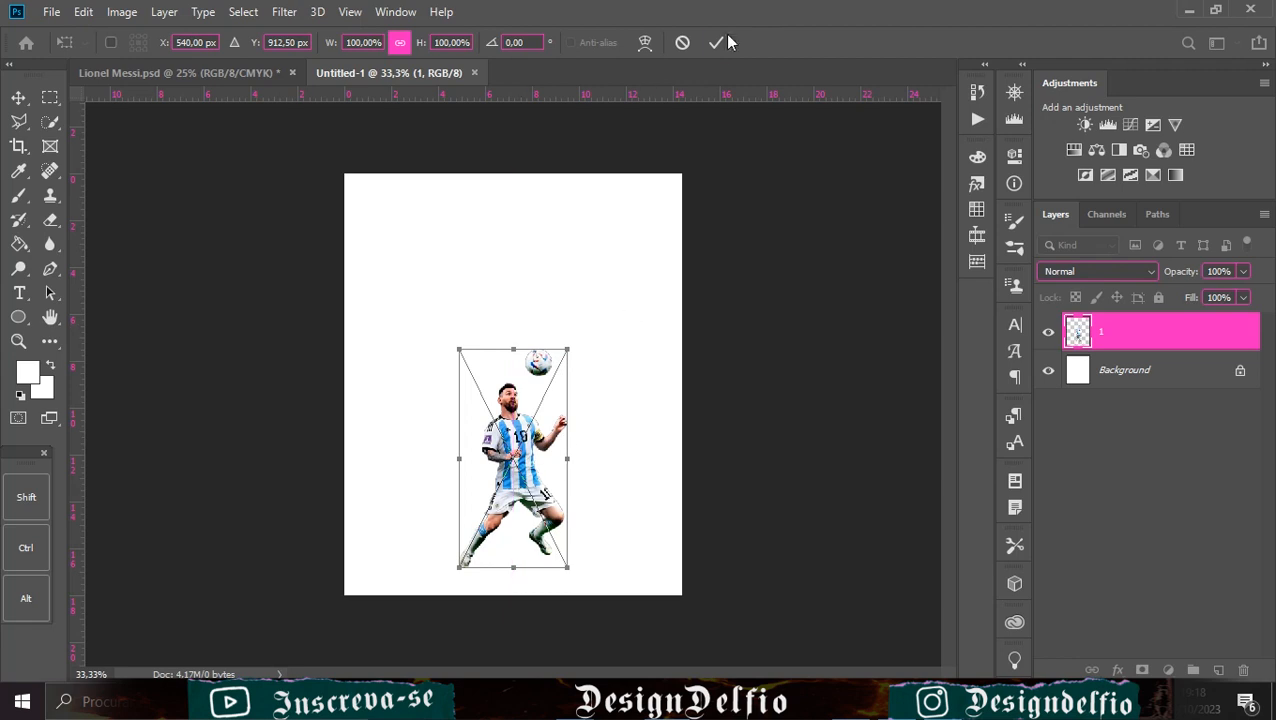
Position the placed half-length player cutout 2 on the left half of the canvas at X 293 px
left_click_drag(524, 401, 477, 404)
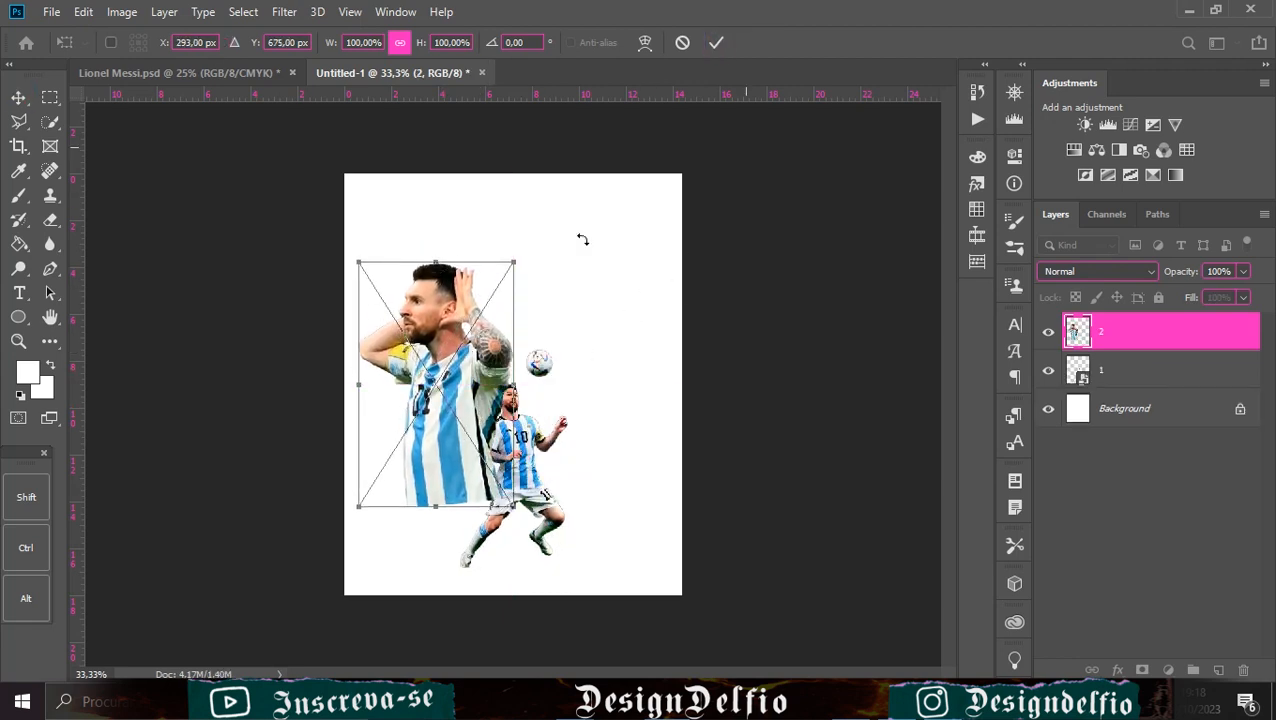
left_click(716, 43)
left_click(574, 275)
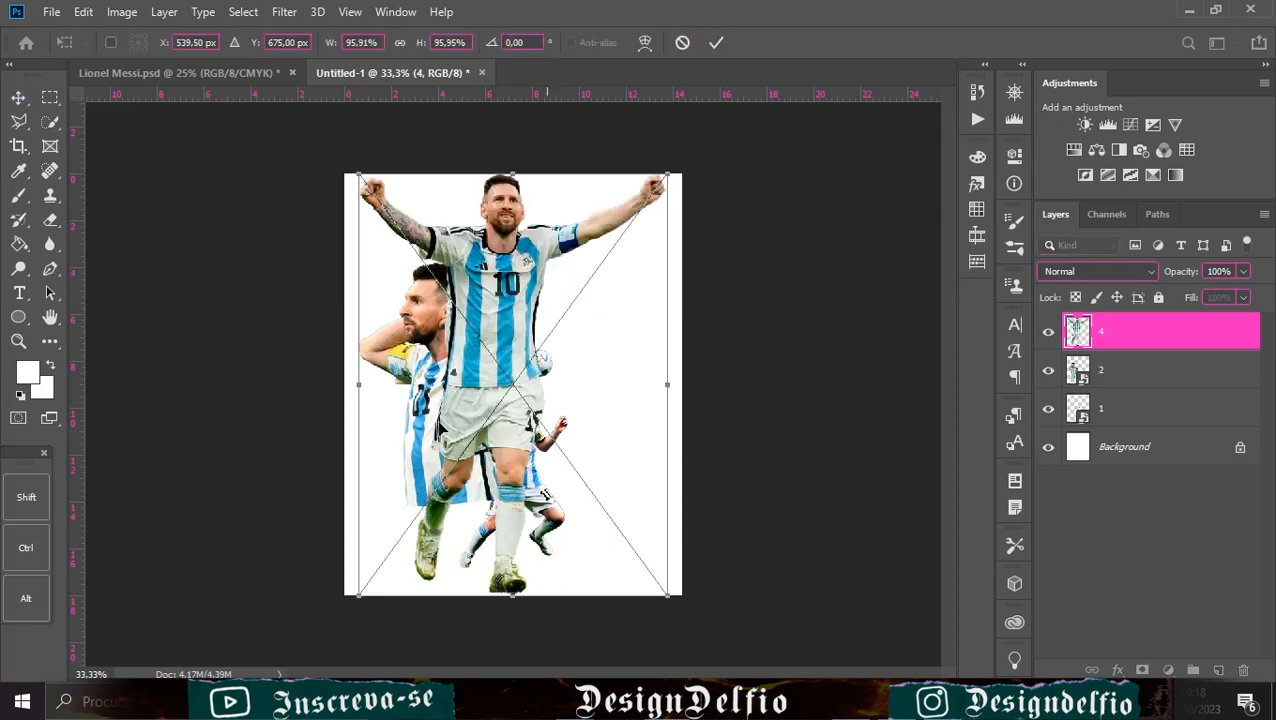
Scale the placed open-armed player cutout 4 to about 90% and position it in the middle of the canvas
left_click_drag(512, 174, 512, 201)
left_click_drag(511, 334, 517, 313)
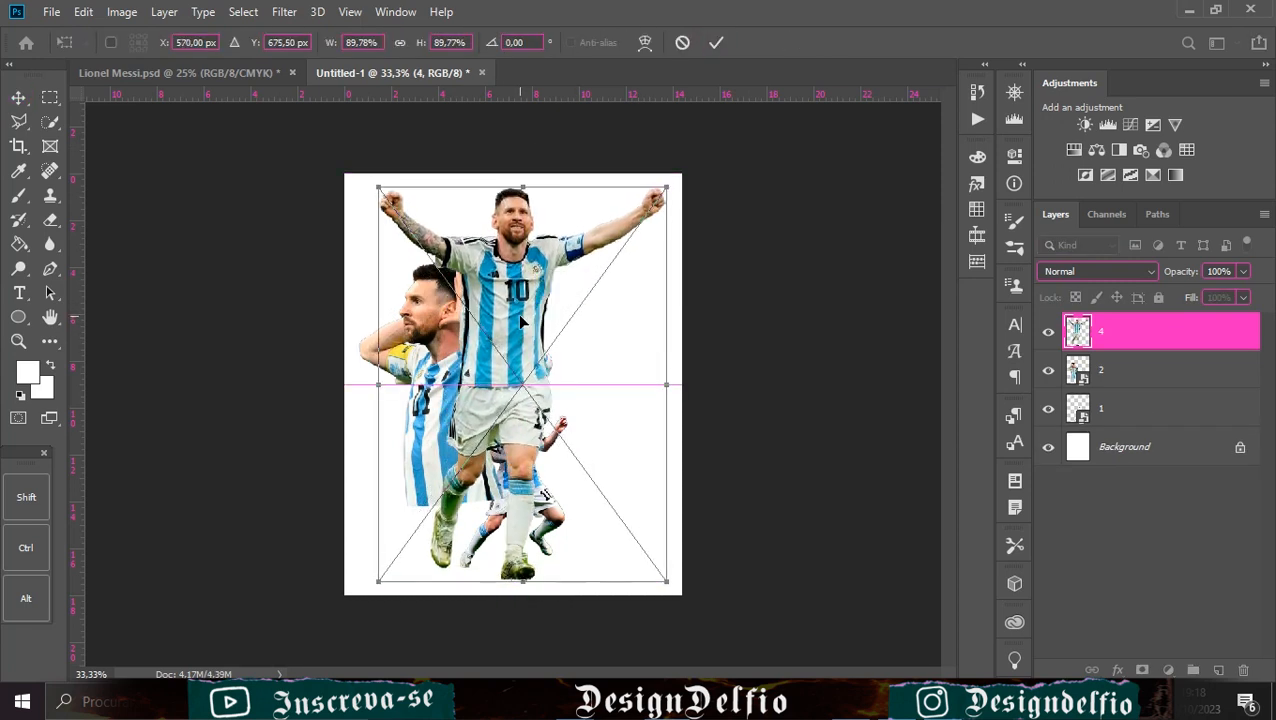
left_click(716, 43)
Shrink the placed kneeling player cutout 7, flip it horizontally, and position it in the canvas's lower right corner
left_click_drag(510, 186, 513, 372)
right_click(488, 234)
left_click(575, 456)
left_click_drag(508, 492, 622, 491)
left_click_drag(629, 360, 629, 392)
left_click_drag(631, 514, 634, 514)
left_click_drag(629, 392, 630, 427)
left_click_drag(626, 496, 637, 503)
left_click(716, 42)
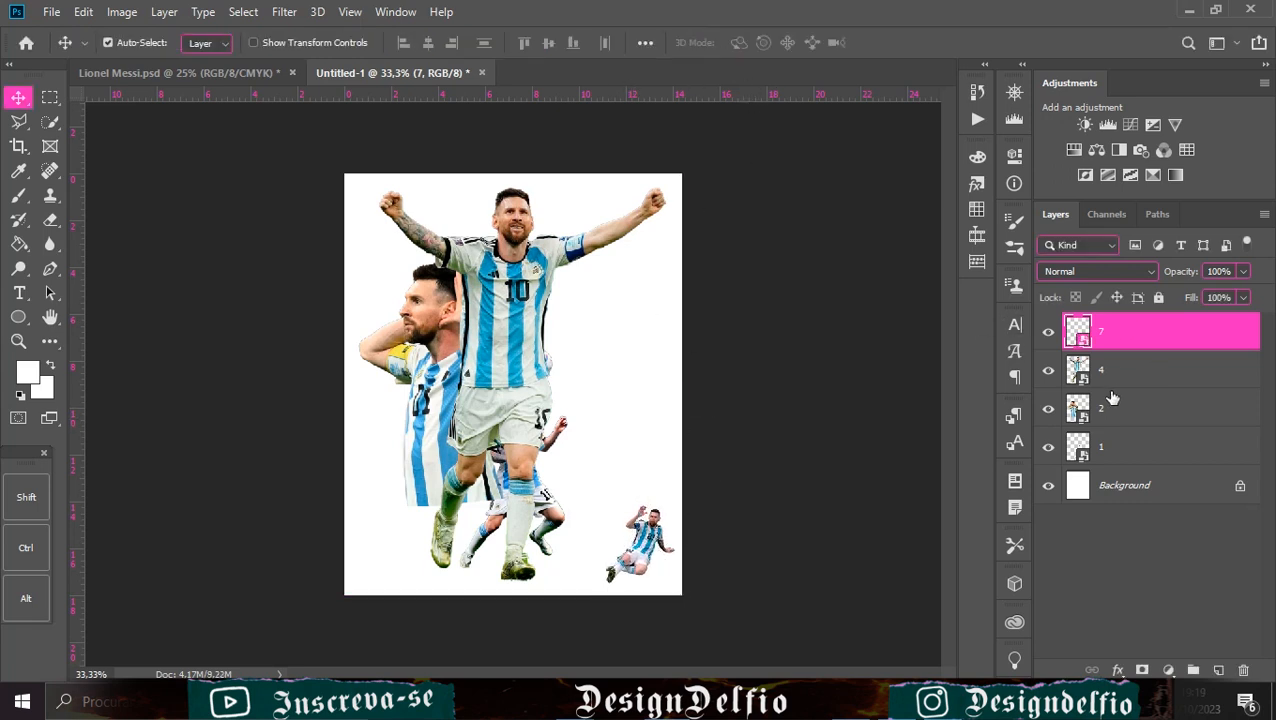
Reorder the layers so that 4 sits directly above Background and 1 is at the top of the stack
left_click(1150, 370)
left_click_drag(1150, 370, 1193, 470)
left_click(1141, 415)
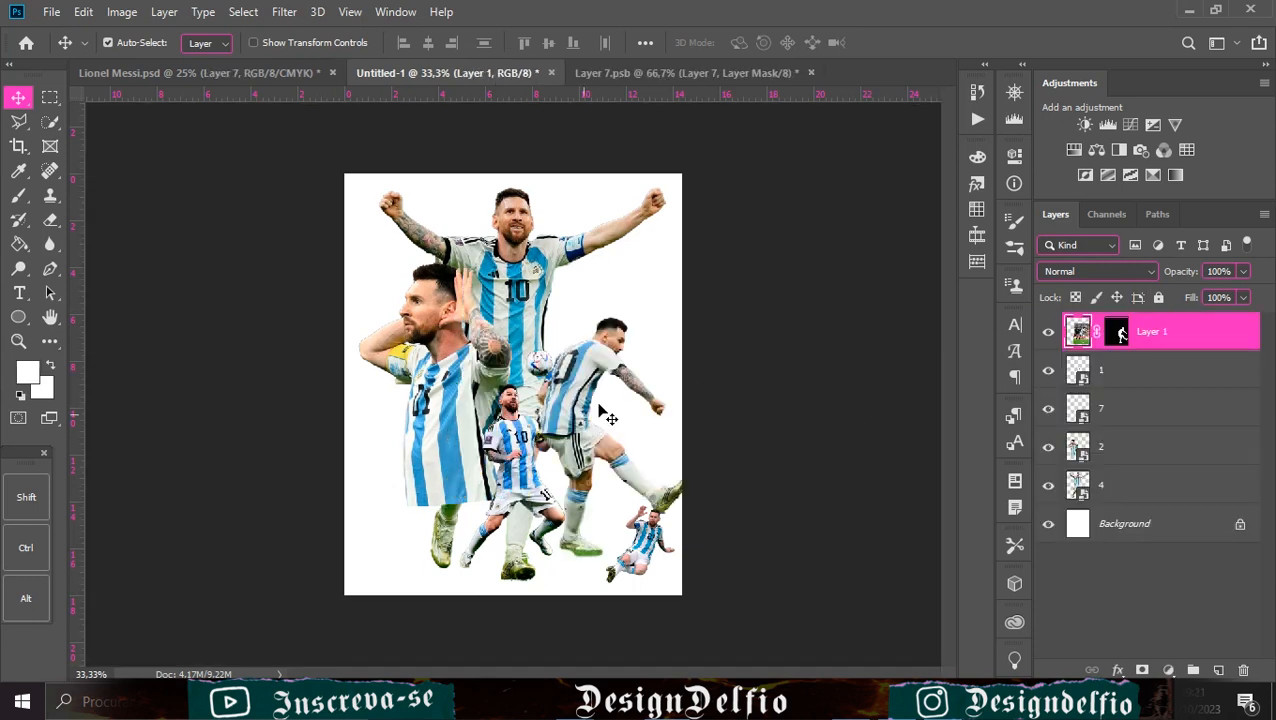
Shift the masked kicking player left over the central figure and move its layer between layers 2 and 4
left_click_drag(607, 414, 557, 395)
left_click_drag(1160, 332, 1210, 466)
Convert Layer 1 to a smart object and nudge the kicking player slightly to the right
right_click(1172, 446)
left_click(1092, 260)
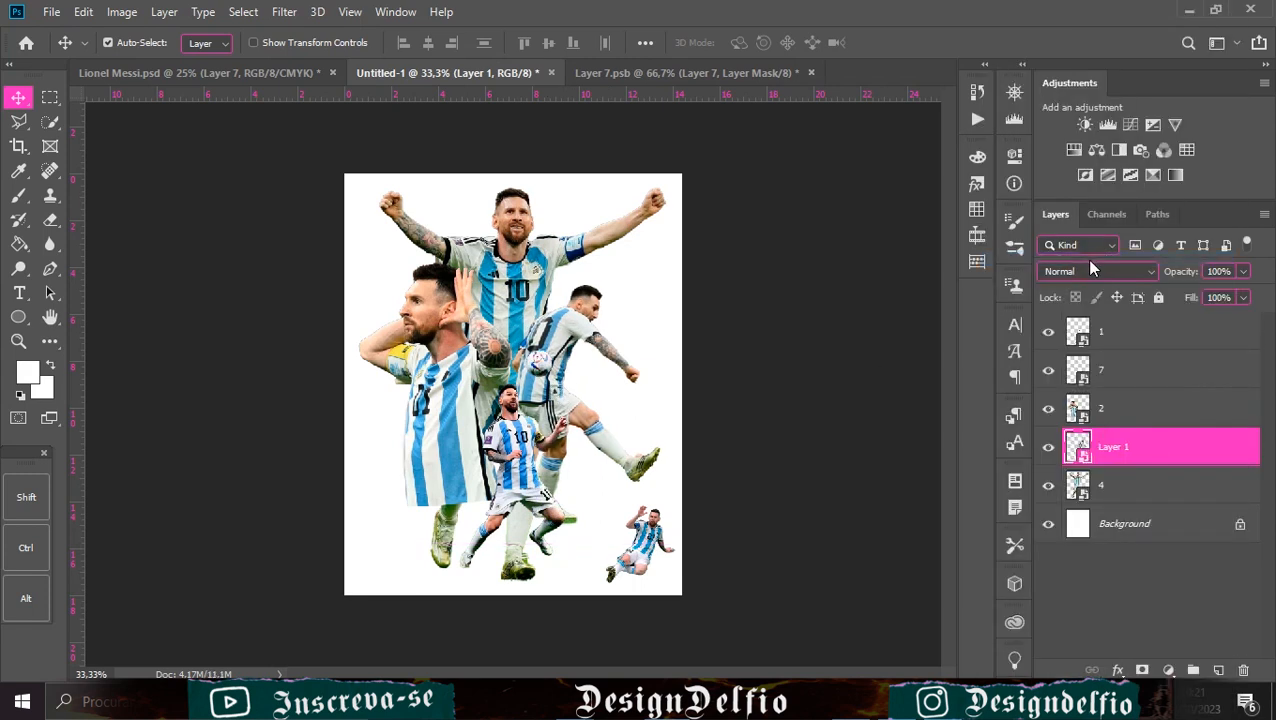
left_click_drag(548, 381, 551, 381)
Scale the half-length player on layer 2 to 90.79% and move it slightly toward the centre of the composition
left_click(542, 281, "ctrl")
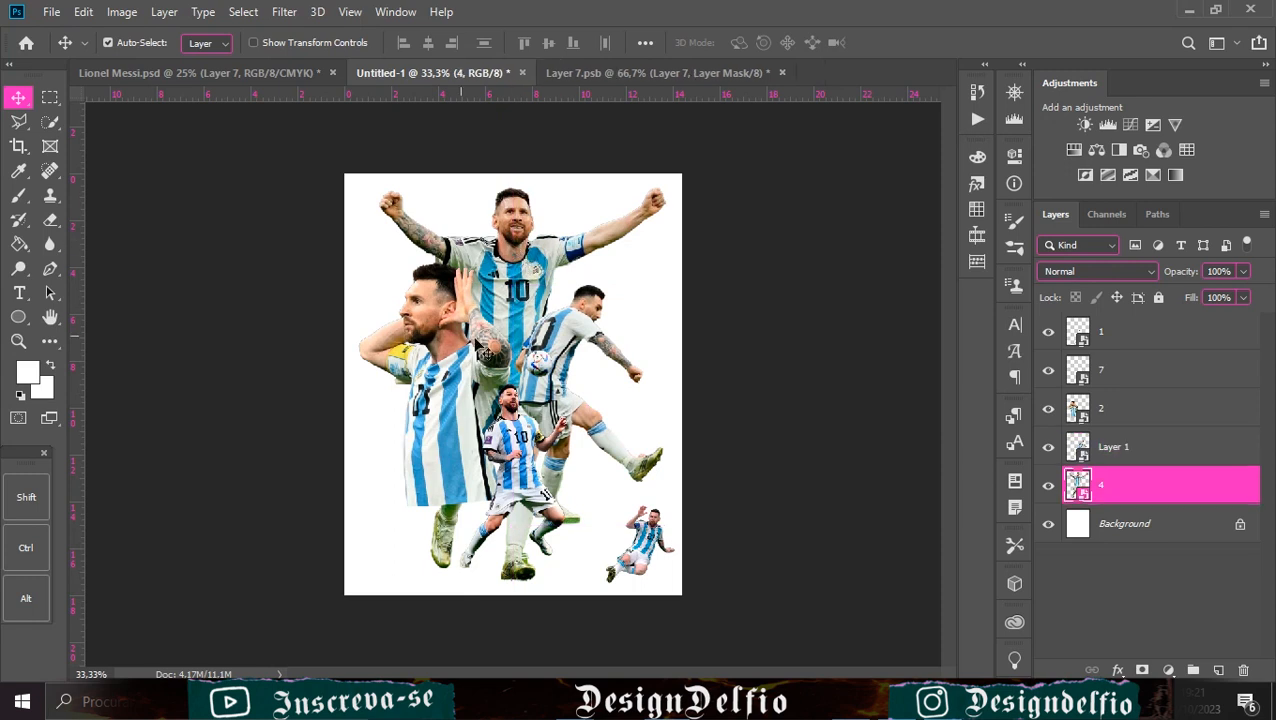
left_click_drag(472, 339, 472, 340)
key("ctrl+t")
left_click_drag(437, 262, 441, 285)
left_click_drag(461, 349, 468, 338)
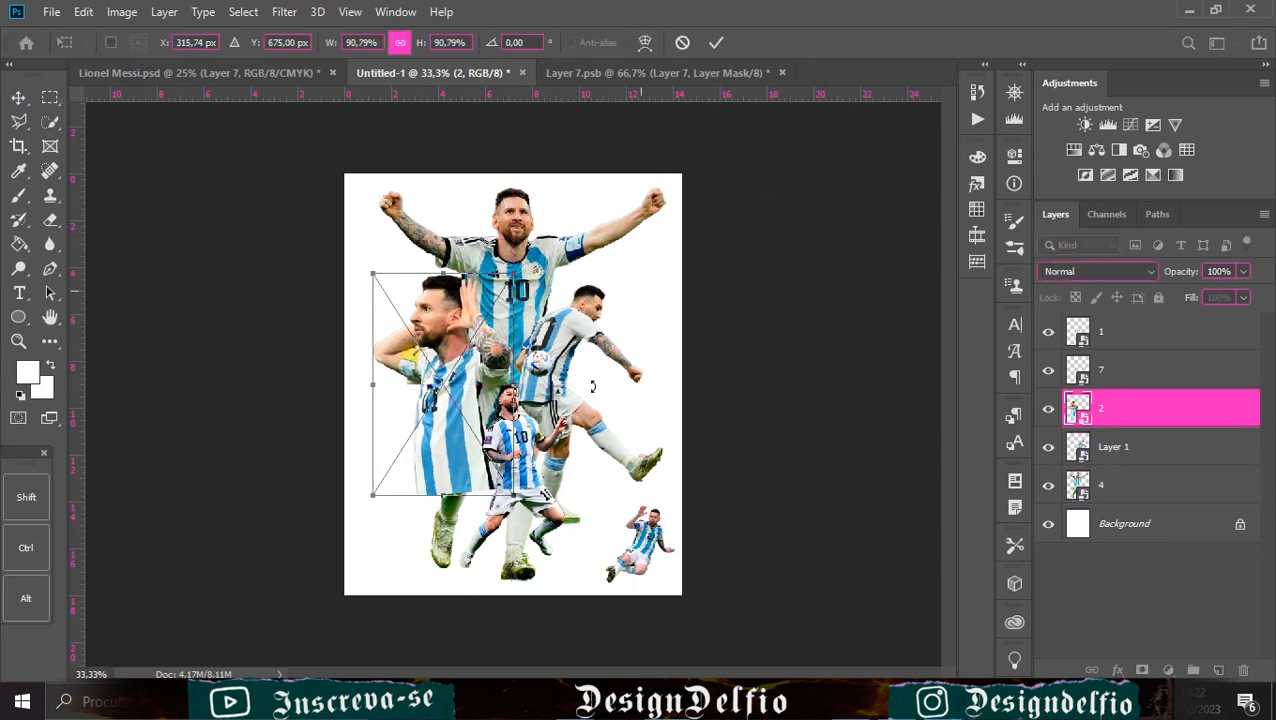
left_click(716, 42)
left_click_drag(585, 411, 557, 412)
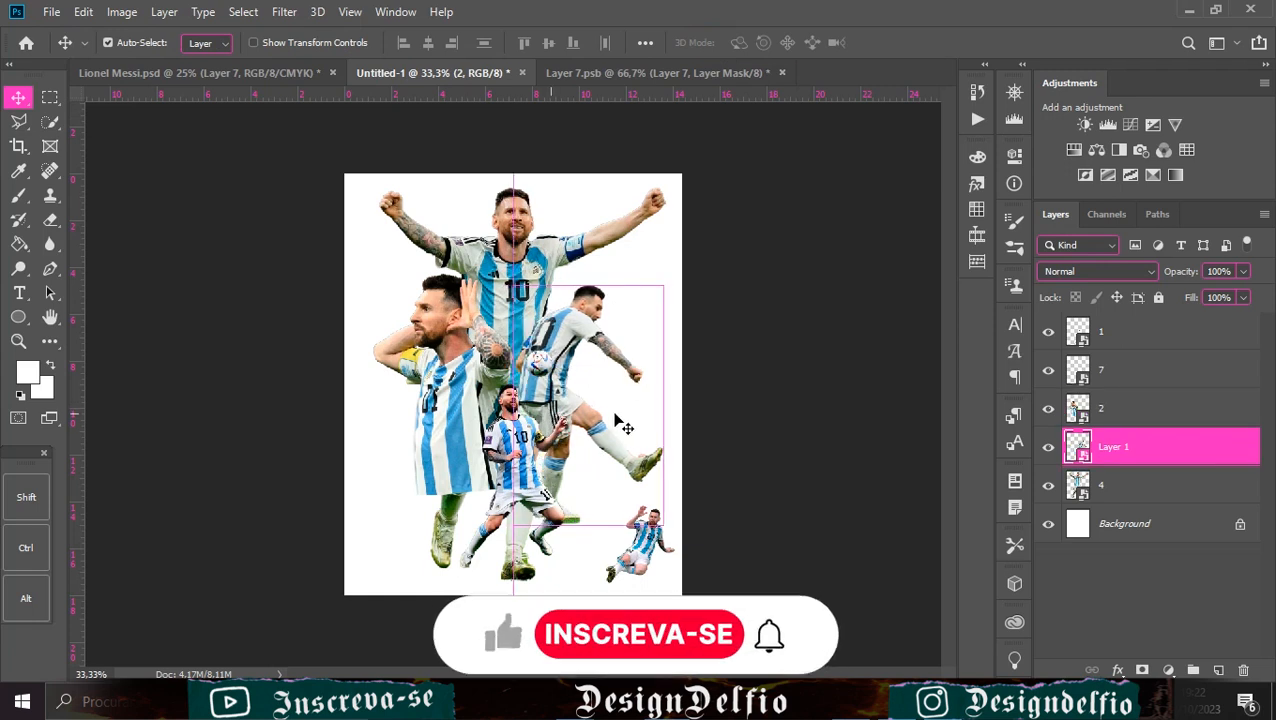
Scale the open-armed player on layer 4 to about 86% and shift it slightly up and right
left_click(531, 272)
key("ctrl+r")
key("ctrl+r")
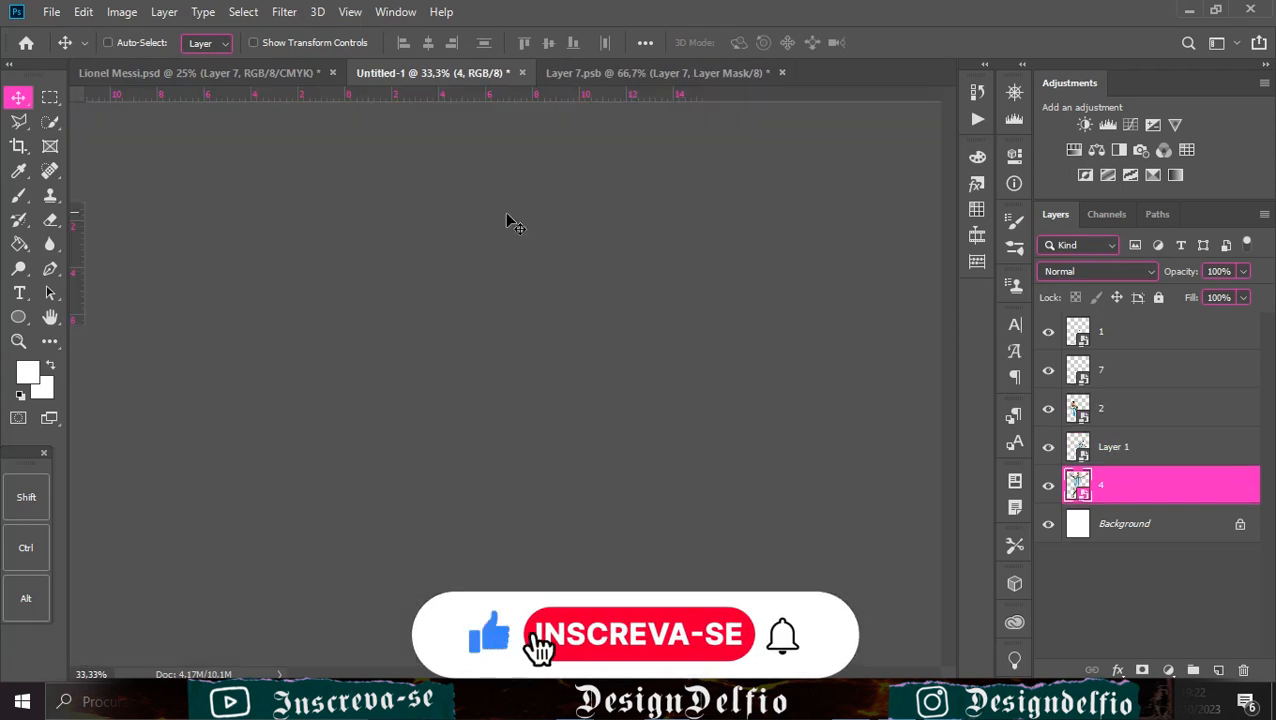
key("ctrl+t")
mouse_move(521, 293)
left_mouse_down()
mouse_move(533, 280)
mouse_move(522, 279)
left_mouse_up()
left_click_drag(524, 183, 524, 189)
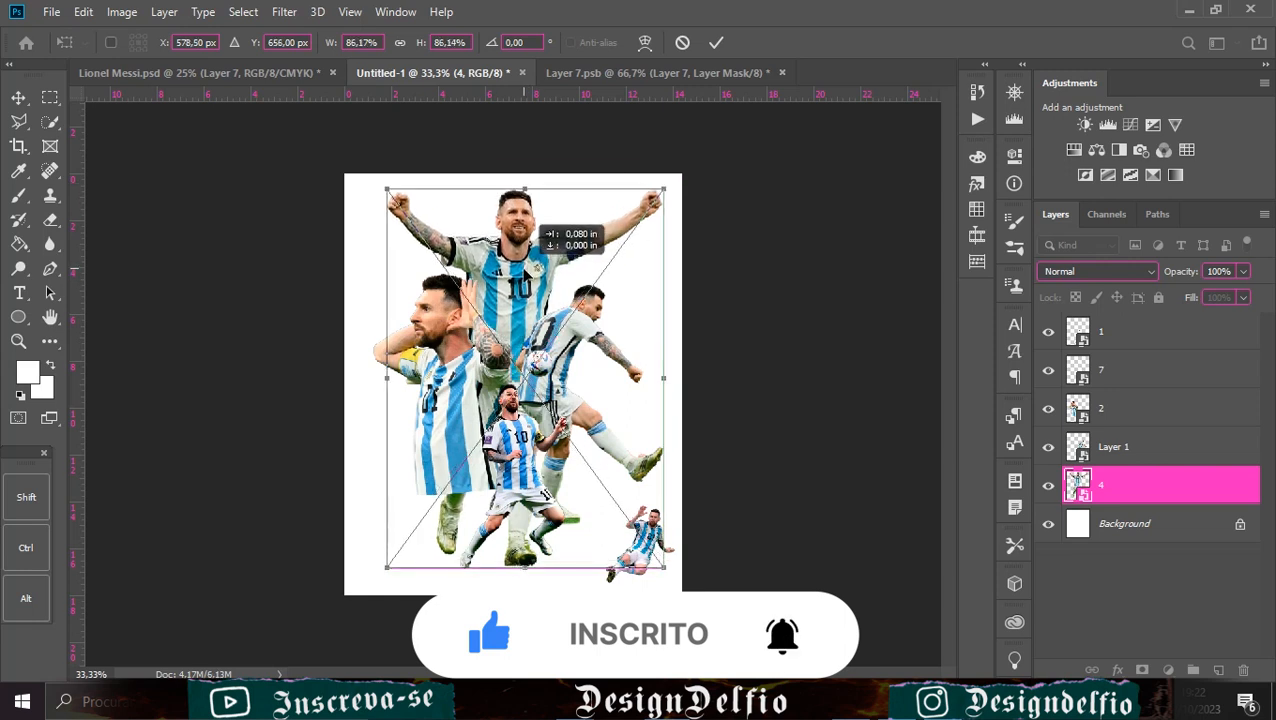
left_click(716, 42)
Draw a black circle about 1062 px wide on a new layer above Background and centre it behind the players
left_click(1176, 512)
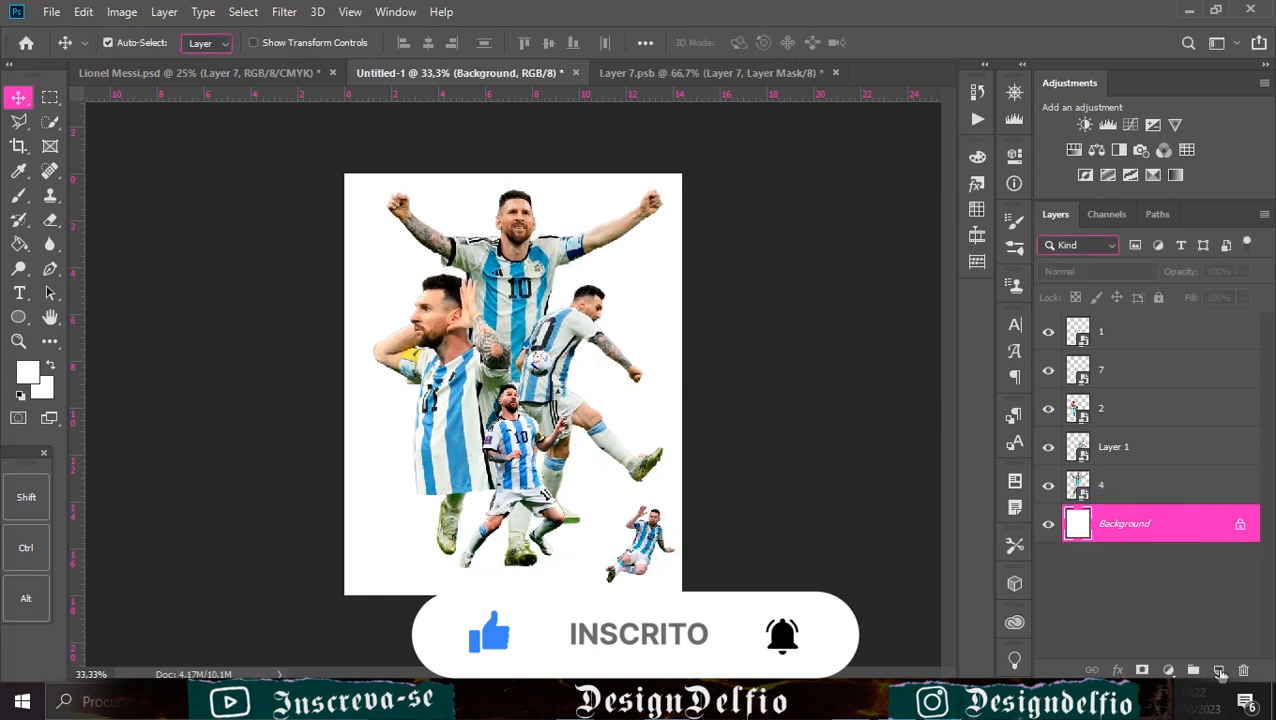
left_click(1218, 670)
key("u")
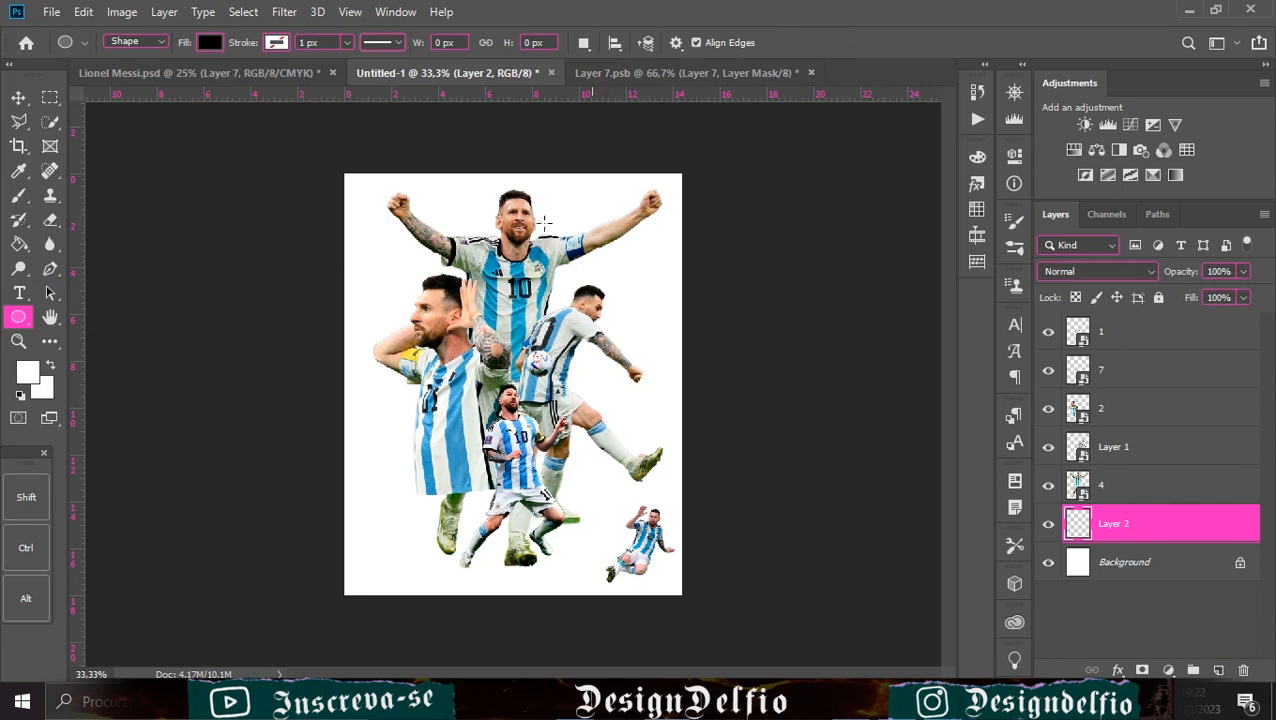
left_click_drag(378, 204, 712, 590)
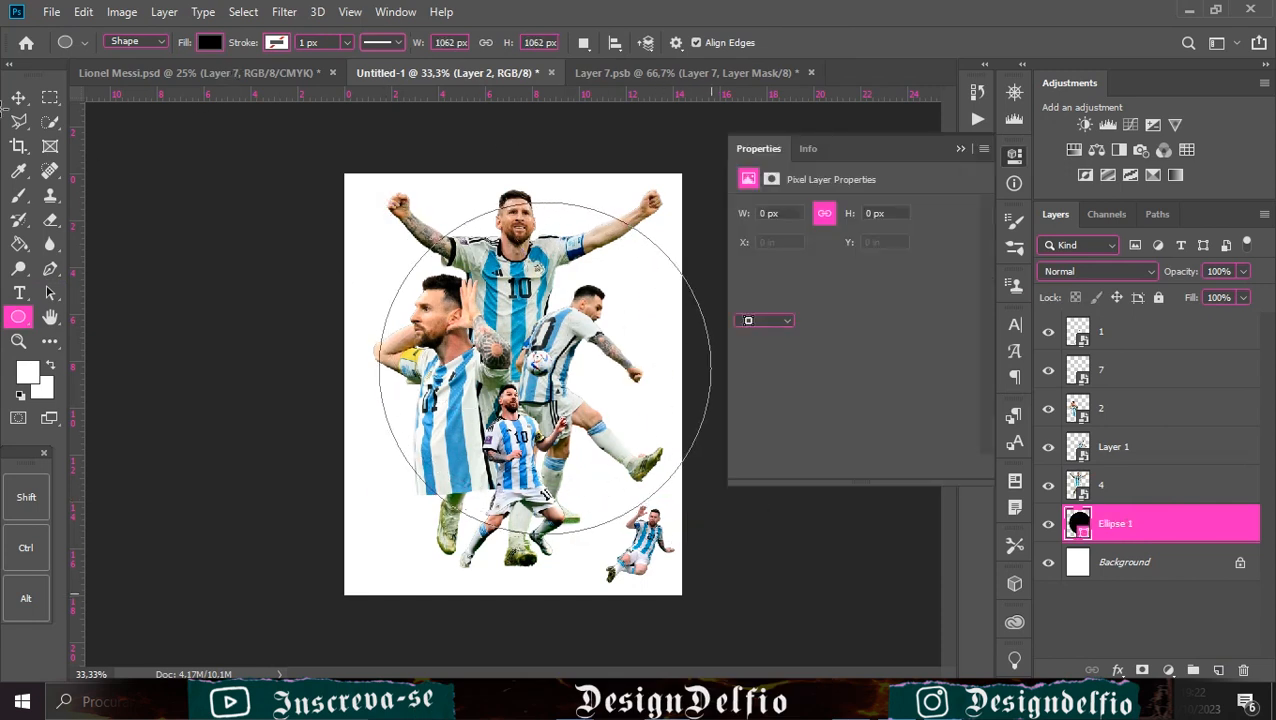
key("v")
left_click_drag(652, 304, 618, 304)
left_click(960, 149)
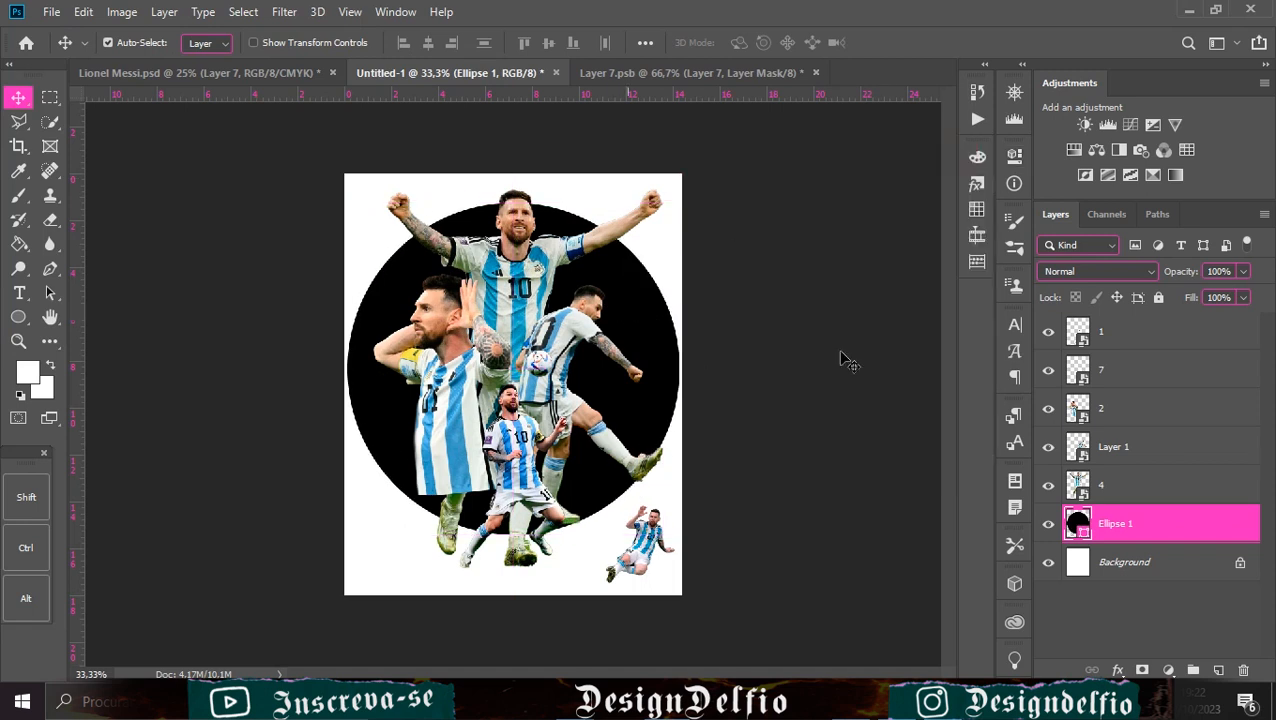
right_click(1190, 523)
key("Escape")
left_click(245, 13)
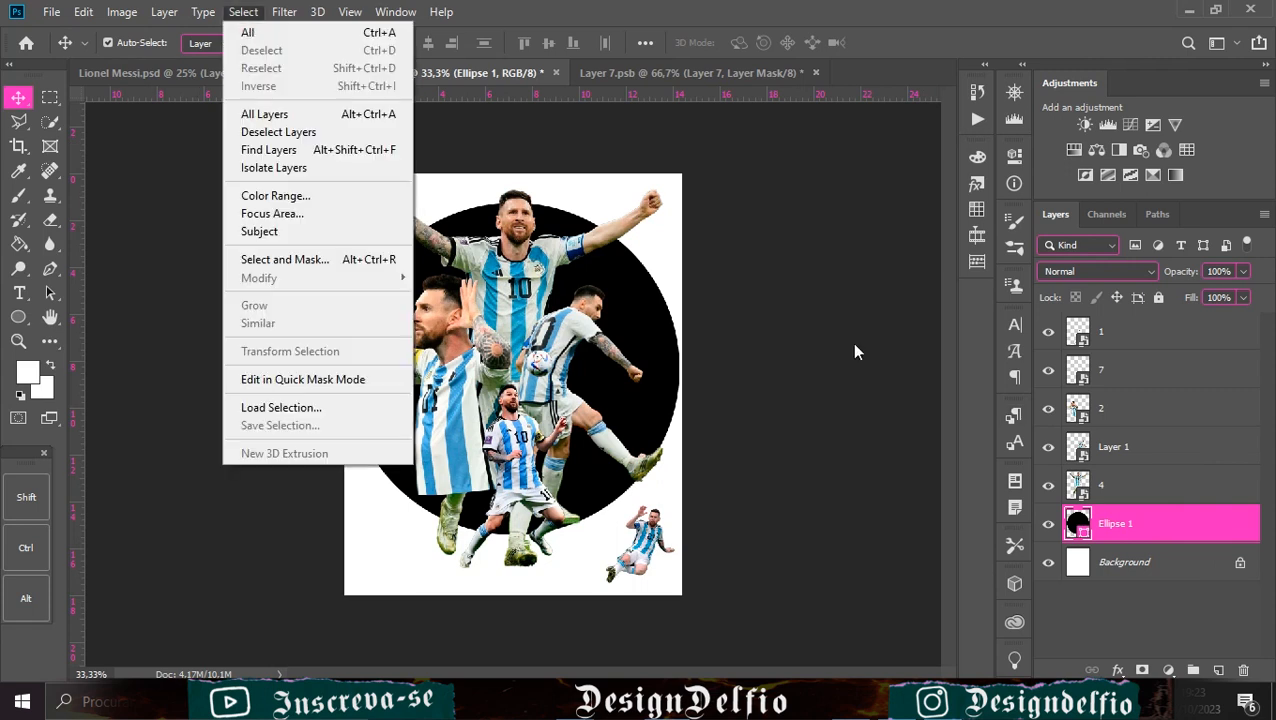
Try recently used swatches for the circle's fill, keeping it black
left_click(1014, 155)
left_click(747, 296)
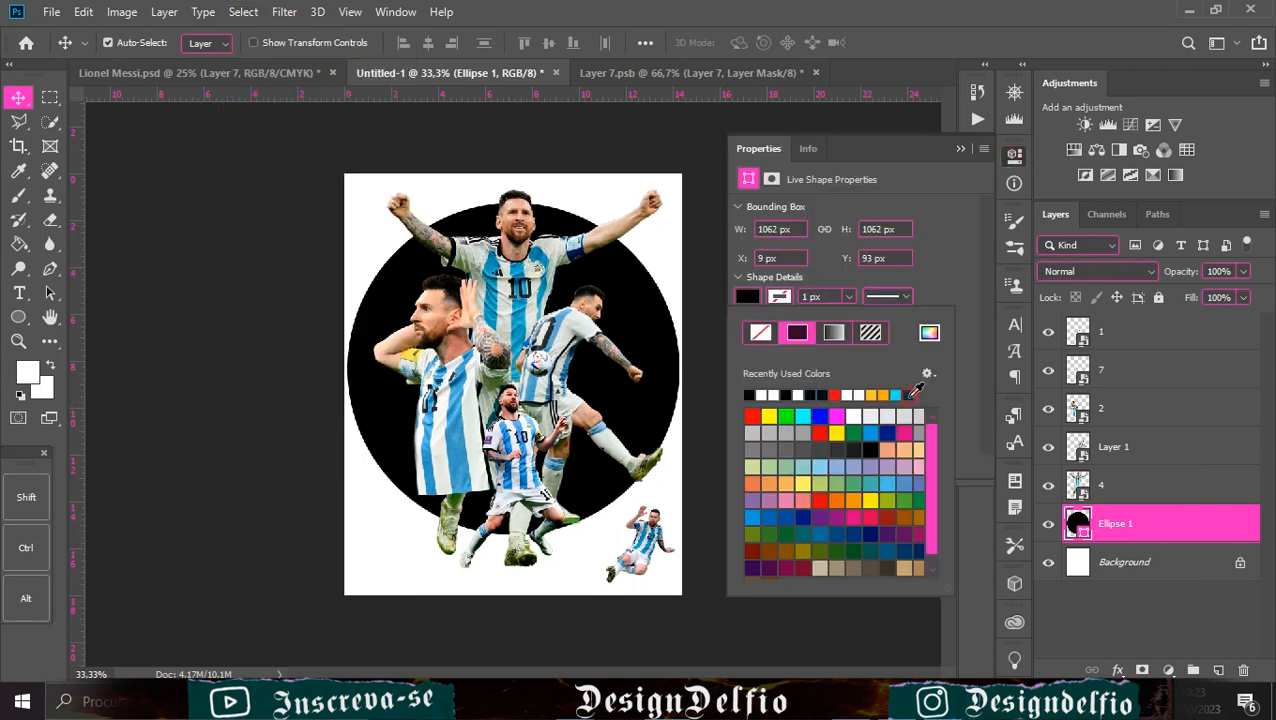
left_click(909, 396)
left_click(761, 396)
left_click(961, 149)
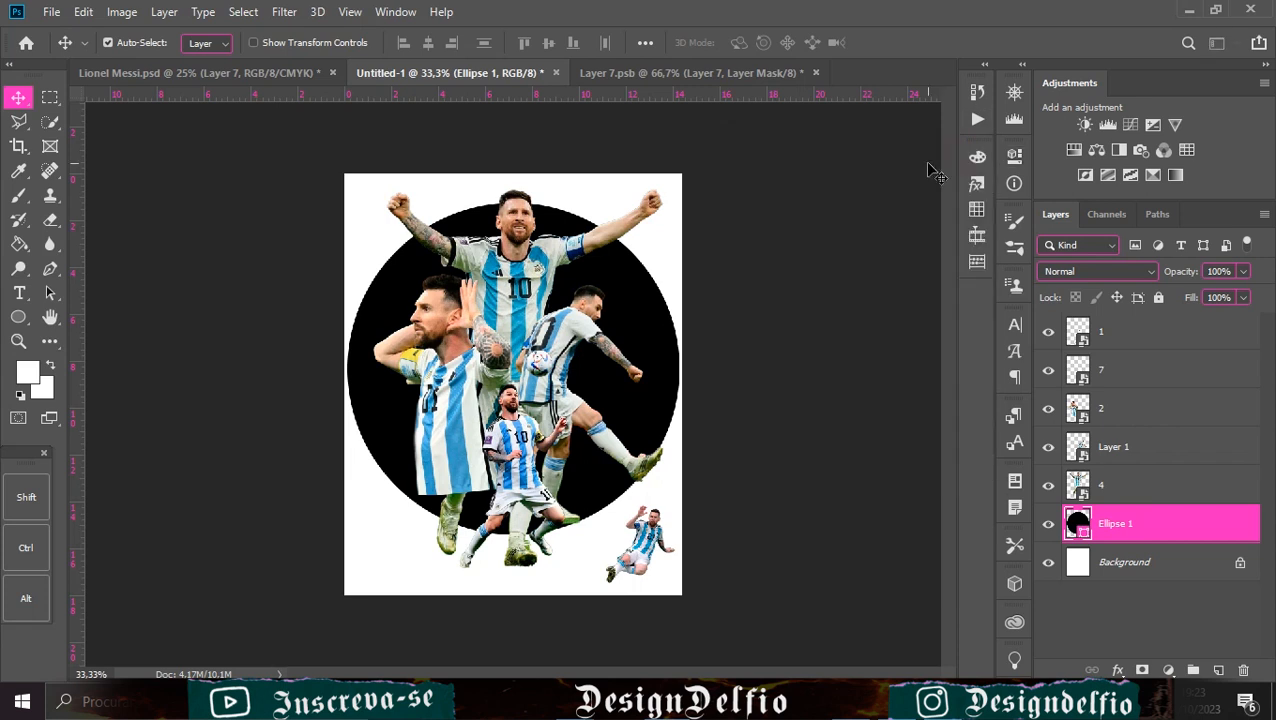
Convert Ellipse 1 to a smart object, apply a 309.2-pixel Gaussian Blur, and reduce its fill to 61%
left_click(296, 11)
mouse_move(433, 225)
left_click(580, 290)
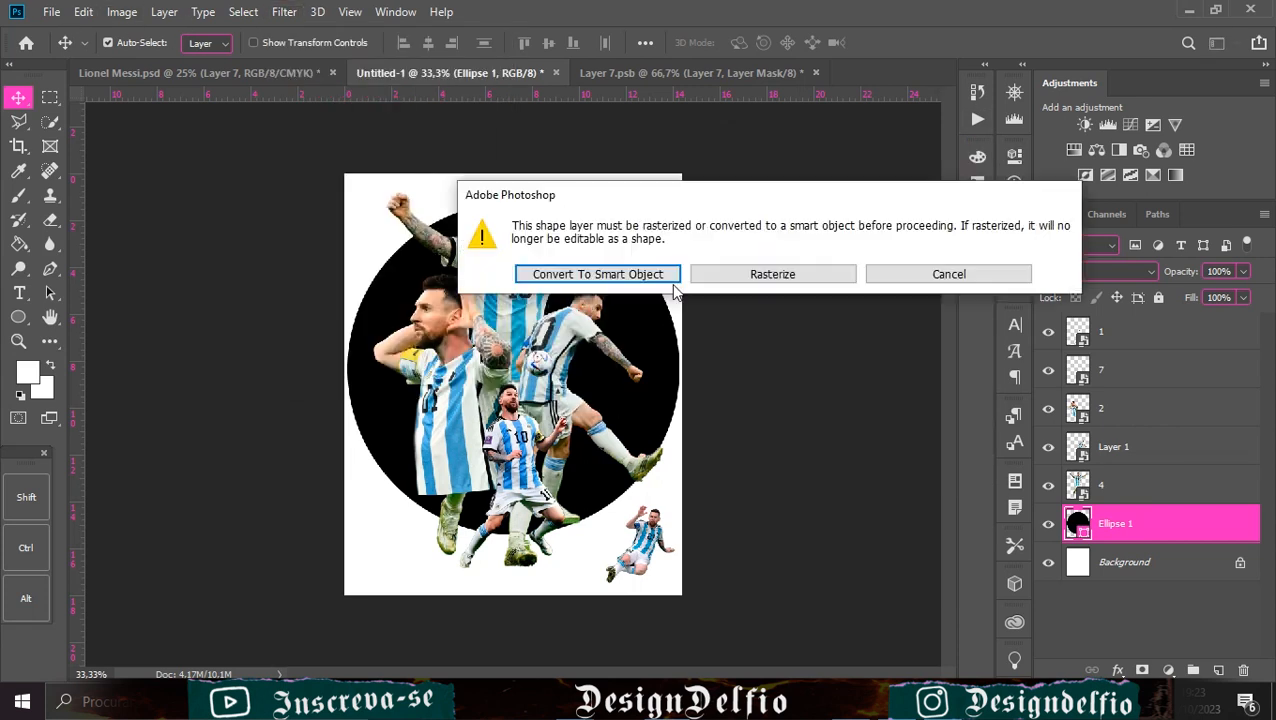
left_click(575, 273)
mouse_move(1029, 410)
left_mouse_down()
mouse_move(1051, 409)
mouse_move(1031, 410)
left_mouse_up()
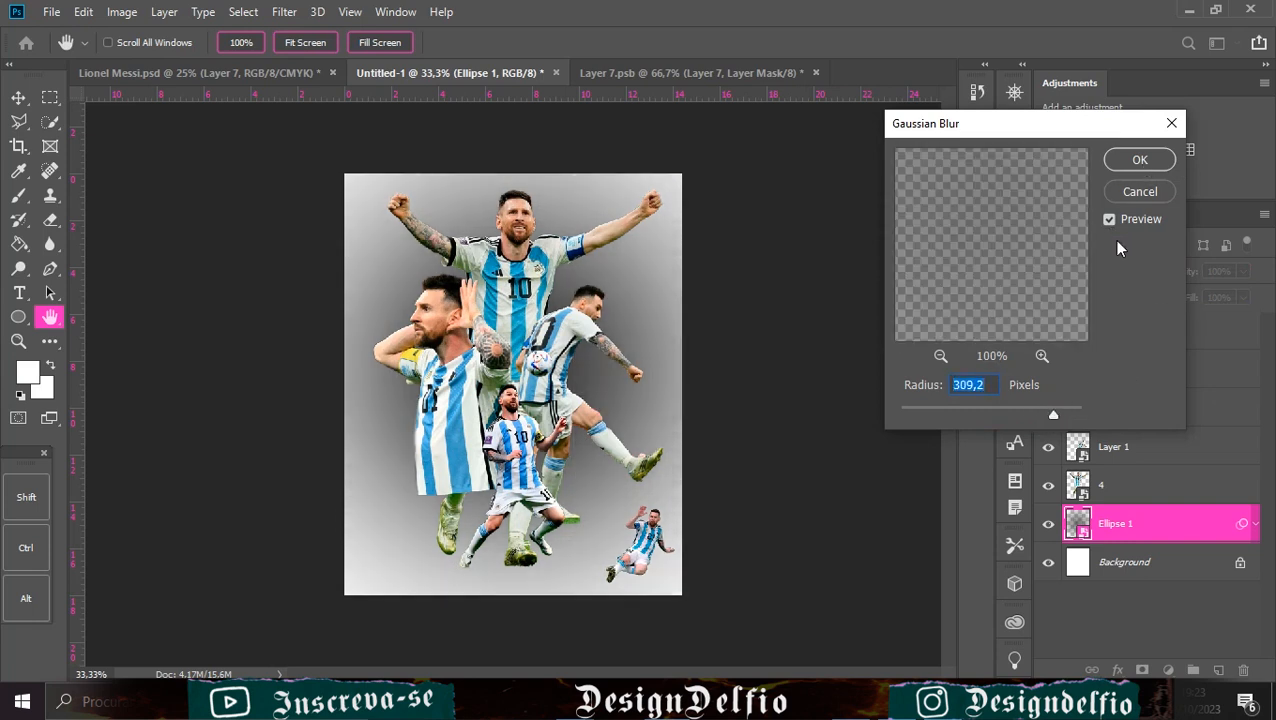
left_click(1140, 160)
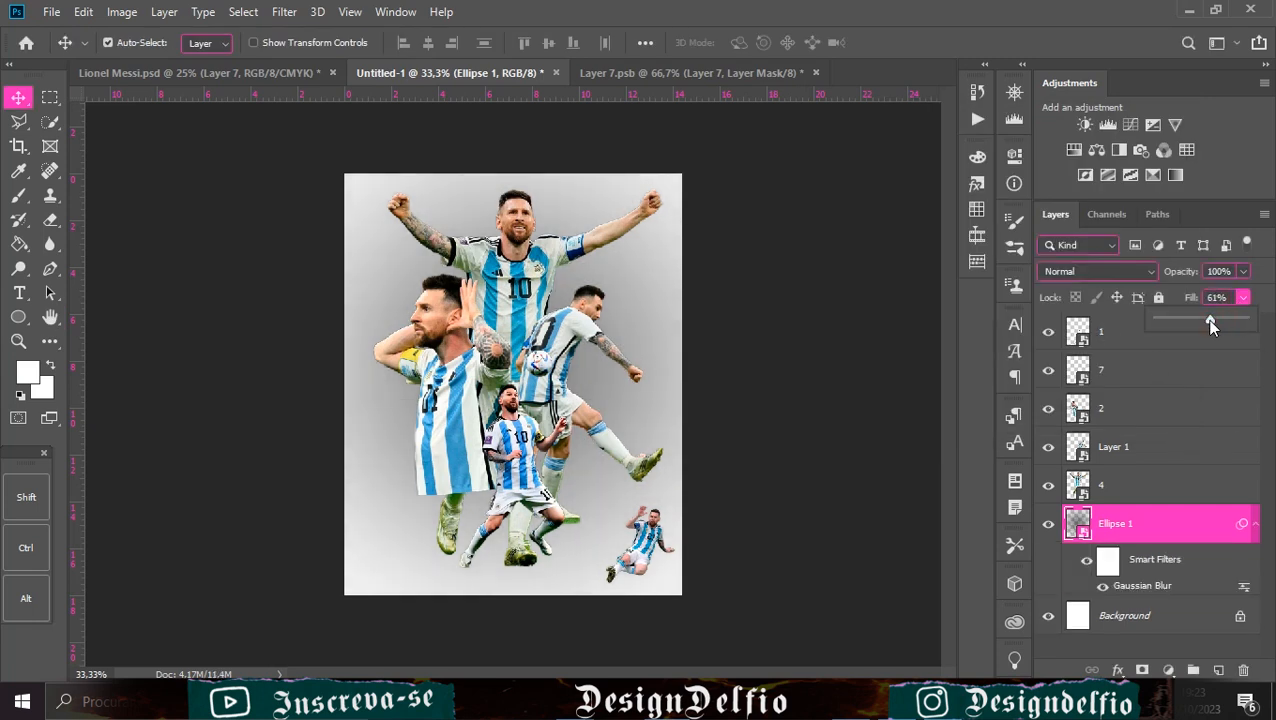
Add a layer mask to Ellipse 1 and paint out the shadow along the canvas's lower part with a soft 550 px black brush
left_click(1142, 669)
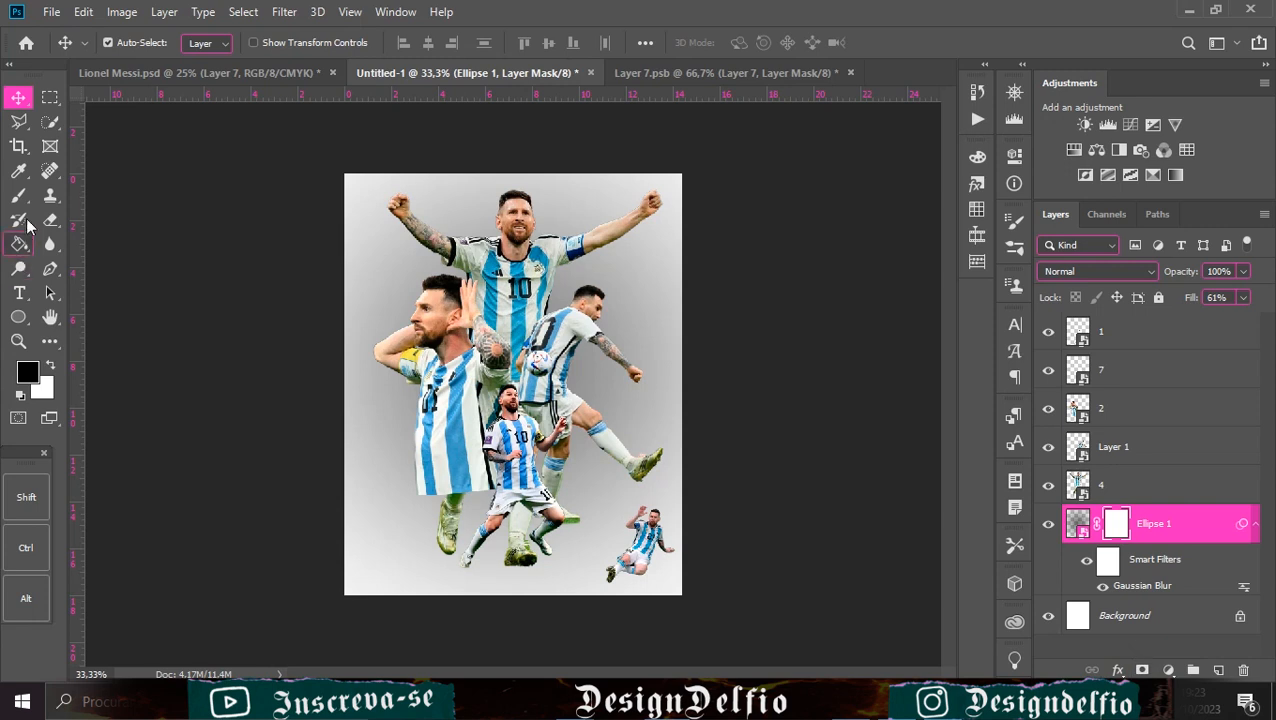
left_click(18, 195)
mouse_move(660, 590)
left_mouse_down()
mouse_move(470, 632)
mouse_move(490, 632)
left_mouse_up()
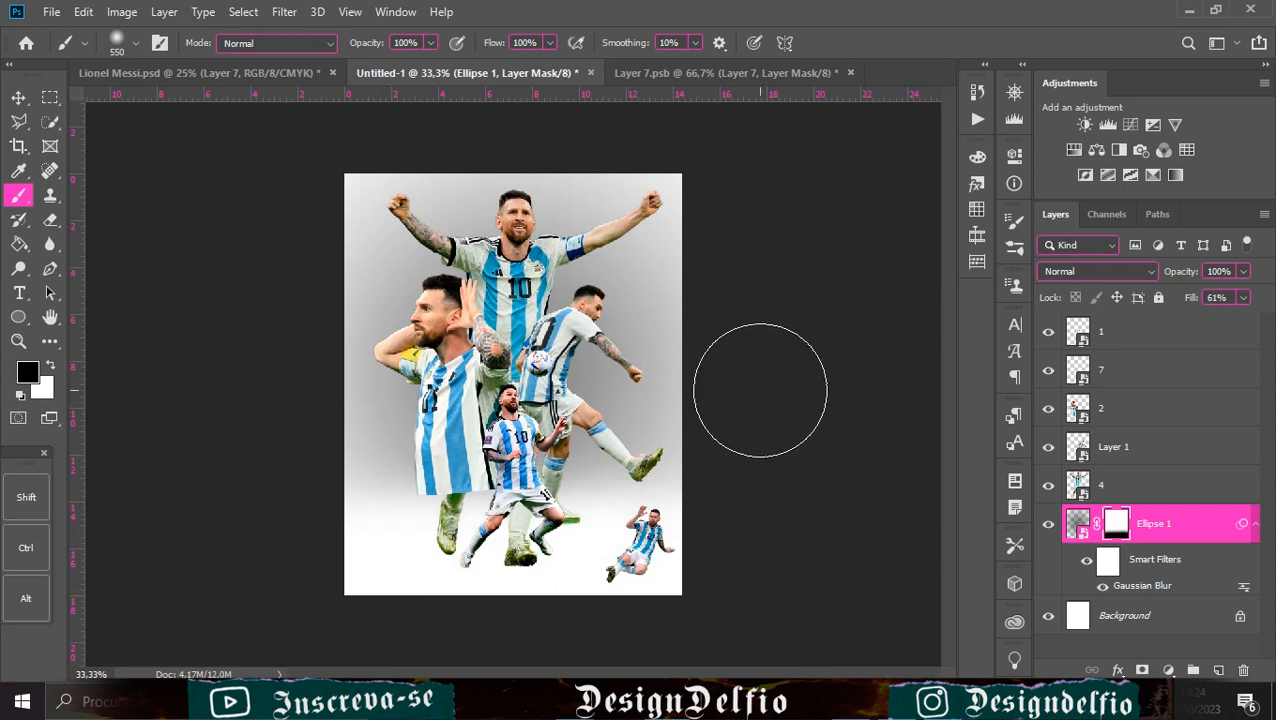
Fade the shadow around the canvas's upper corners on the Ellipse 1 mask with a soft black brush enlarged to 1930 px
left_click(20, 98)
key("ctrl+minus")
key("ctrl+minus")
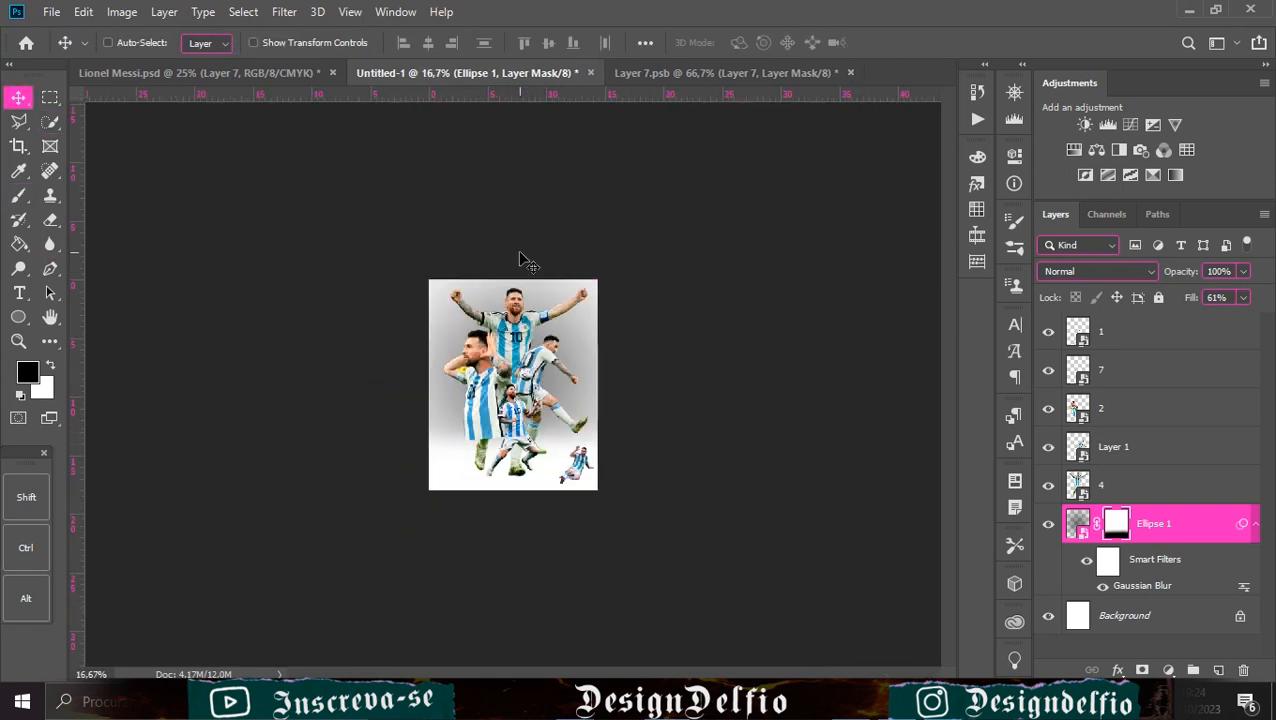
left_click(19, 195)
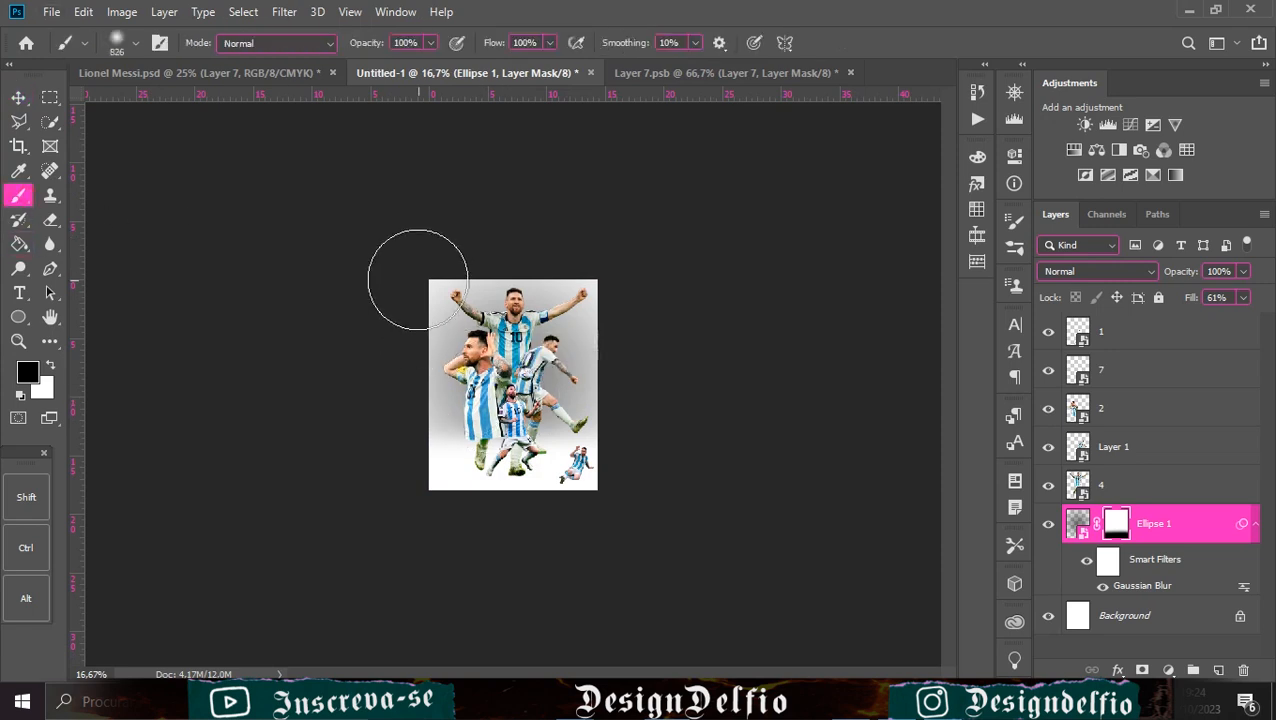
left_click_drag(578, 290, 671, 266)
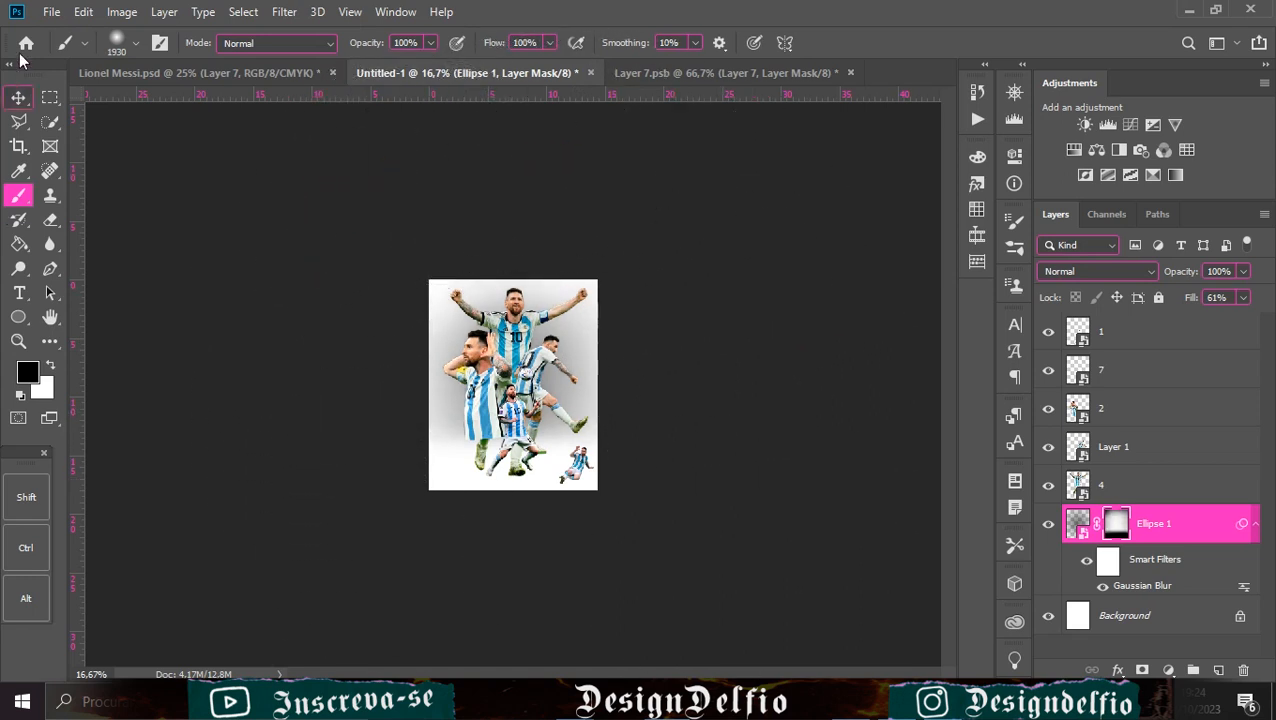
Refine the Ellipse 1 mask with more black brush strokes across the middle and left edge of the canvas
left_click(18, 96)
key("ctrl+minus")
key("ctrl+plus")
key("ctrl+plus")
key("ctrl+plus")
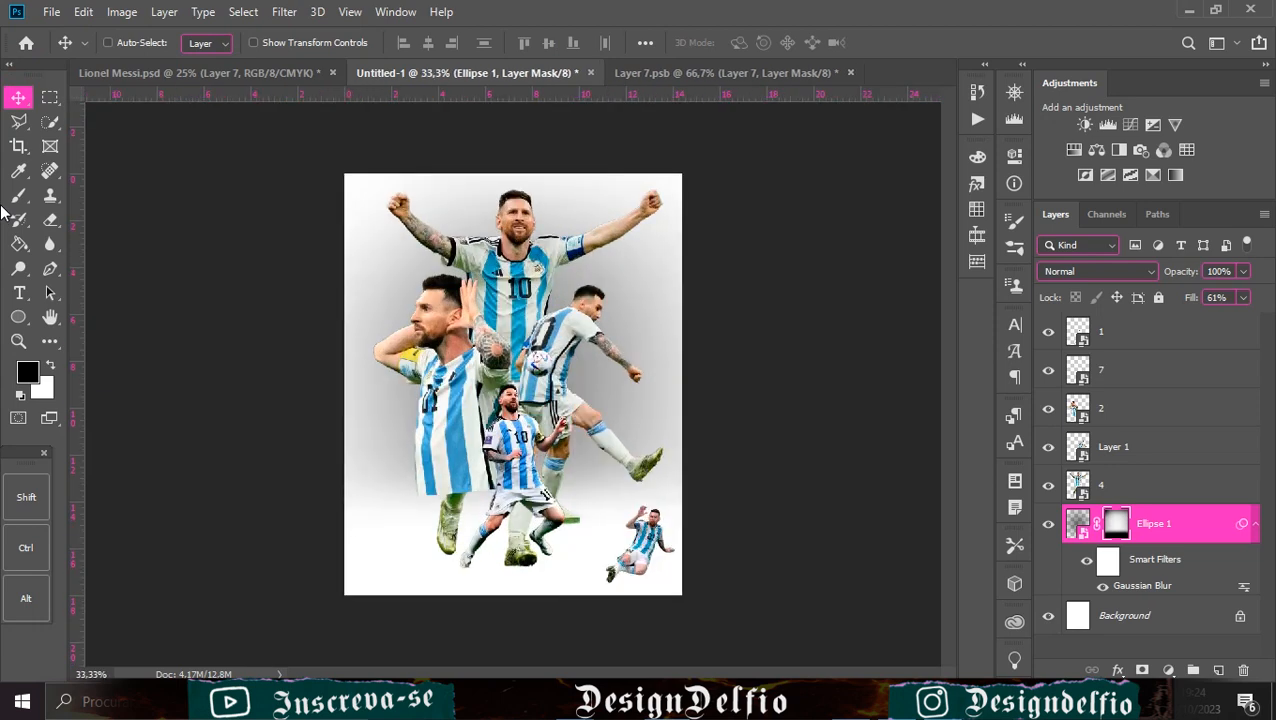
left_click(21, 200)
left_click_drag(549, 330, 321, 387)
left_click_drag(526, 384, 508, 385)
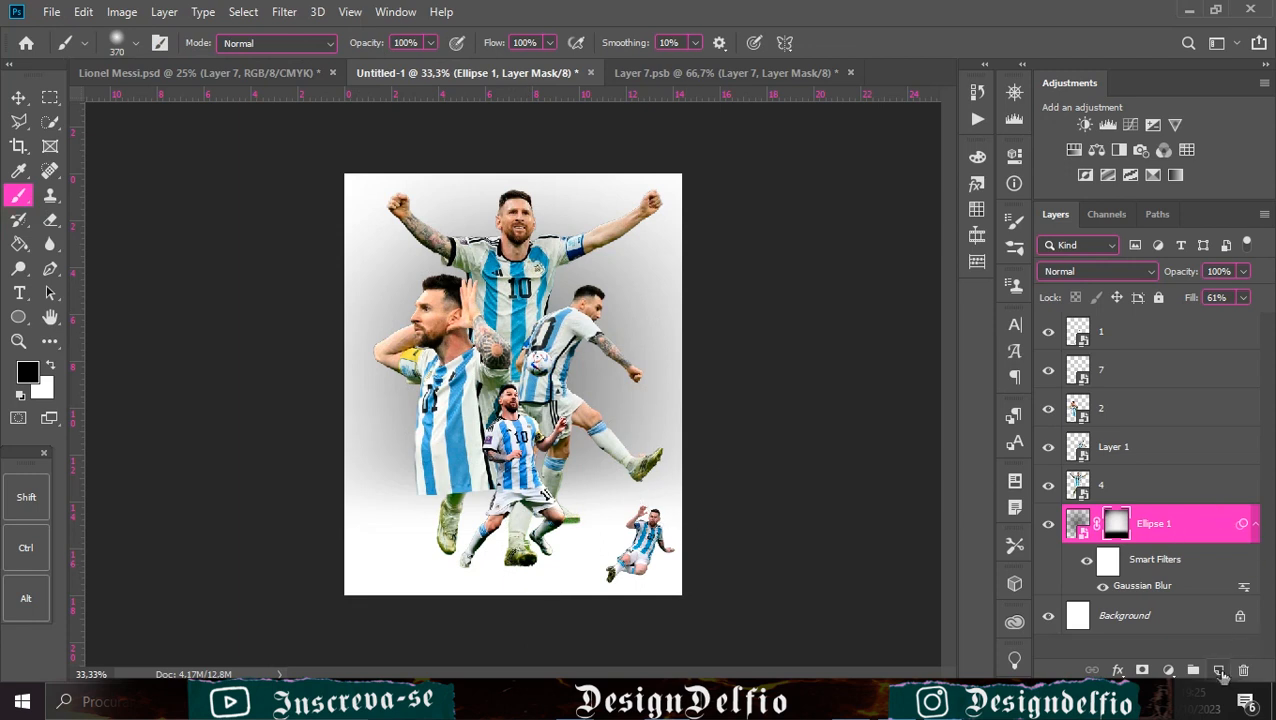
Draw a black circle about 1104 px wide on a new layer above Ellipse 1 and move it behind the players
left_click(1219, 670)
left_click(18, 316)
left_click_drag(366, 218, 730, 578)
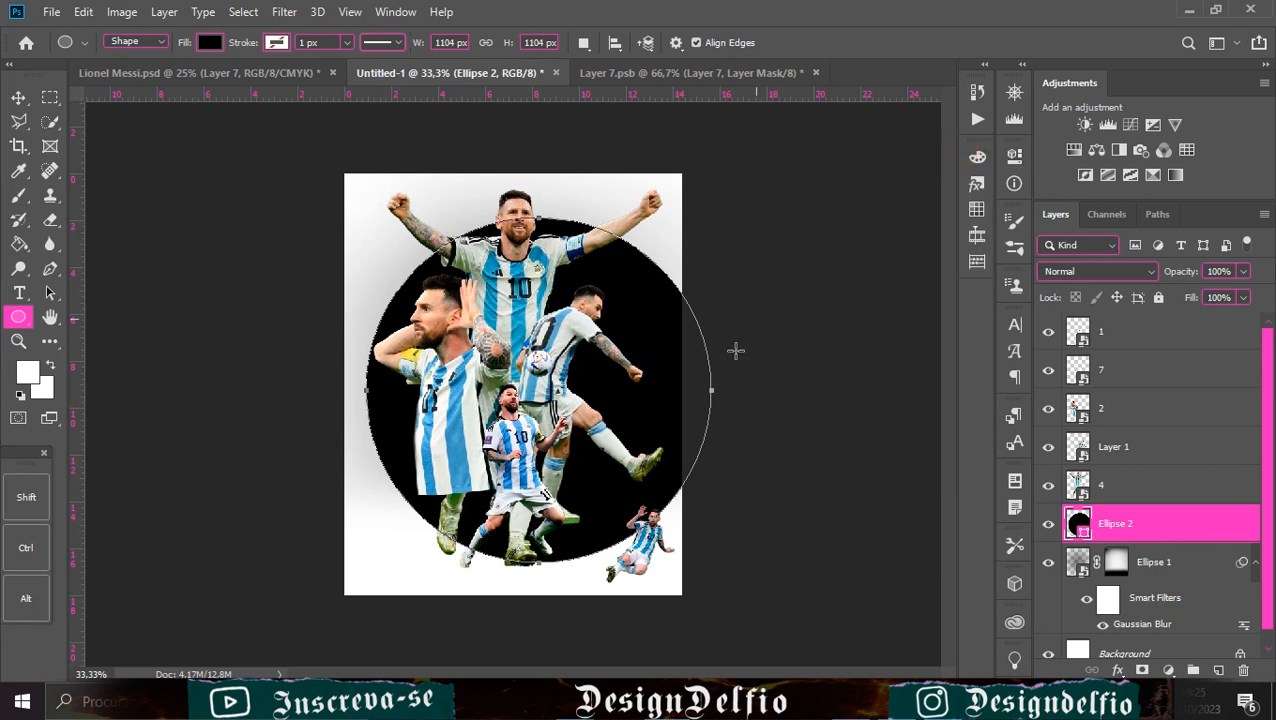
key("v")
left_click_drag(655, 259, 626, 243)
Scale the new black circle down to fit inside the canvas edges and centre it behind the players
key("ctrl+t")
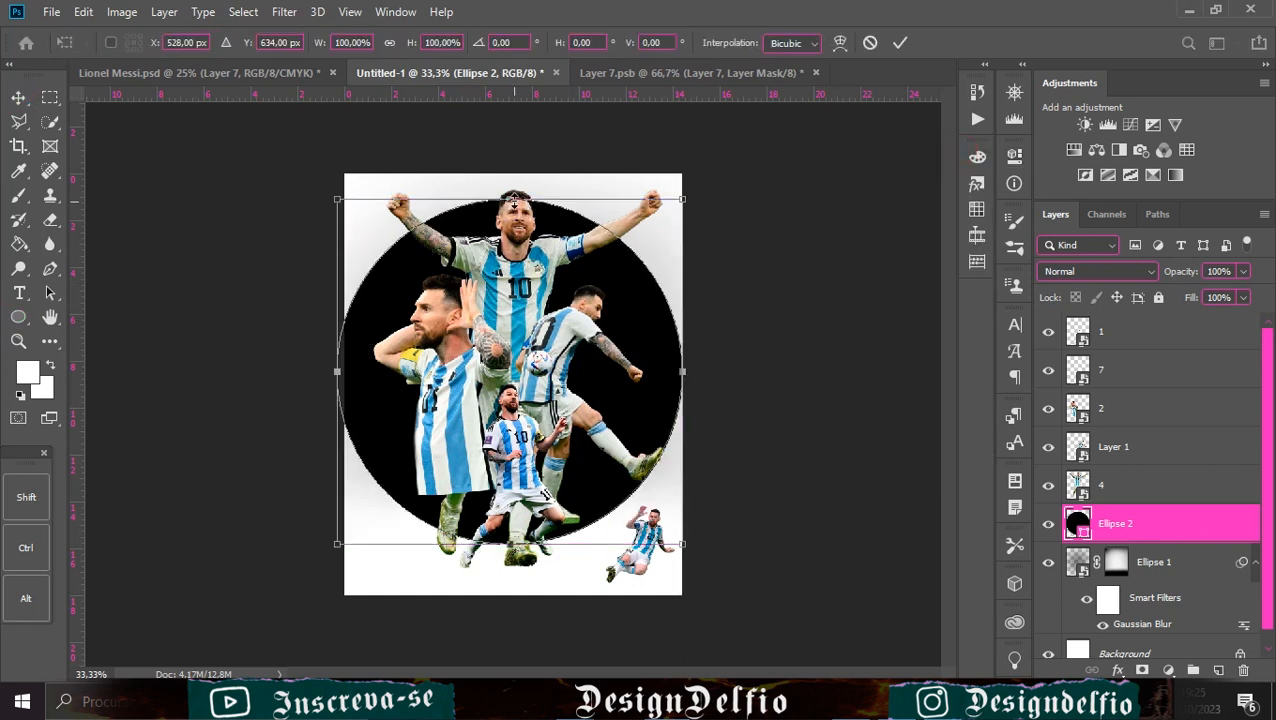
left_click_drag(335, 202, 346, 210)
left_click_drag(685, 546, 667, 530)
left_click_drag(343, 203, 351, 209)
left_click_drag(537, 448, 543, 446)
left_click(900, 43)
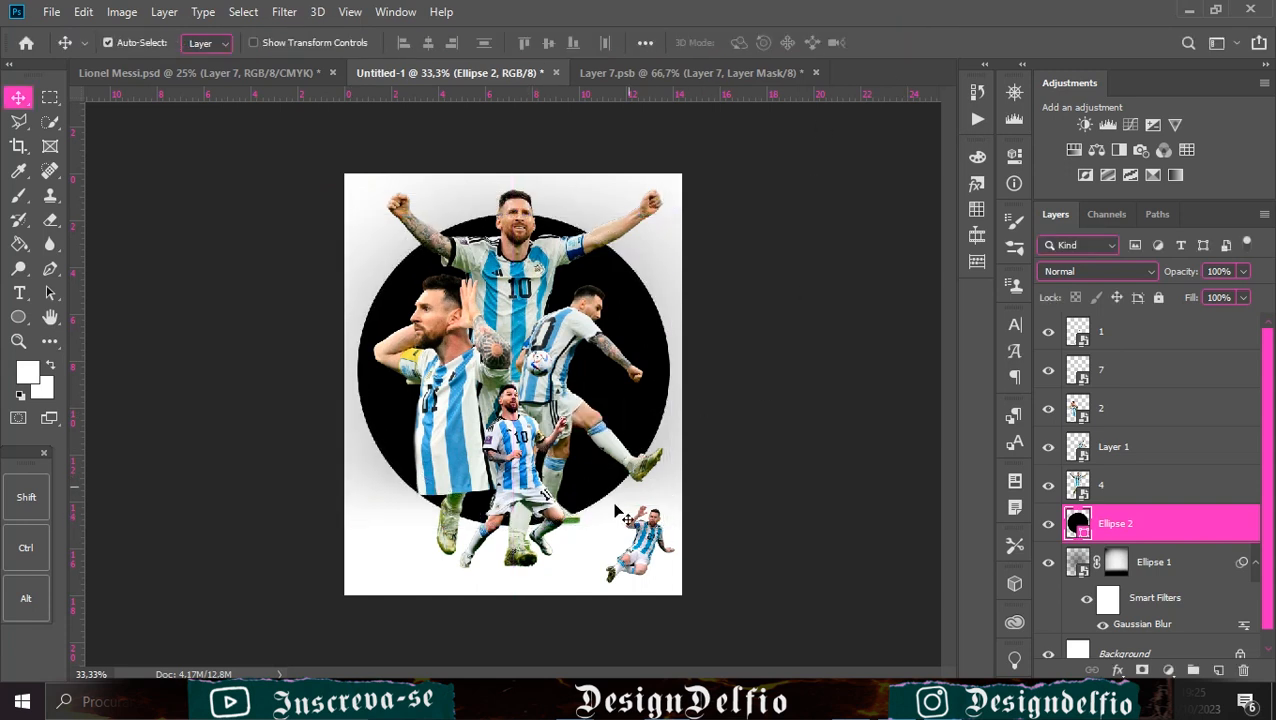
Scale the half-length player on layer 2 to 103.07% and move it left to X 296.58 px
left_click(444, 463)
key("ctrl+t")
left_click_drag(451, 517, 451, 524)
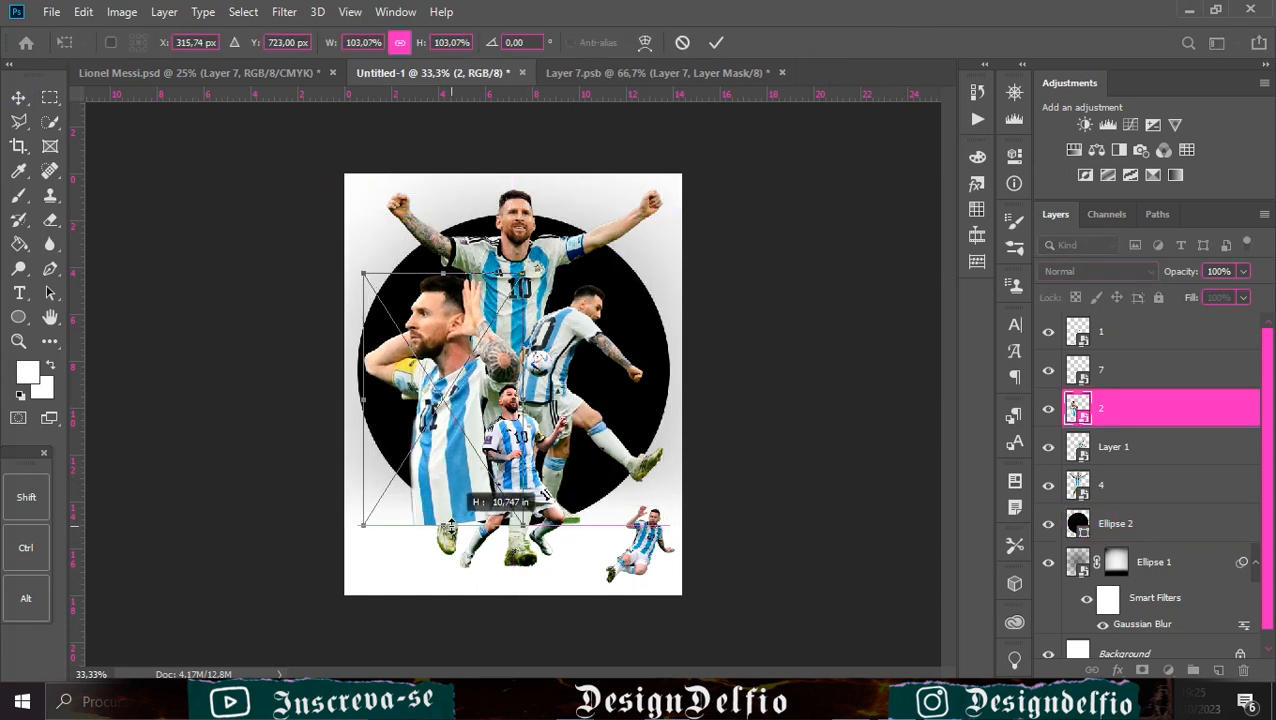
left_click_drag(467, 370, 461, 368)
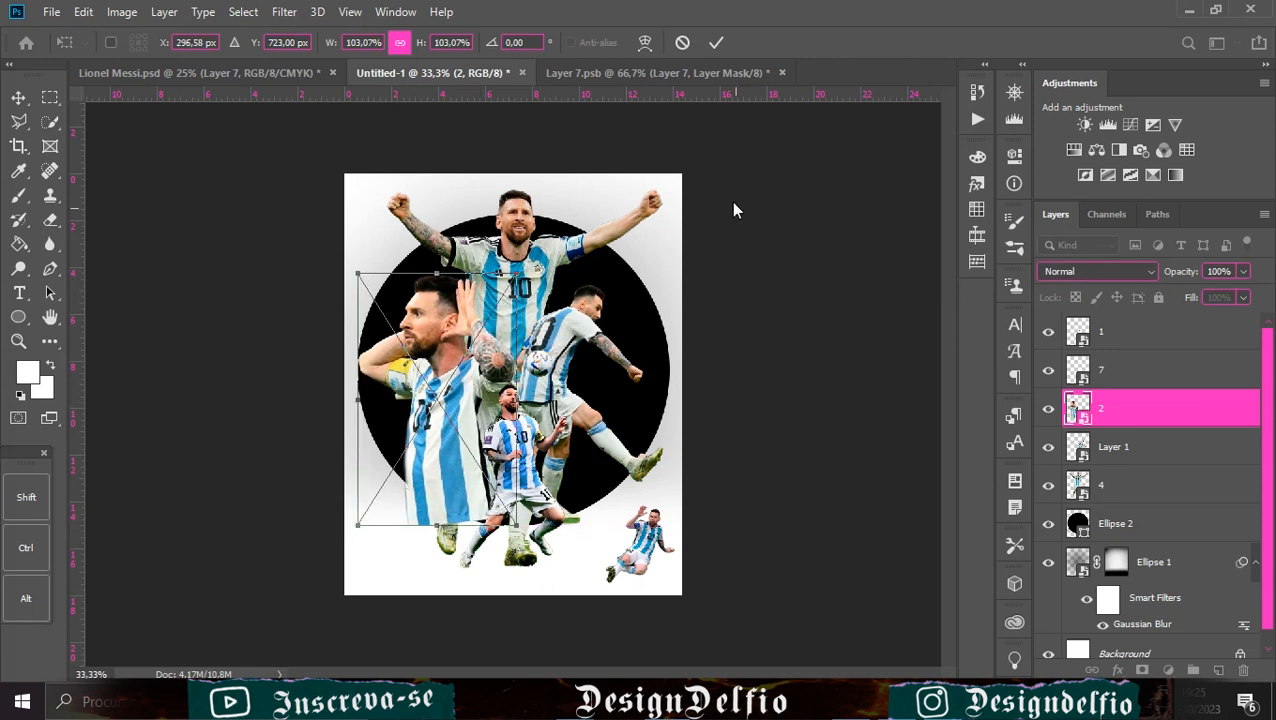
left_click(716, 42)
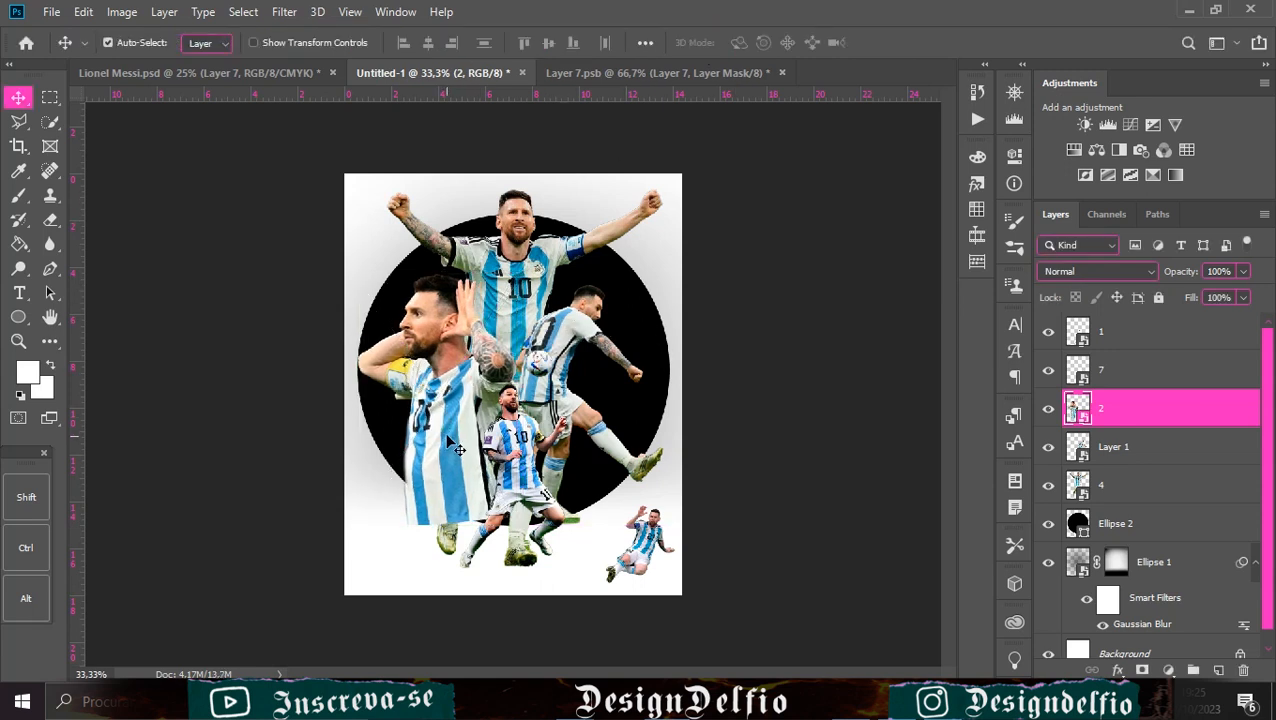
Add a layer mask to the half-length player's layer 2
left_click(553, 545)
left_click(1113, 418)
left_click(1142, 670)
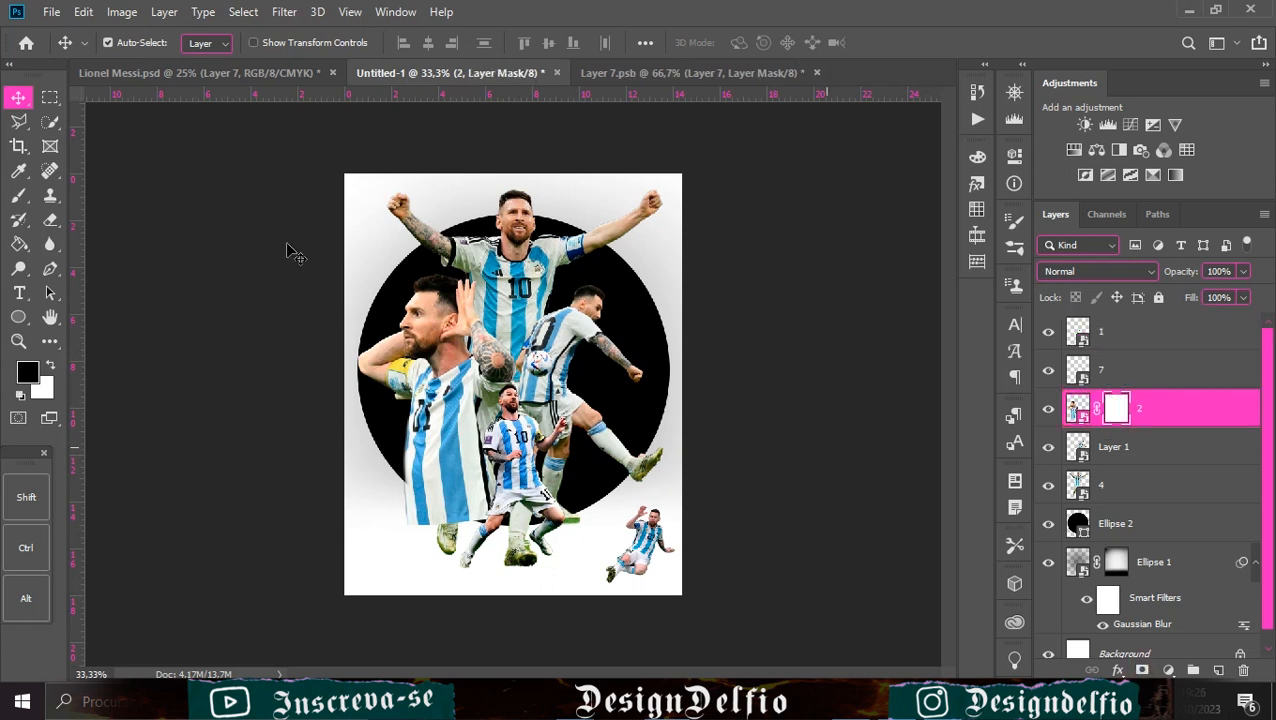
Paint black with a large soft brush on layer 2's mask to fade the half-length player's lower edge
key("b")
left_click_drag(388, 421, 438, 423)
right_click(441, 491)
double_click(577, 560)
mouse_move(350, 555)
left_mouse_down()
mouse_move(473, 604)
mouse_move(402, 575)
mouse_move(322, 585)
left_mouse_up()
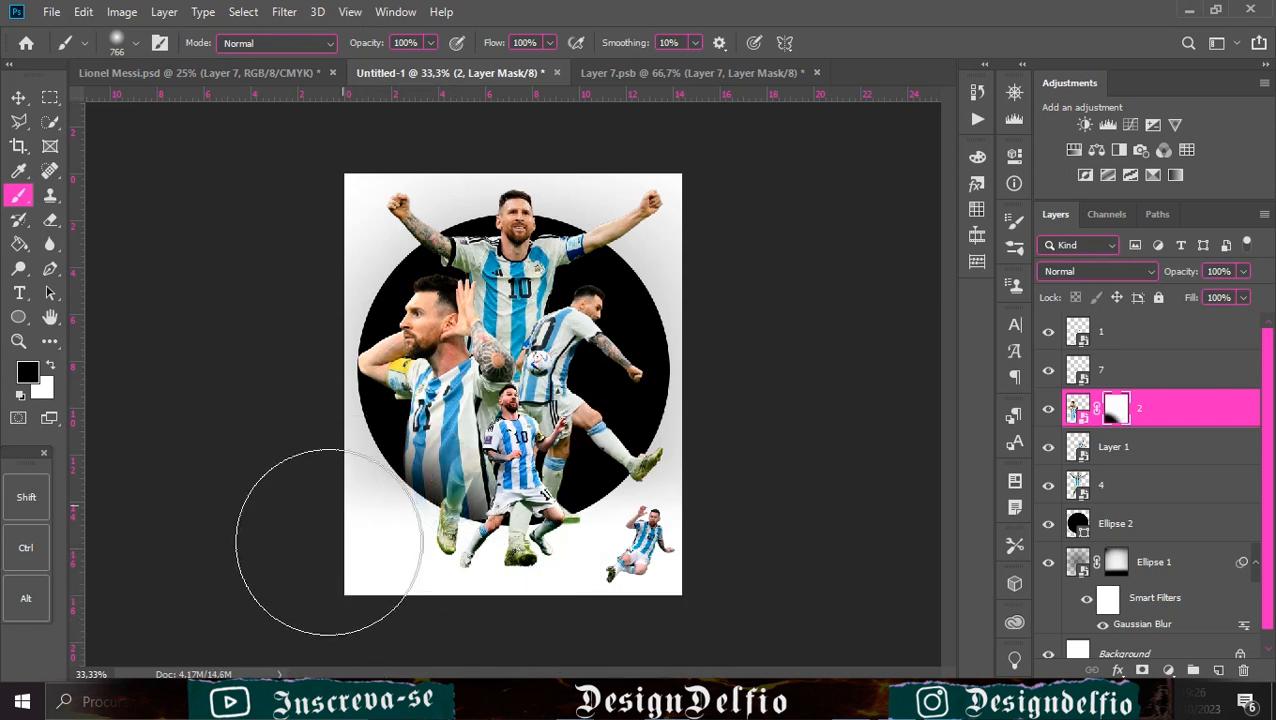
Add a mask to layer 4 and fade the arms-spread player's legs with a 460 px soft black brush
left_click_drag(368, 530, 302, 516)
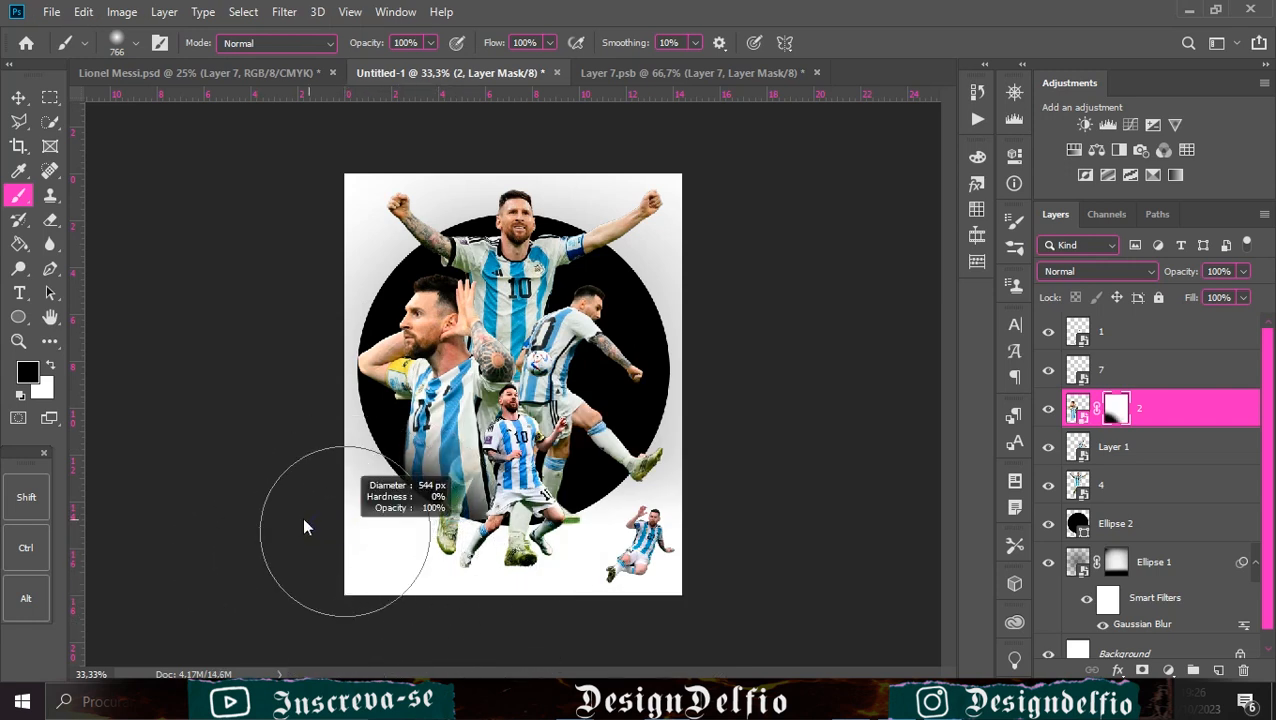
left_click(1118, 485)
left_click(1142, 670)
mouse_move(477, 546)
left_mouse_down()
mouse_move(513, 573)
mouse_move(498, 610)
mouse_move(655, 617)
left_mouse_up()
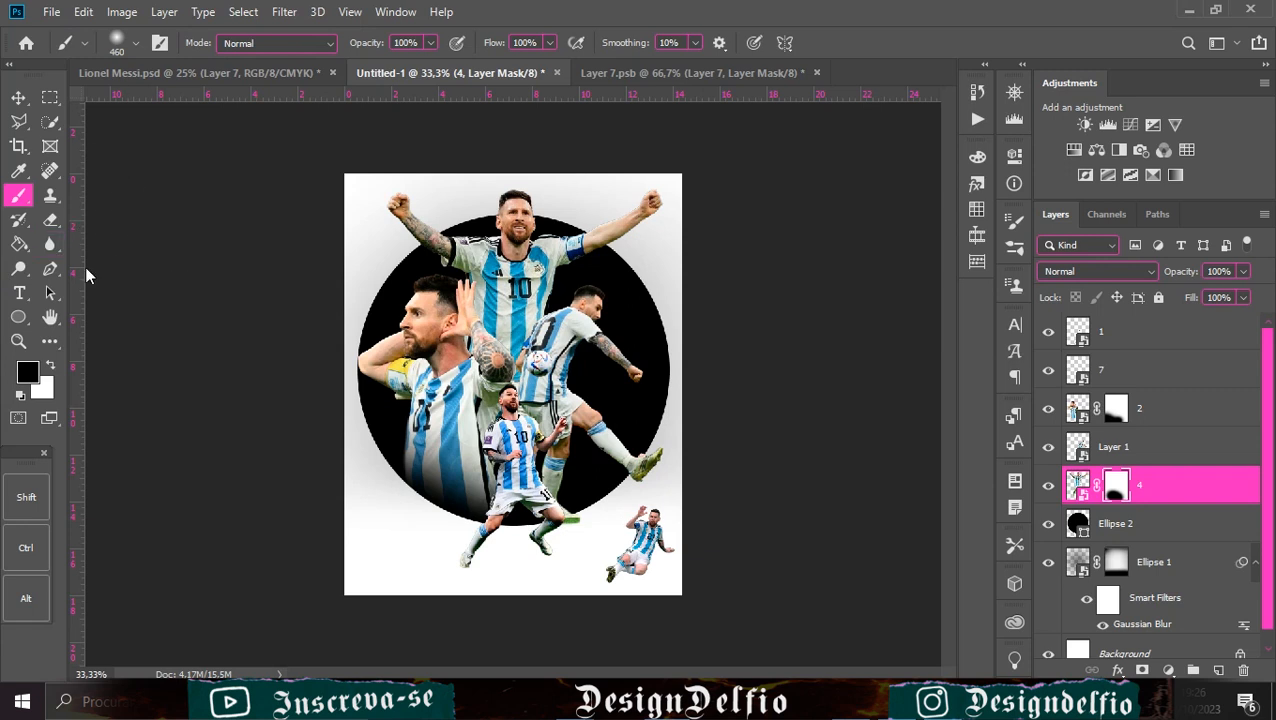
Add a mask to Layer 1 and fade the kicking player's standing foot with a smaller soft black brush
left_click(1049, 370)
left_click(1093, 454)
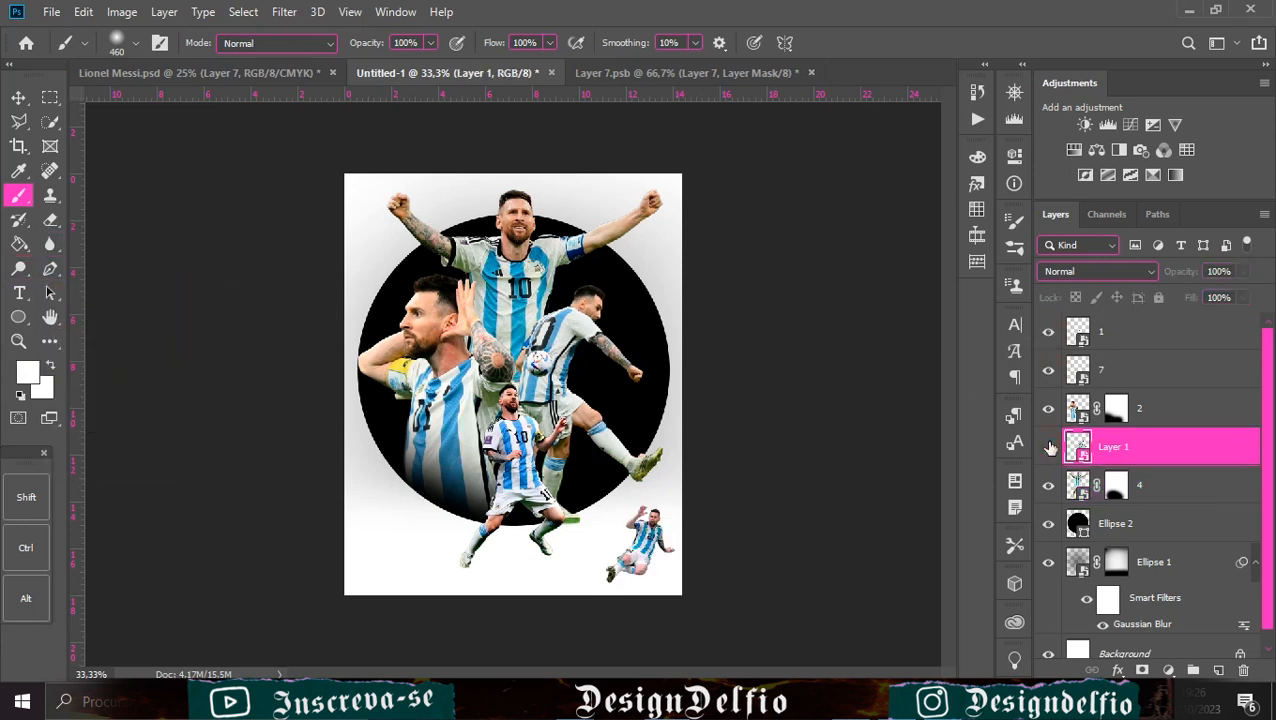
left_click(1141, 670)
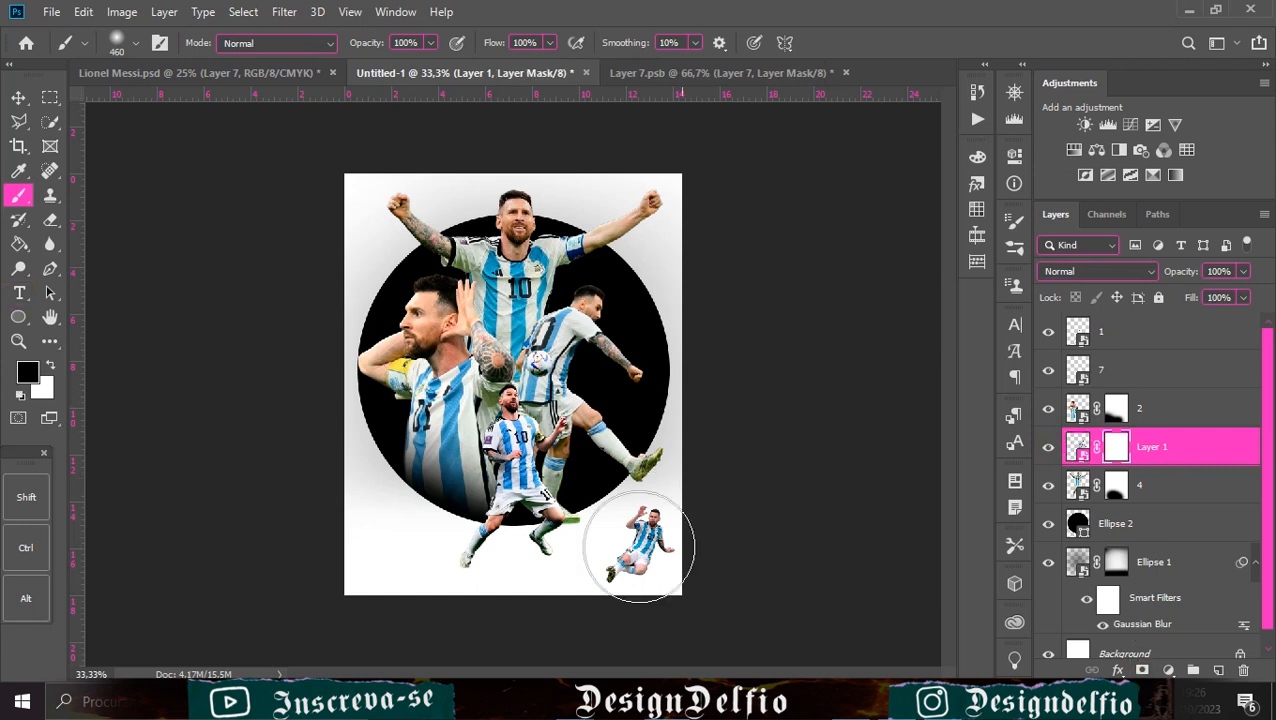
left_click(576, 580)
left_click_drag(605, 545, 575, 550)
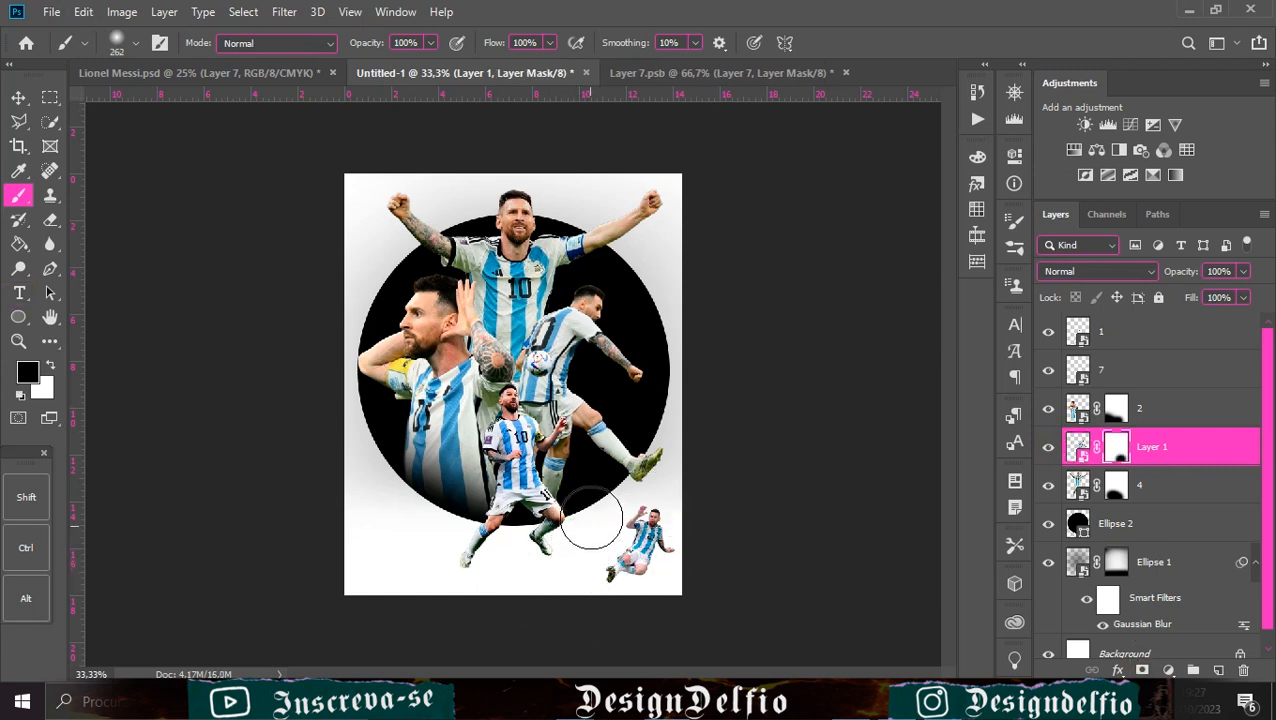
key("v")
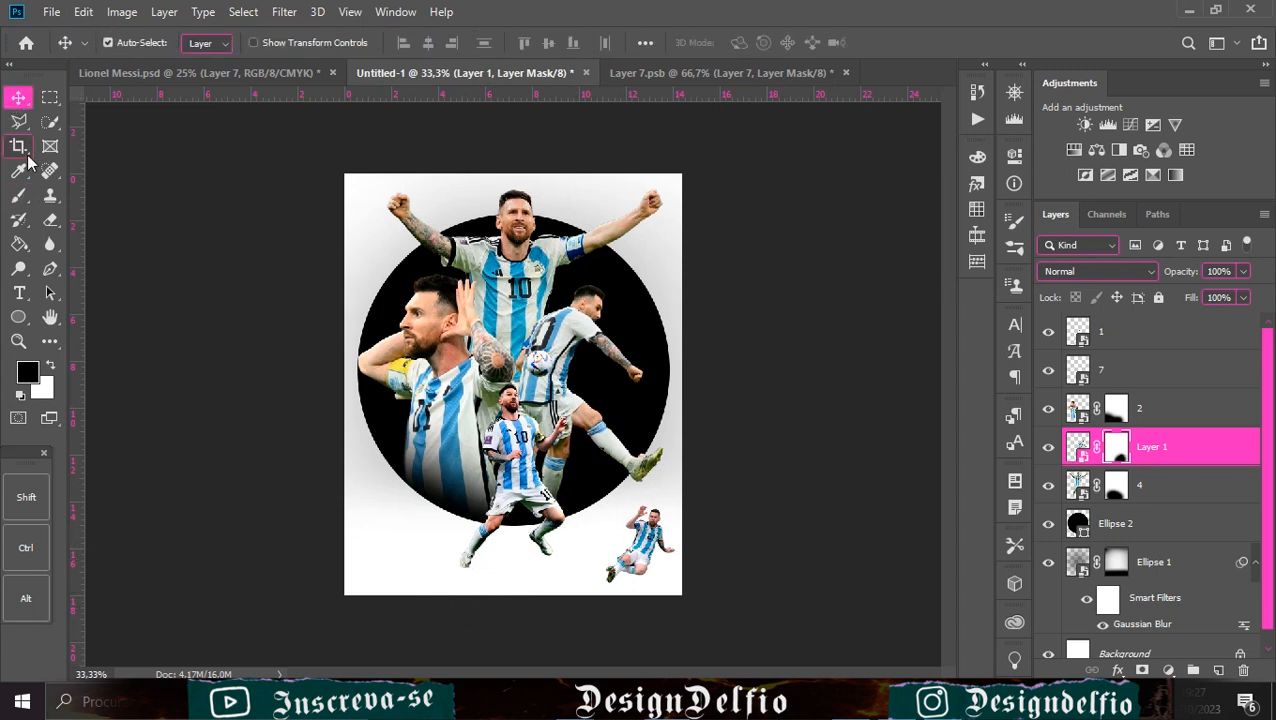
Reduce the fill of the Ellipse 2 circle to 3%
left_click(1049, 524)
left_click(1049, 524)
left_click(1121, 524)
left_click(1244, 298)
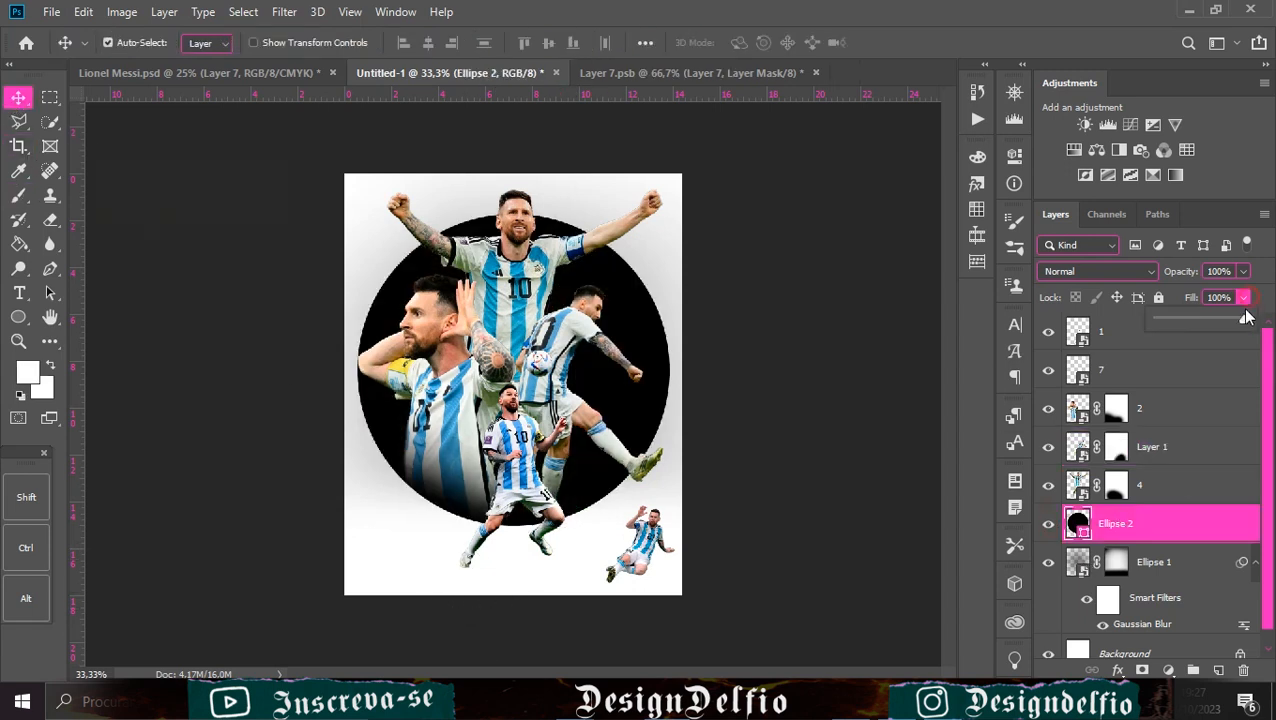
left_click_drag(1171, 316, 1165, 317)
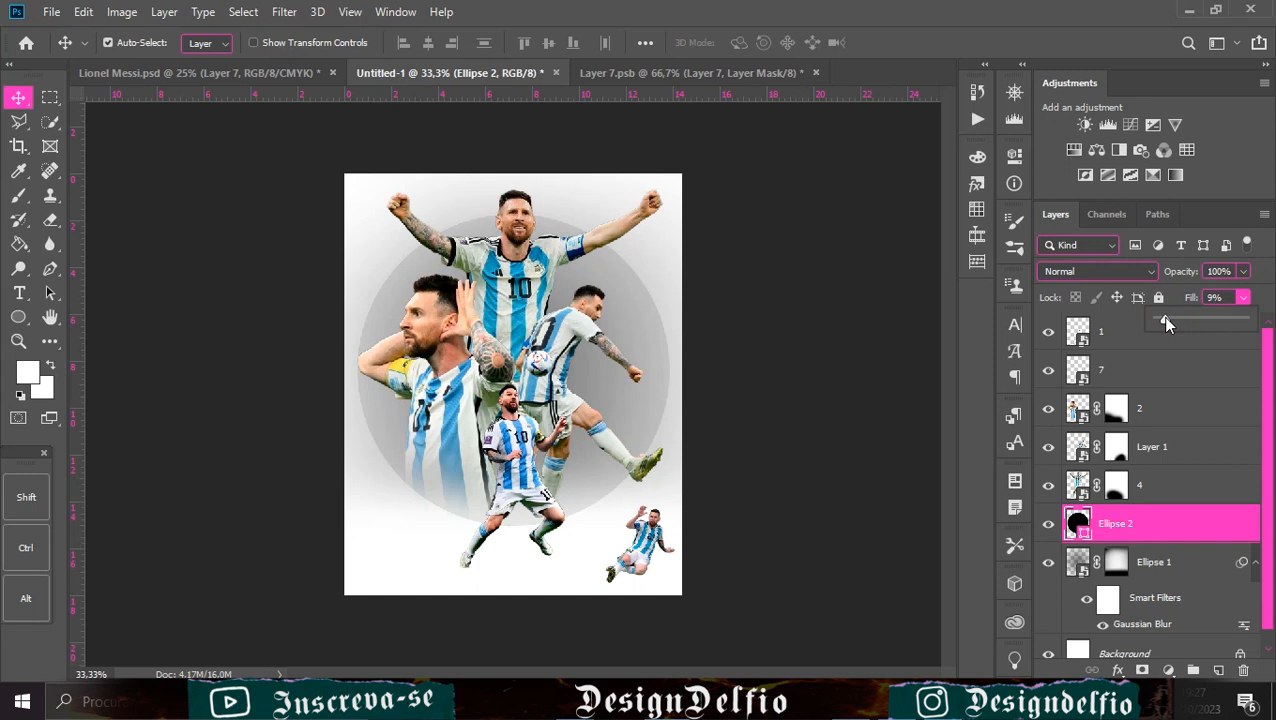
left_click_drag(1160, 324, 1157, 318)
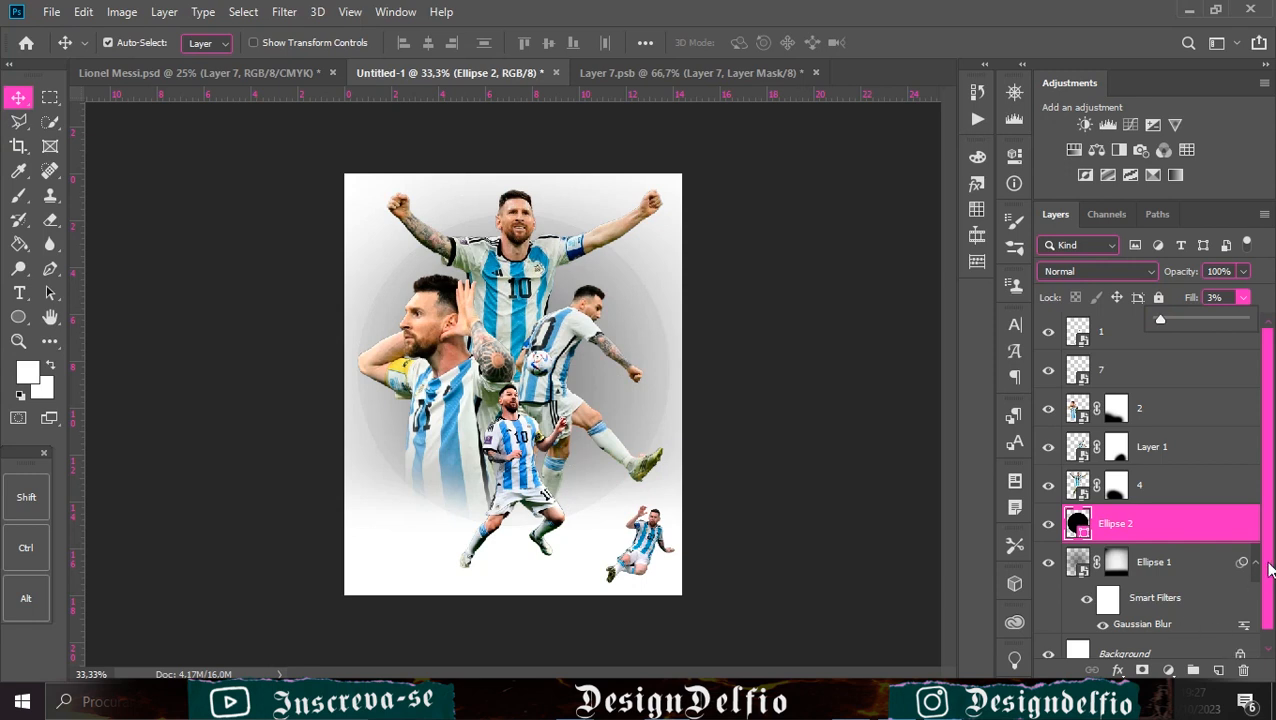
Add a Curves adjustment clipped to layer 1, slightly lowering the shadows and raising the highlights
left_click(1128, 340)
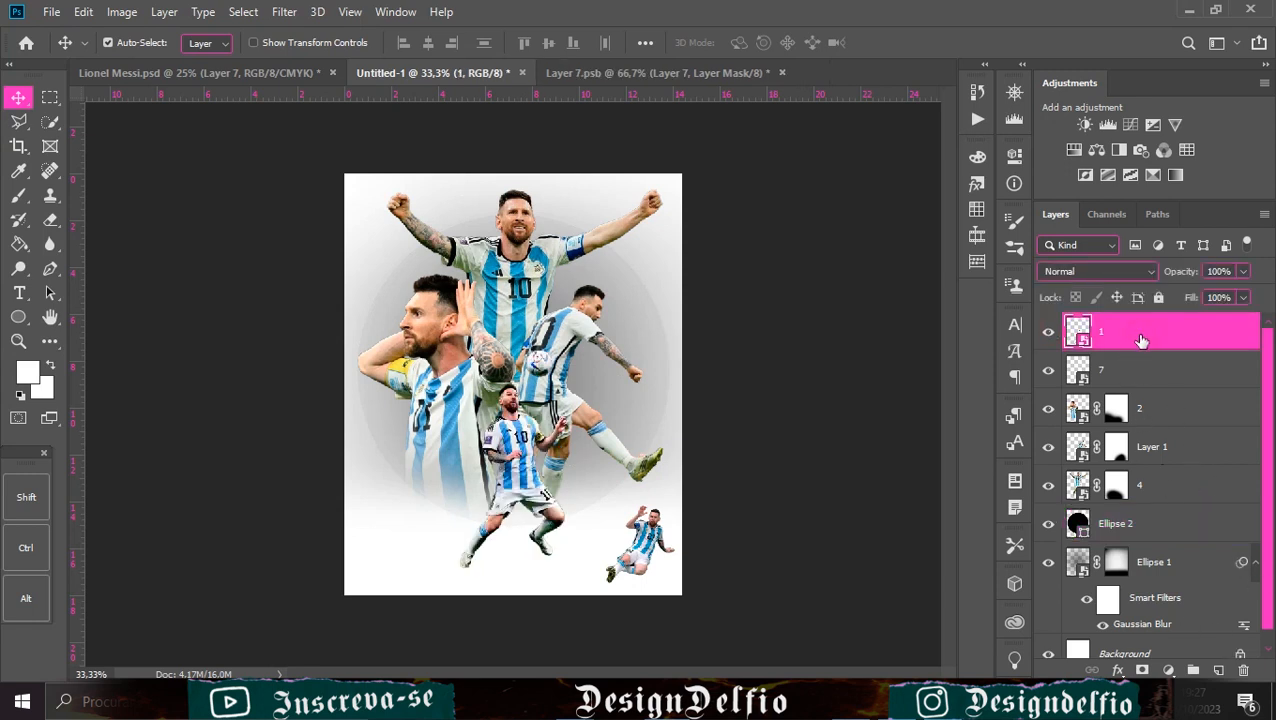
left_click(1141, 121)
left_click_drag(814, 406, 818, 412)
left_click(852, 467)
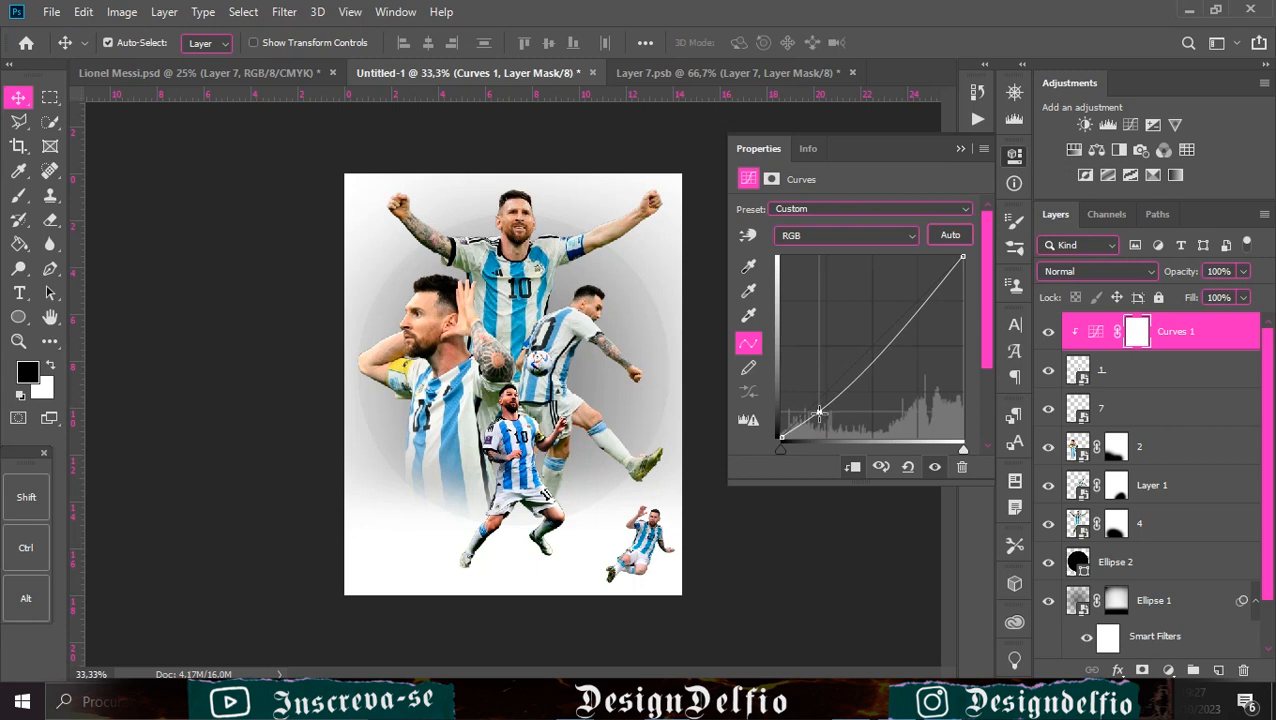
left_click_drag(902, 327, 900, 317)
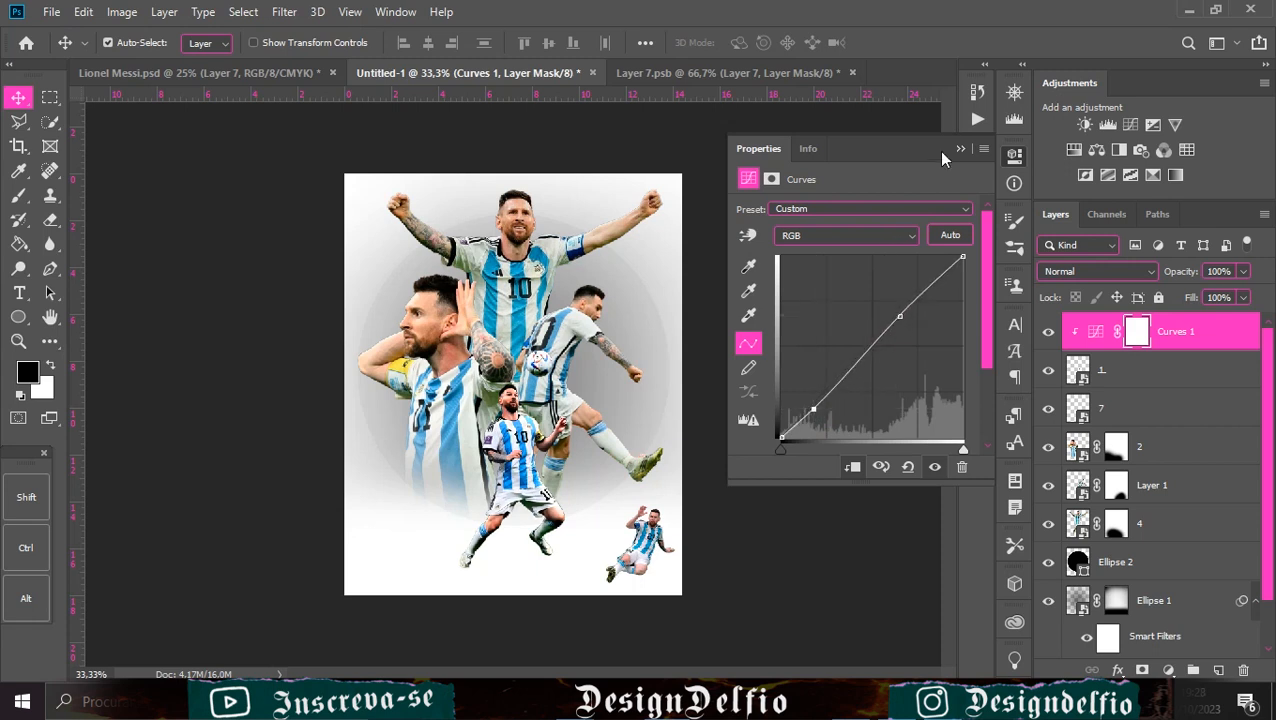
left_click(960, 148)
Add a Curves adjustment clipped to layer 7, darkening the shadows while holding the highlights near the original diagonal
left_click(1097, 430)
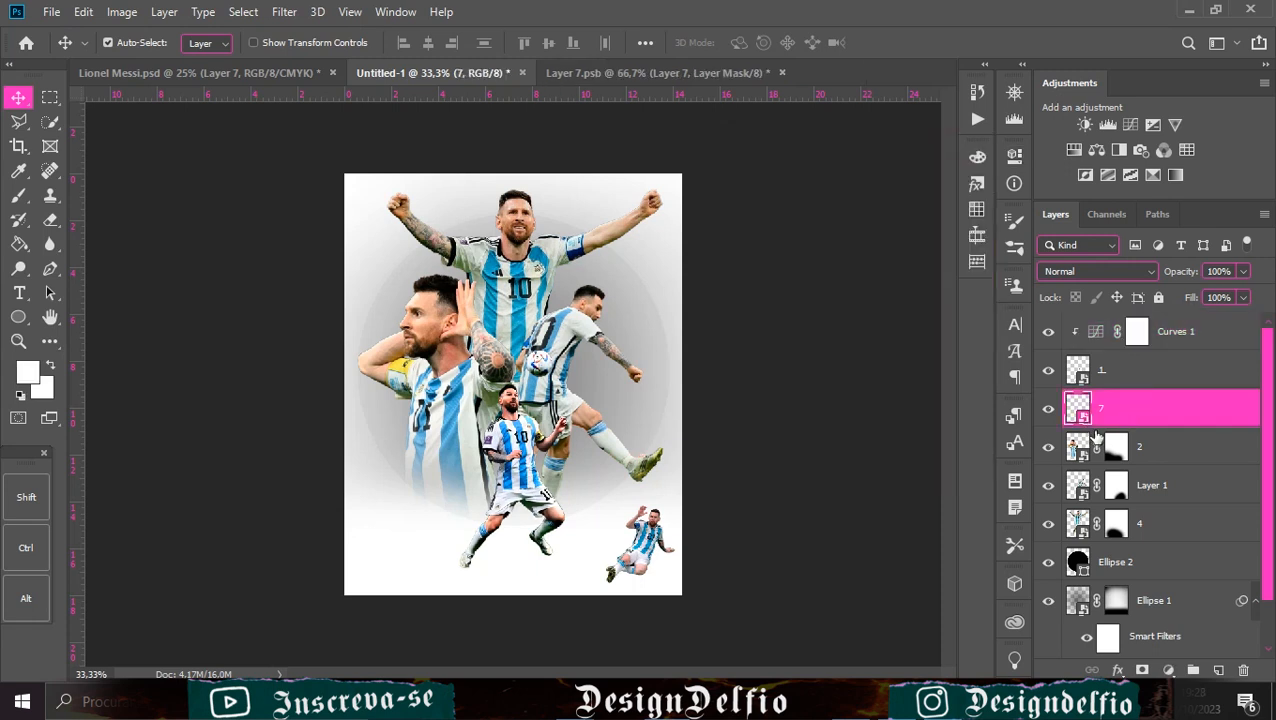
left_click(1130, 125)
left_click(852, 467)
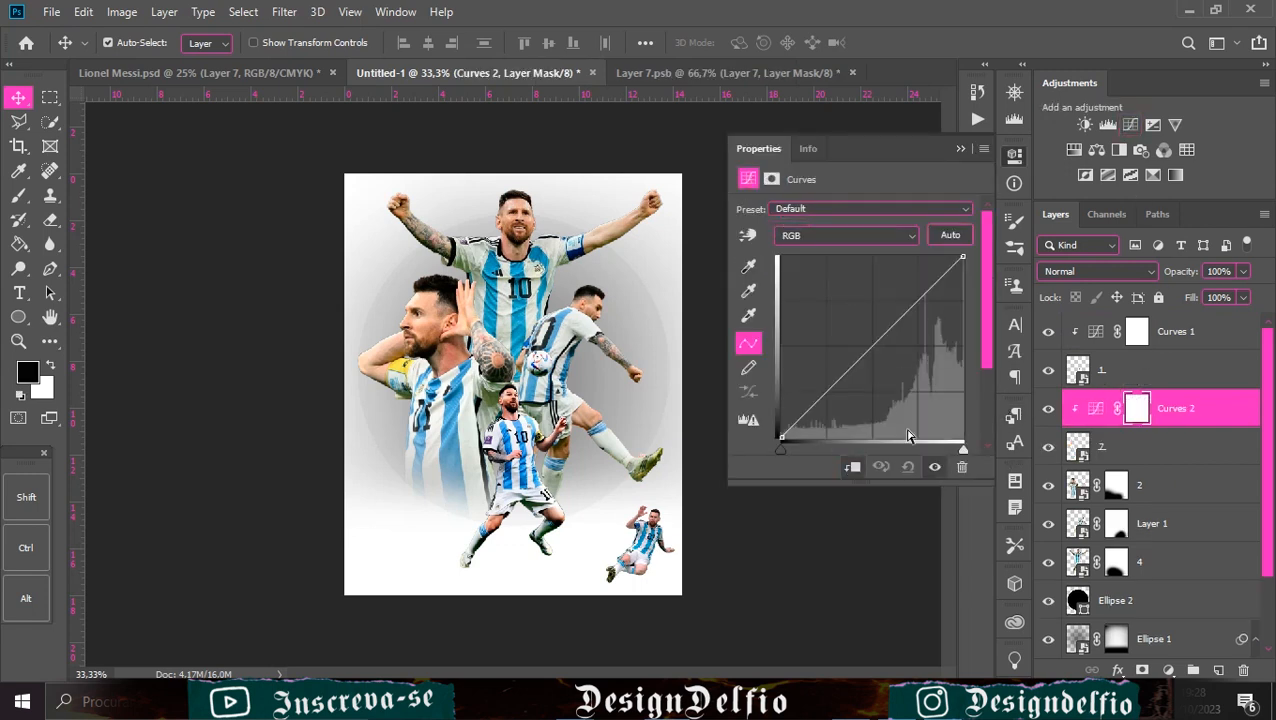
left_click_drag(816, 416, 816, 413)
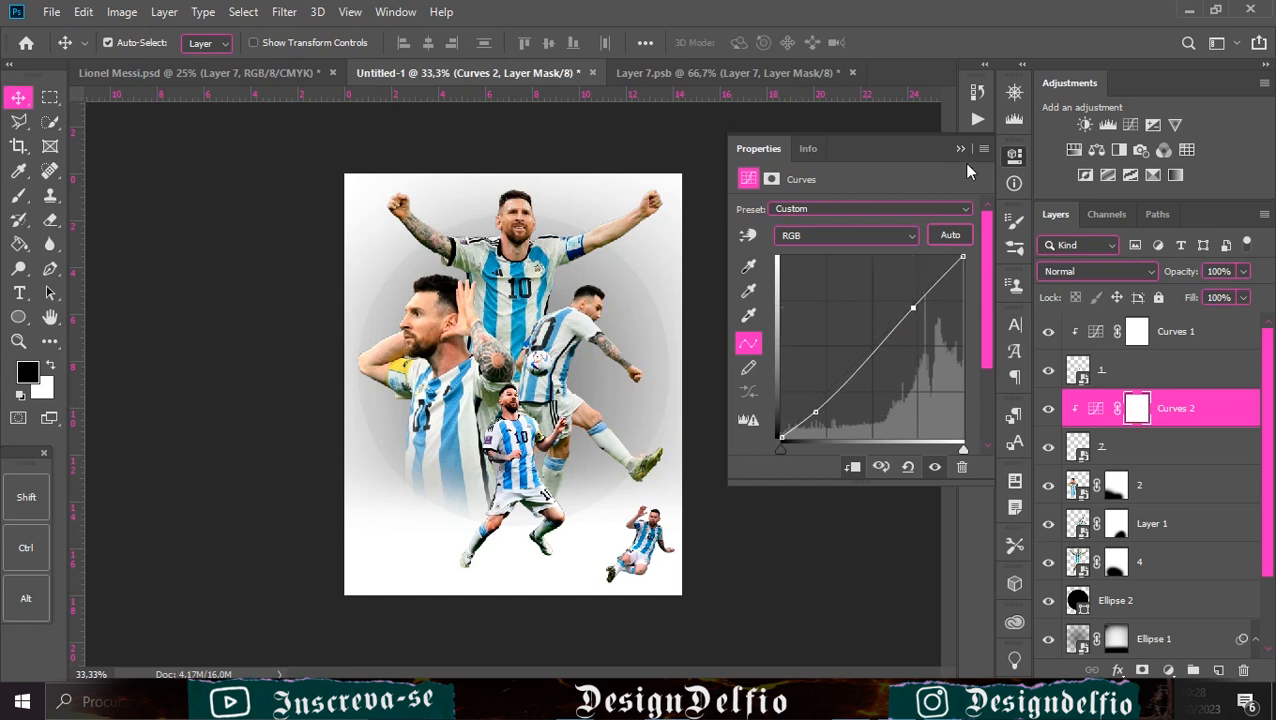
left_click(960, 148)
Add a Curves adjustment clipped to the half-length player's layer 2, darkening its shadows and keeping the highlights on the diagonal
left_click(1139, 488)
left_click(1130, 125)
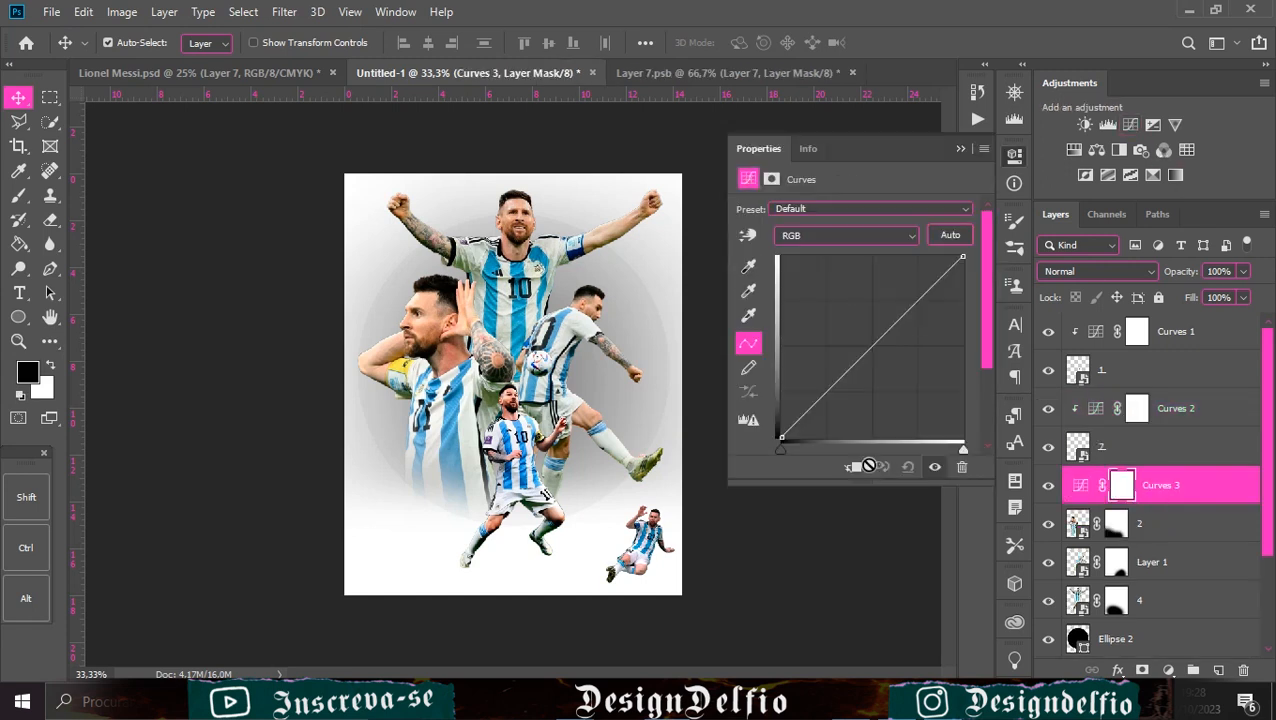
left_click(852, 467)
mouse_move(816, 412)
left_mouse_down()
mouse_move(837, 408)
mouse_move(830, 400)
left_mouse_up()
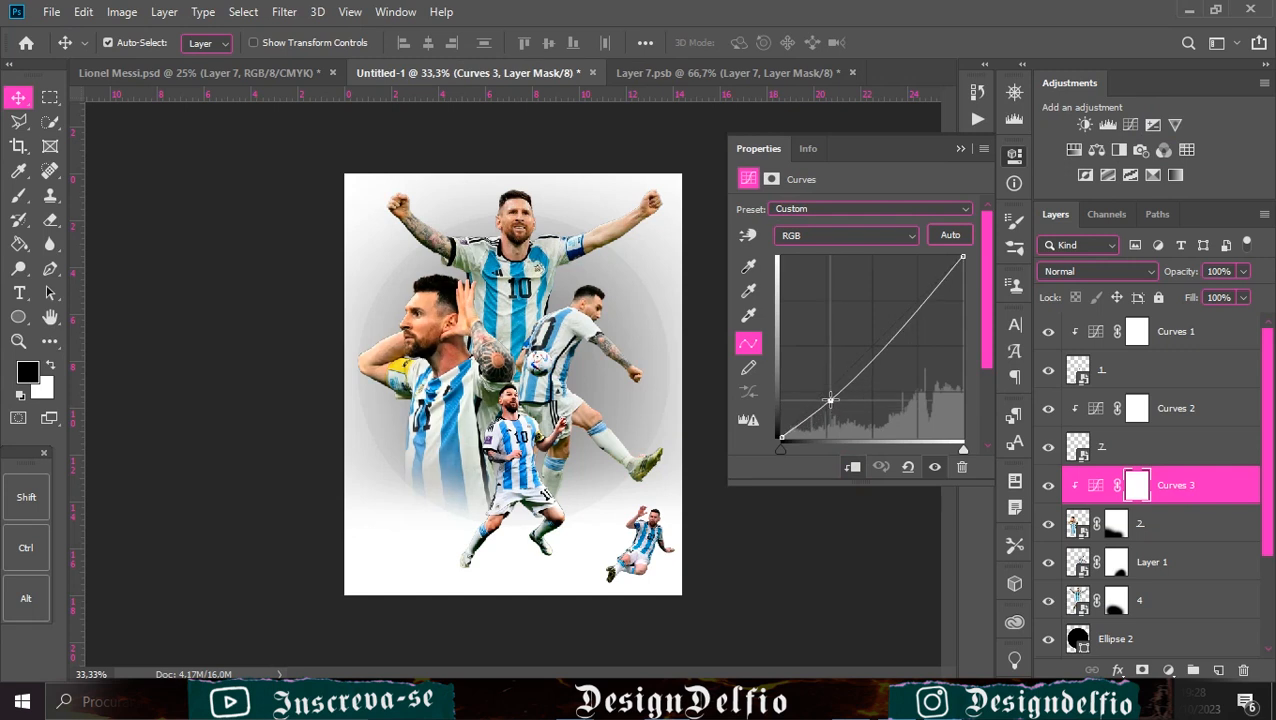
left_click_drag(902, 332, 914, 304)
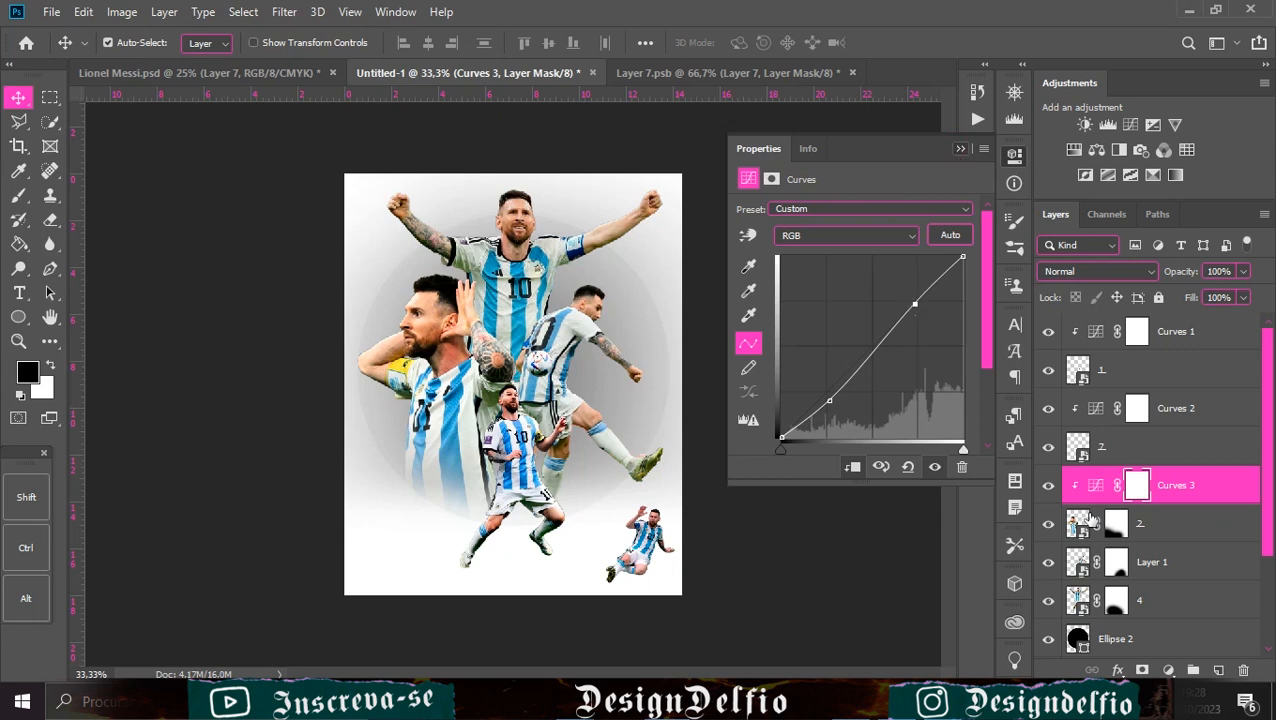
Add a Curves adjustment clipped to the kicking player's Layer 1, pulling both shadows and upper midtones below the diagonal
left_click(1163, 566)
left_click(1132, 124)
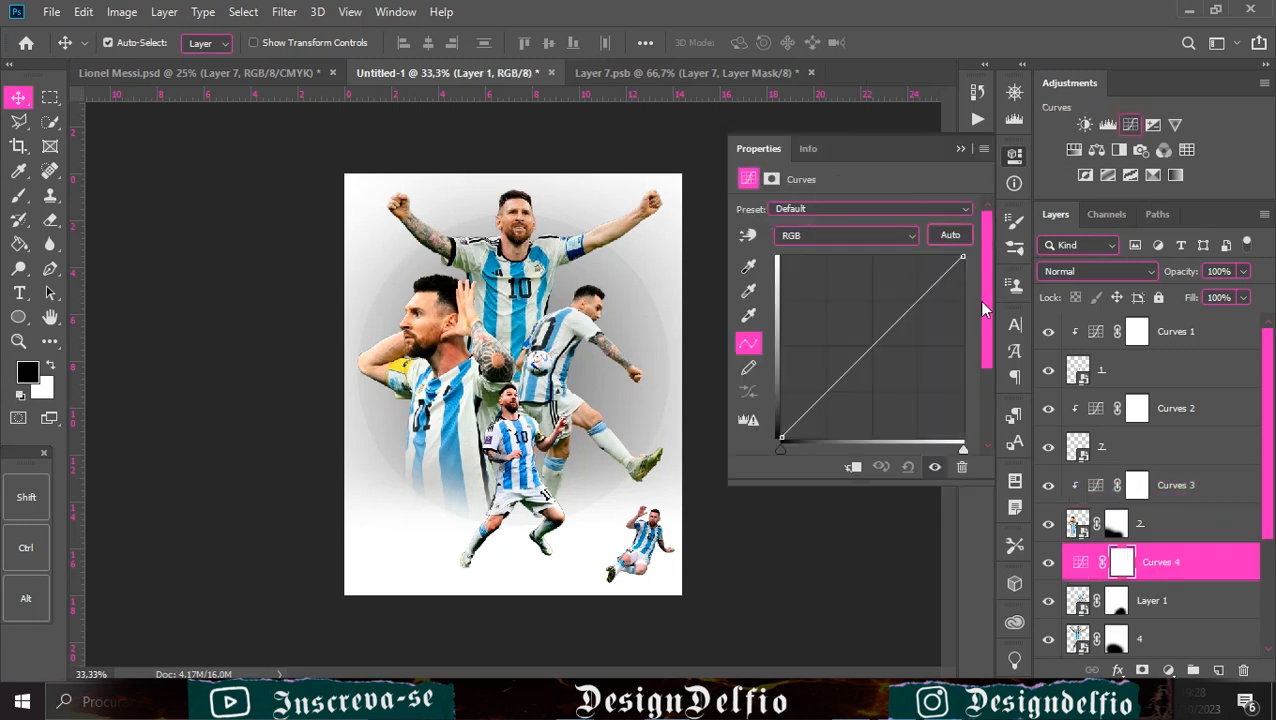
left_click_drag(836, 384, 844, 402)
left_click_drag(897, 337, 900, 336)
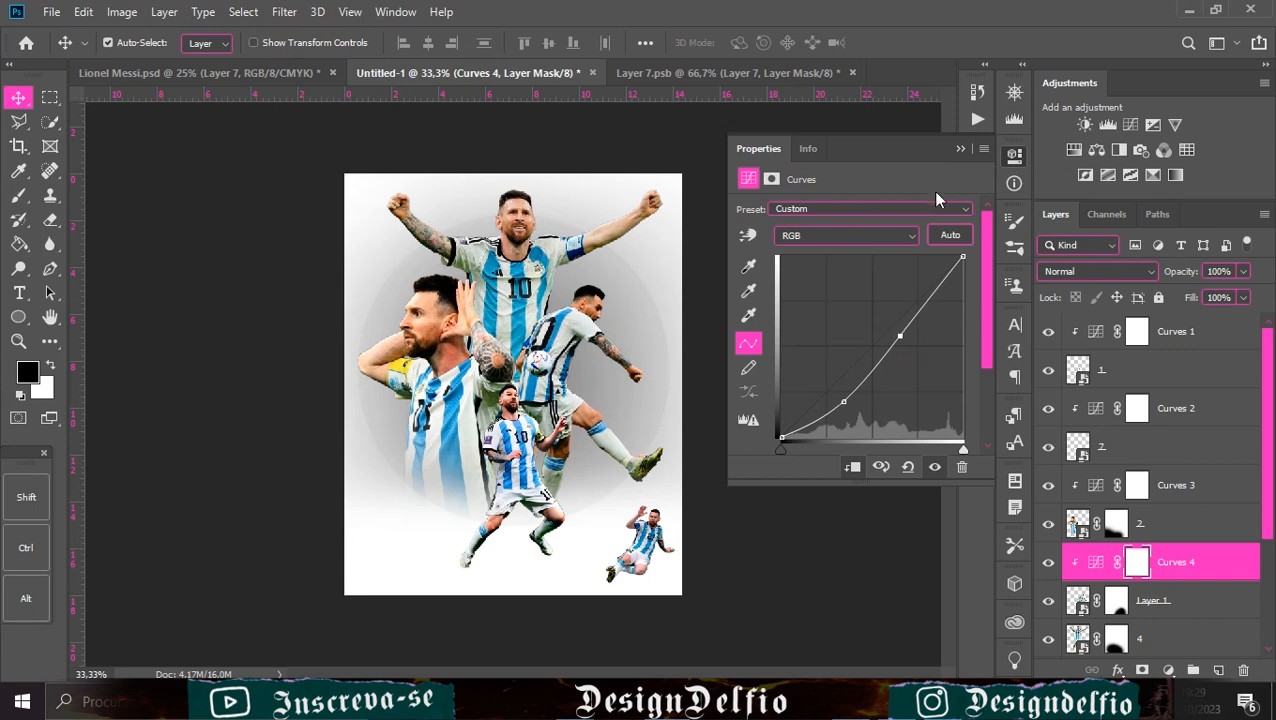
Add a Curves adjustment clipped to the arms-spread player's layer 4 and darken its shadows
left_click(1191, 609)
scroll(1186, 598, "down", 1)
left_click(1186, 567)
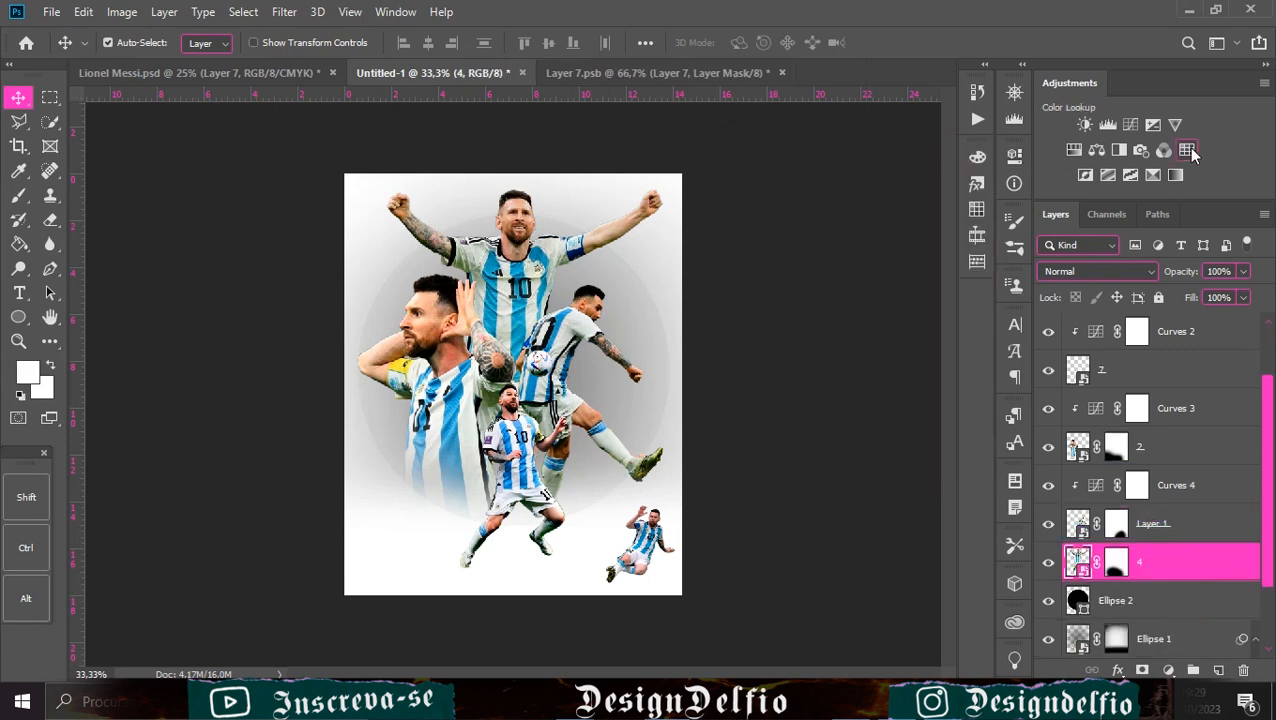
left_click(1132, 122)
left_click(1132, 122)
left_click_drag(818, 398, 835, 401)
left_click(852, 467)
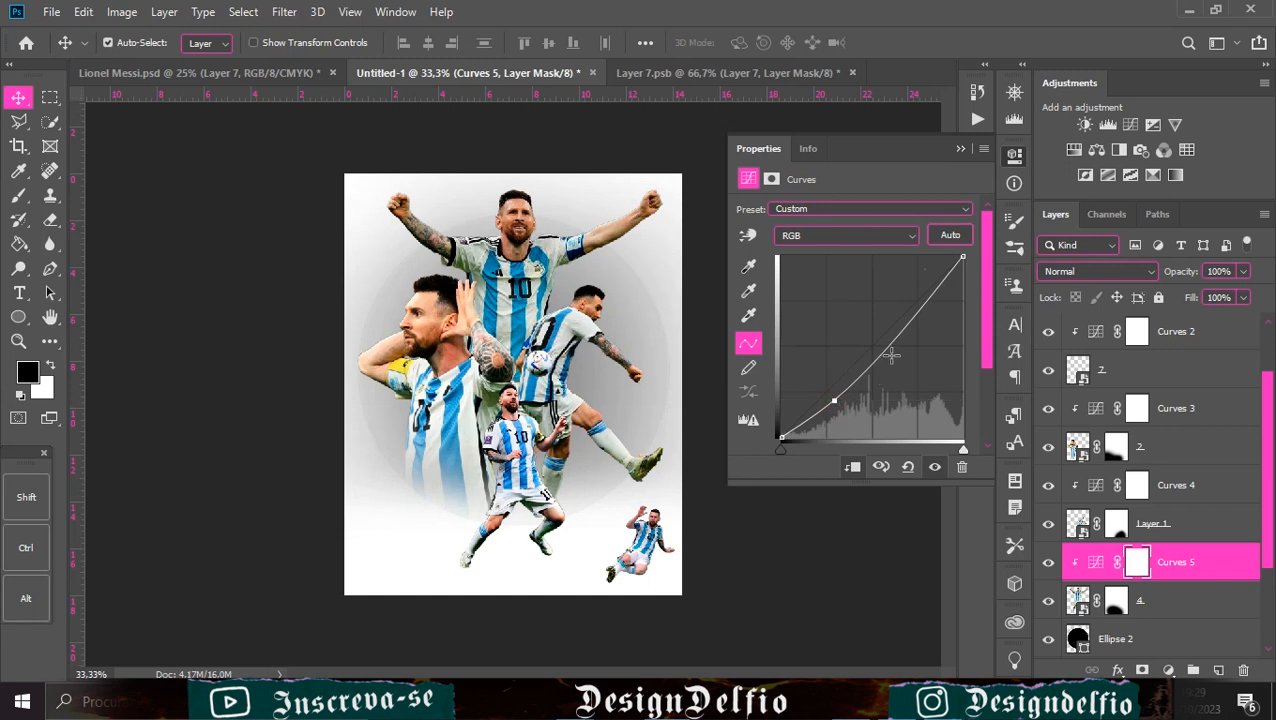
left_click(962, 149)
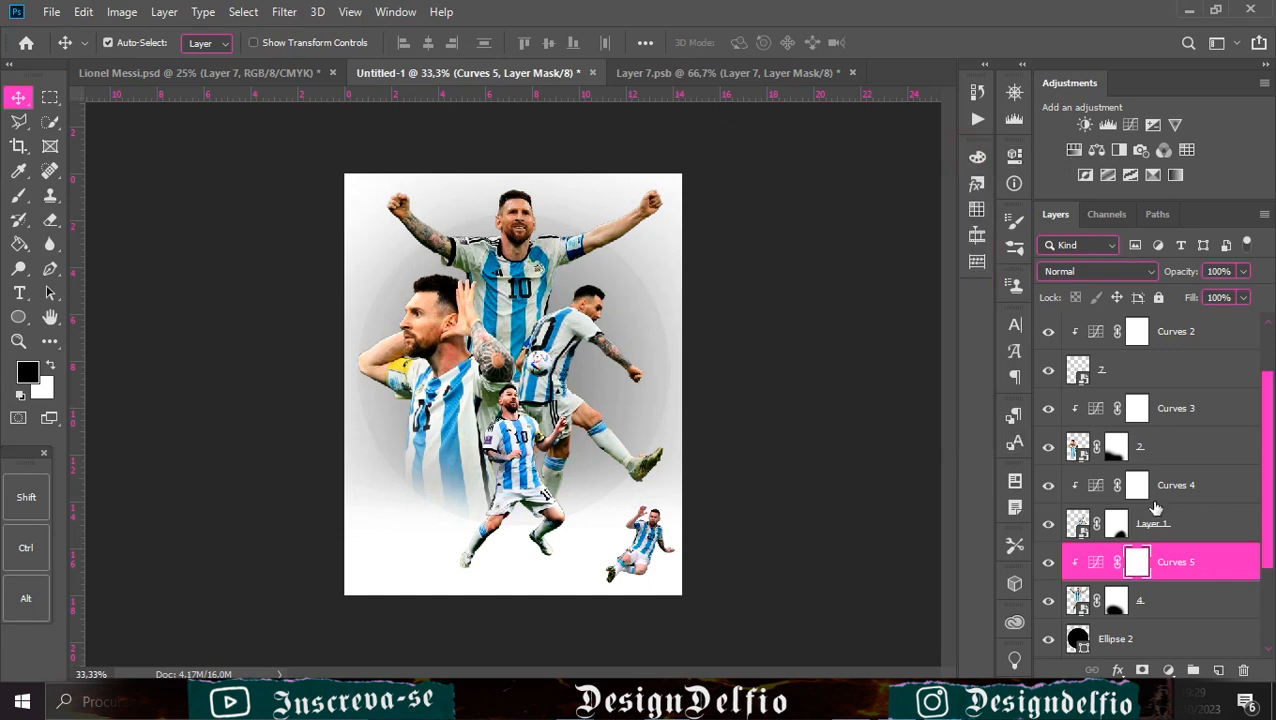
Add left-aligned black 72 pt text "Lionel Messi" near the poster's lower left, on a new layer above Curves 2
scroll(1170, 420, "up", 2)
left_click(1183, 409)
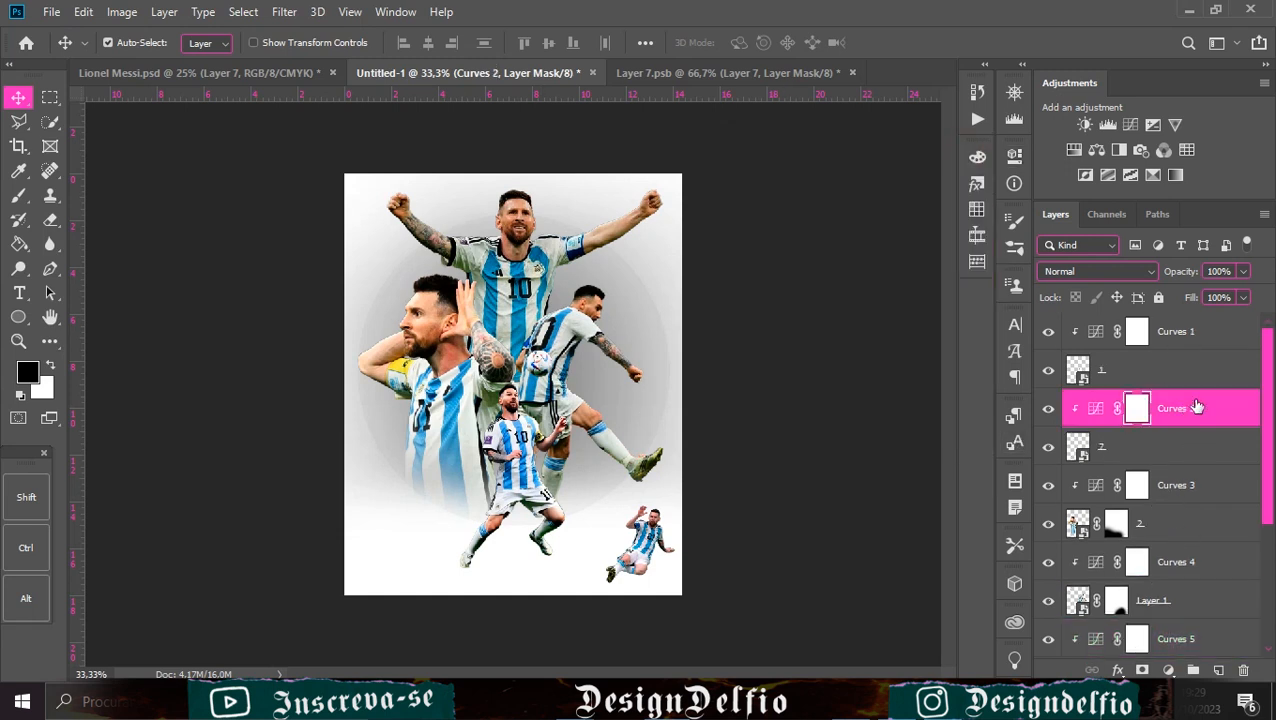
key("t")
left_click(374, 528)
key("BackSpace")
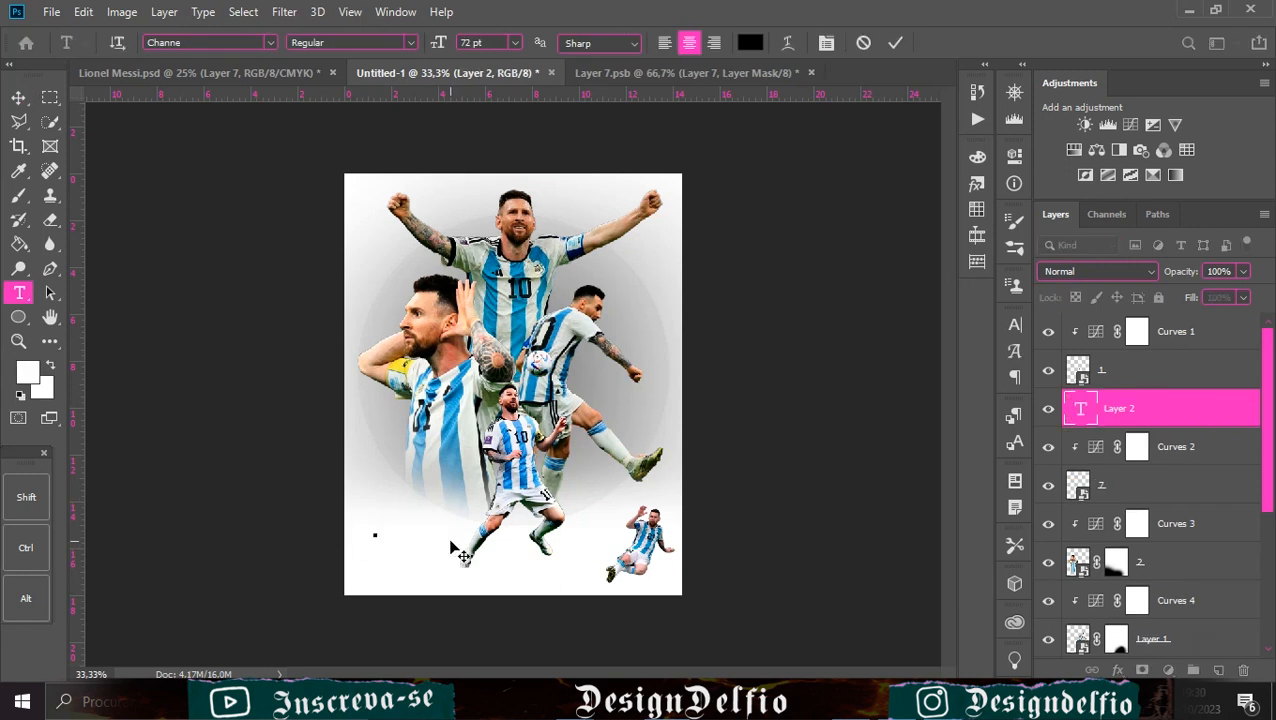
type("Lionel Messi")
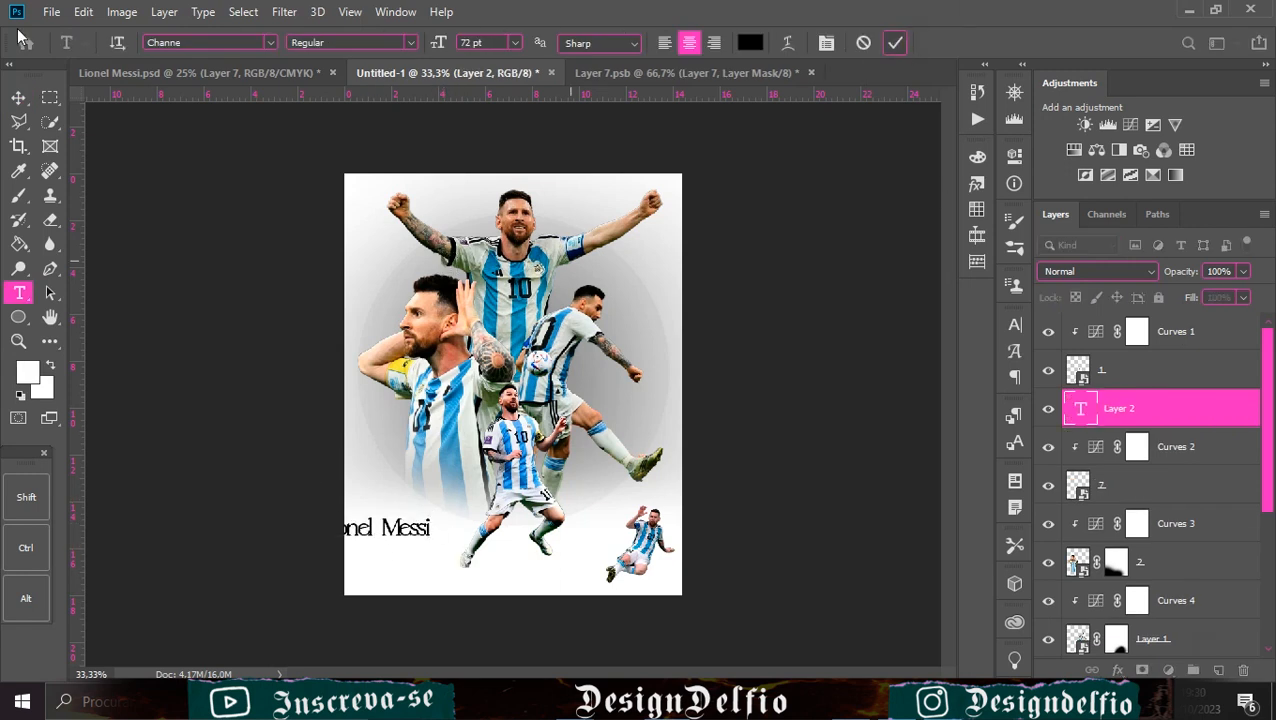
left_click(895, 42)
left_click(665, 43)
left_click(18, 98)
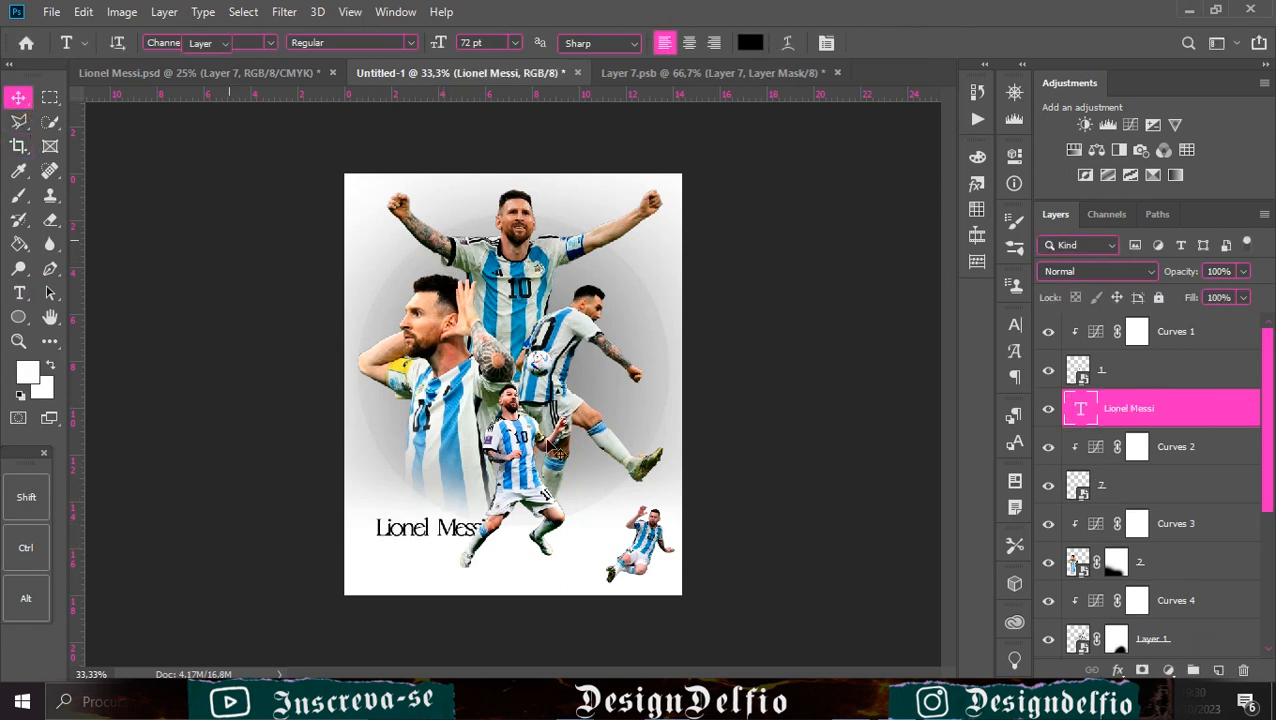
Shorten the poster text to "Lionel" by deleting the second word
key("t")
double_click(458, 530)
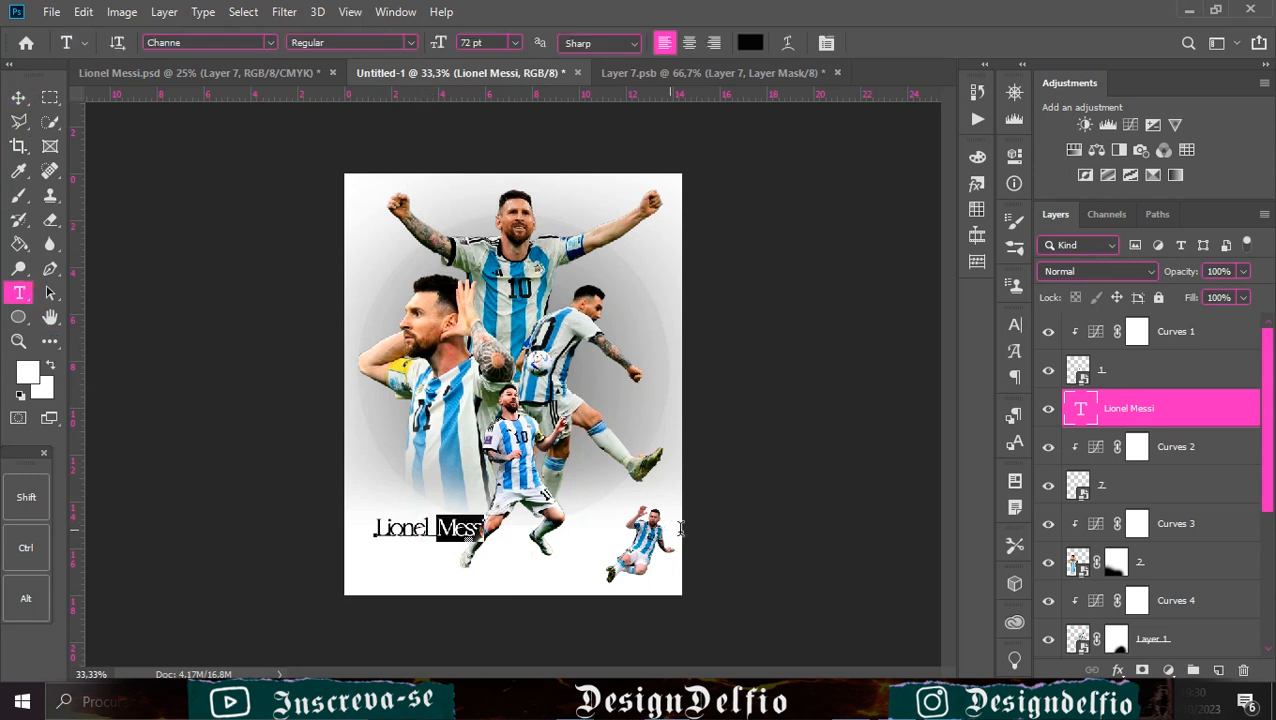
key("BackSpace")
left_click(895, 42)
key("v")
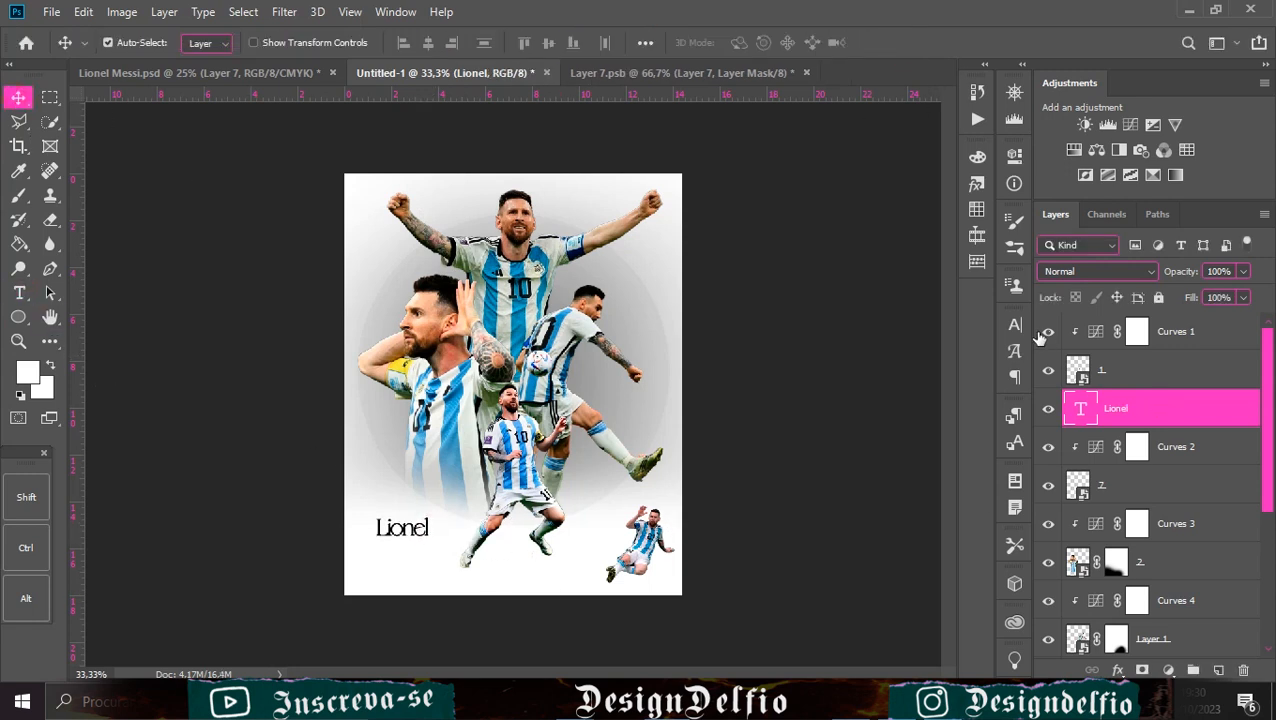
Set the "Lionel" text's tracking to 0 and change its font to ABlackCrown
left_click(1015, 325)
left_click(982, 392)
left_click(950, 504)
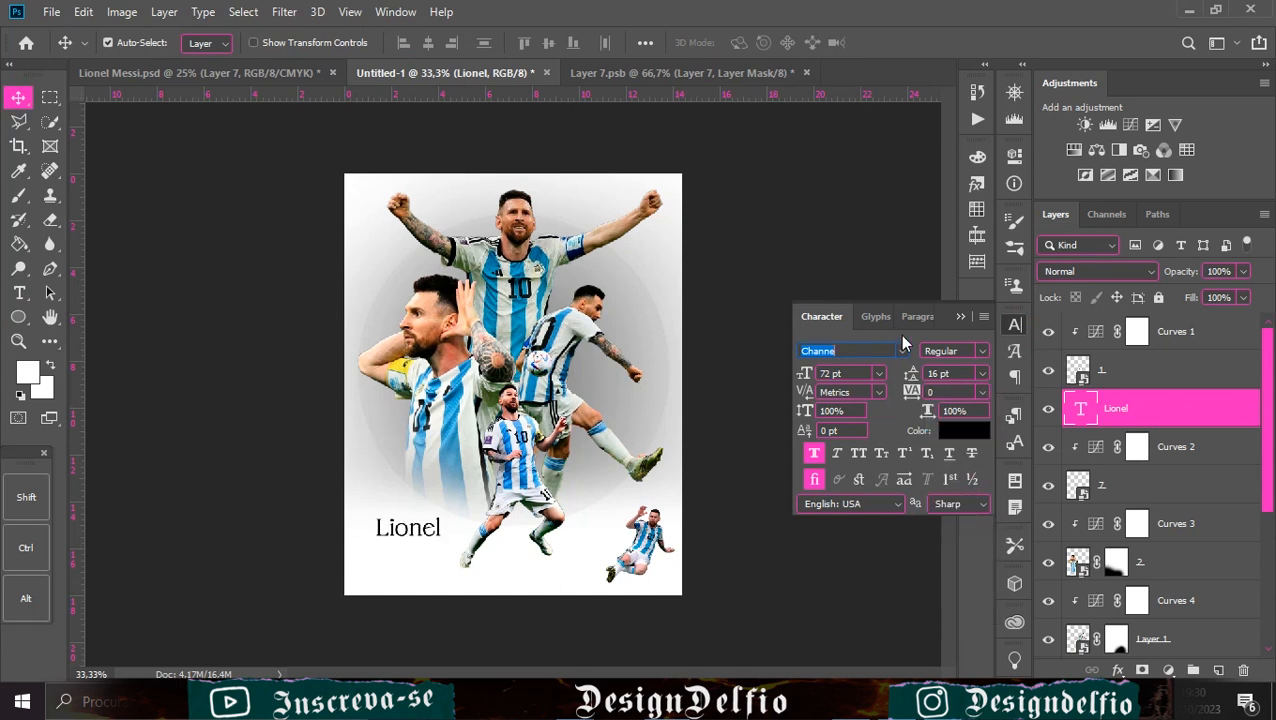
left_click(902, 349)
type("ackCrown")
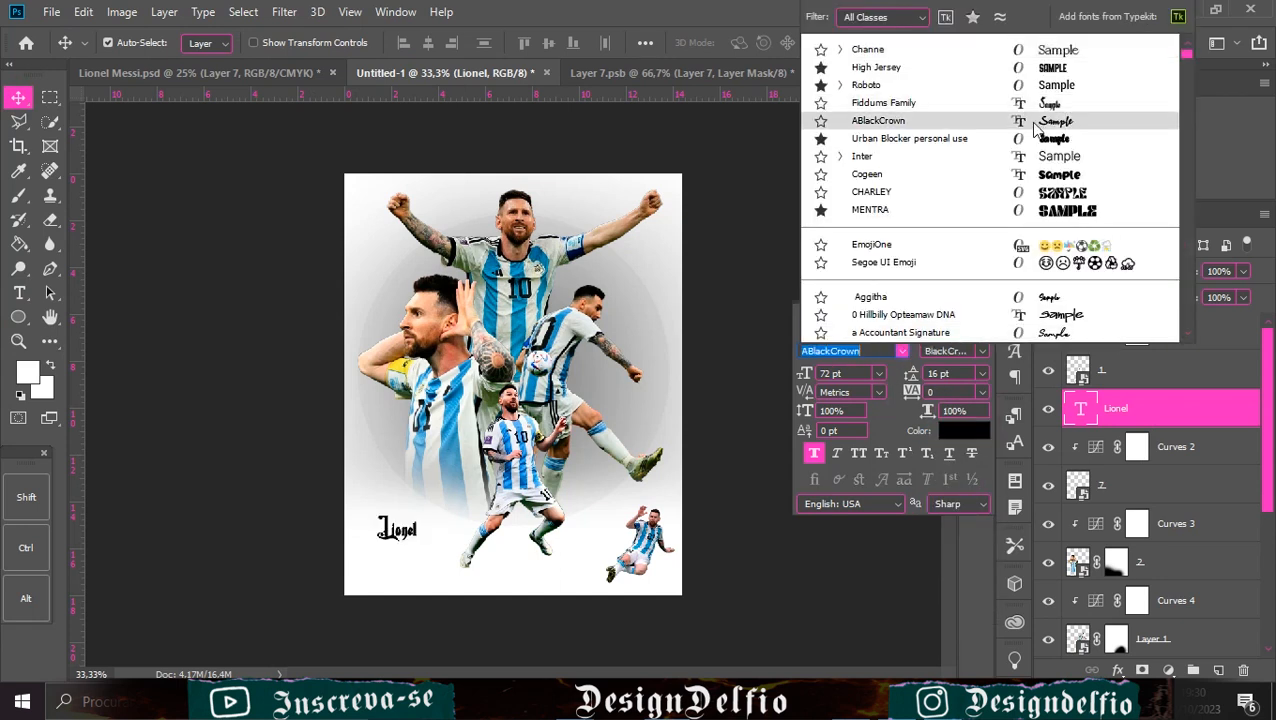
left_click(1060, 121)
left_click(975, 318)
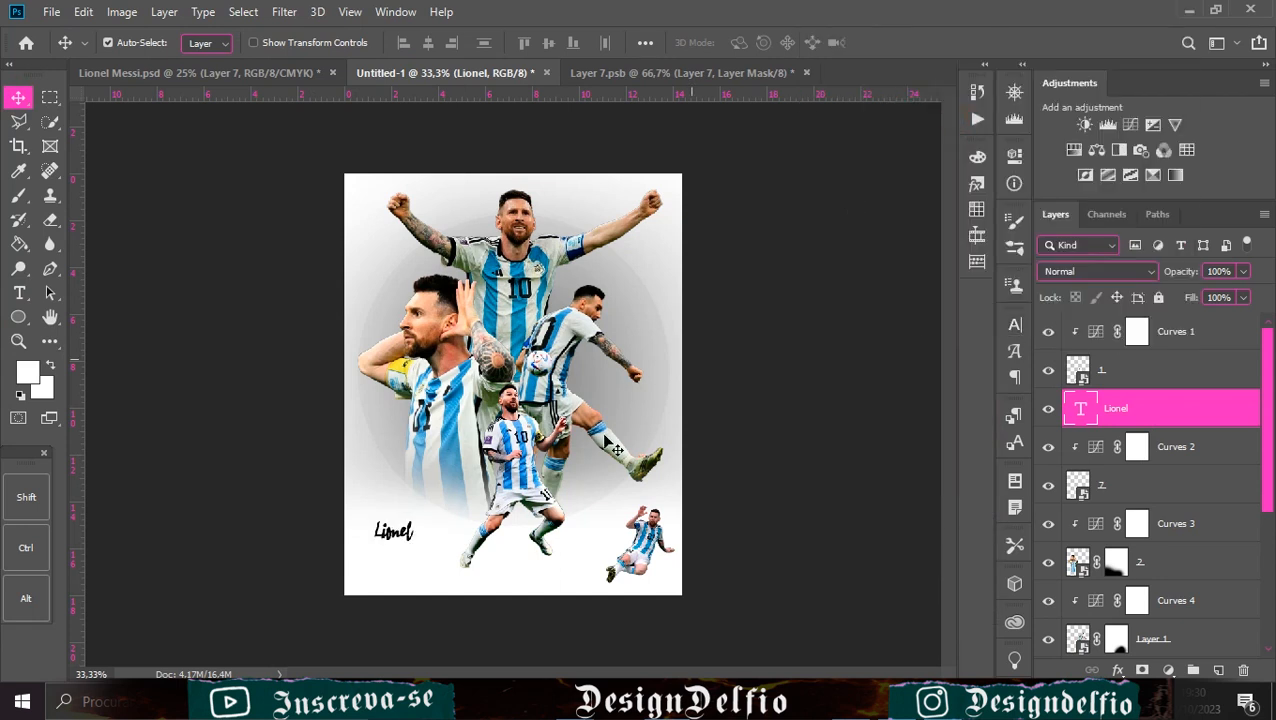
Reset the tracking of the ABlackCrown "Lionel" text to 0
left_click(1014, 325)
left_click(982, 393)
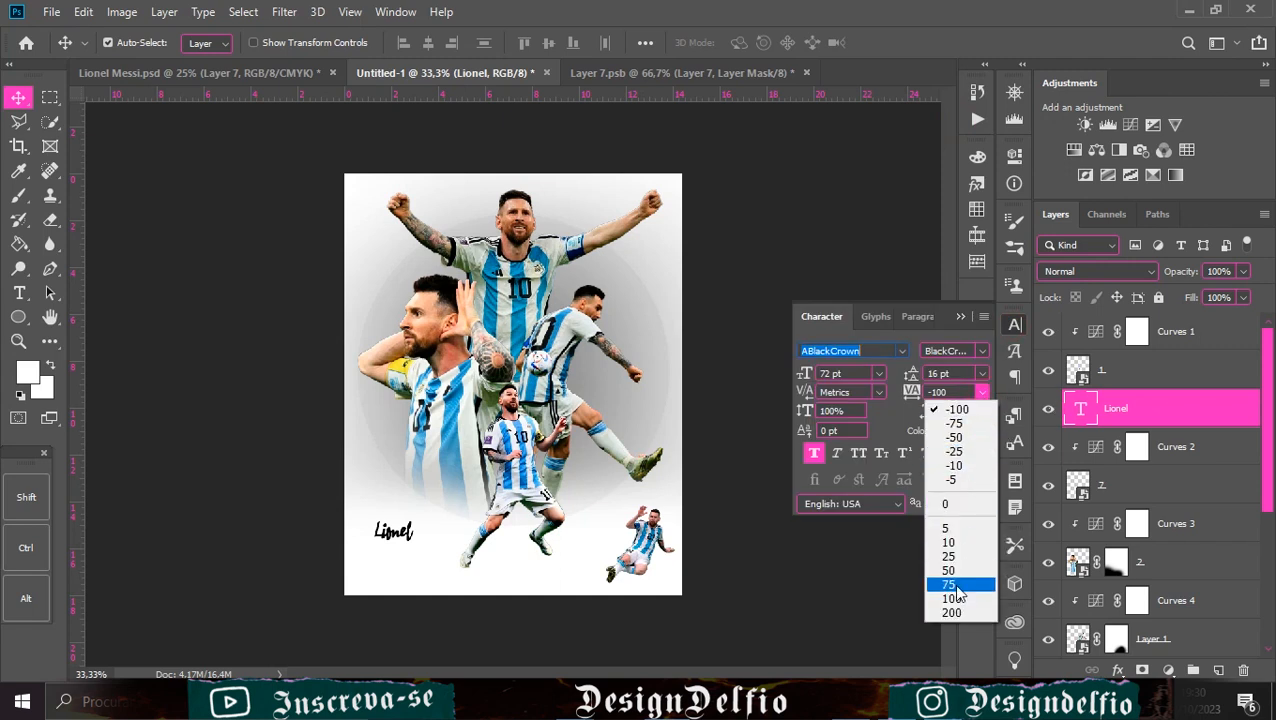
left_click(964, 502)
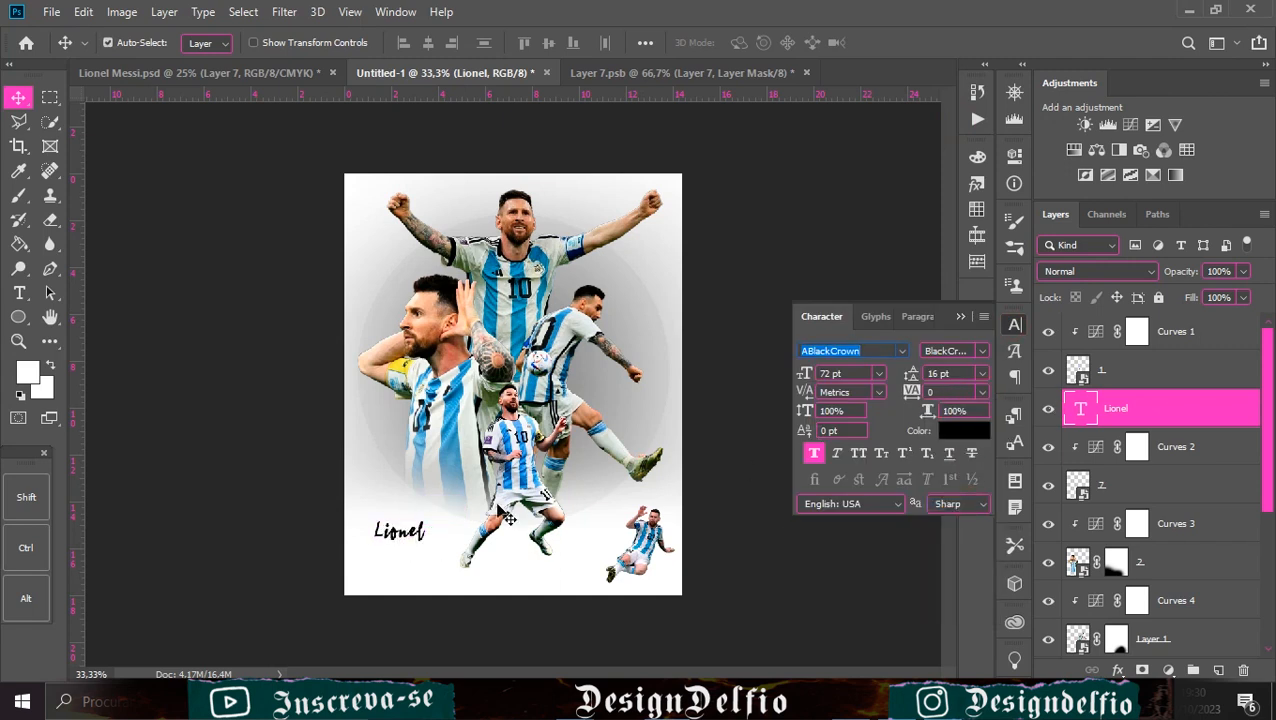
Undo the last tracking change on the "Lionel" text and choose 0 as its tracking value again
key("ctrl+z")
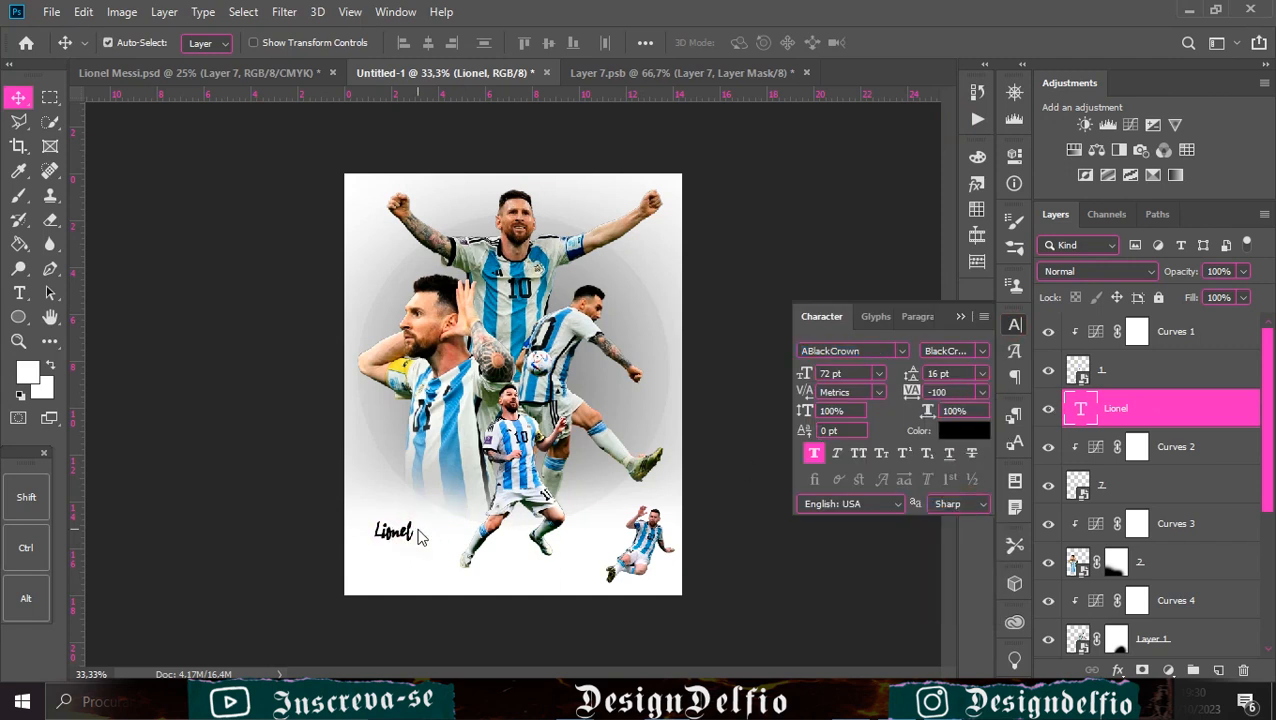
left_click(982, 393)
left_click(964, 502)
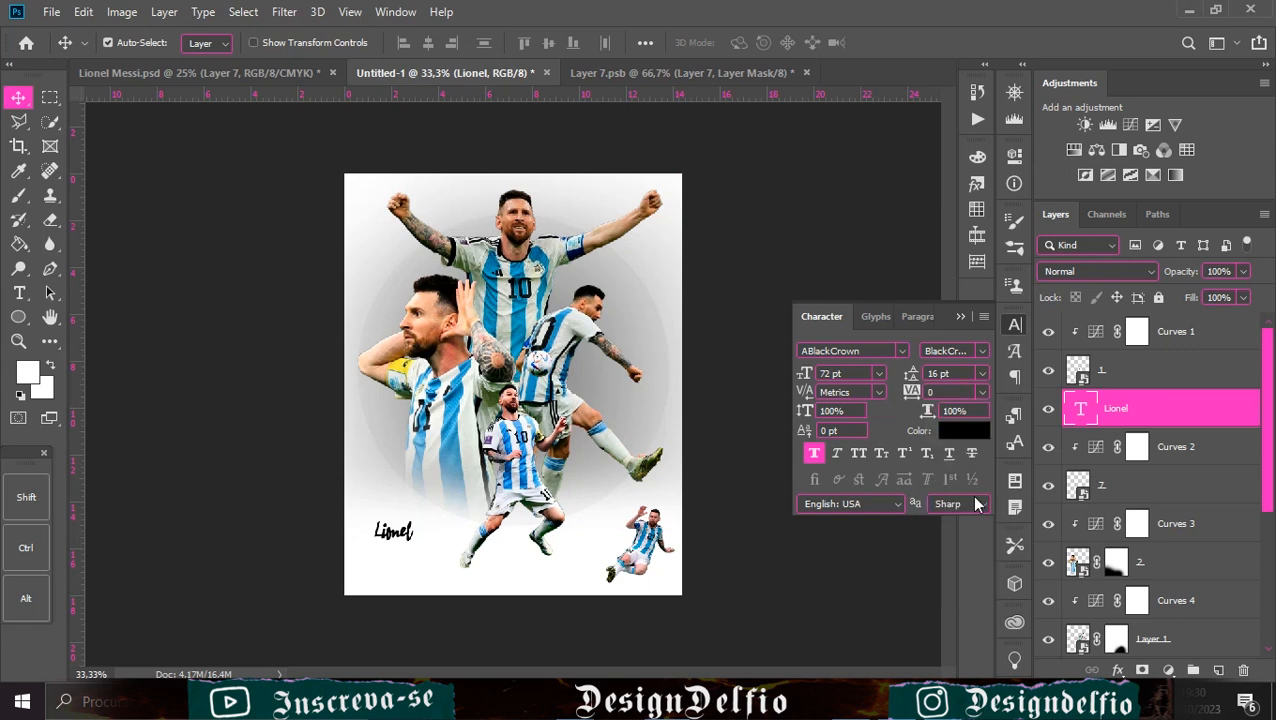
left_click(959, 317)
Scale the "Lionel" text to about 463%, tilt it about -8.9° and place it across the lower part of the poster
key("ctrl+t")
left_click_drag(428, 514, 602, 502)
left_click_drag(472, 510, 500, 473)
left_click_drag(530, 399, 515, 390)
left_click_drag(538, 486, 538, 475)
left_click_drag(400, 502, 392, 504)
left_click_drag(632, 467, 642, 466)
left_click_drag(520, 509, 516, 510)
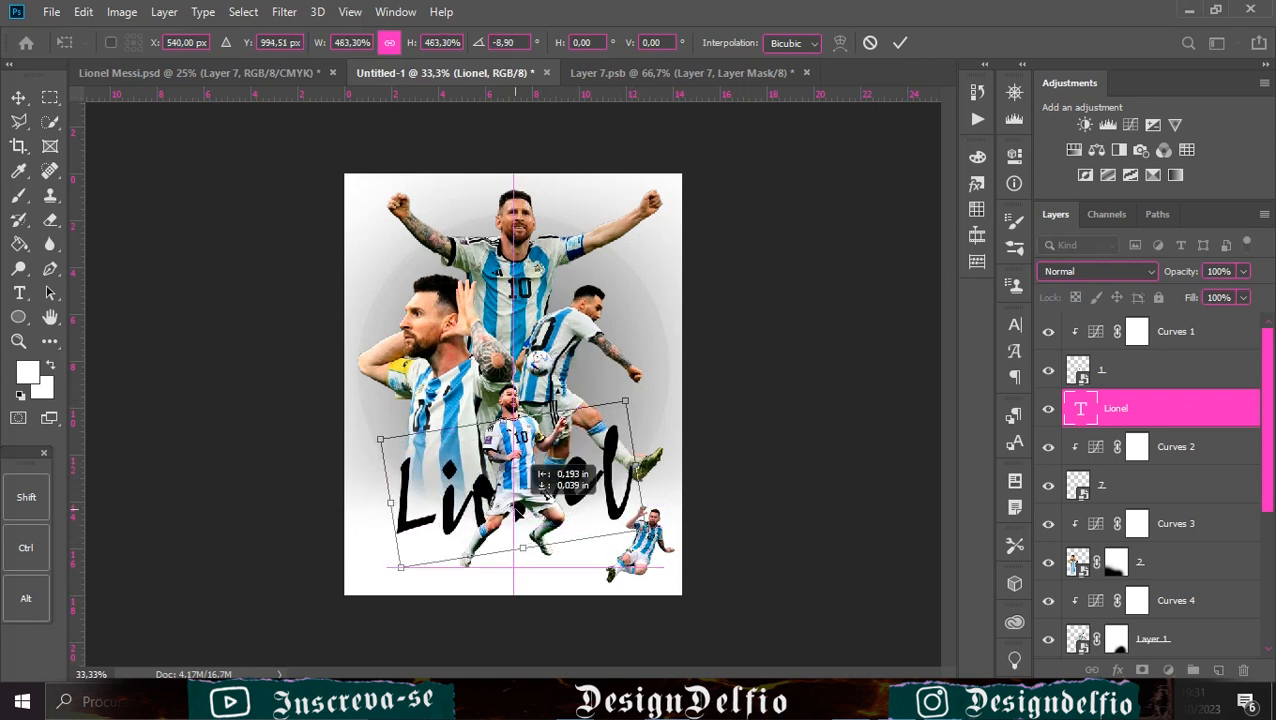
left_click(899, 42)
Centre the "Lionel" text horizontally on the whole canvas and clear the selection
key("ctrl+a")
left_click(428, 45)
key("ctrl+d")
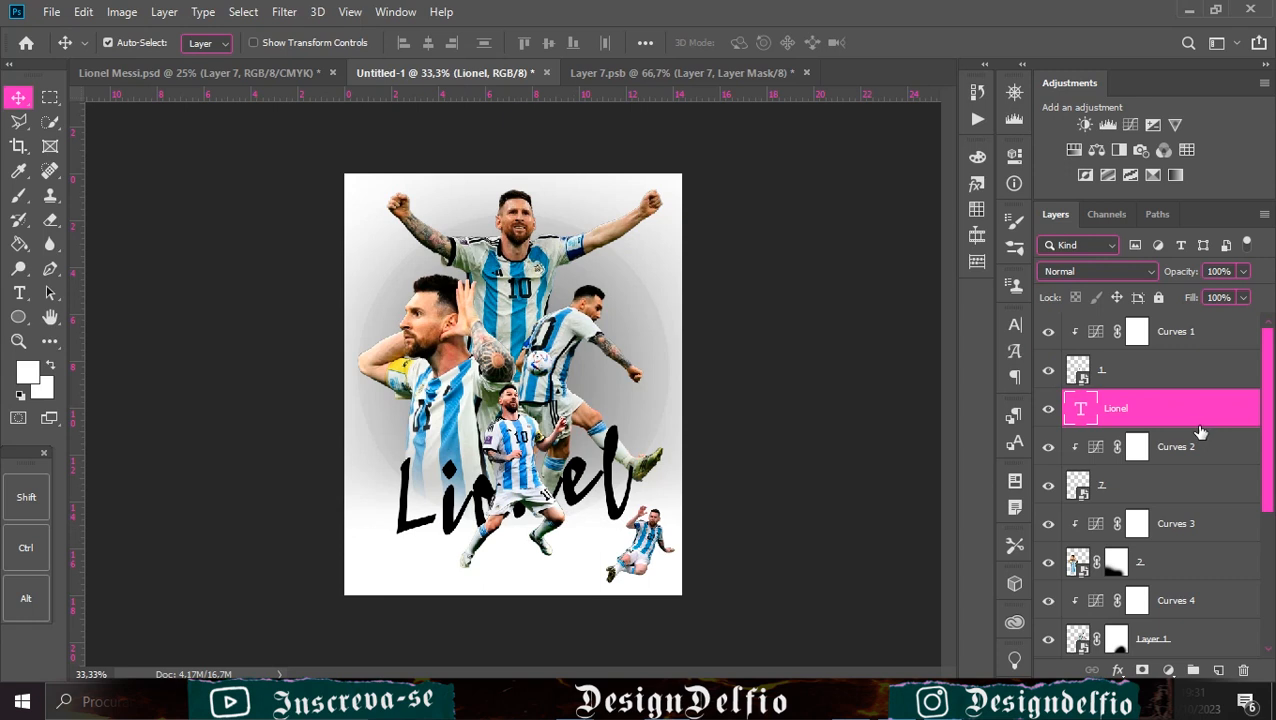
Recolour the "Lionel" text to light blue 64abdf by sampling a shirt stripe on the large close-up player
key("ctrl+plus")
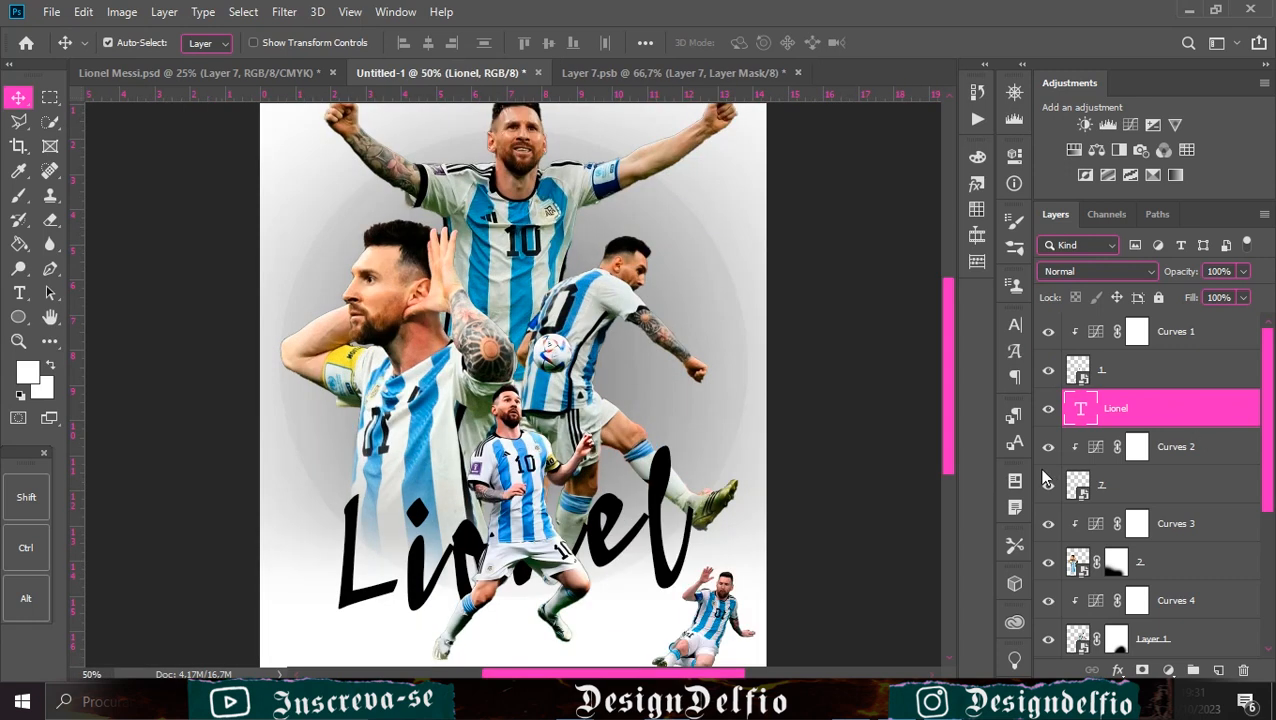
left_click(1017, 325)
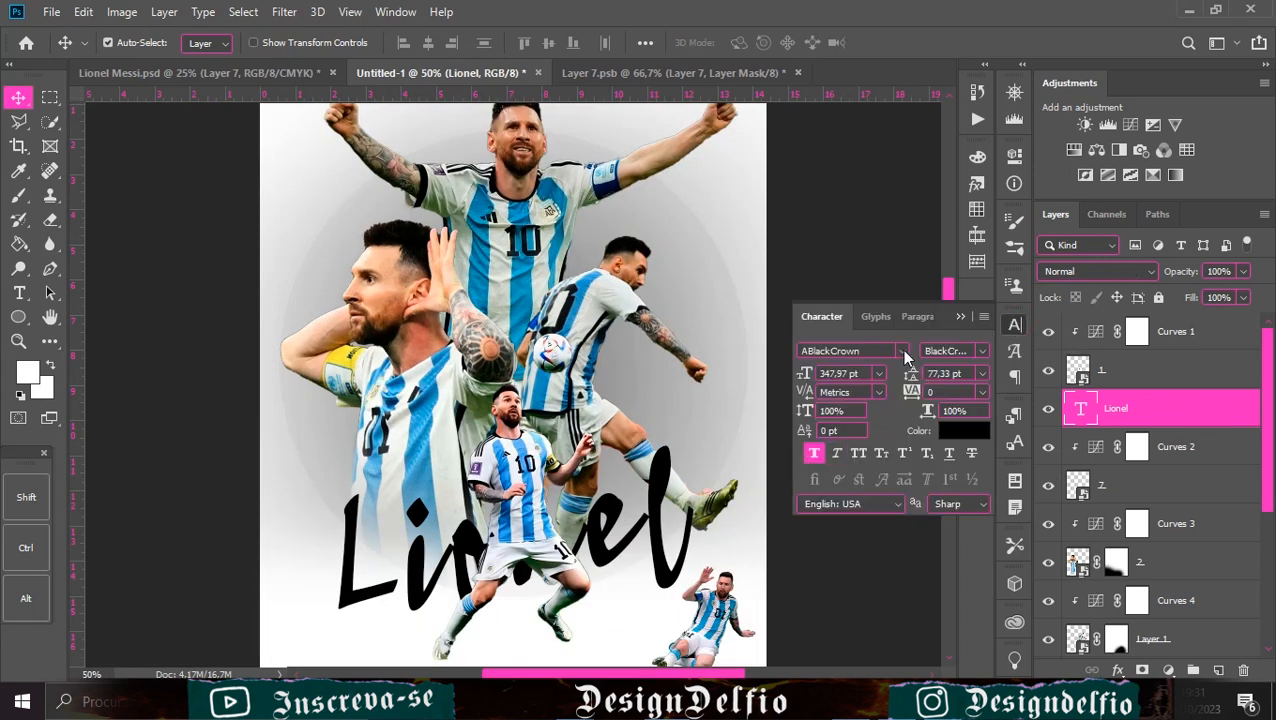
left_click(965, 435)
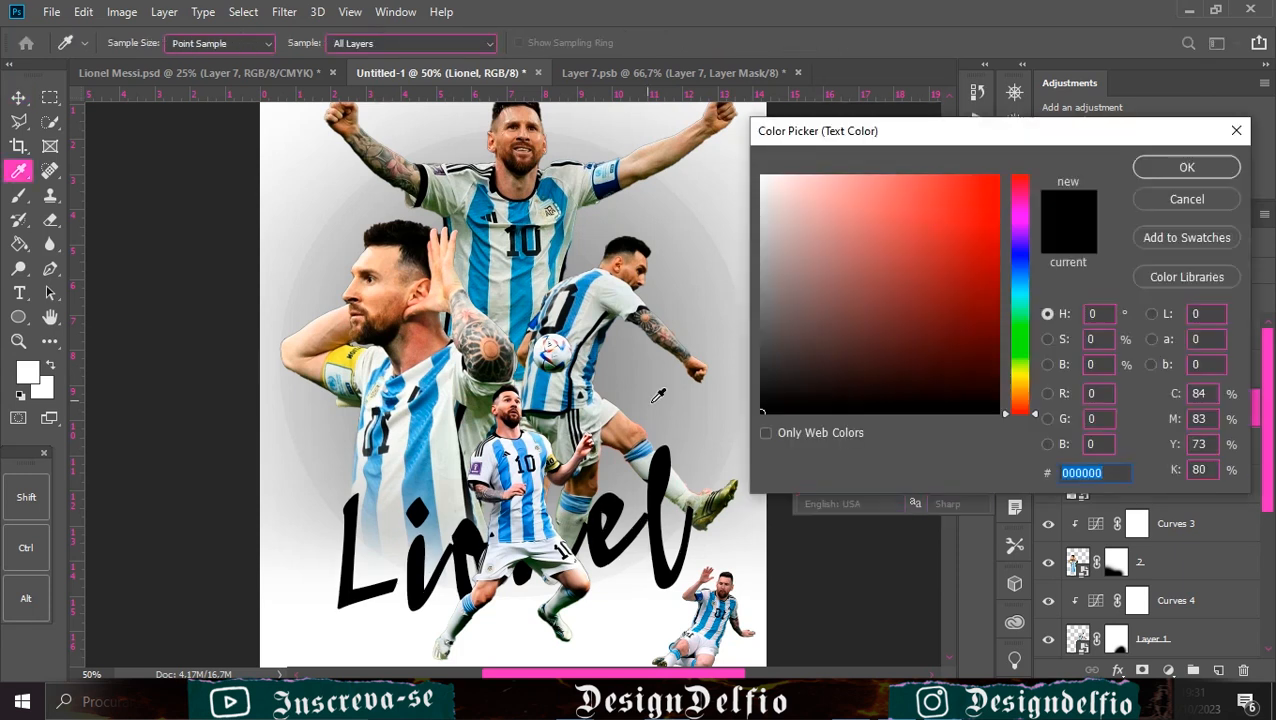
left_click(434, 395)
left_click(418, 411)
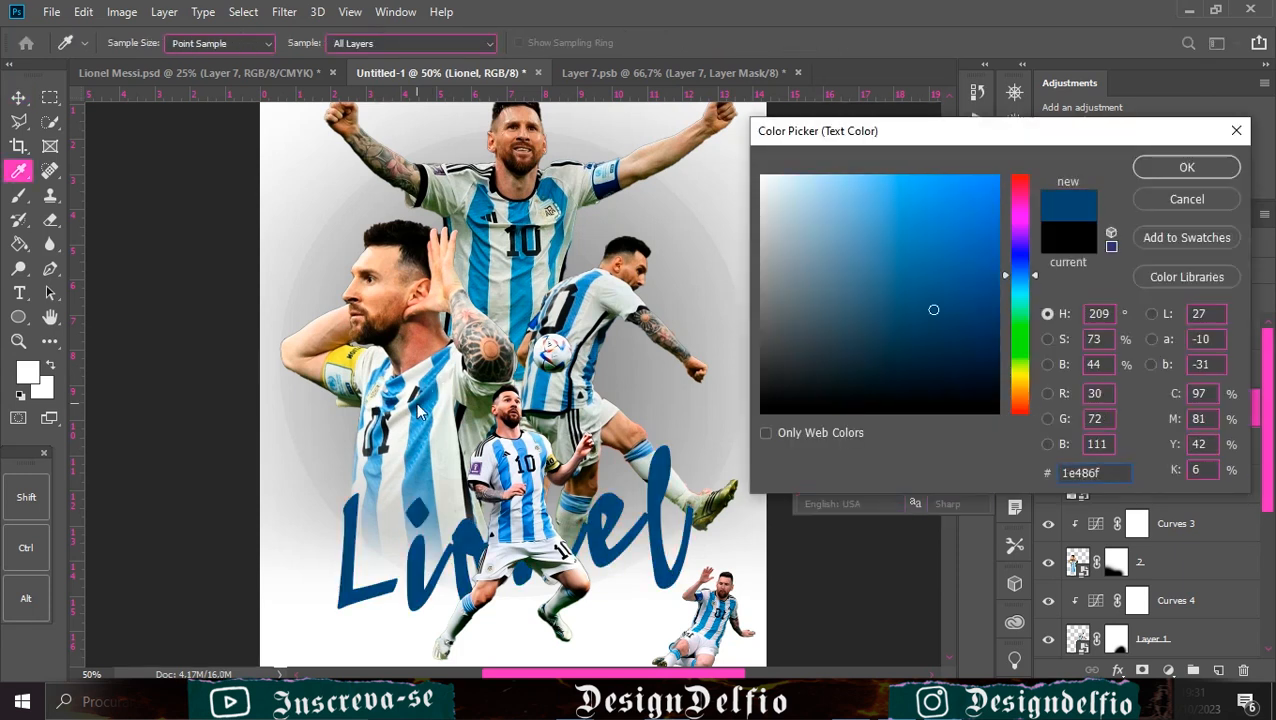
left_click(440, 396)
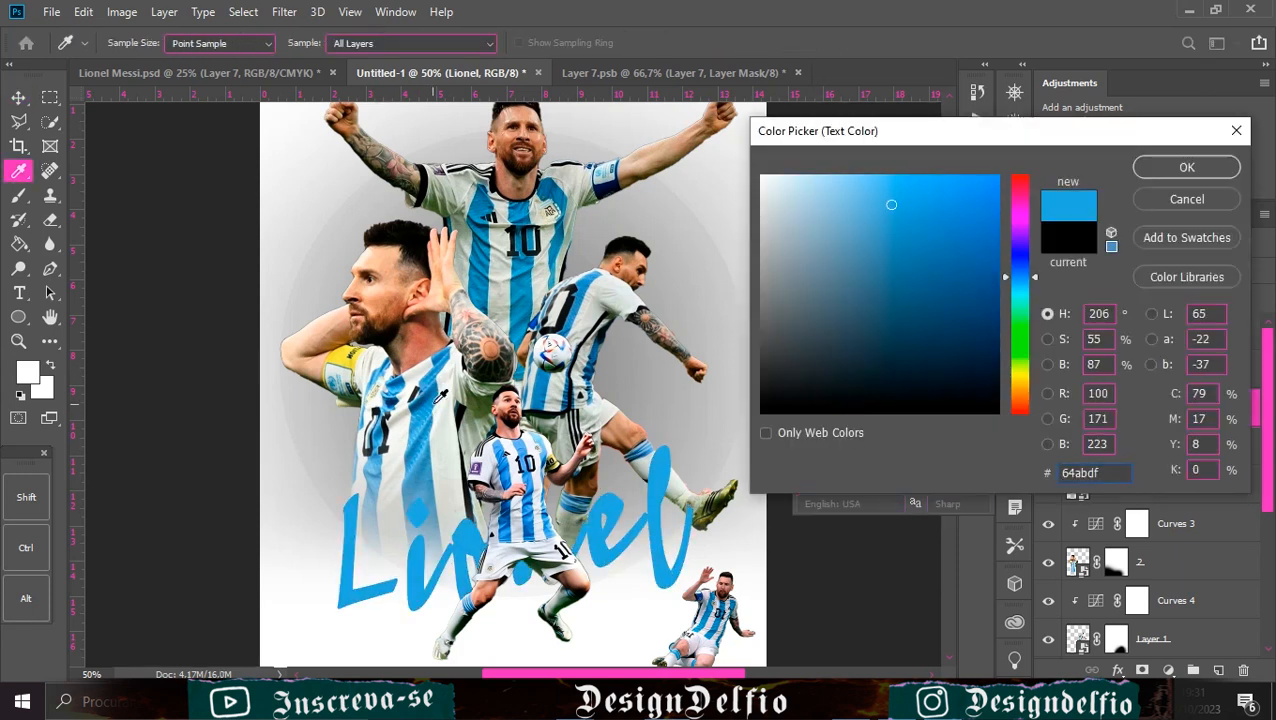
left_click(1176, 172)
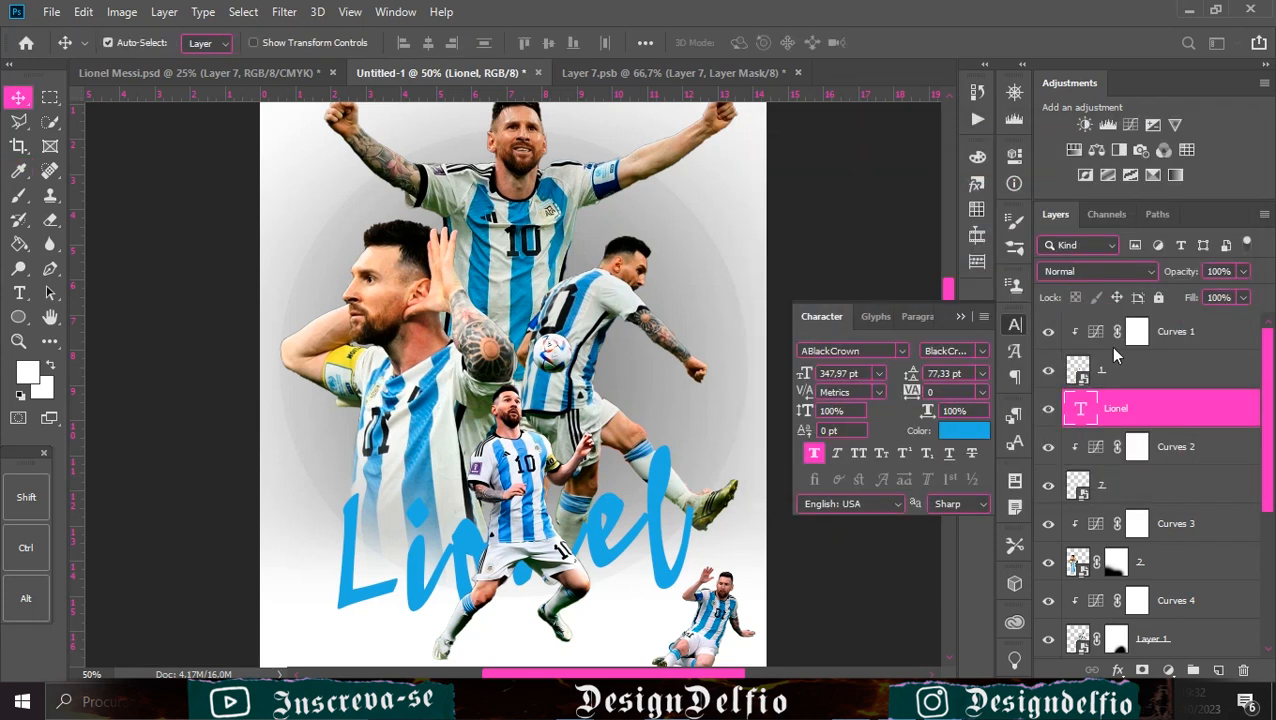
Give the "Lionel" text a white 5 px outside stroke and add a second stroke effect to it
left_click_drag(480, 348, 299, 348)
left_click(612, 323)
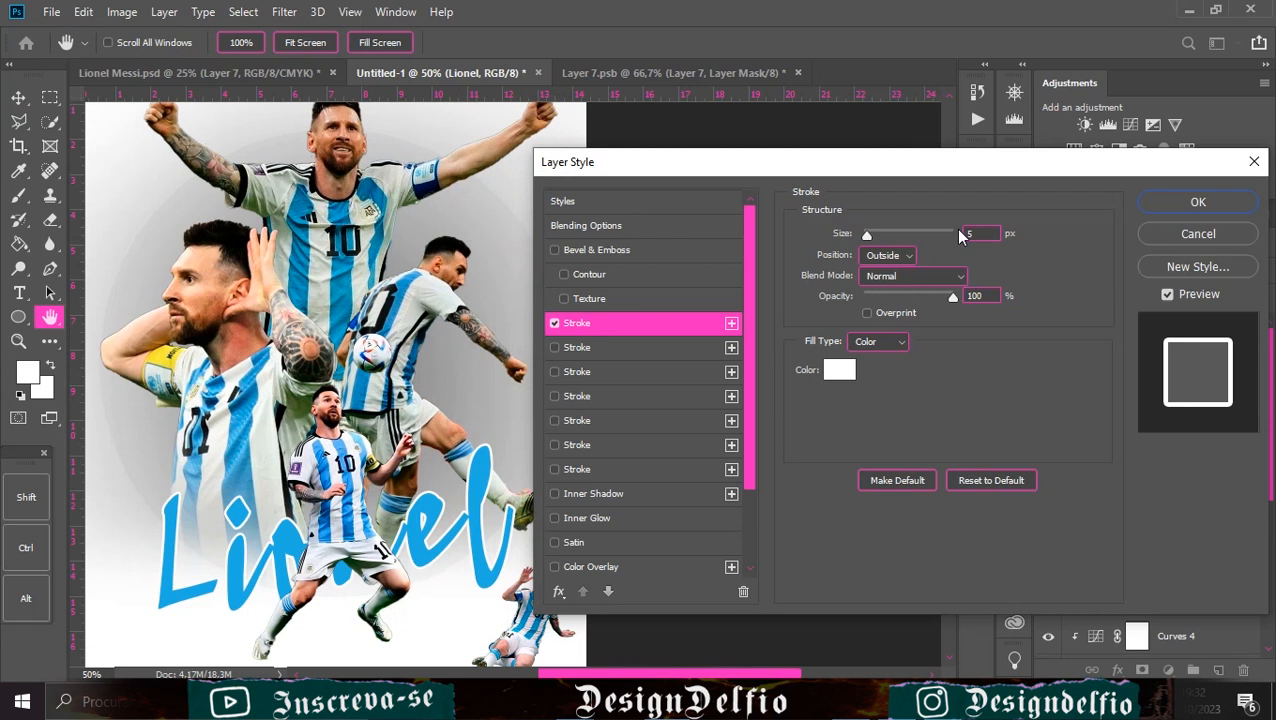
left_click(730, 338)
left_click(685, 350)
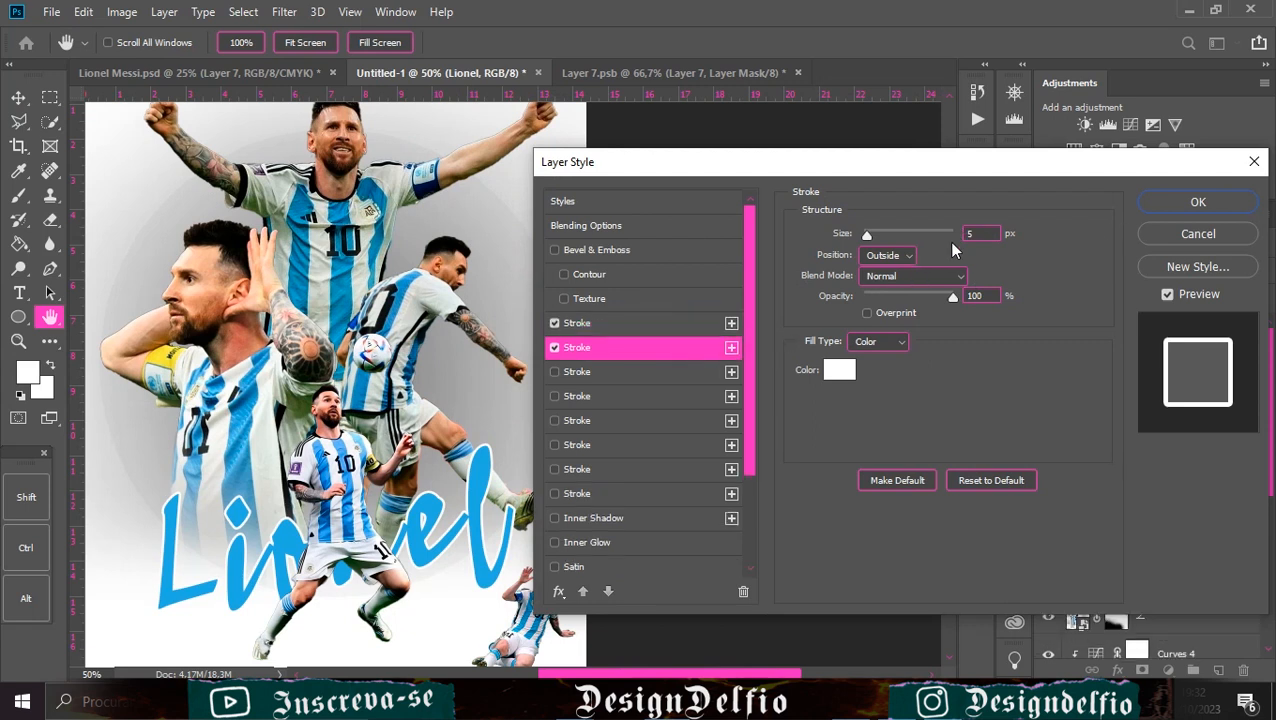
Set the second stroke's colour to dark blue 245070 sampled from the shirt and its size to 10 px
left_click(839, 370)
left_click(237, 405)
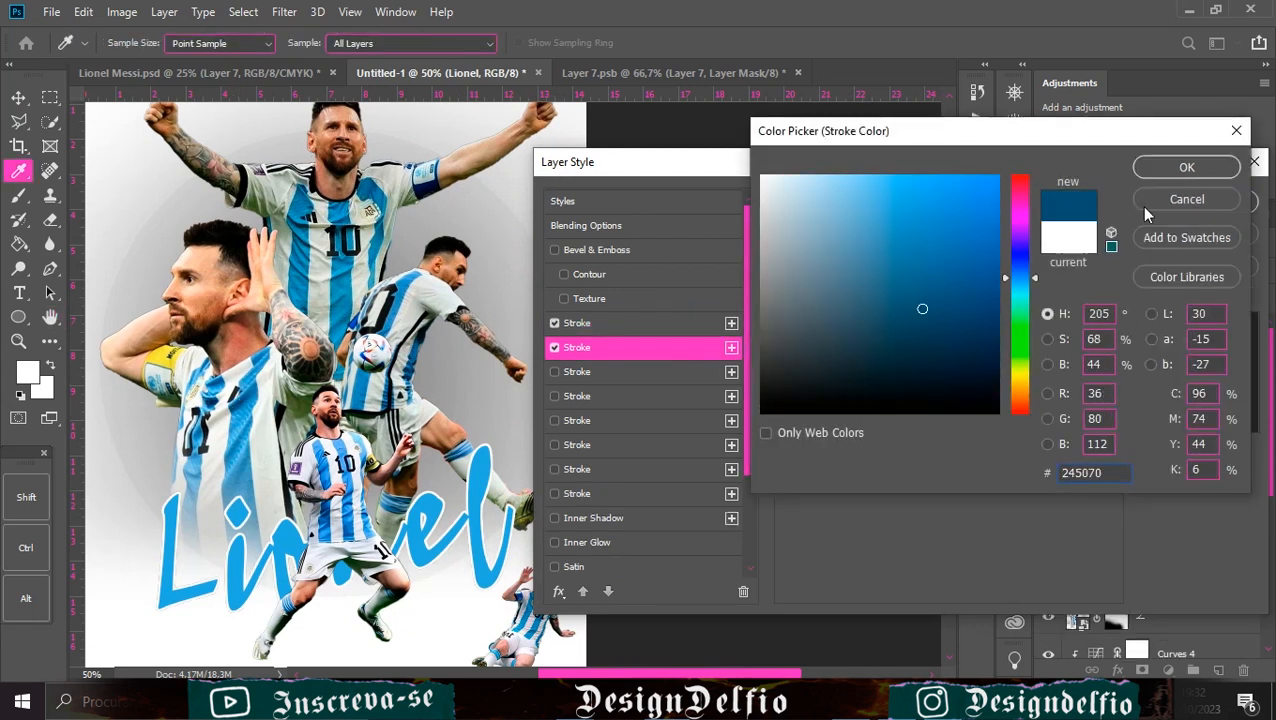
left_click(1172, 169)
left_click(998, 235)
scroll(995, 237, "up", 5)
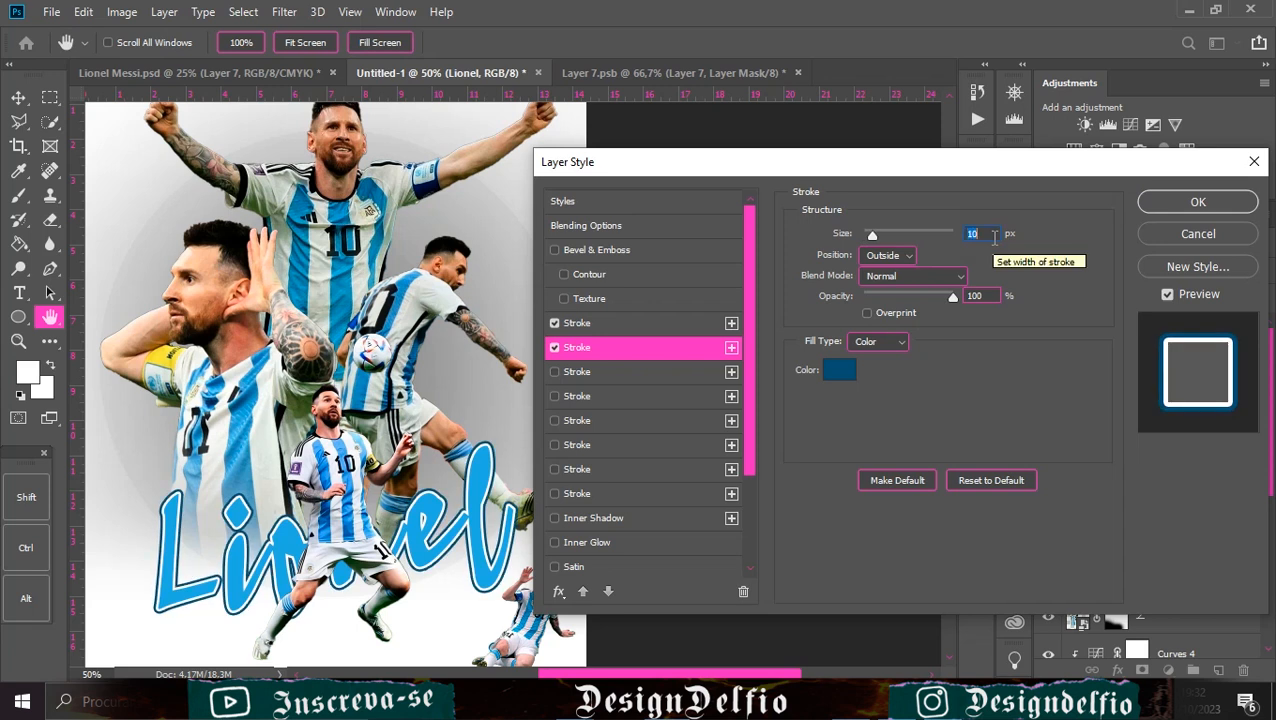
left_click(1198, 201)
left_click(961, 316)
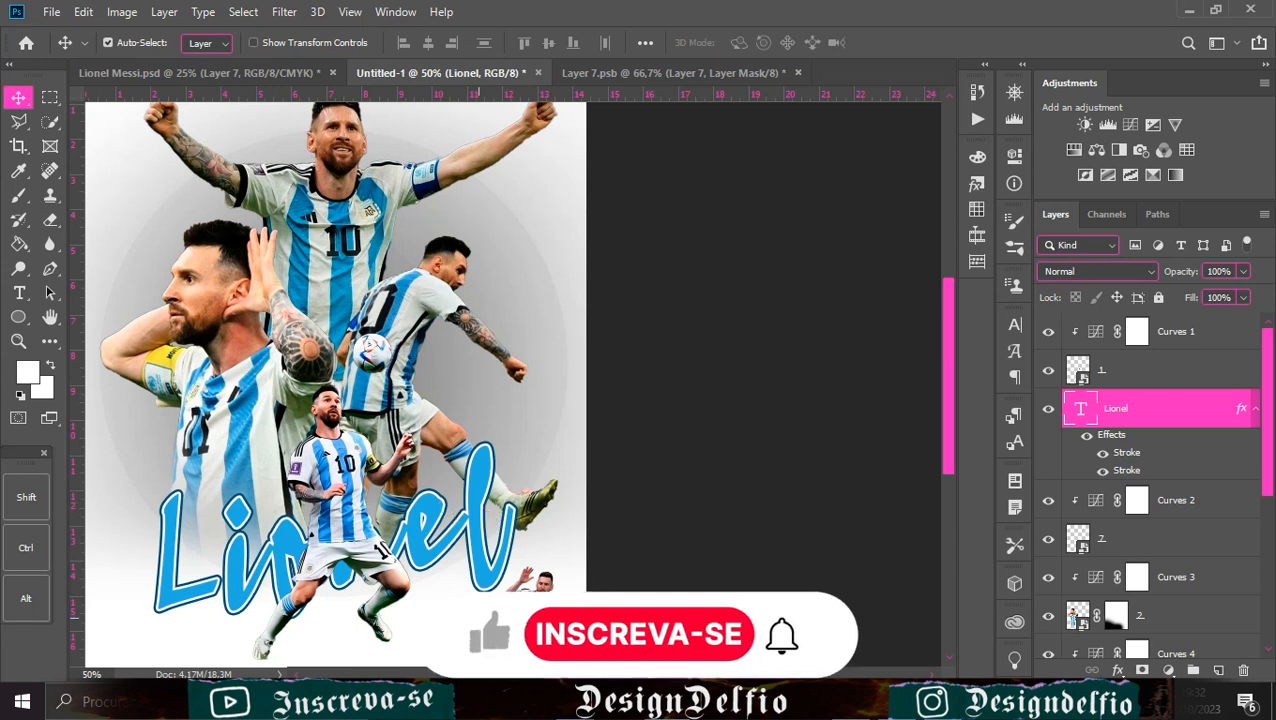
Add blue 72 pt ABlackCrown text "Messi" below the central player on a new layer above "Lionel"
left_click_drag(503, 616, 470, 490)
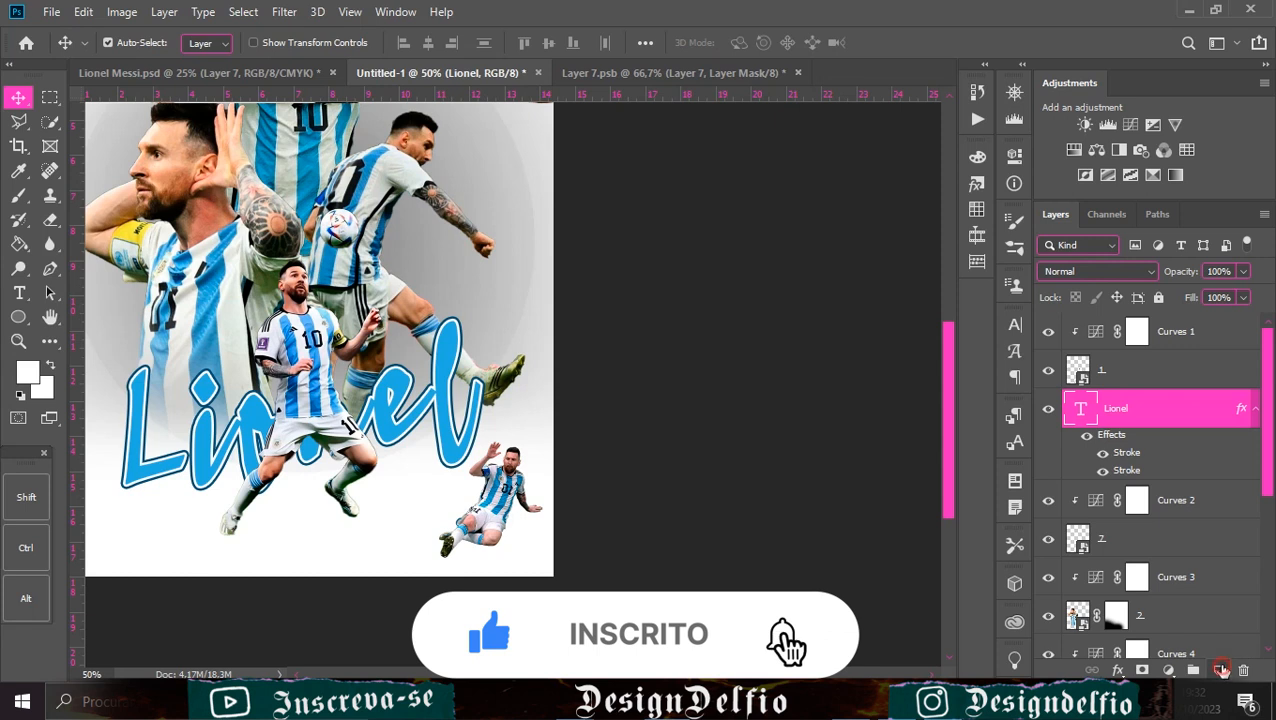
left_click(1218, 670)
key("t")
left_click(291, 536)
type("Lionel Messi")
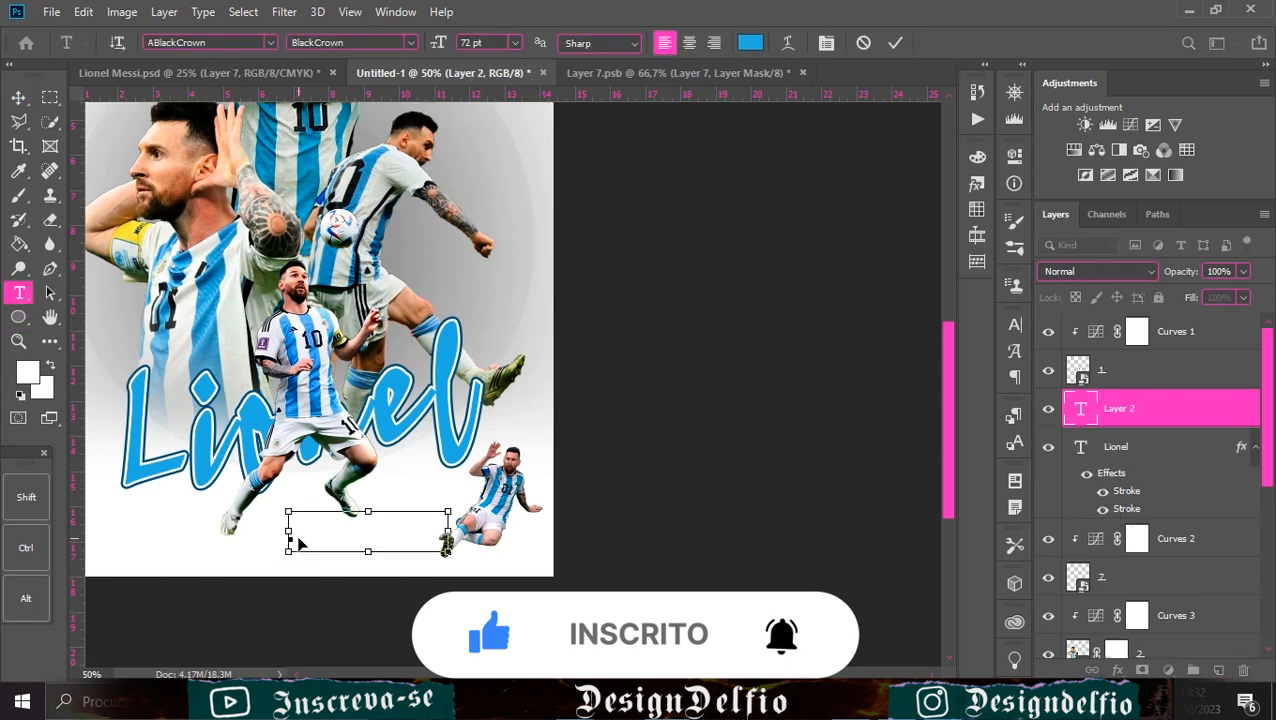
left_click_drag(372, 534, 174, 553)
key("BackSpace")
left_click(895, 43)
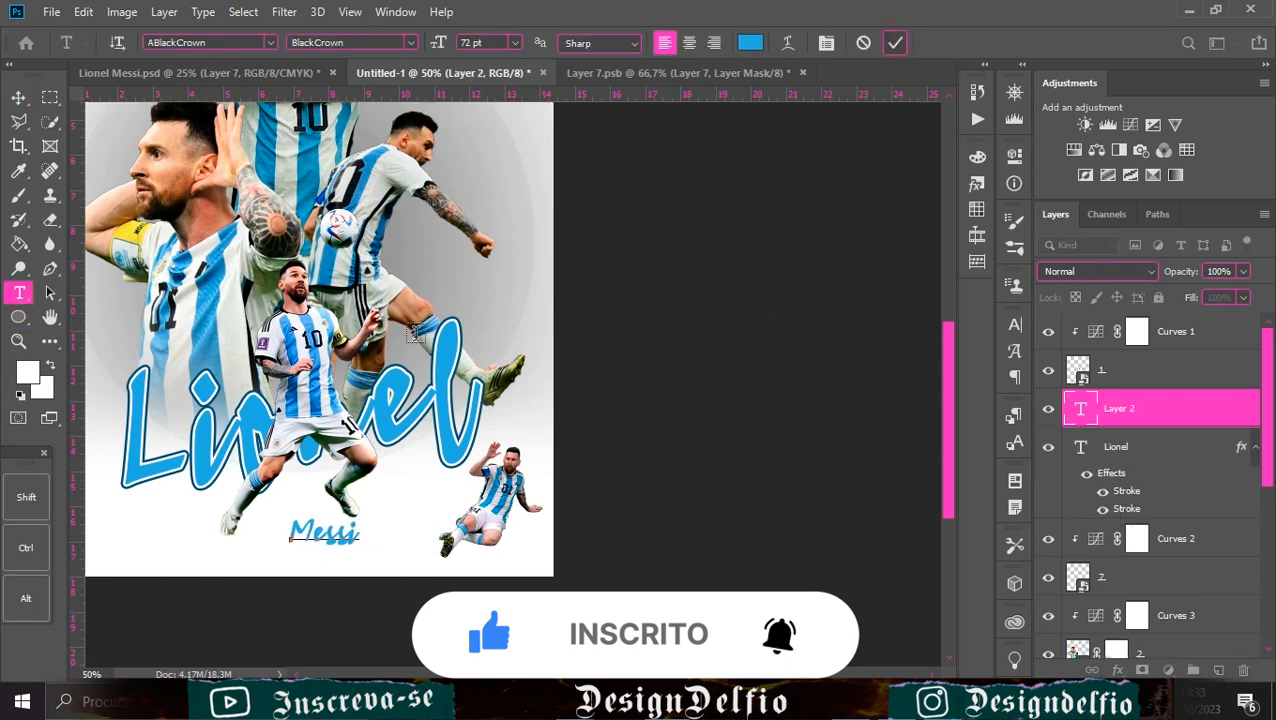
Transform the "Messi" text so it sits beneath the last letters of "Lionel", beside the smallest player cutout
key("v")
key("ctrl+t")
left_click_drag(360, 532, 416, 474)
left_click_drag(417, 522, 407, 483)
left_click(903, 42)
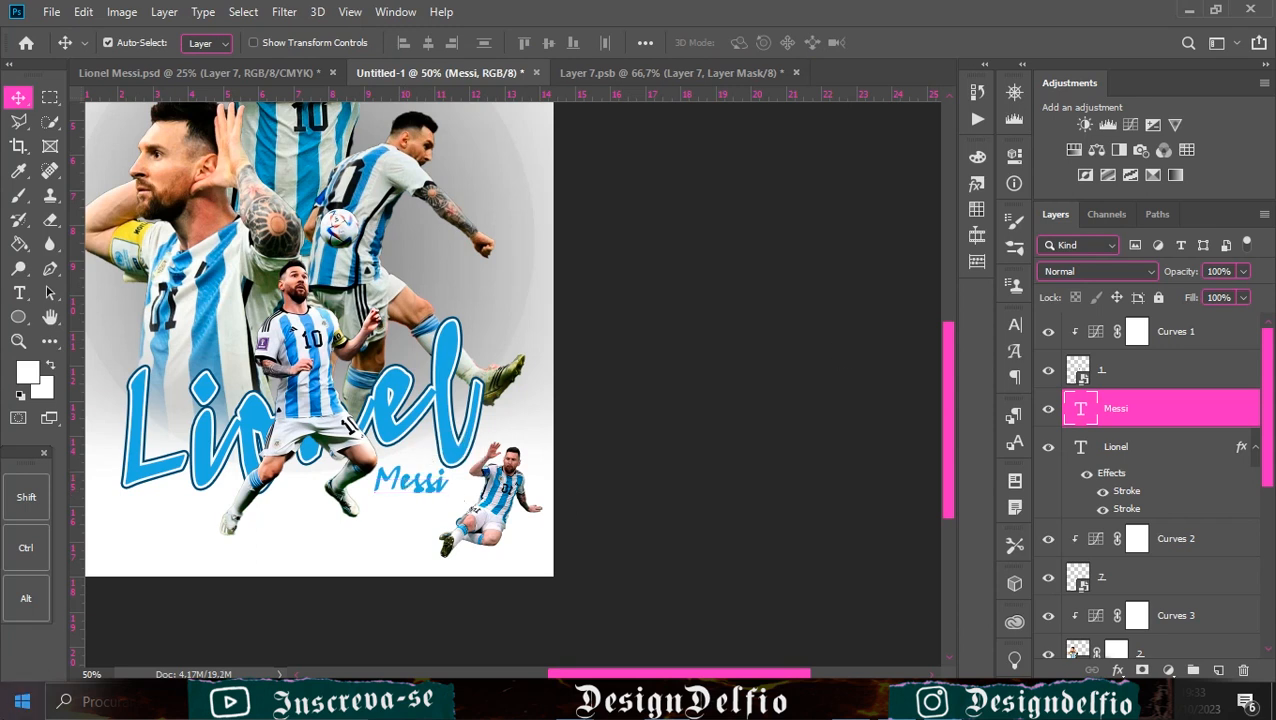
Place the soccer-ball image 6b97436f8fe5310c2e7 directly above Ellipse 2 and clip it to that shape
key("ctrl+minus")
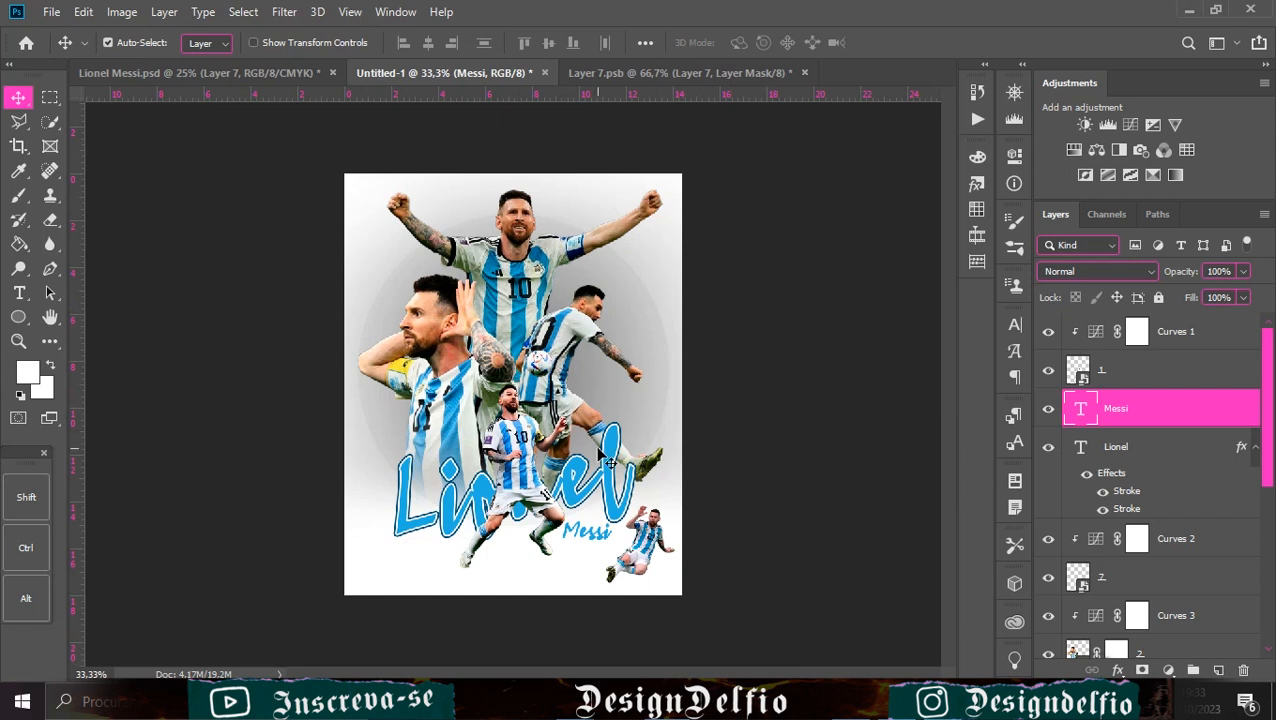
left_click(1199, 336)
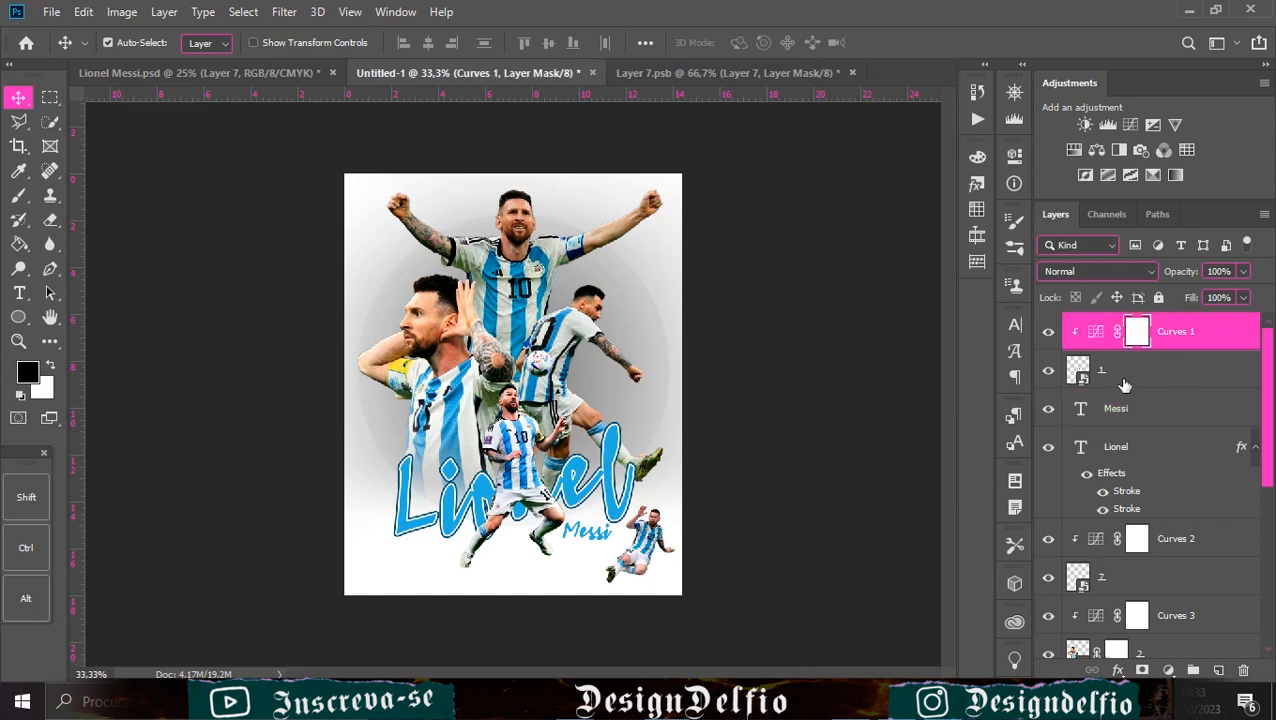
scroll(1133, 440, "down", 10)
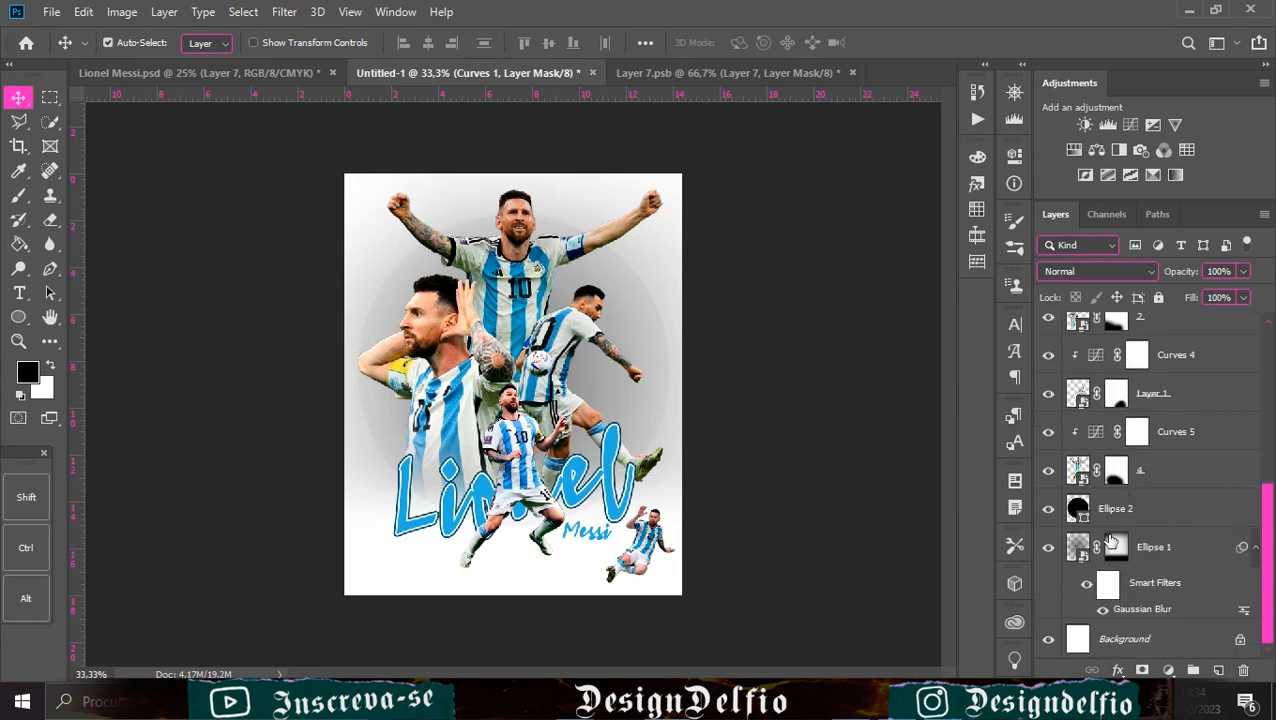
scroll(1150, 505, "up", 1)
left_click(1158, 542)
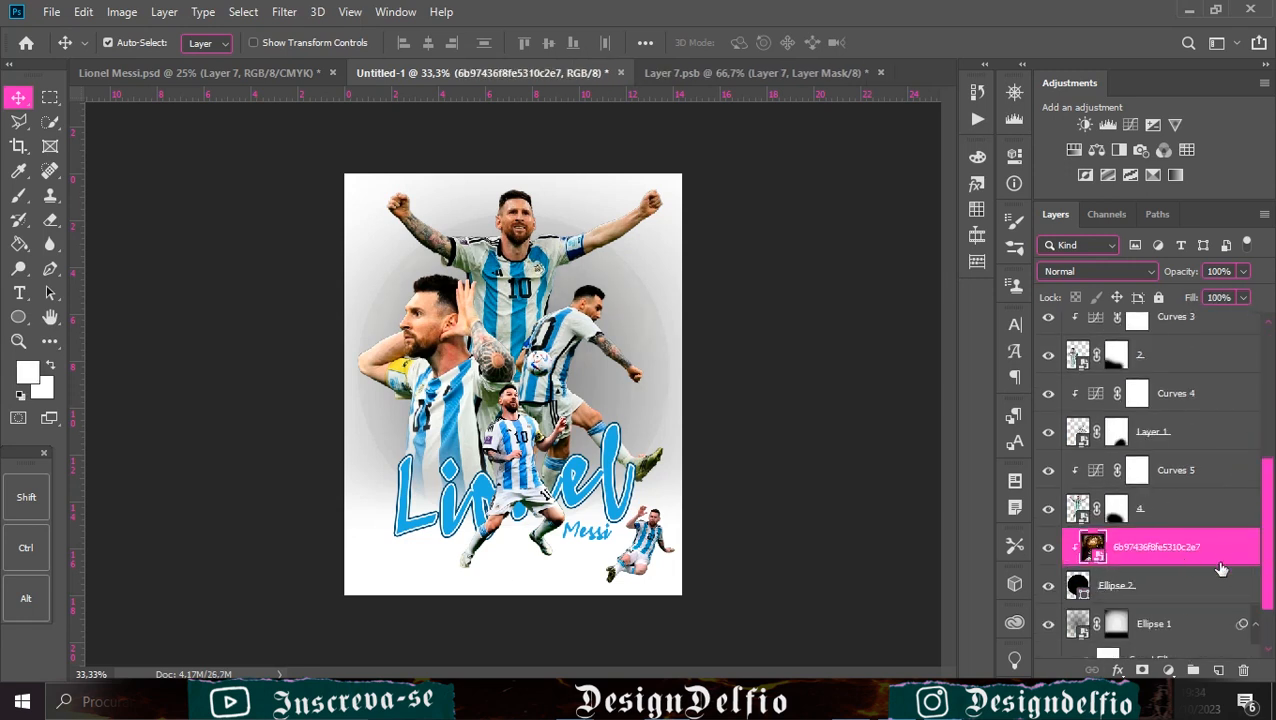
Reorder the soccer-ball image below Ellipse 2 so it clips to Ellipse 1, and hide Ellipse 2
left_click_drag(1220, 568, 1200, 598)
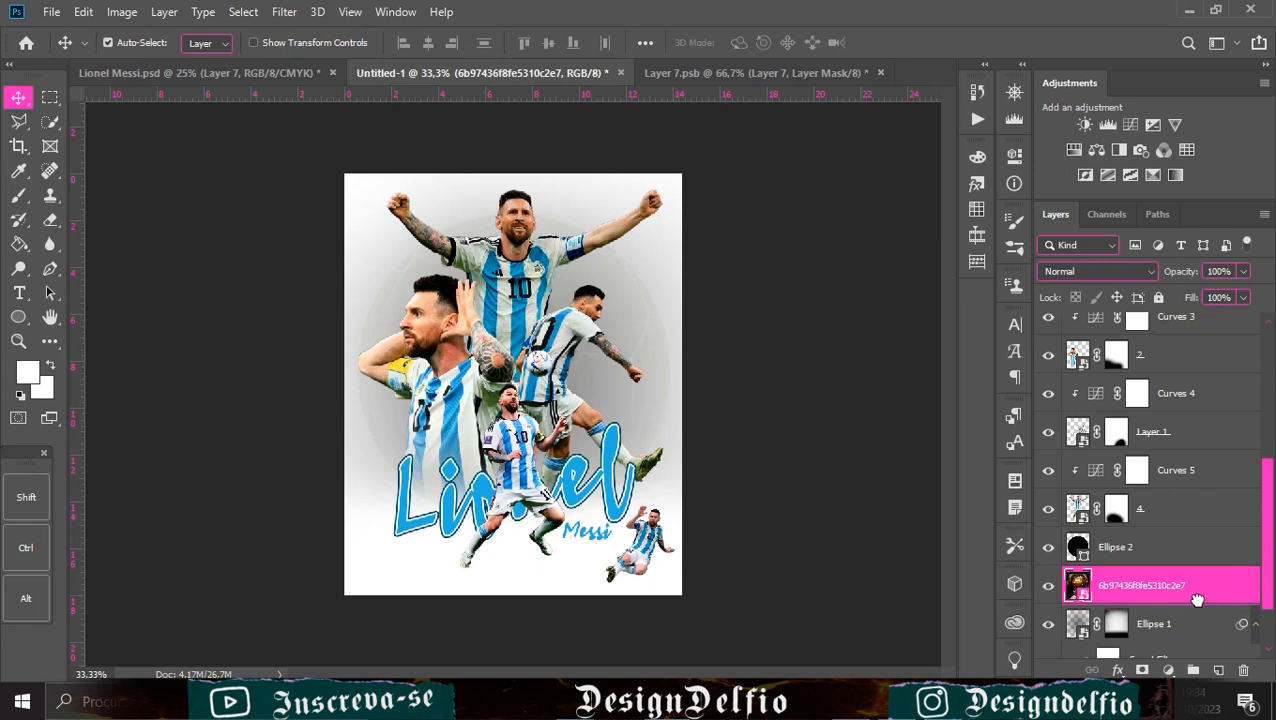
right_click(1195, 590)
left_click(1105, 410)
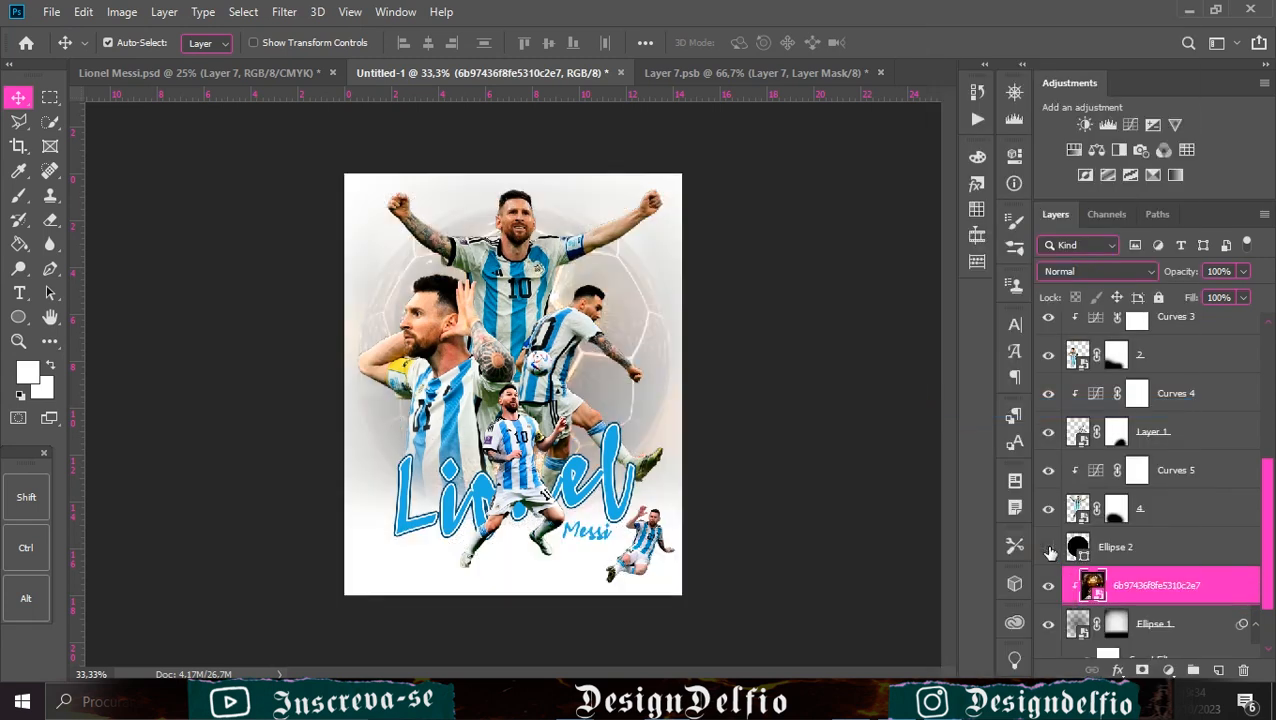
Reduce the clipped soccer-ball image layer's fill to 80%
left_click(1166, 560)
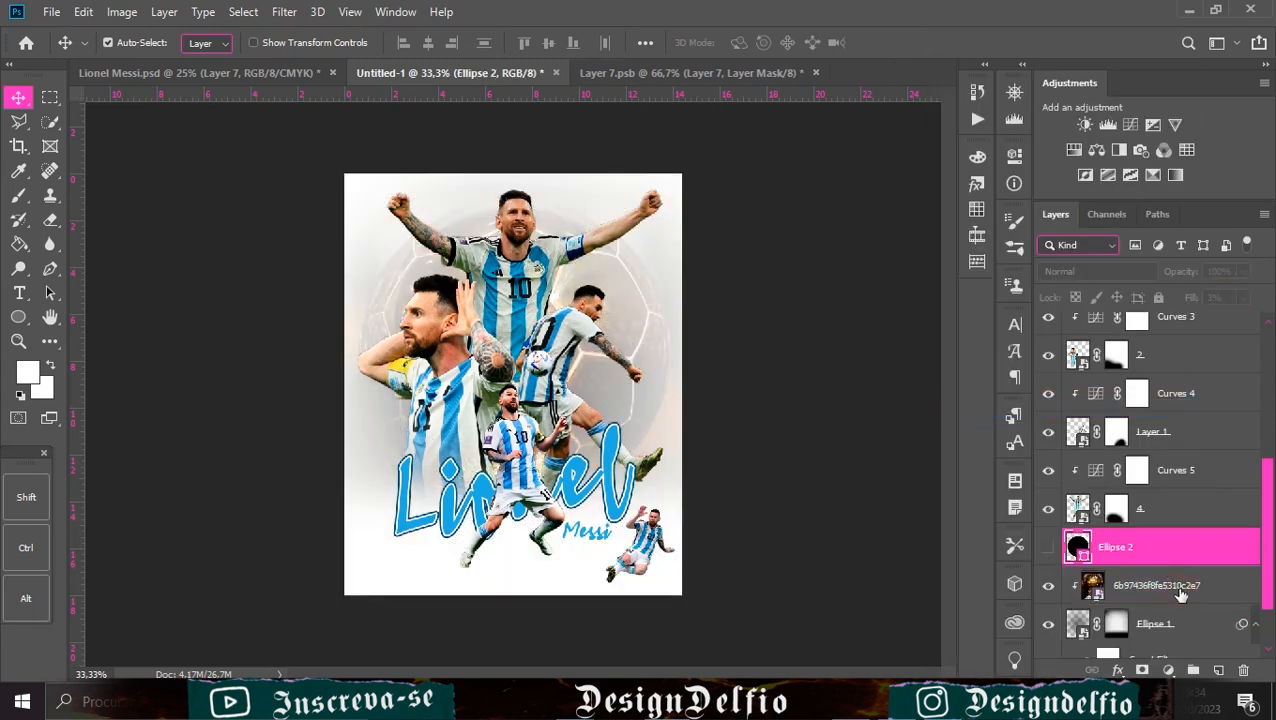
left_click(1176, 593)
left_click_drag(1245, 297, 1229, 322)
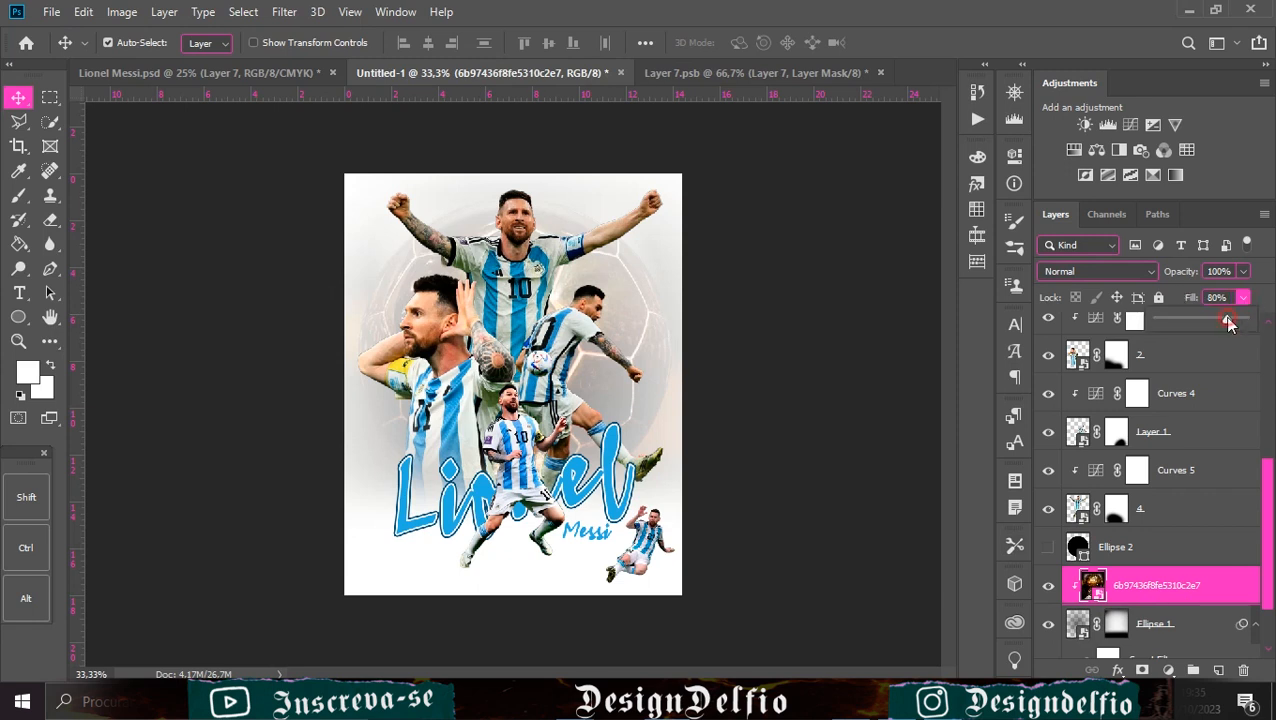
left_click(1180, 215)
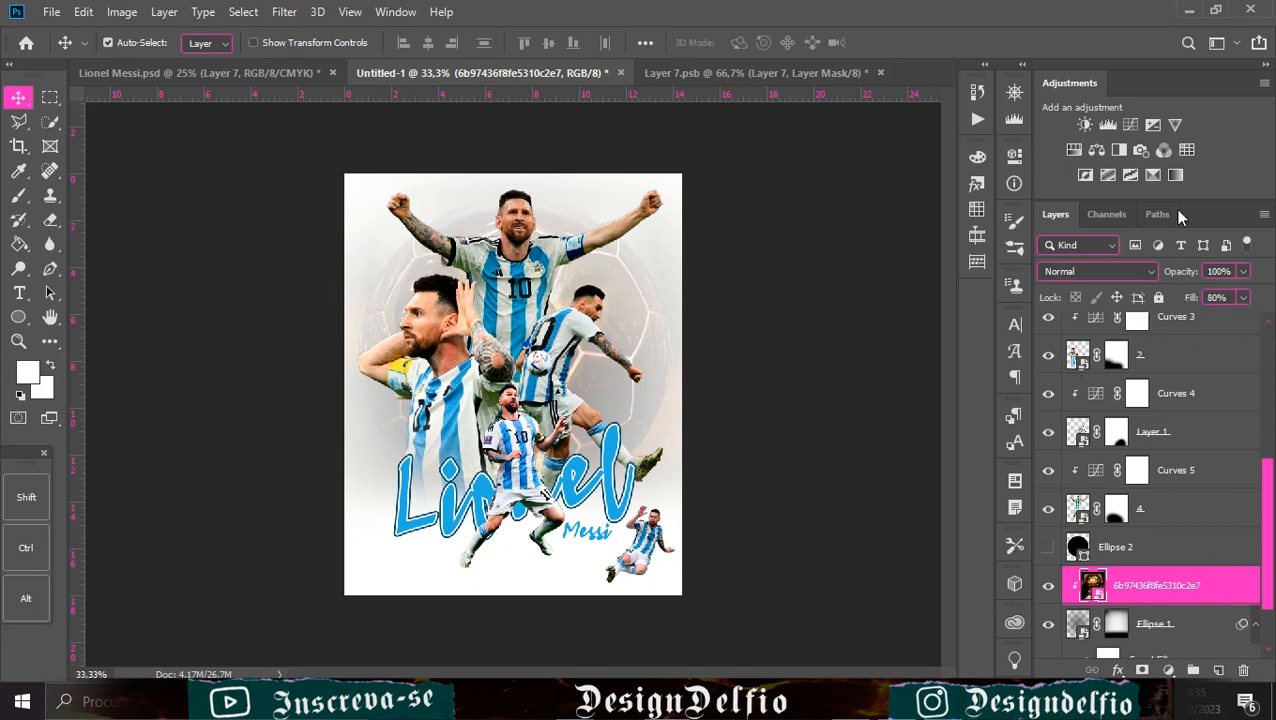
Brighten the soccer-ball image with a clipped Curves adjustment that lifts shadows and highlights, and set the adjustment's fill to 79%
left_click(1131, 124)
left_click_drag(836, 384, 798, 402)
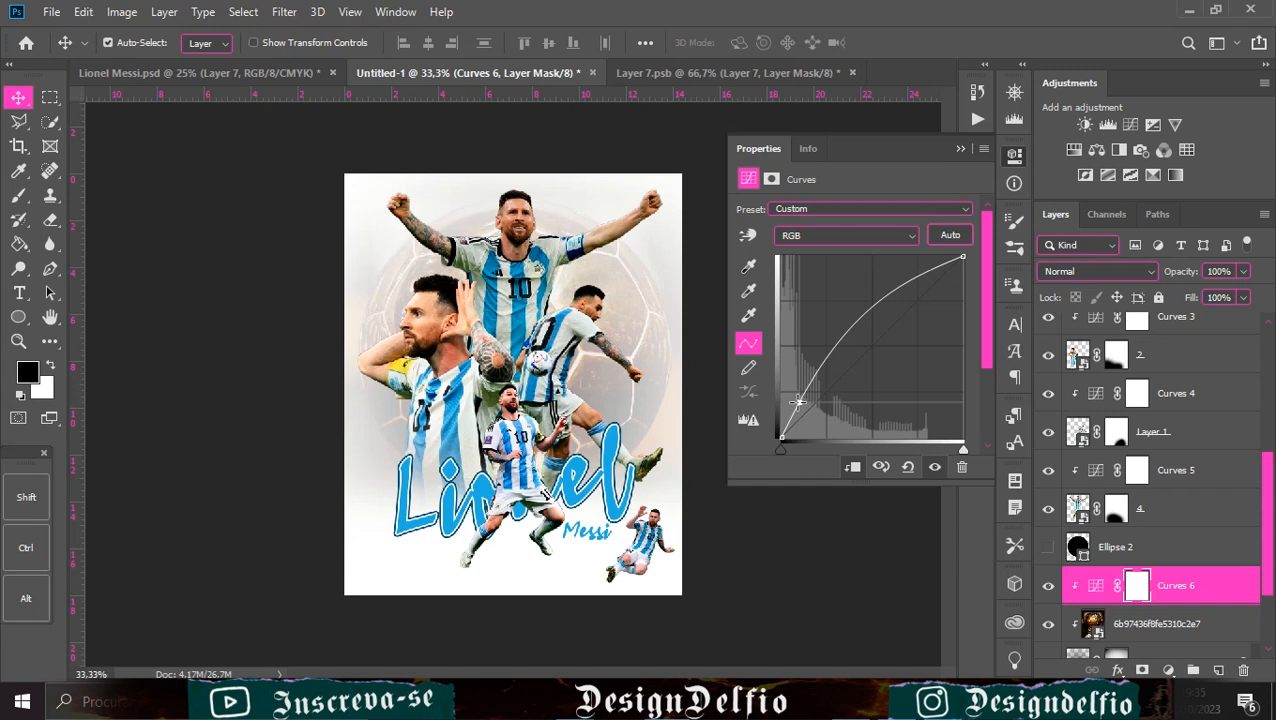
left_click_drag(915, 257, 920, 257)
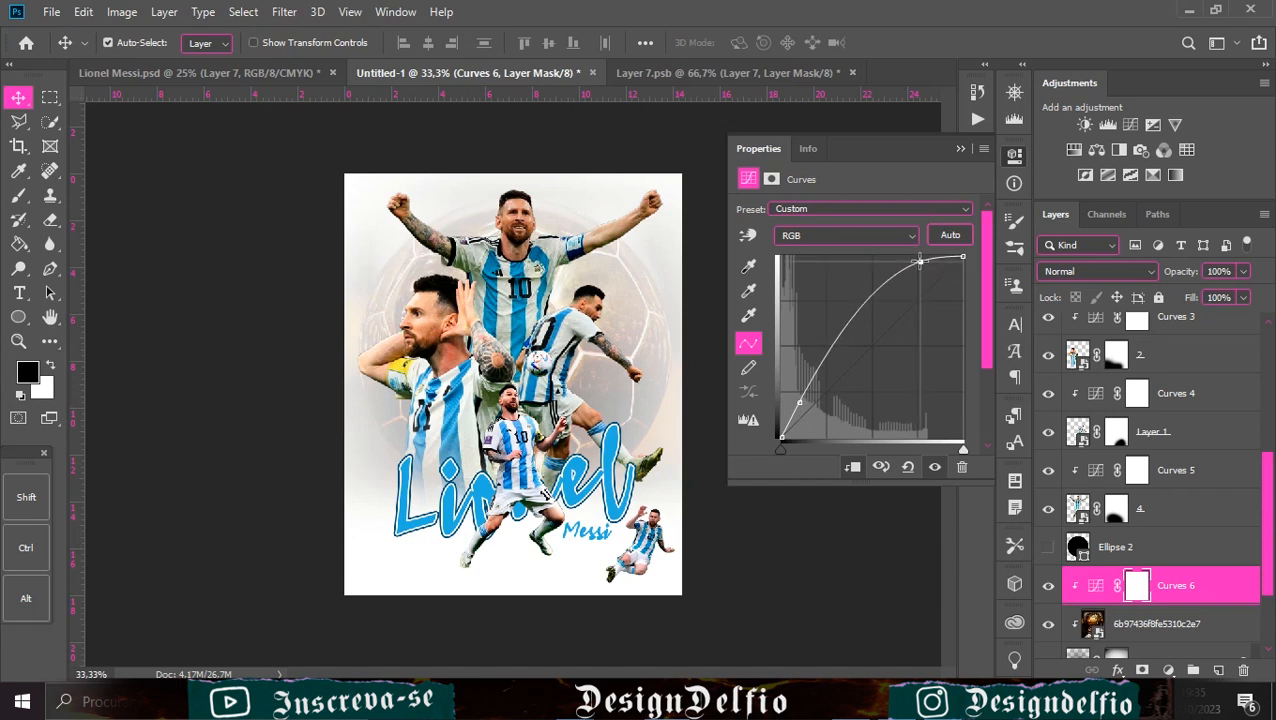
left_click_drag(803, 403, 809, 404)
left_click(960, 148)
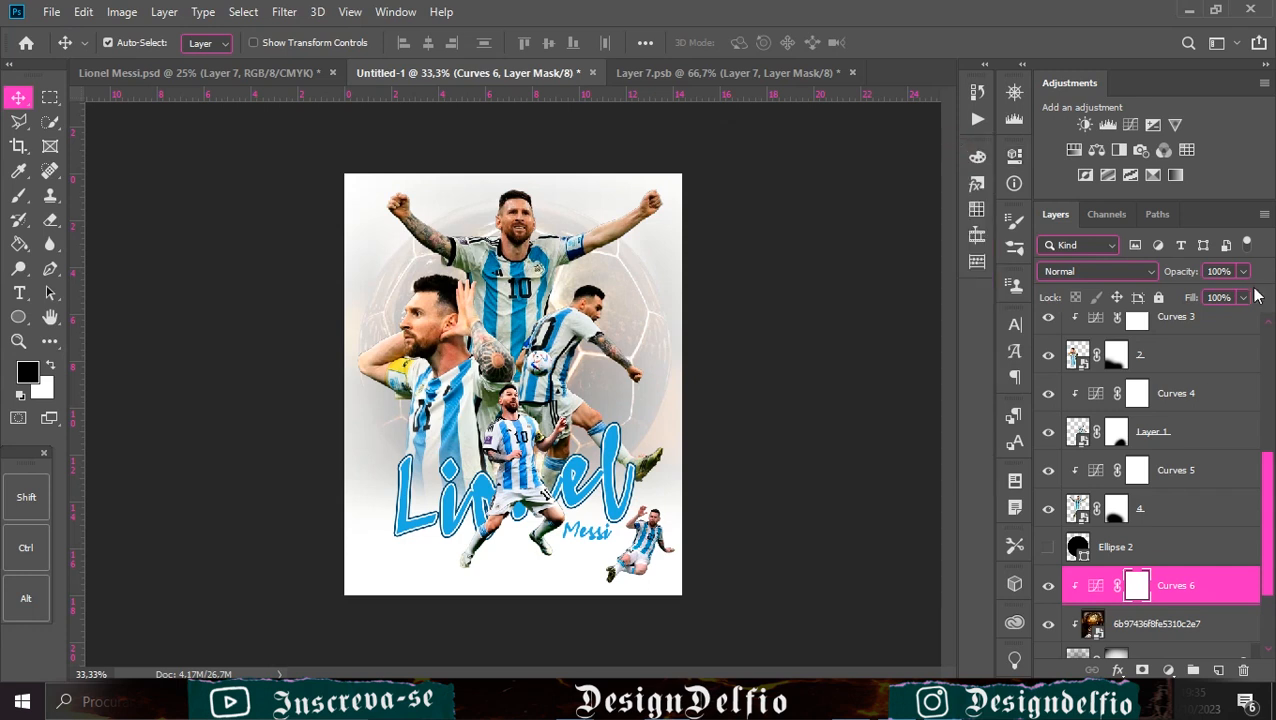
left_click(1206, 586)
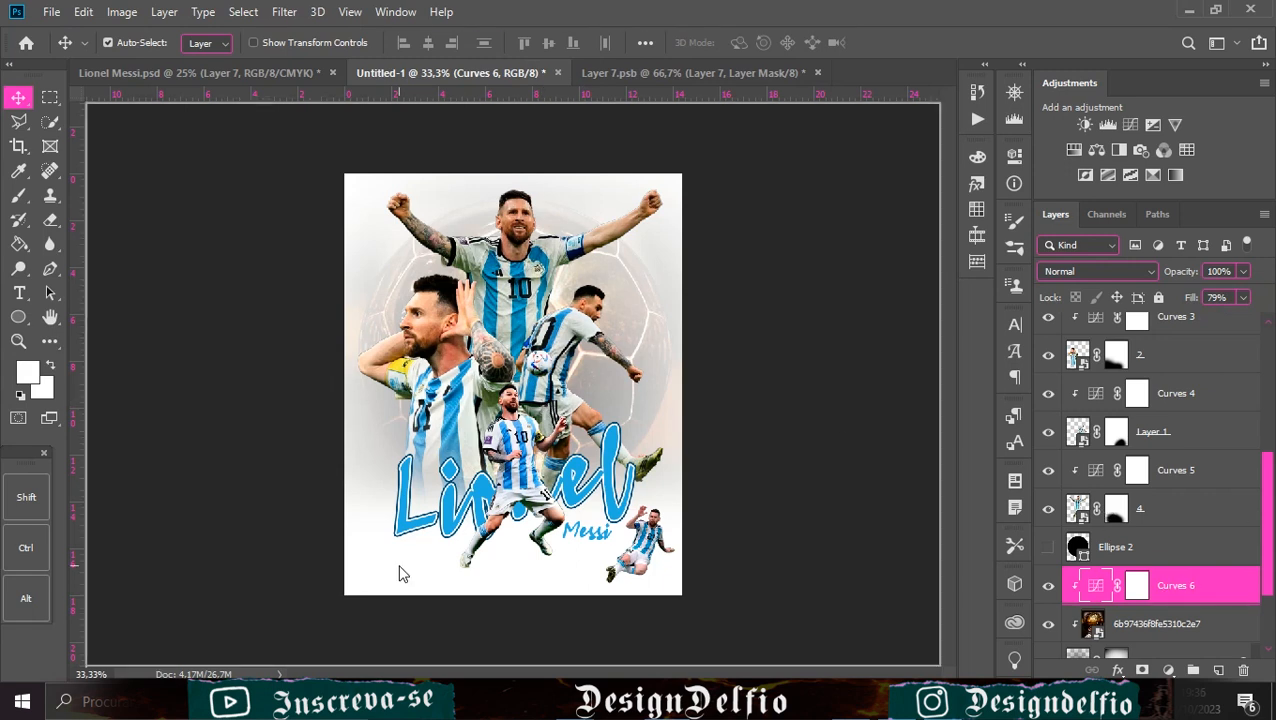
Paste the World Cup trophy cutout and position it small in the poster's lower-left corner
key("ctrl+v")
key("ctrl+t")
left_click_drag(503, 384, 371, 558)
mouse_move(359, 526)
left_mouse_down()
mouse_move(359, 505)
mouse_move(360, 540)
left_mouse_up()
left_click(716, 42)
Paste the golden ball trophy, scale it to 87.80% and place it just right of the World Cup trophy
key("ctrl+v")
key("ctrl+t")
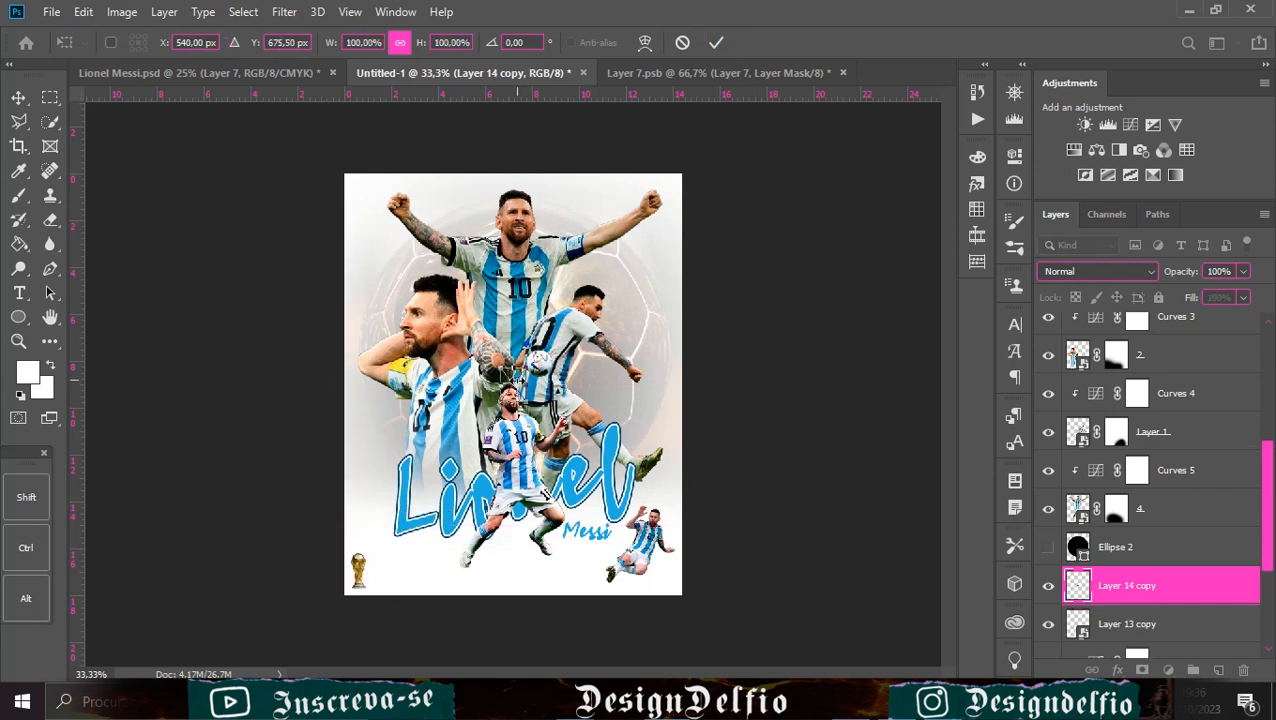
left_click_drag(513, 382, 398, 557)
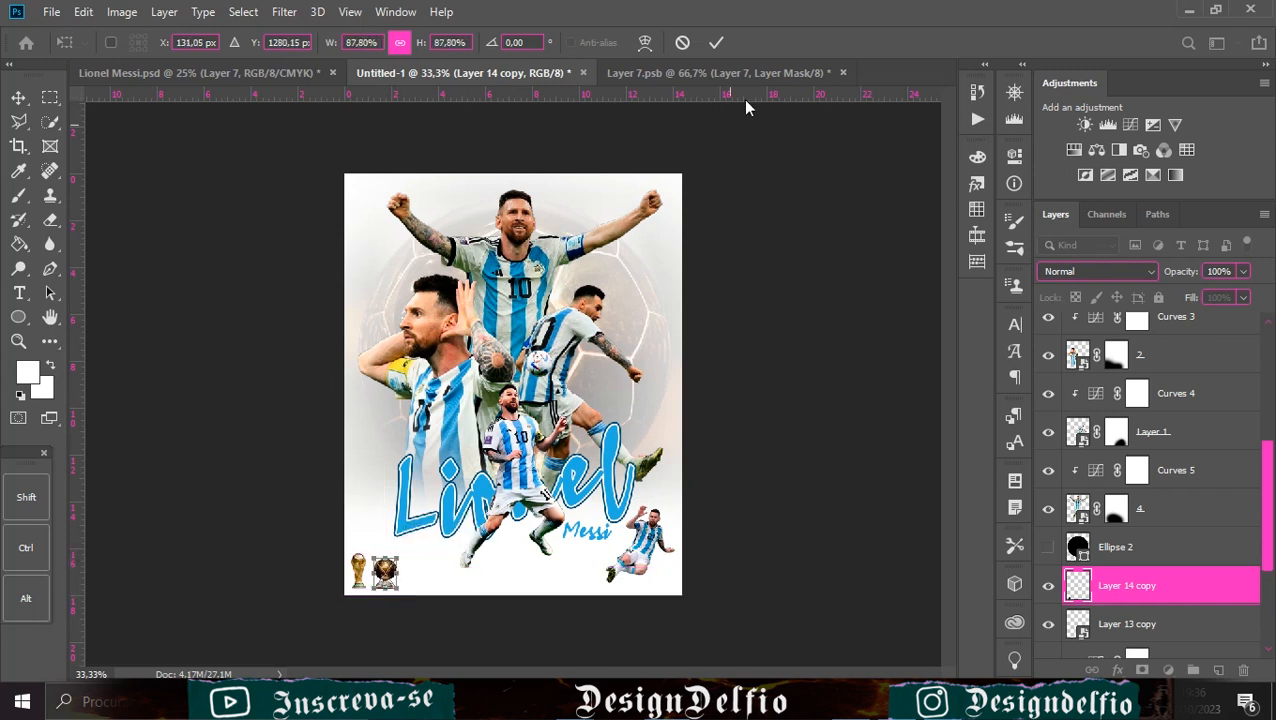
left_click(713, 44)
Select both trophy layers and enlarge them together to 126.79% in the poster's lower-left corner
left_click(1155, 624, "shift")
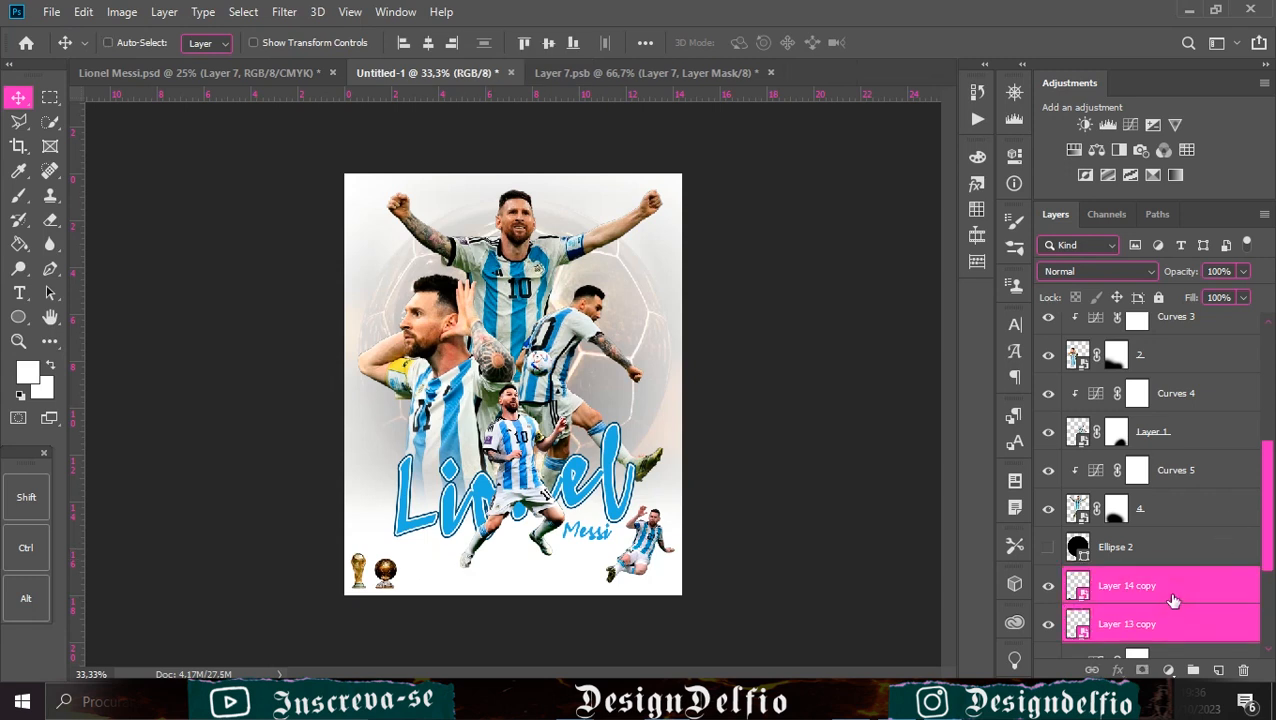
key("ctrl+t")
left_click_drag(372, 553, 373, 543)
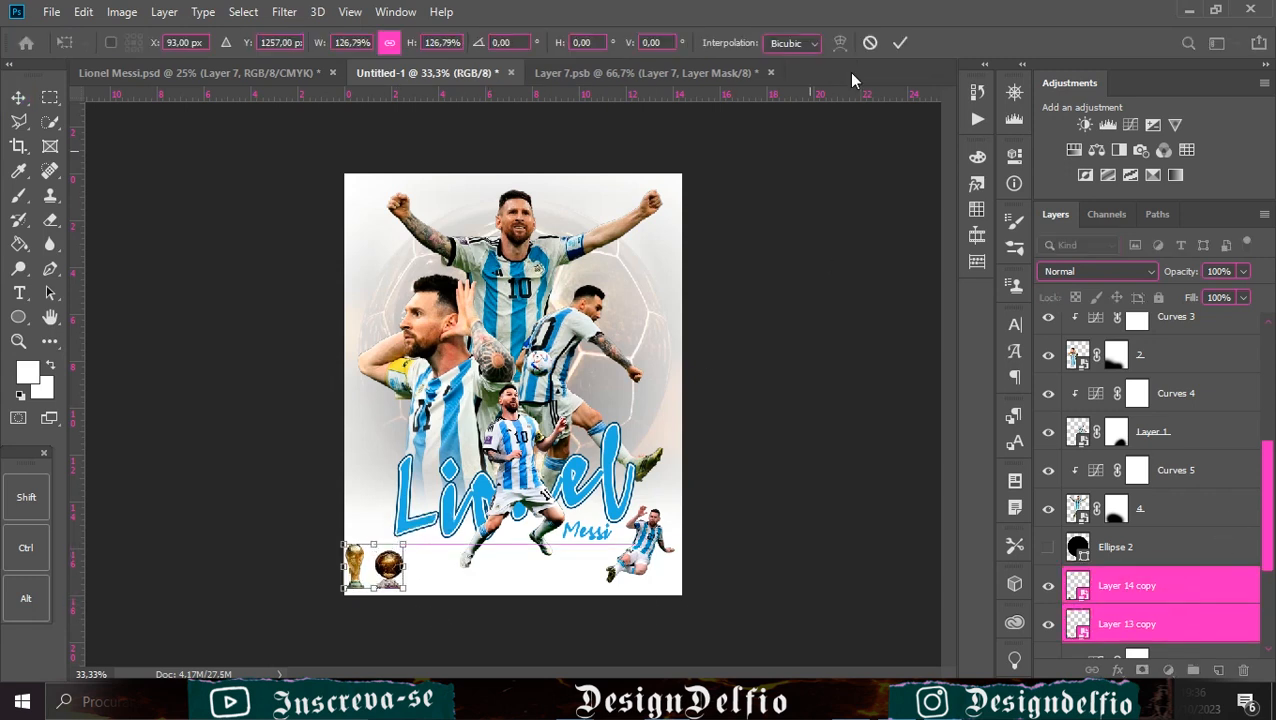
left_click(900, 43)
Nudge both trophies together slightly to the right, away from the poster's left edge
left_click(386, 576)
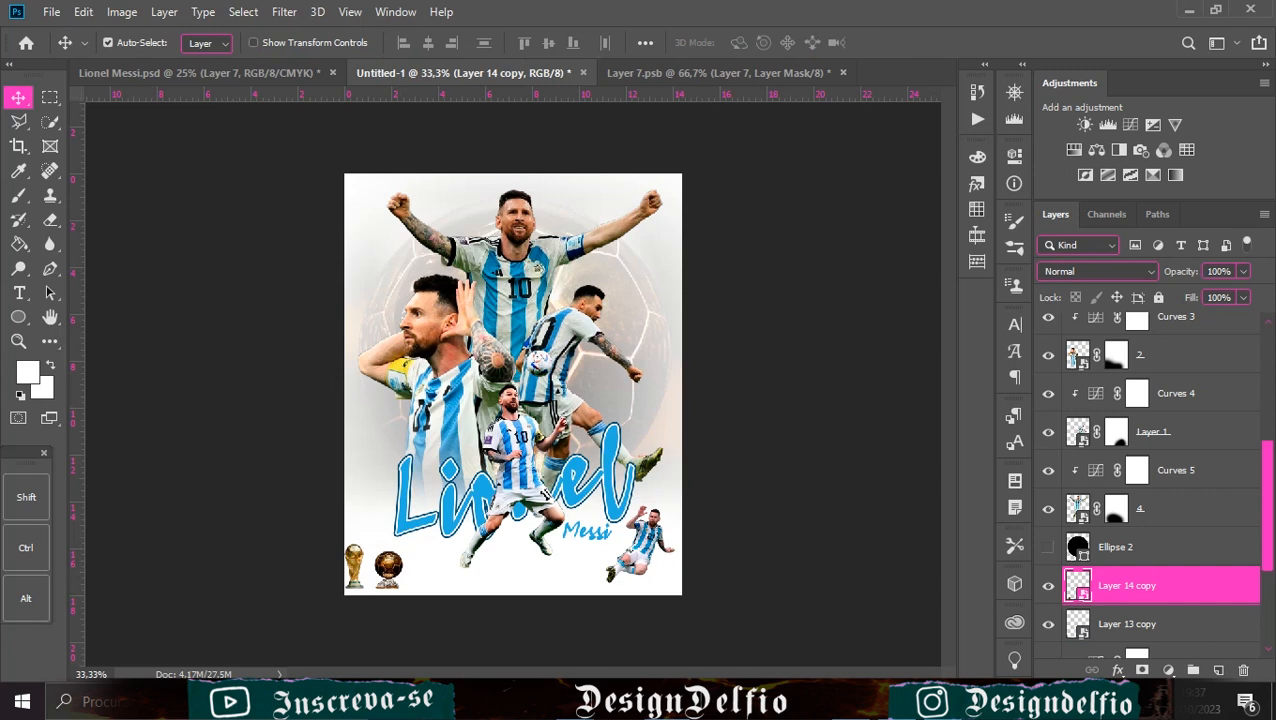
left_click(1160, 625)
key("super")
key("super")
left_click(1193, 590, "ctrl")
key("shift+Right")
key("shift+Right")
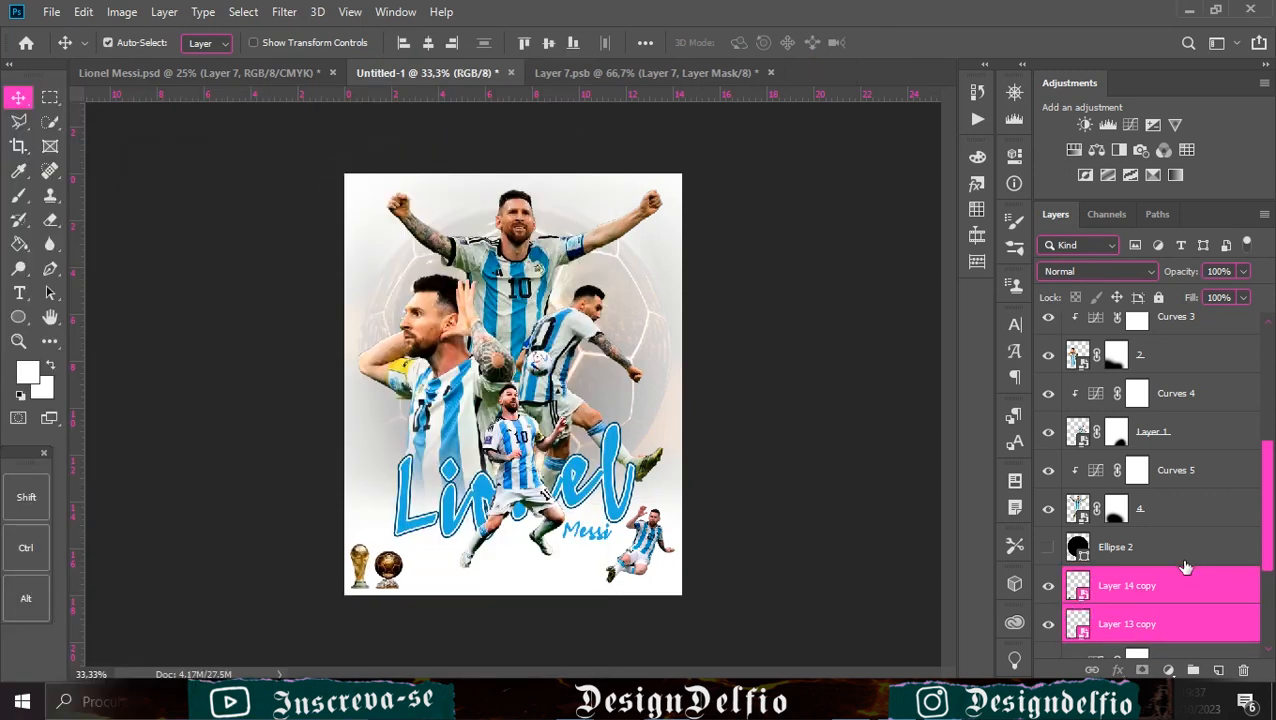
Add a clipped Curves adjustment to the World Cup trophy, pulling the curve down to darken its shadows
left_click(1160, 596)
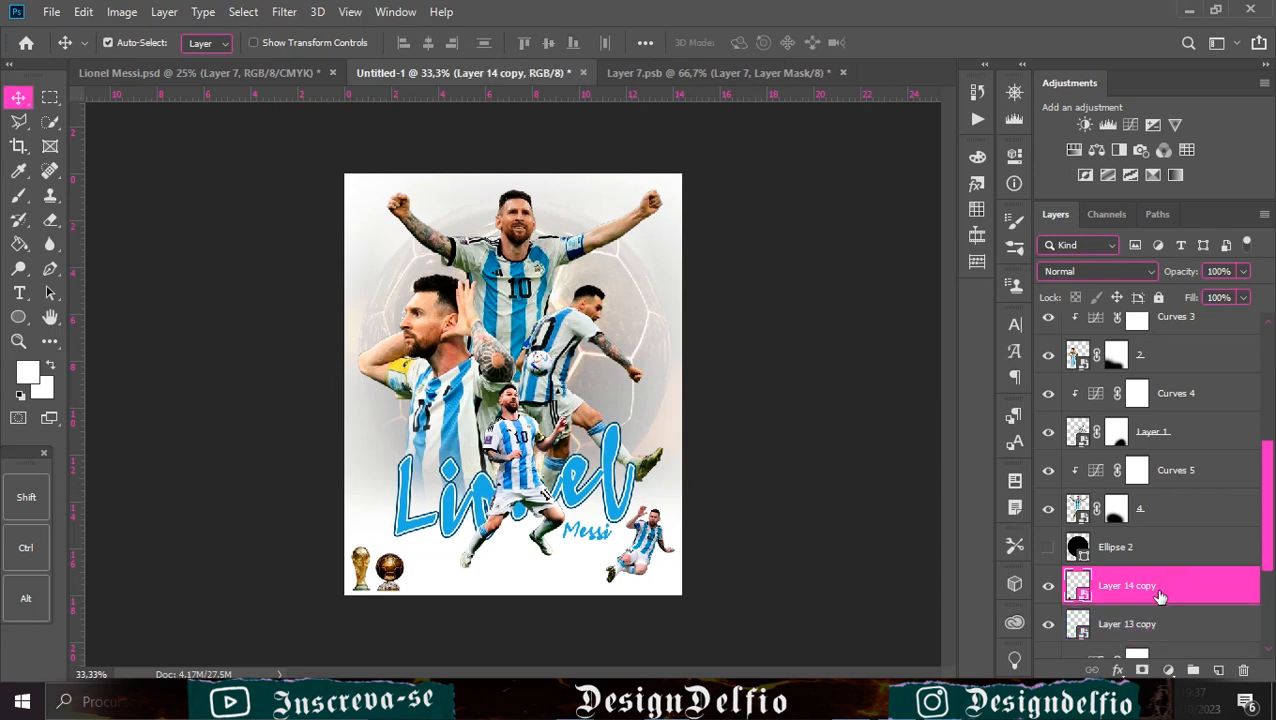
key("ctrl+plus")
key("ctrl+plus")
key("ctrl+plus")
left_click_drag(540, 560, 690, 300)
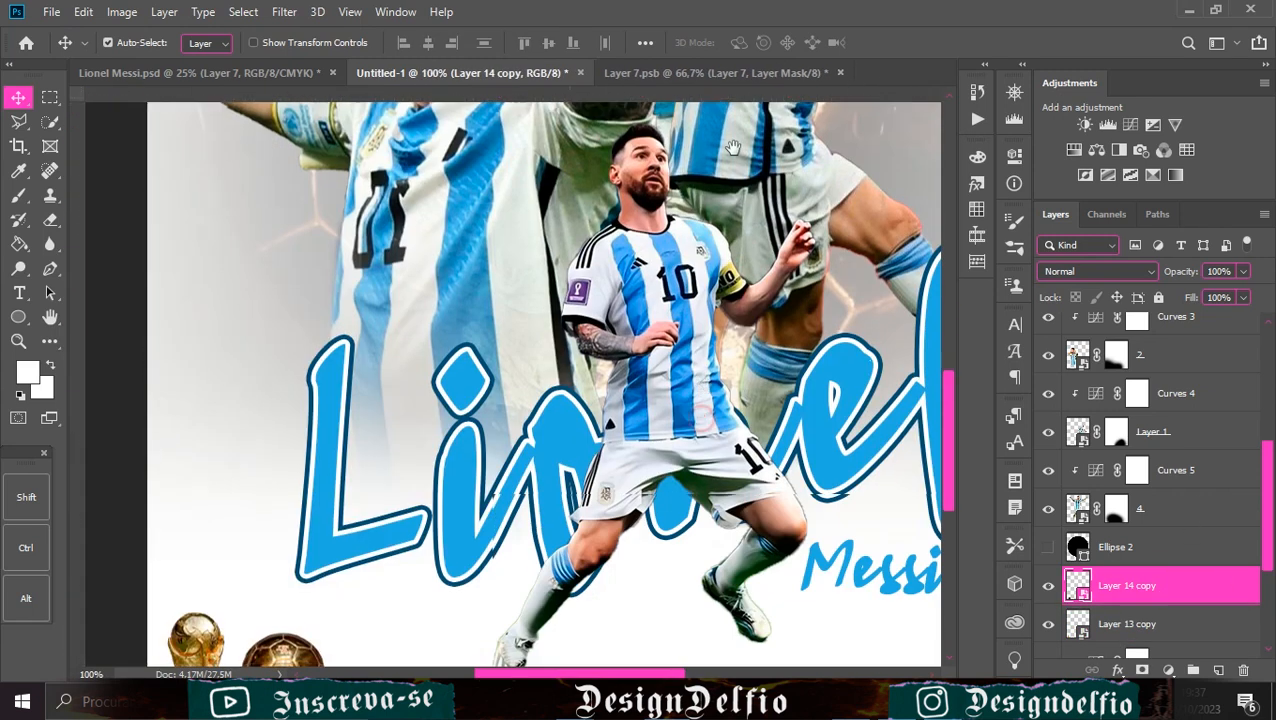
left_click_drag(450, 610, 554, 341)
key("ctrl+r")
left_click(340, 300)
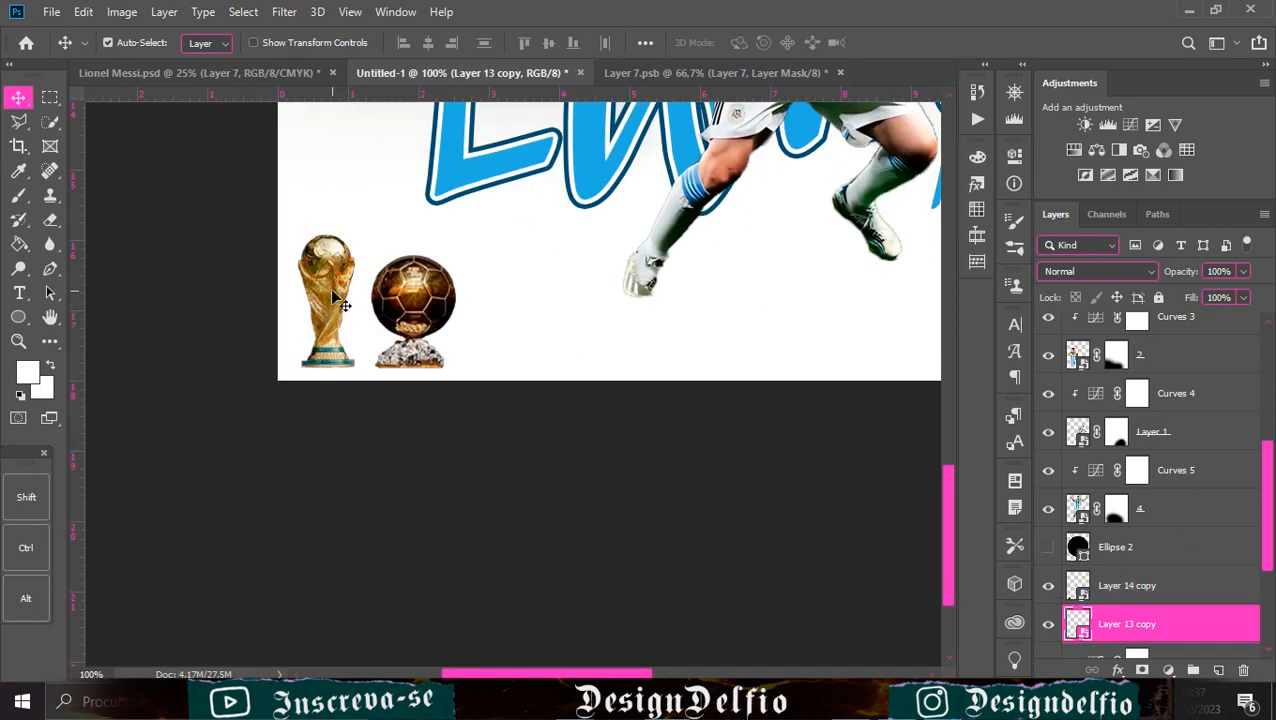
left_click(1130, 124)
left_click_drag(820, 400, 831, 412)
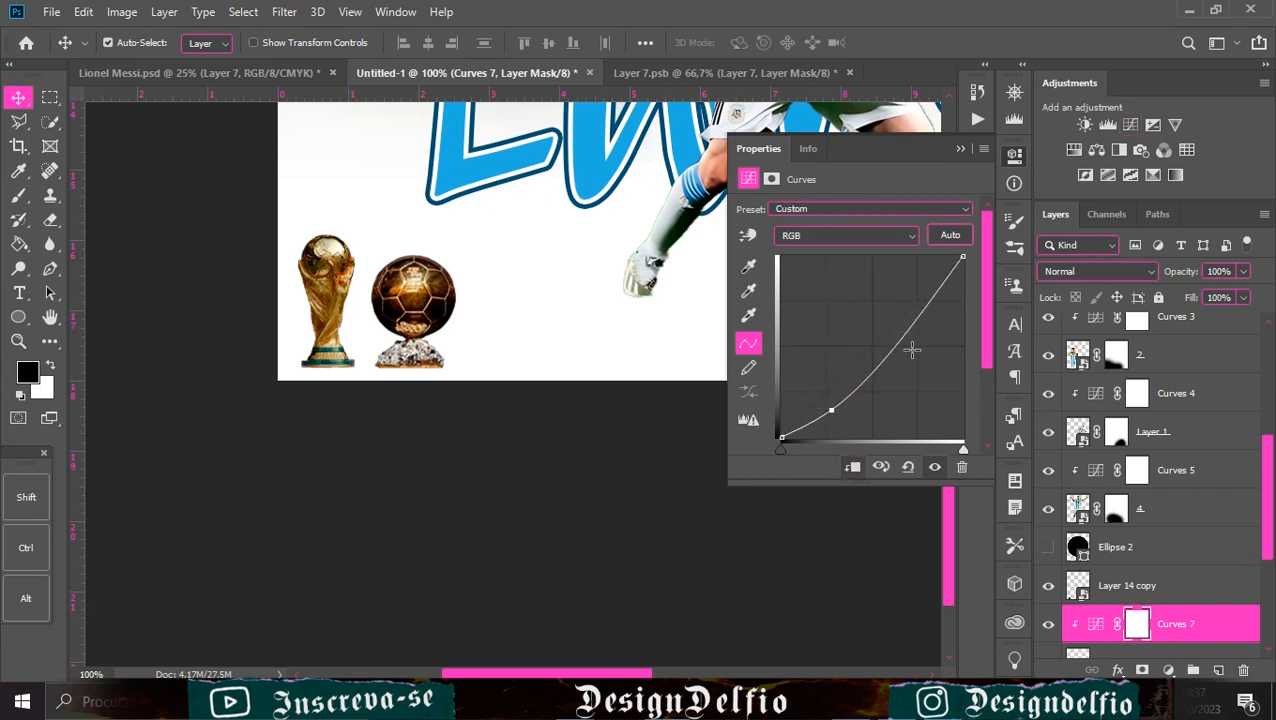
left_click(960, 148)
Add a clipped Curves adjustment to the golden ball trophy, lowering the shadows and raising the highlights for stronger contrast
scroll(1162, 555, "down", 3)
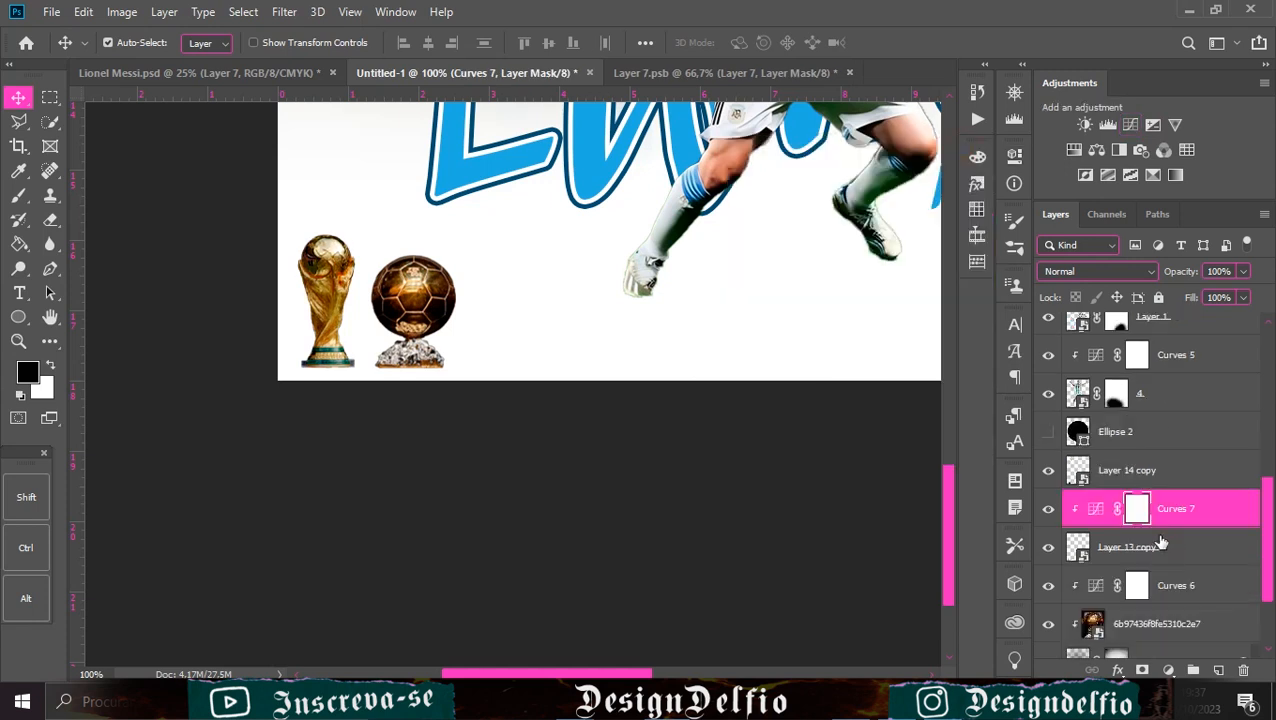
left_click(1165, 478)
left_click(1130, 125)
left_click(850, 468)
left_click_drag(836, 386, 834, 400)
left_click_drag(906, 345, 899, 307)
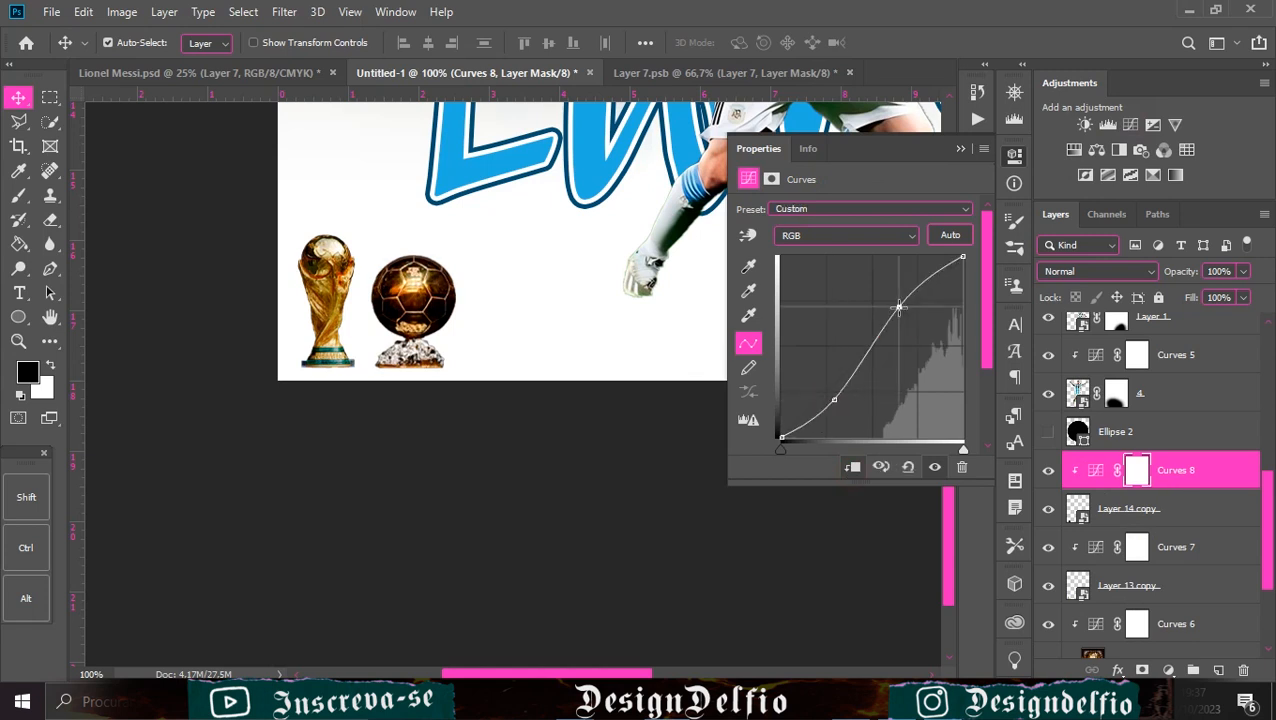
left_click(960, 148)
scroll(785, 395, "down", 3)
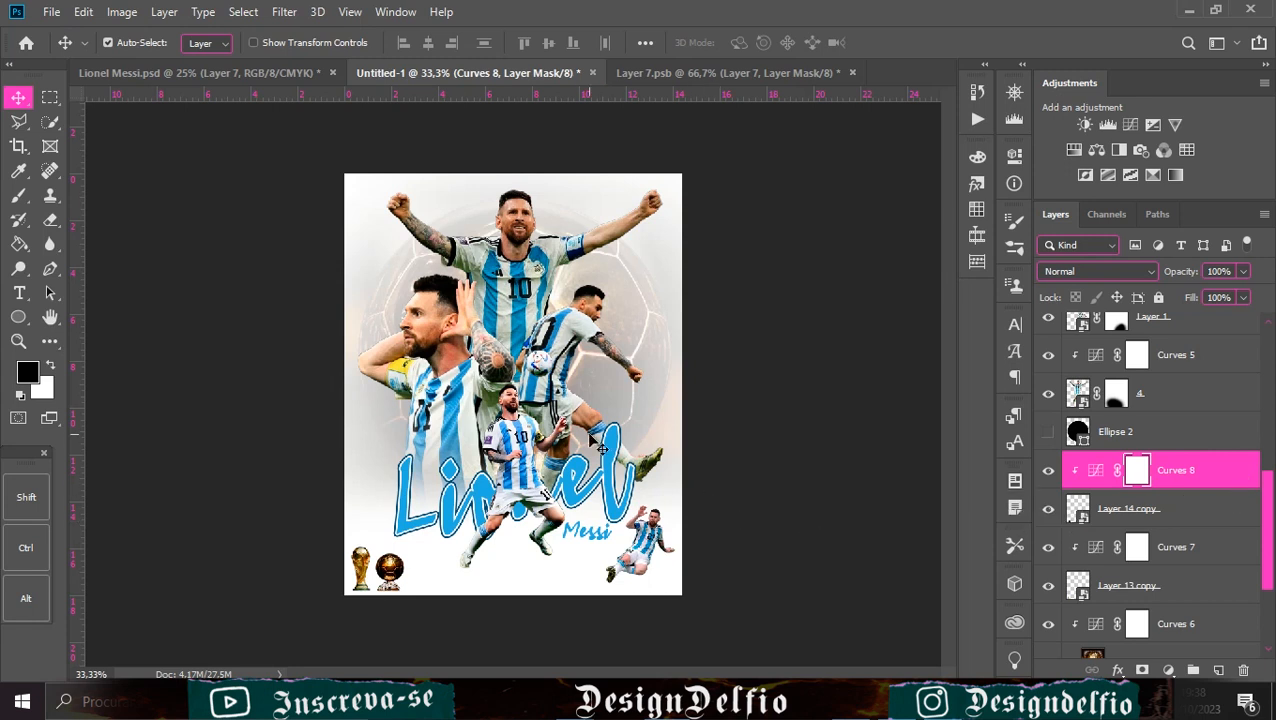
Nudge the player cutout with outstretched arms downward at the top of the poster
left_click(535, 270)
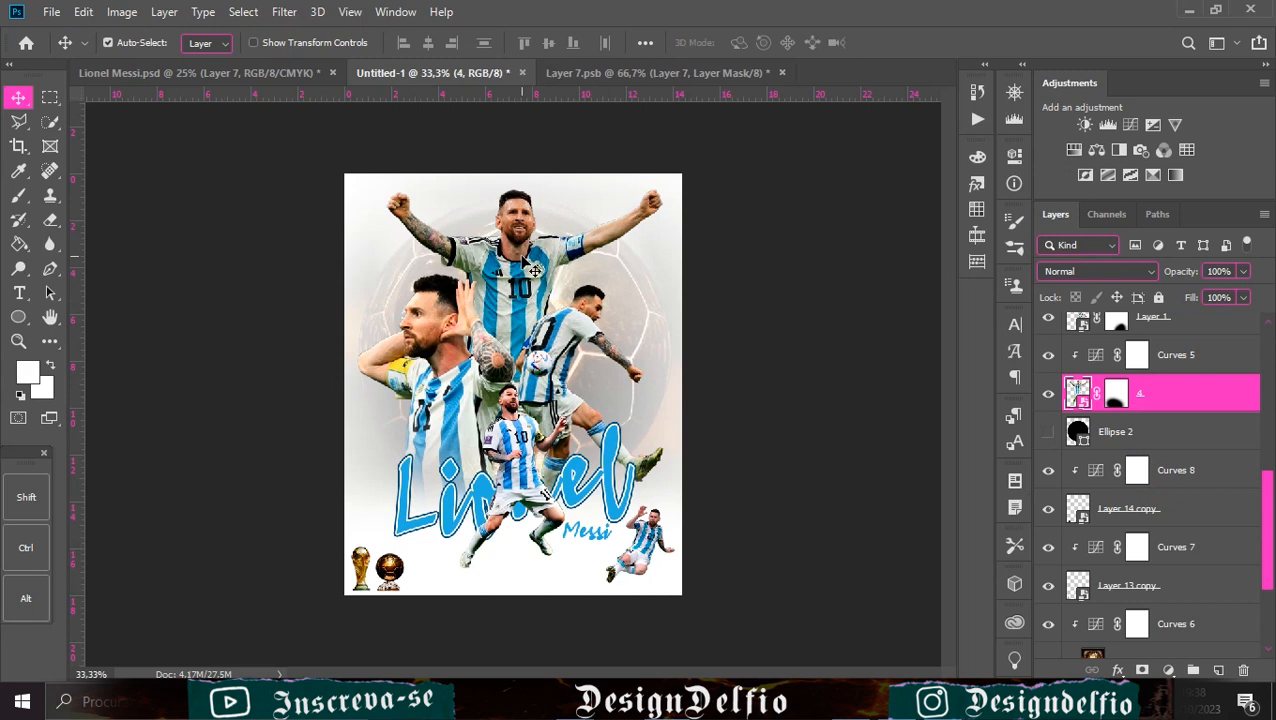
key("Down")
key("Down")
key("Down")
key("Down")
key("Down")
key("Down")
key("Down")
key("Down")
key("Down")
key("Down")
key("Down")
key("Down")
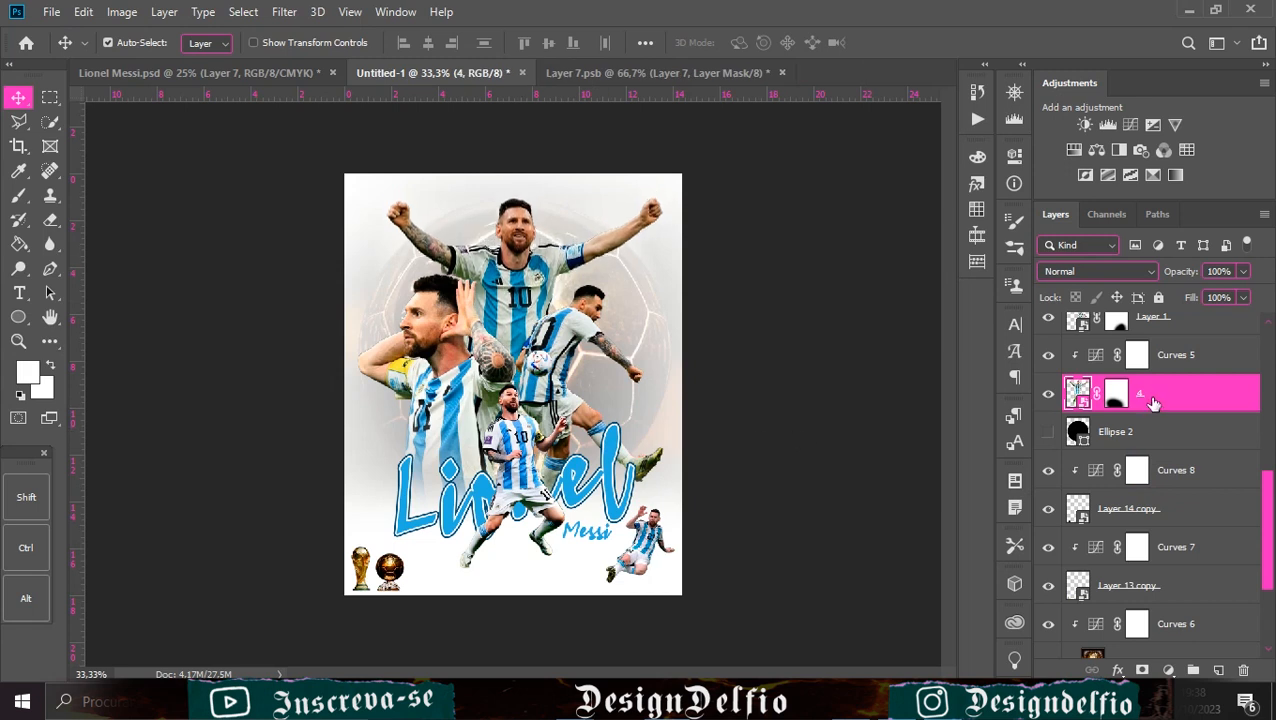
key("Down")
key("Down")
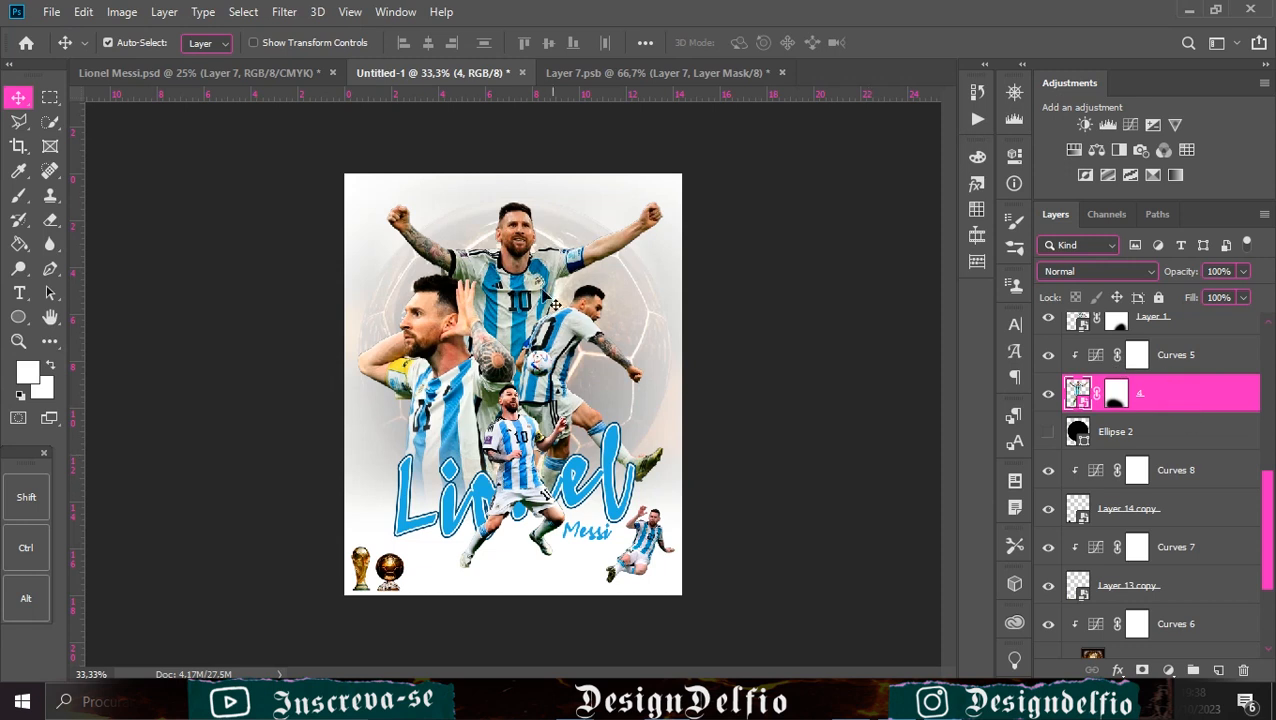
Add a new layer above Ellipse 2 and place the blue 72 pt ABlackCrown text "10" on the poster's left side
scroll(1115, 547, "down", 2)
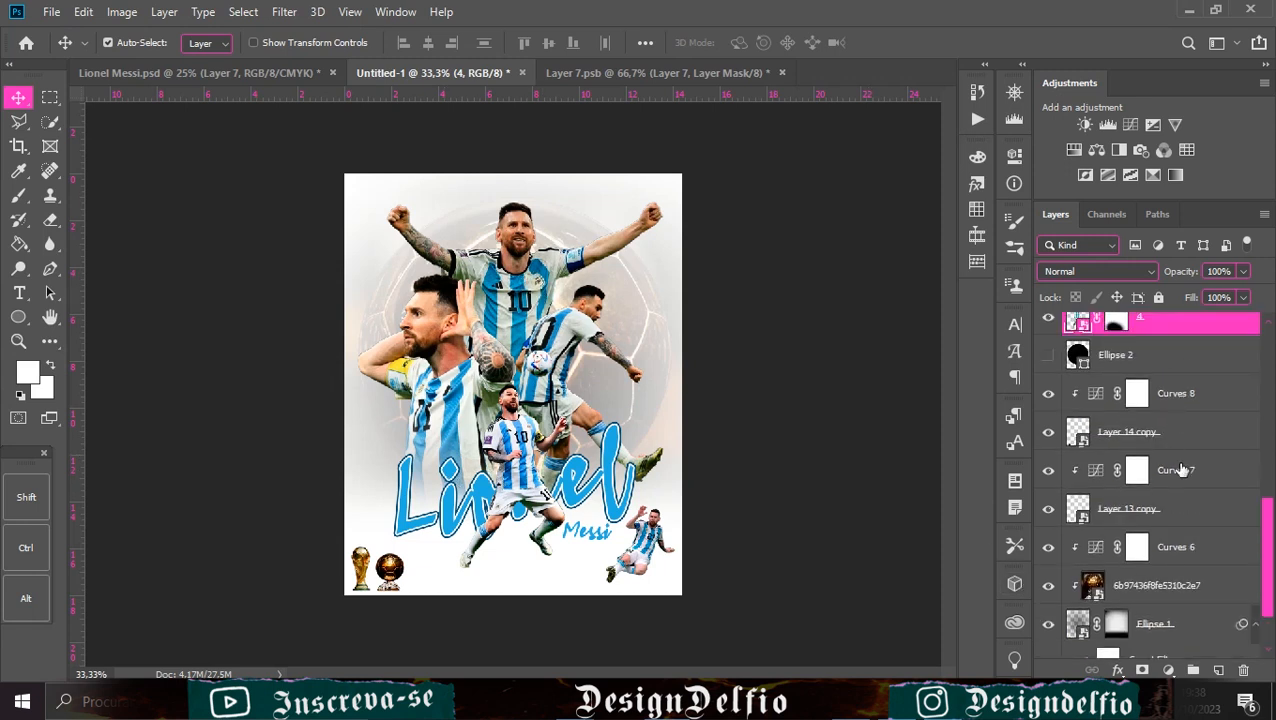
scroll(1182, 524, "down", 2)
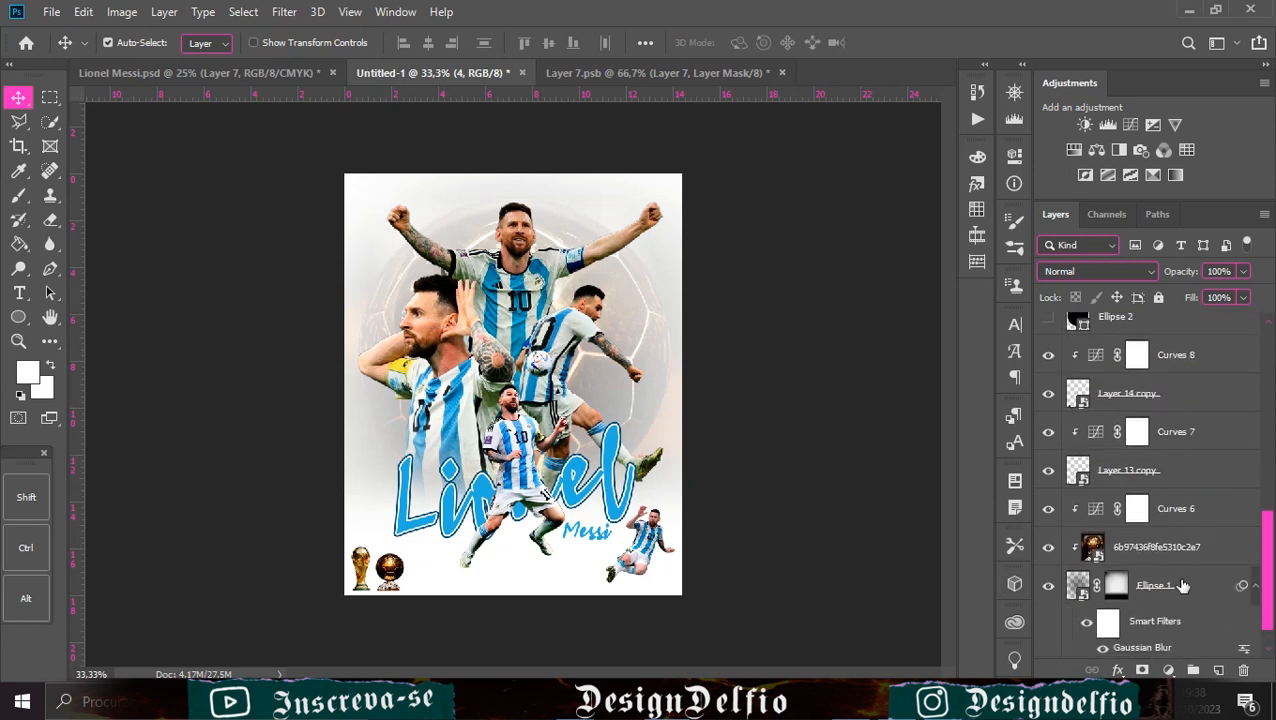
scroll(1162, 368, "up", 2)
left_click(1164, 393)
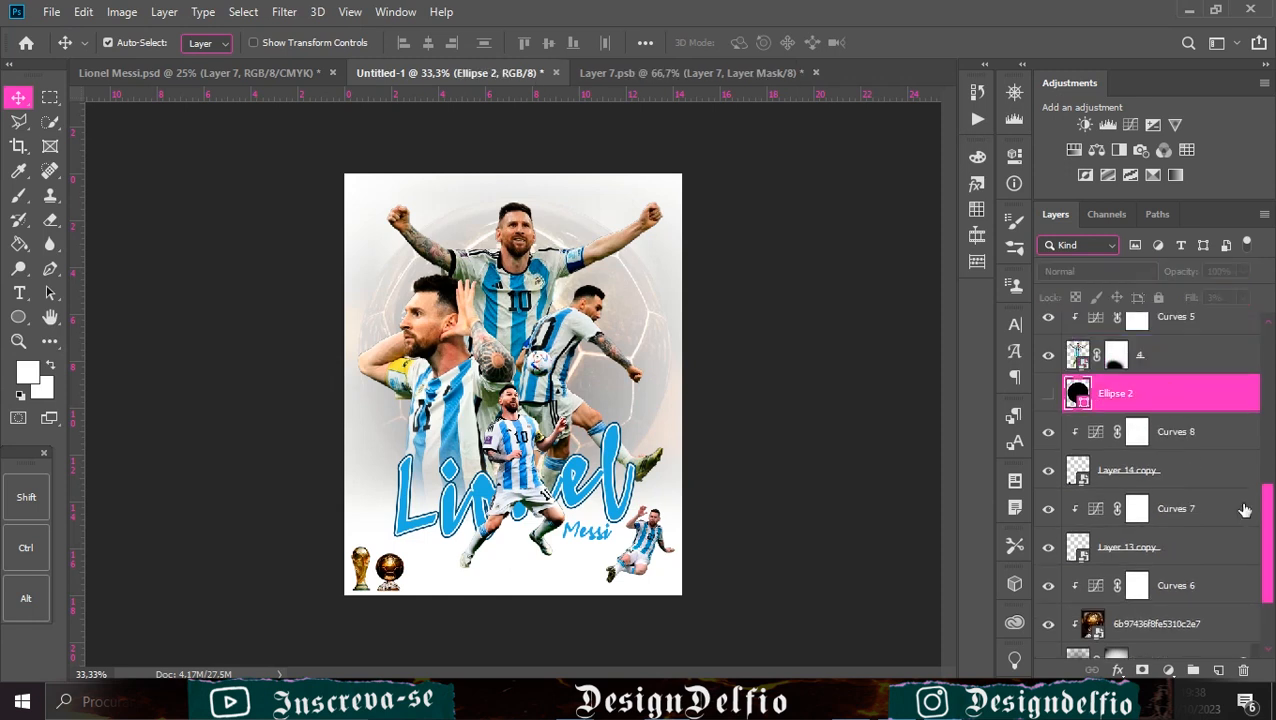
left_click(1218, 670)
left_click(22, 292)
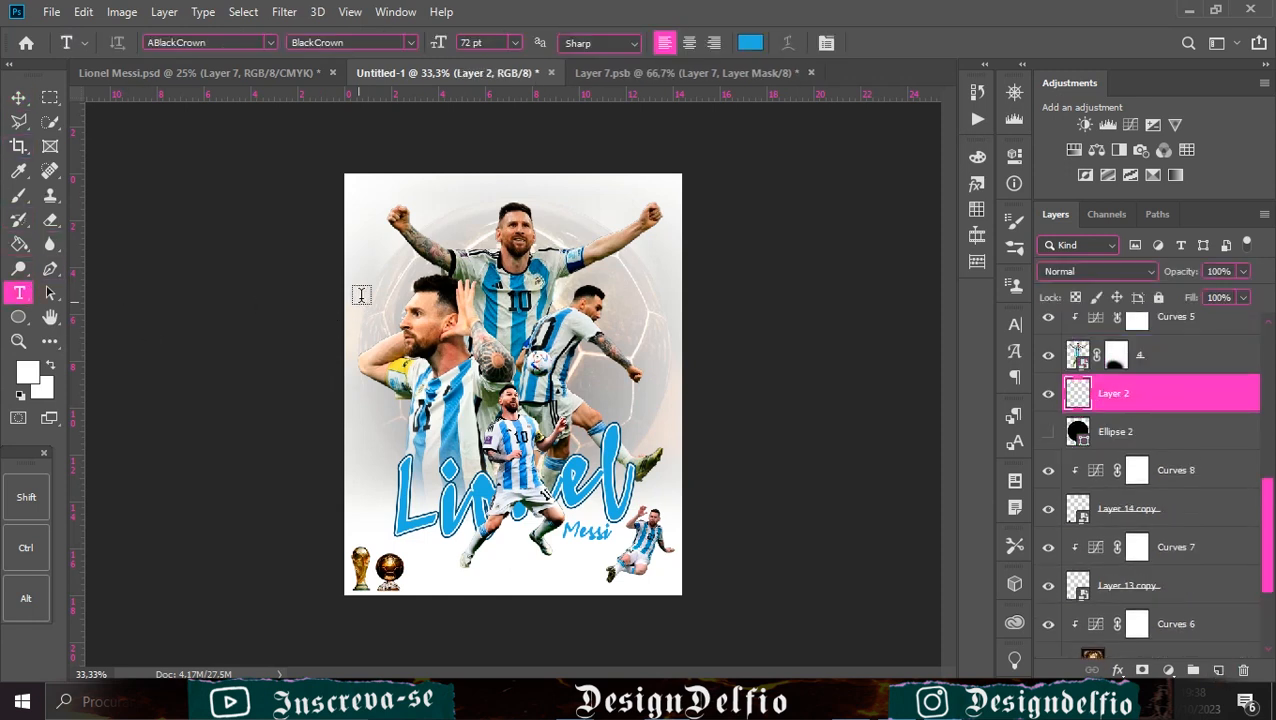
left_click(361, 298)
key("BackSpace")
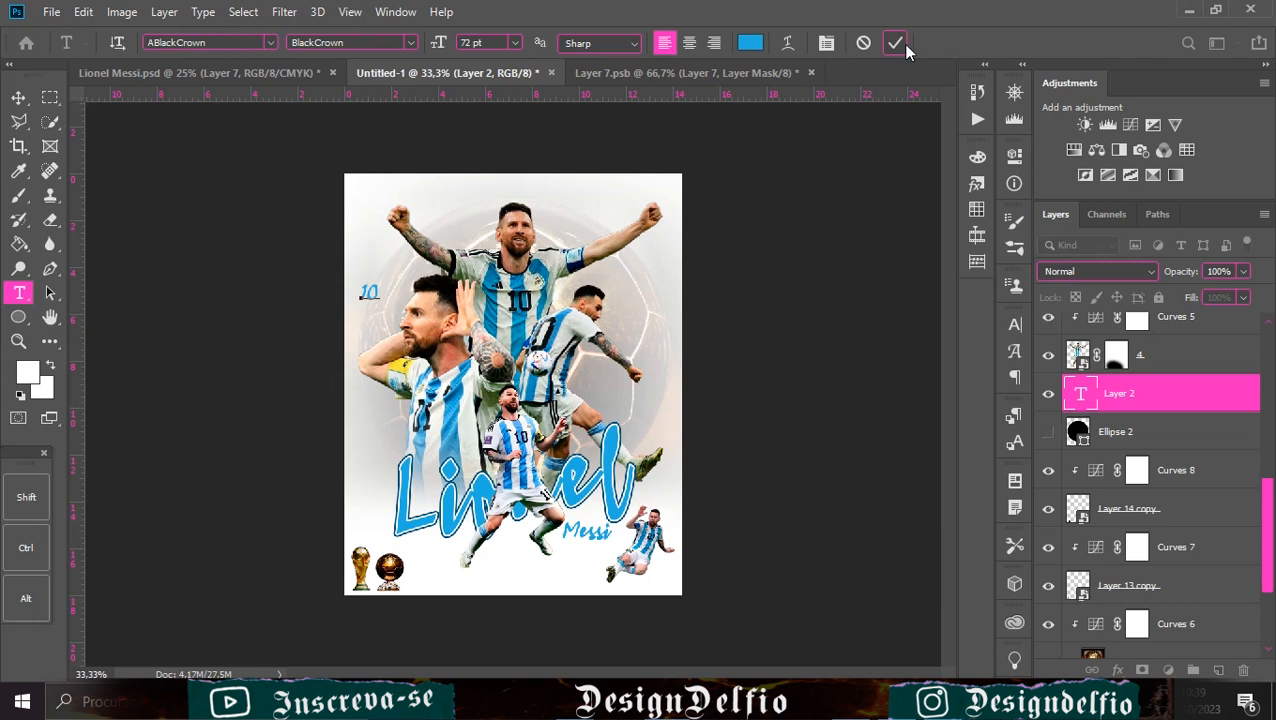
left_click(895, 43)
Scale the "10" text to 2106.59% so it spans the poster behind the player cutouts
key("v")
key("ctrl+t")
left_click_drag(378, 303, 709, 601)
left_click_drag(490, 210, 481, 127)
left_click_drag(675, 415, 734, 423)
left_click_drag(323, 419, 337, 418)
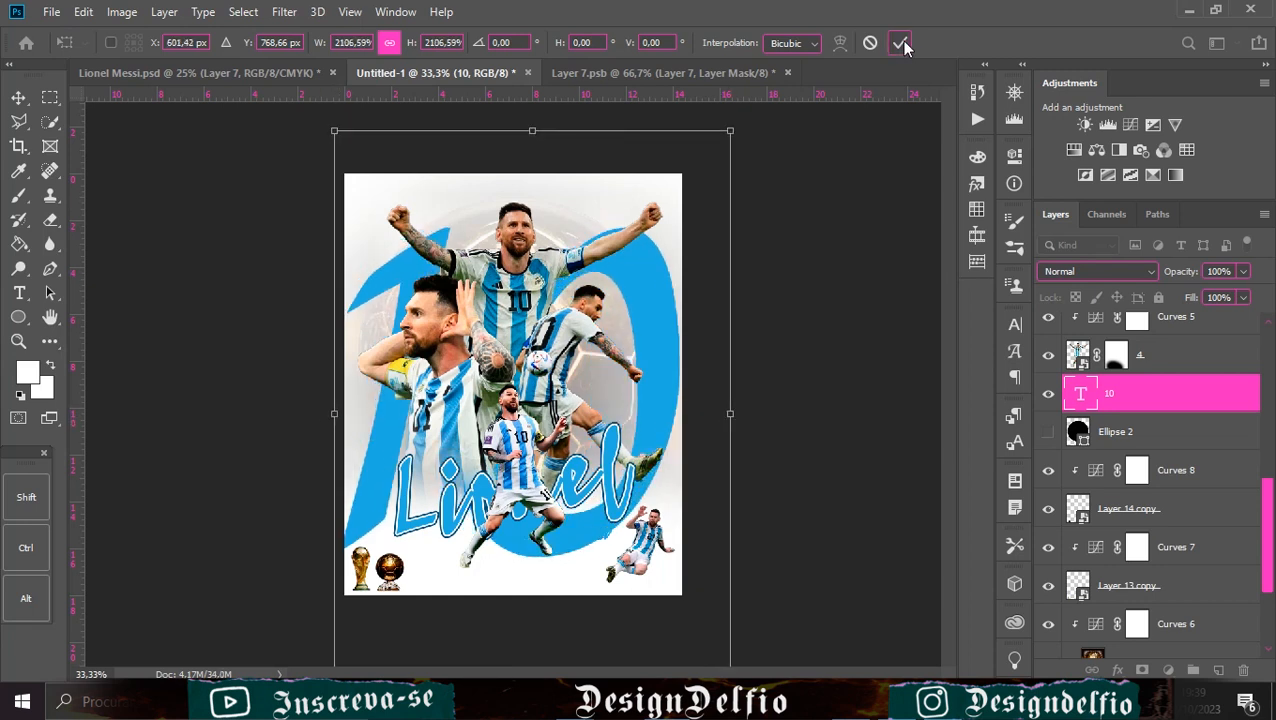
left_click(901, 44)
Set the "10" text's font to Channe Regular with tracking of -100
left_click(1015, 325)
left_click(902, 351)
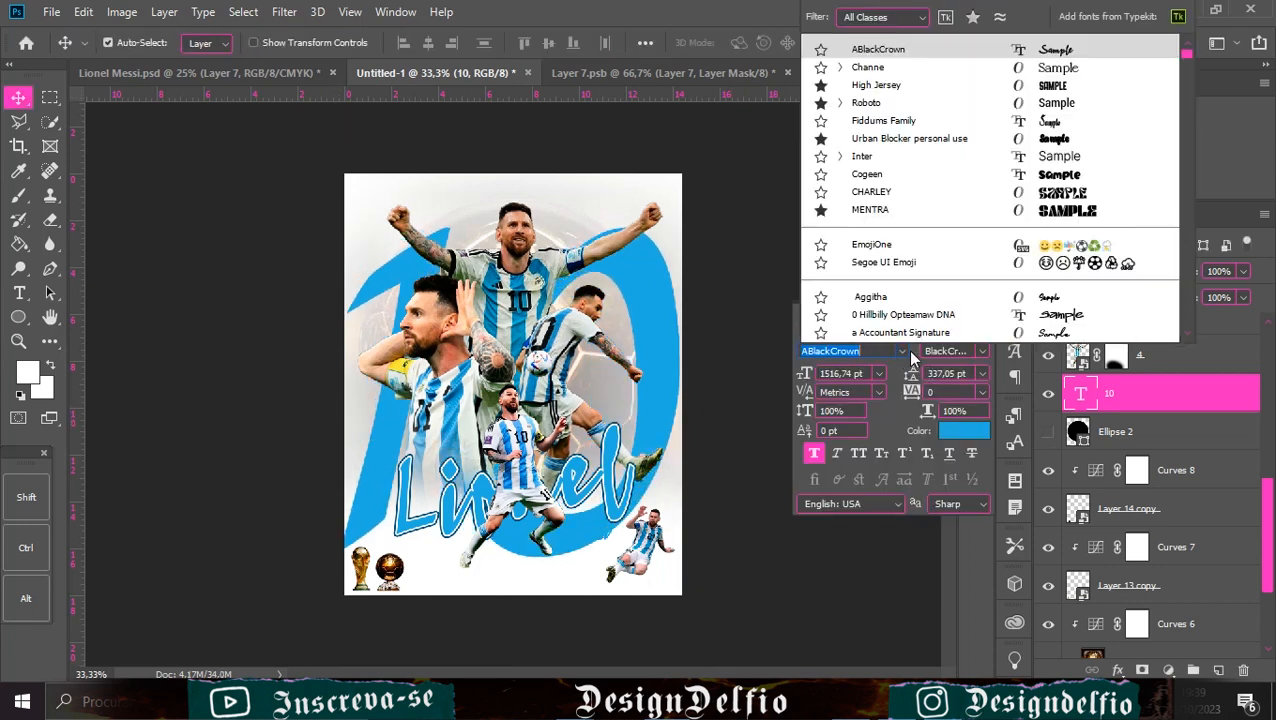
left_click(868, 67)
left_click(983, 392)
left_click(950, 405)
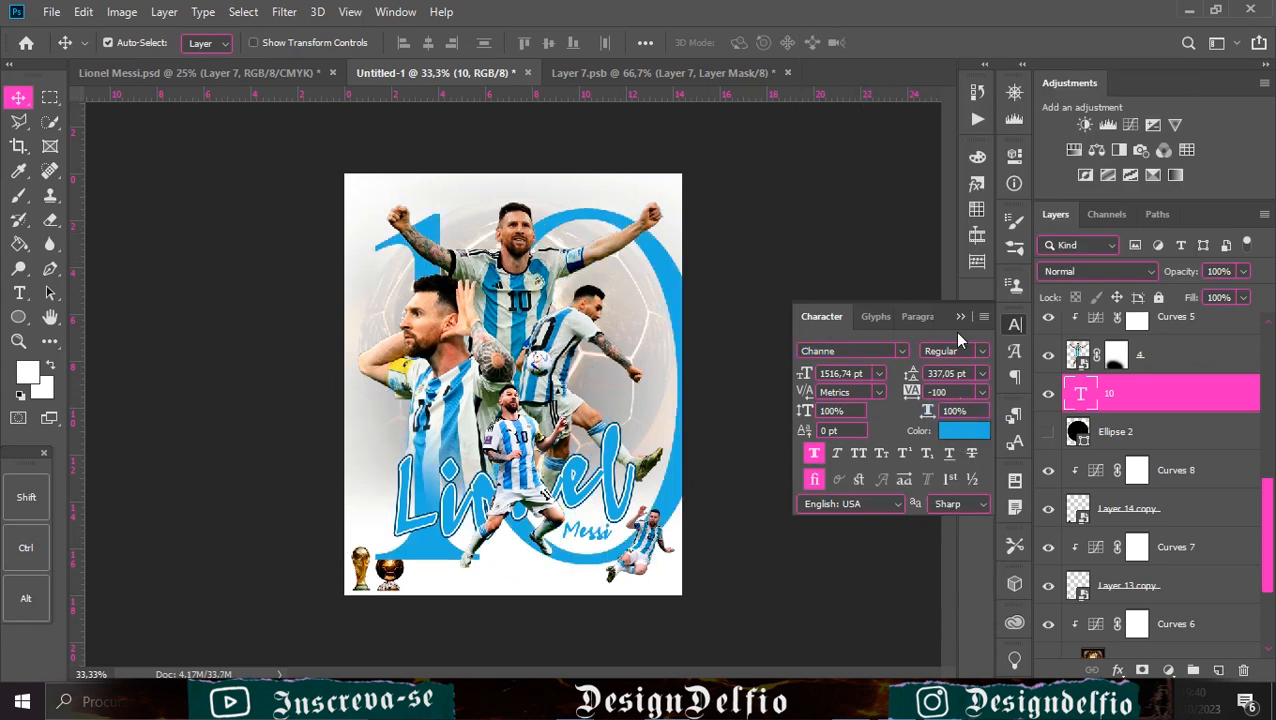
Change the "10" text colour to black, 000000
left_click(971, 430)
type("000000")
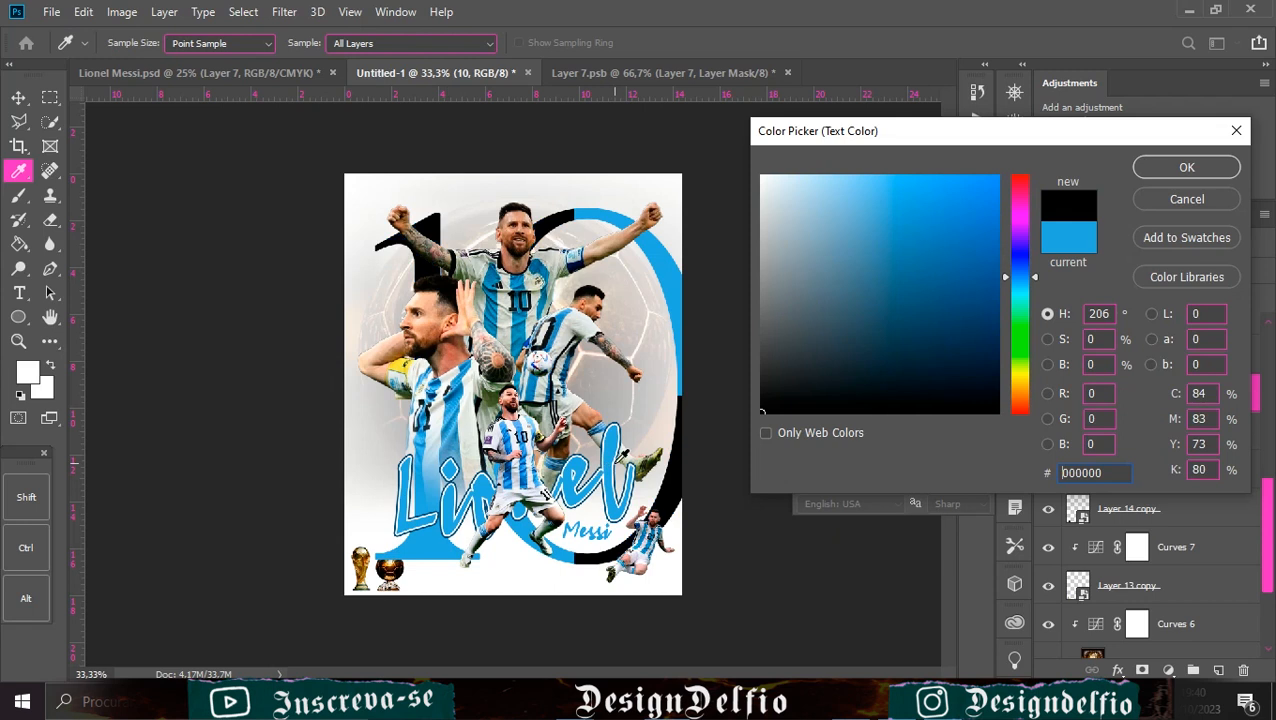
left_click(1182, 166)
left_click(1014, 325)
Centre the "10" text horizontally on the canvas and move its layer below the trophy layers, just above Curves 6
key("ctrl+a")
left_click(428, 42)
key("ctrl+d")
scroll(1180, 400, "down", 1)
left_click_drag(1170, 368, 1122, 556)
Scale the "10" text down to 96.04%
key("ctrl+t")
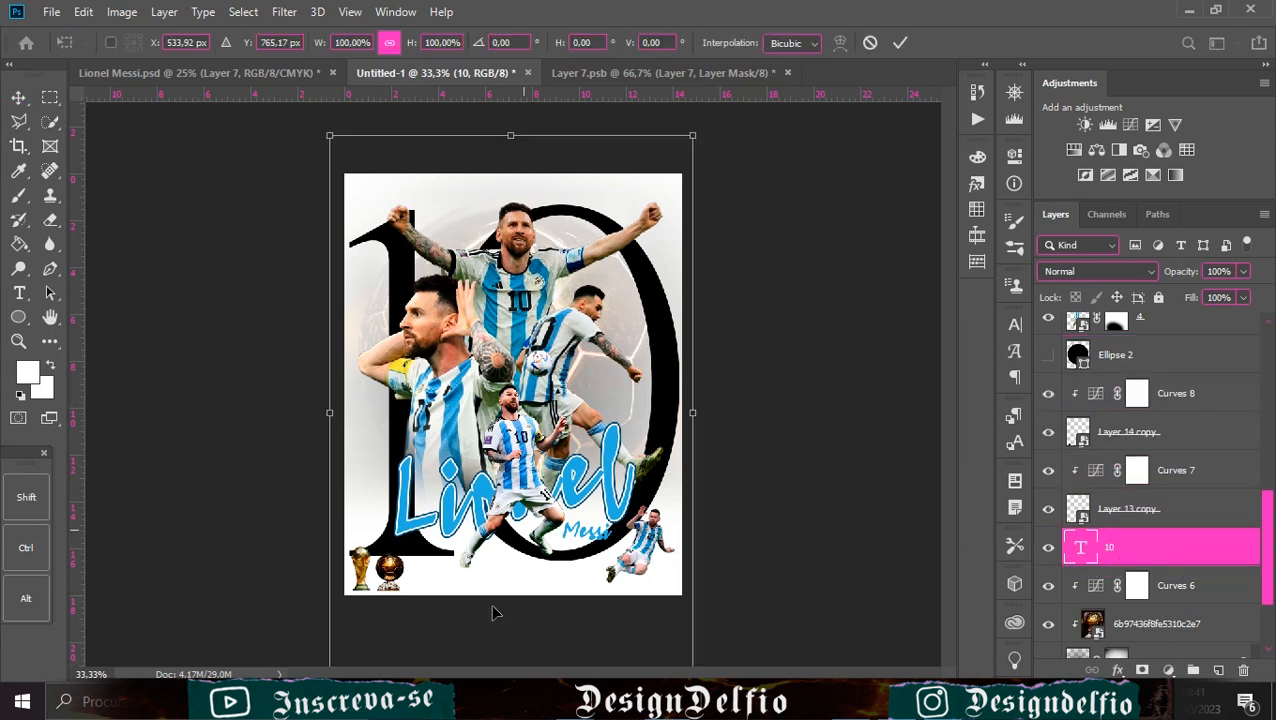
left_click_drag(330, 413, 344, 413)
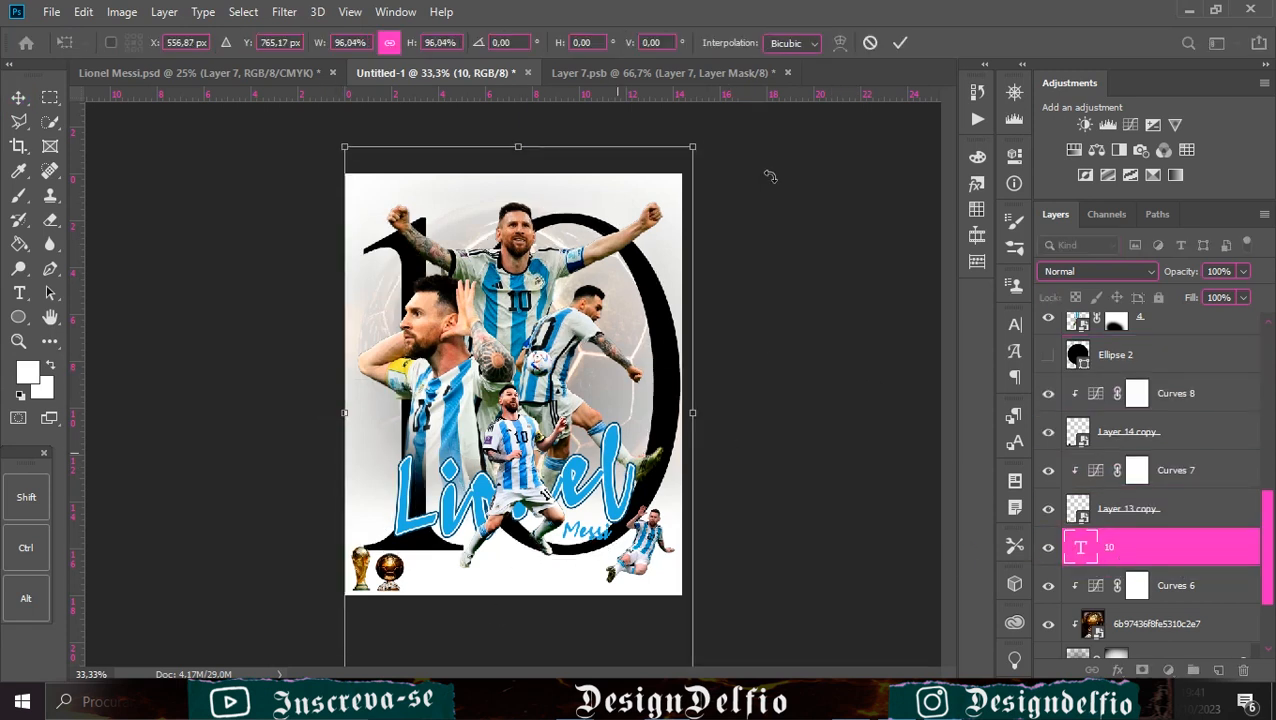
left_click(900, 43)
Shift the "10" text slightly left and centre it vertically on the canvas
left_click_drag(673, 411, 663, 401)
key("ctrl+a")
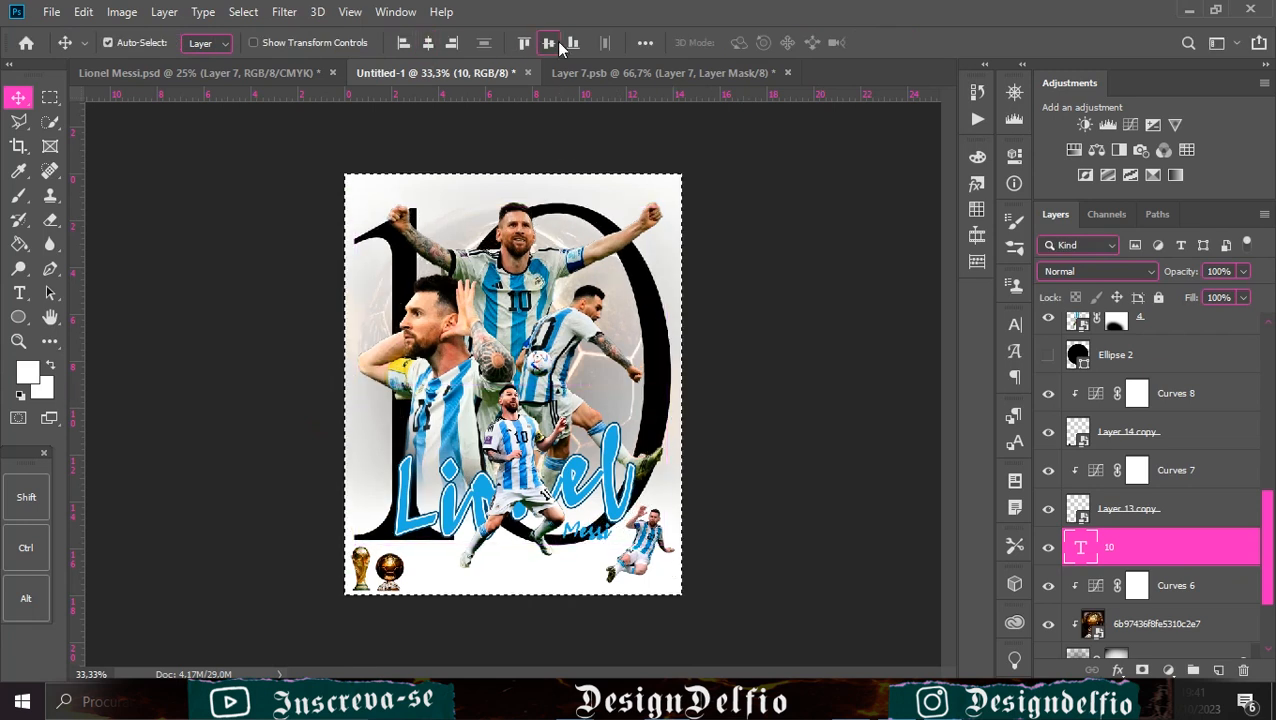
left_click(553, 44)
key("ctrl")
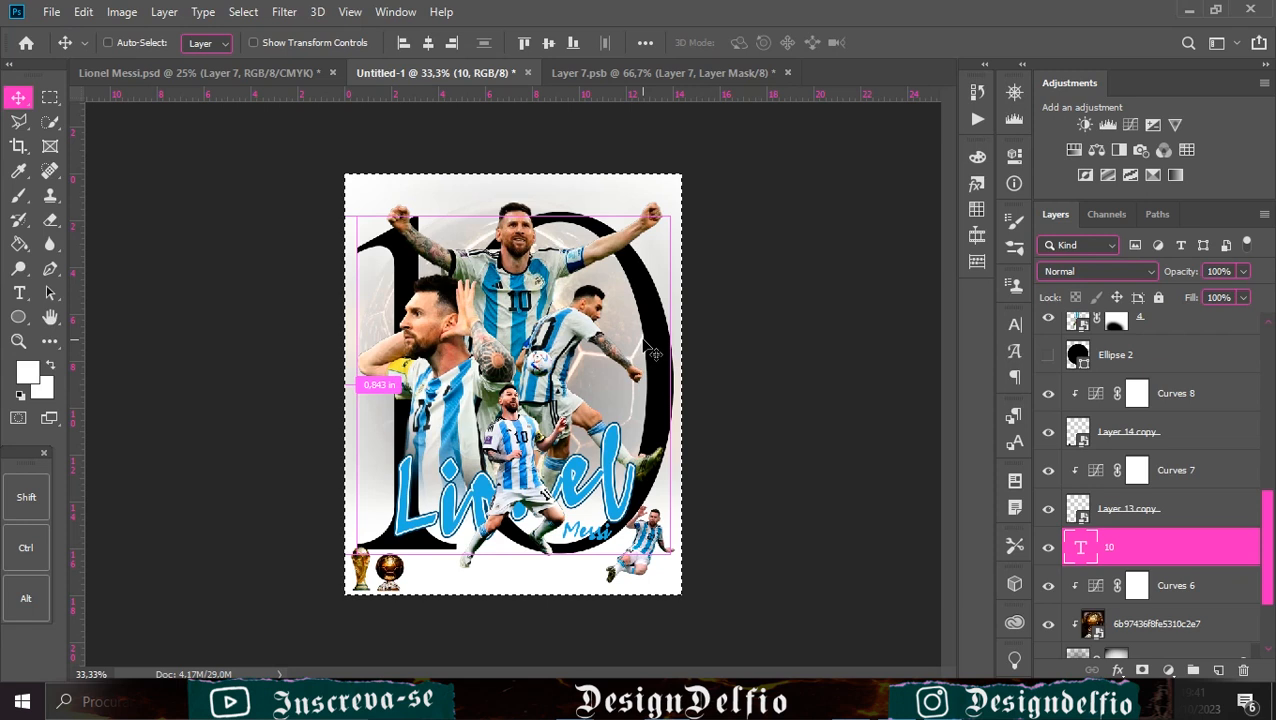
key("ctrl+d")
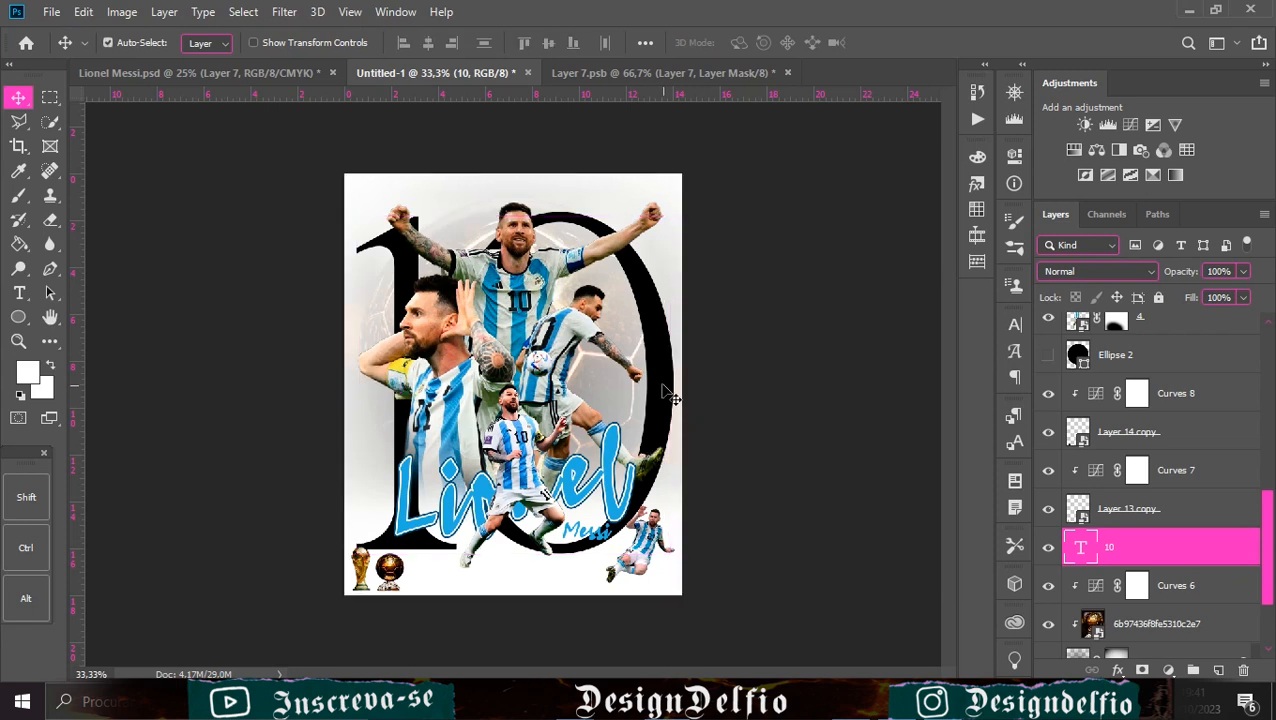
Select both trophies with their Curves adjustments and nudge them down toward the poster's bottom edge
left_click(1173, 521)
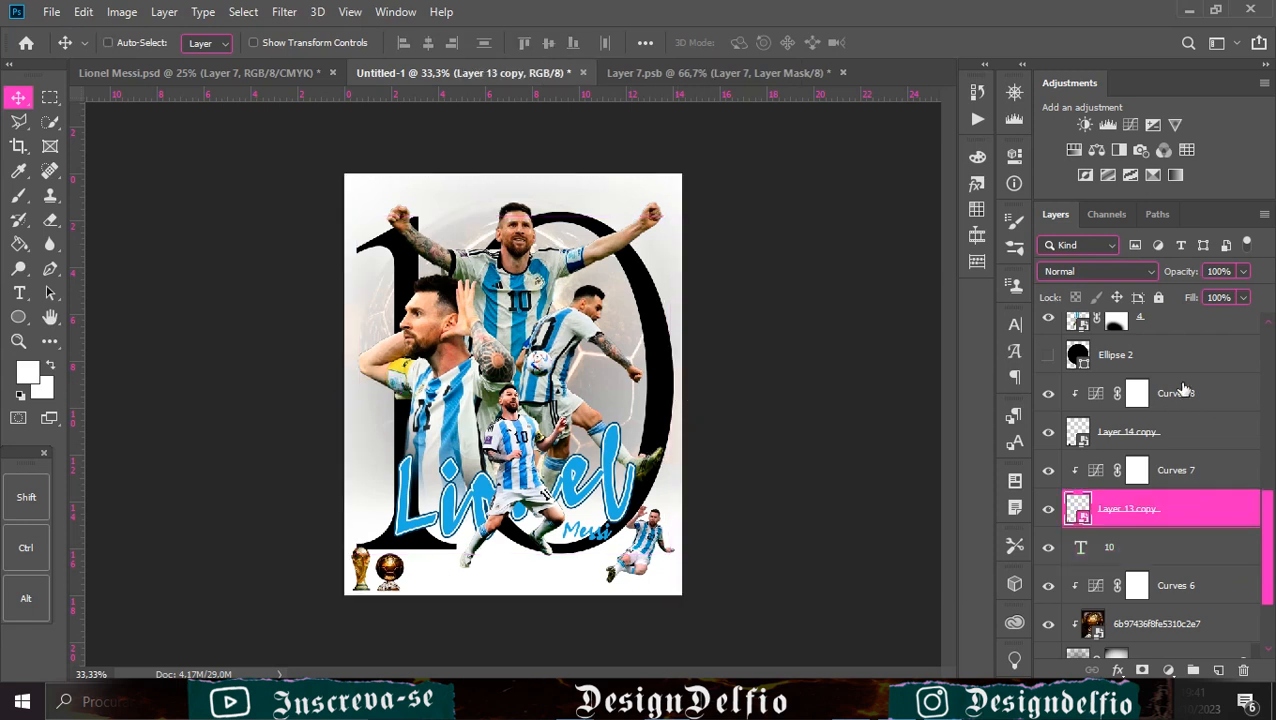
left_click(1183, 389, "shift")
key("Down")
key("Down")
key("Down")
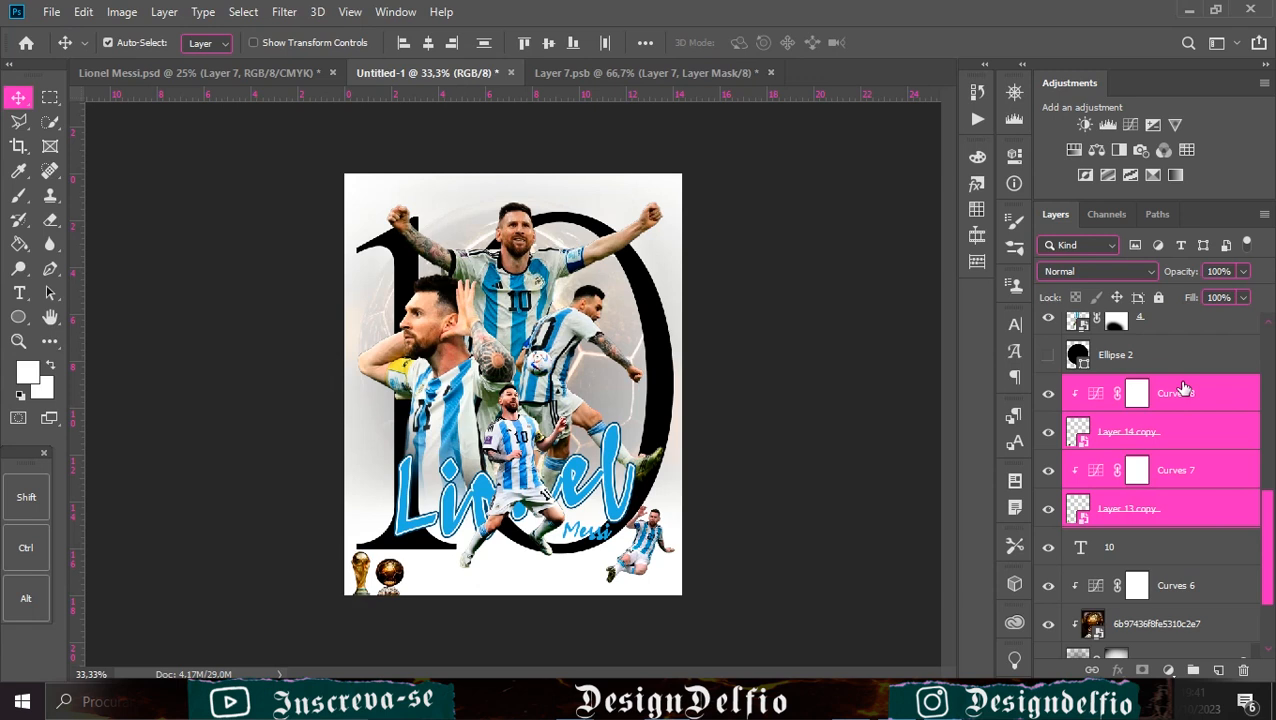
left_click(1162, 394)
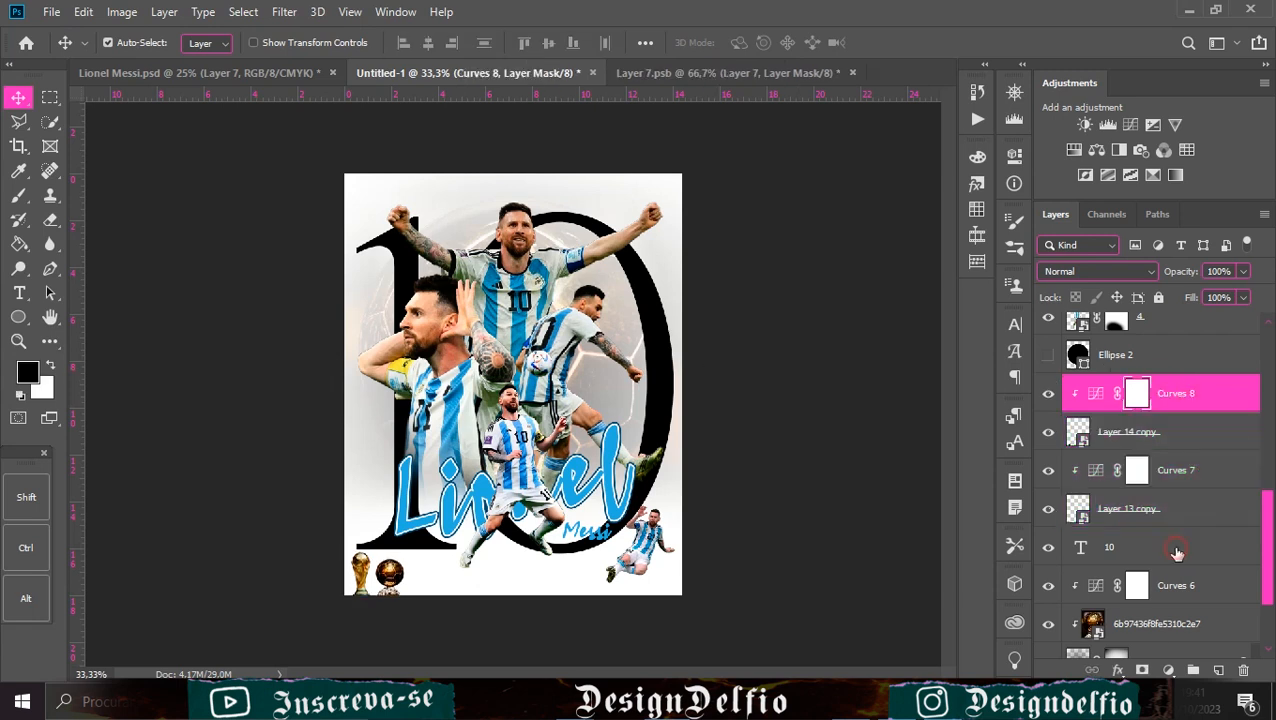
Add a new layer directly above the Messi text layer and put a white fill on it with the Paint Bucket
left_click(1176, 554)
scroll(1160, 460, "up", 6)
left_click(1142, 335)
left_click(1140, 376)
left_click(1218, 670)
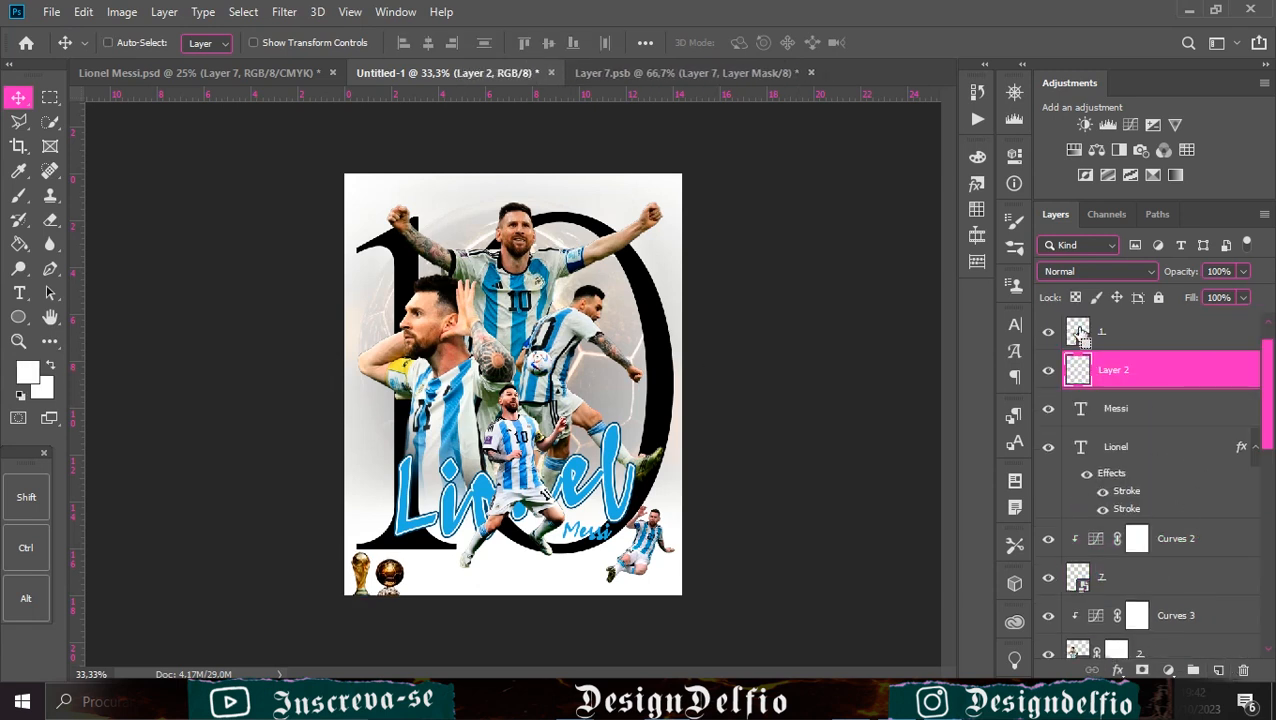
key("g")
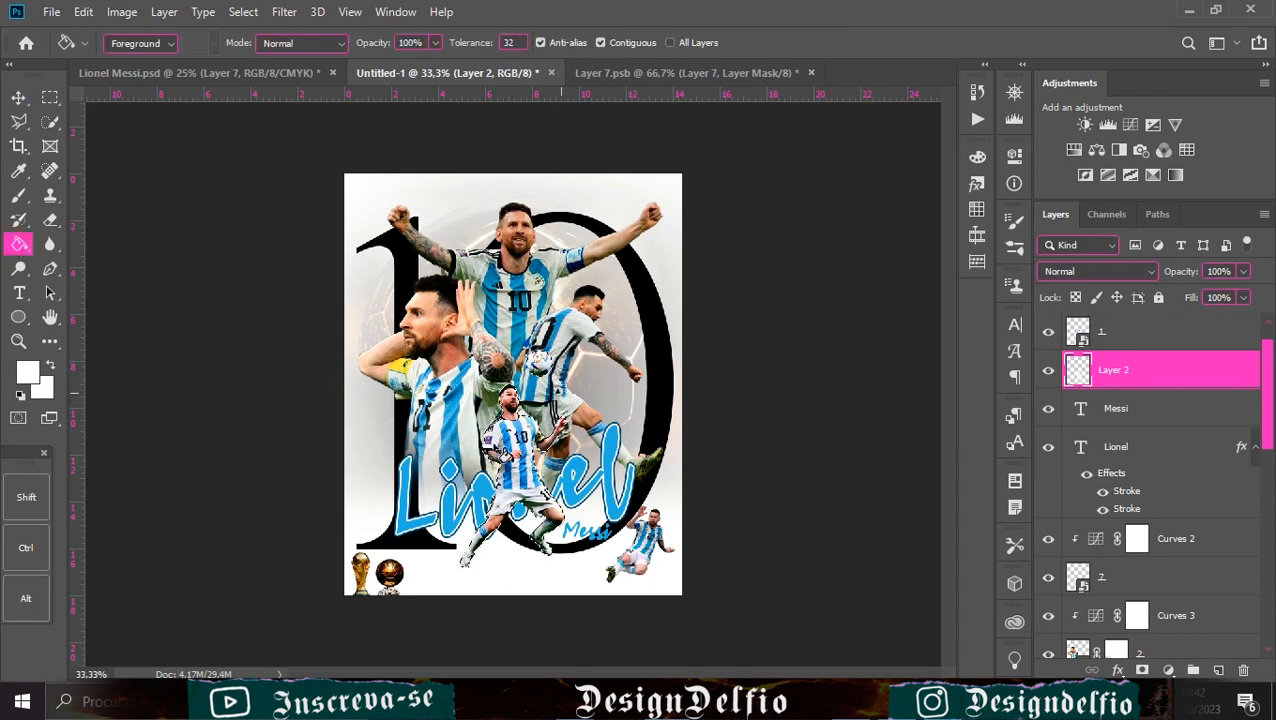
Convert the white fill layer behind the front full-body cutout to a smart object and apply a 27,7 px Gaussian Blur
right_click(1140, 368)
left_click(975, 259)
left_click(284, 11)
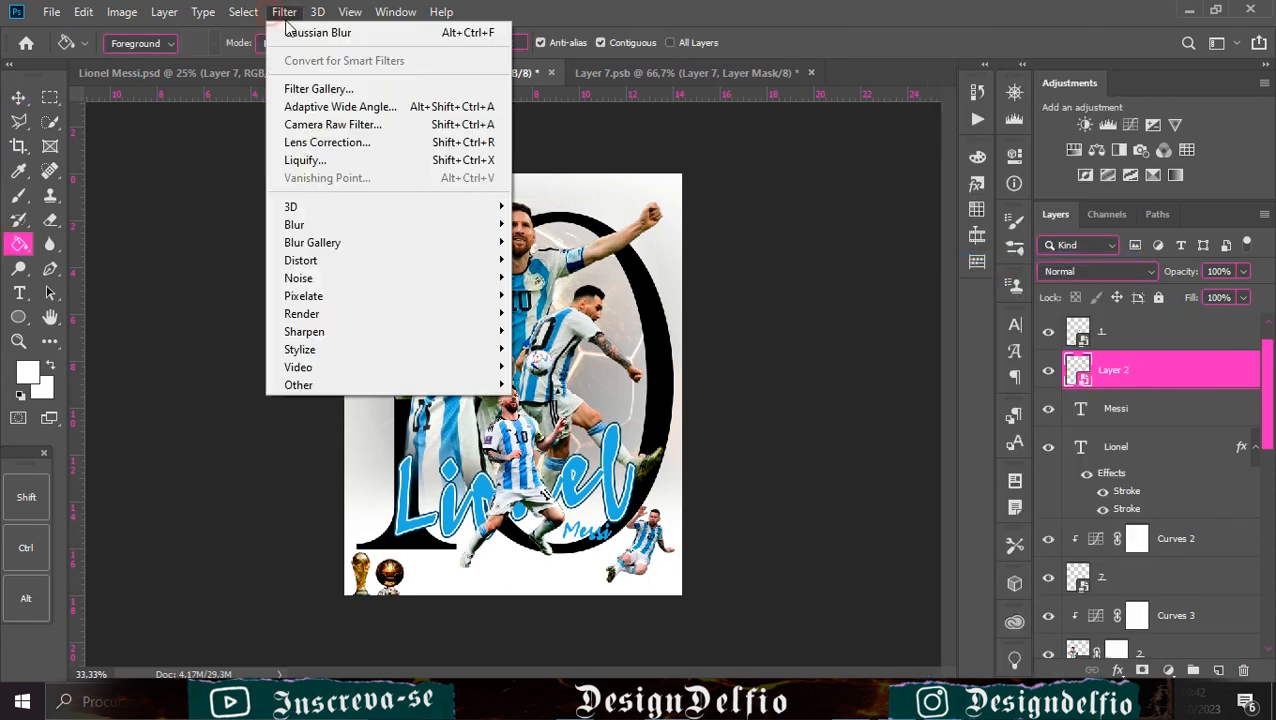
left_click(555, 295)
left_click(940, 357)
left_click_drag(1011, 276, 1009, 226)
left_click_drag(1053, 414, 994, 414)
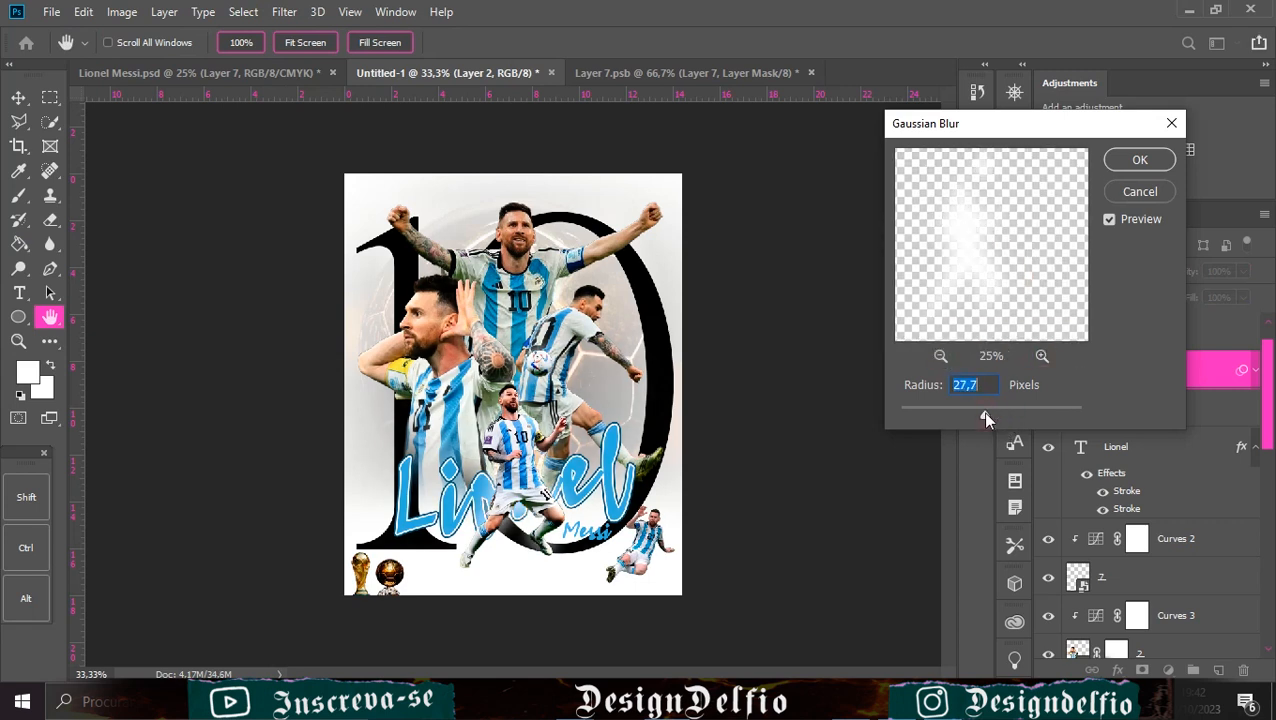
left_click(1138, 159)
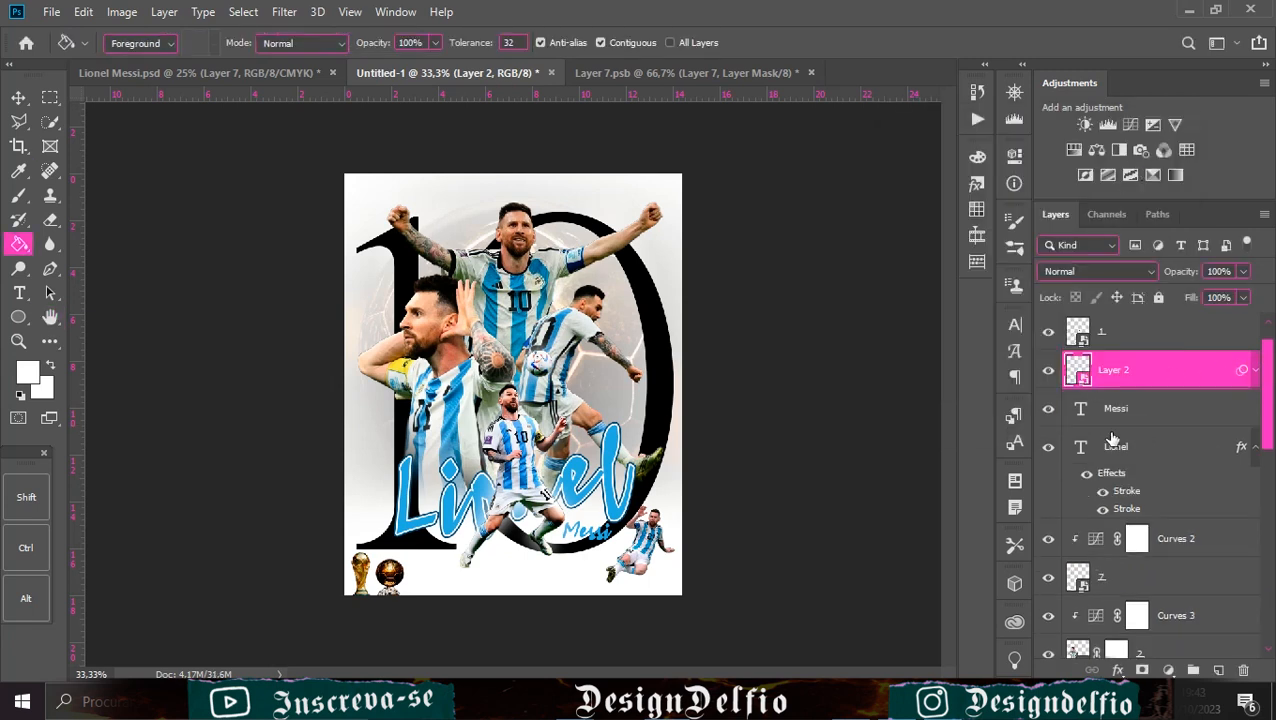
Add a new layer directly beneath the large side-profile portrait cutout and load that cutout's outline as a selection
scroll(1133, 379, "down", 3)
left_click(1086, 502)
left_click(1048, 500)
left_click(1048, 500)
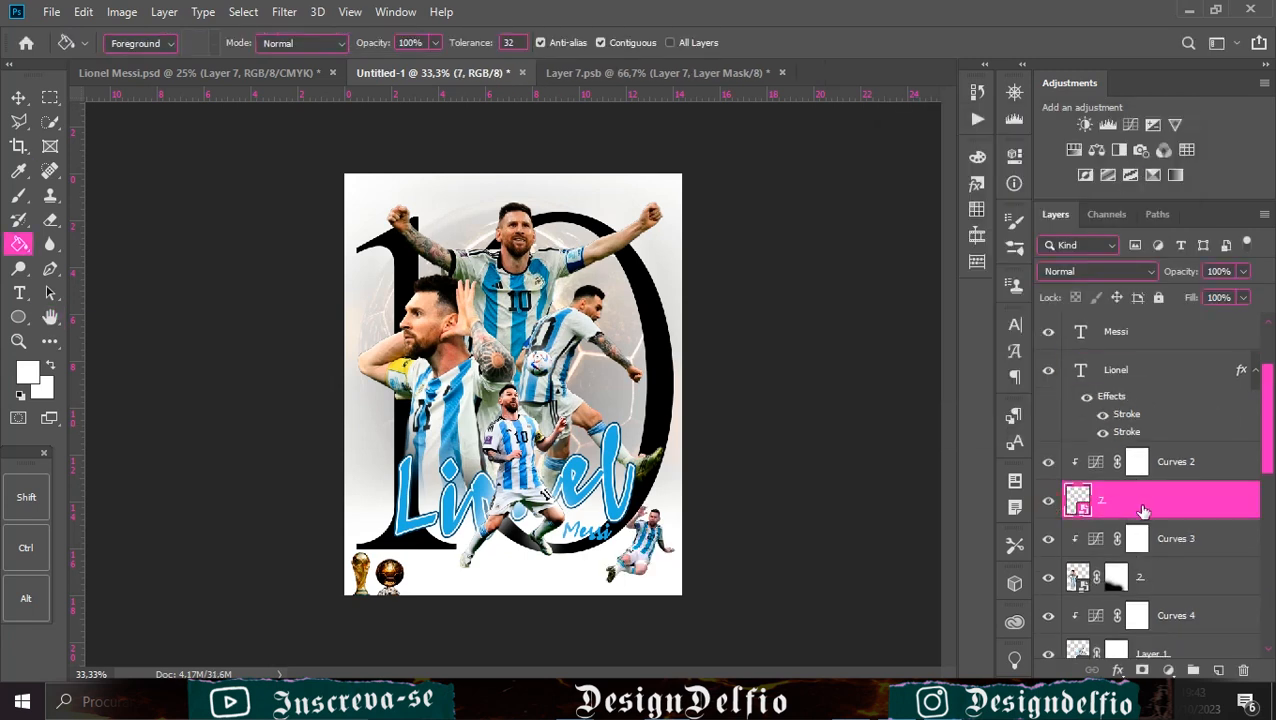
scroll(1060, 480, "down", 4)
left_click(1075, 423)
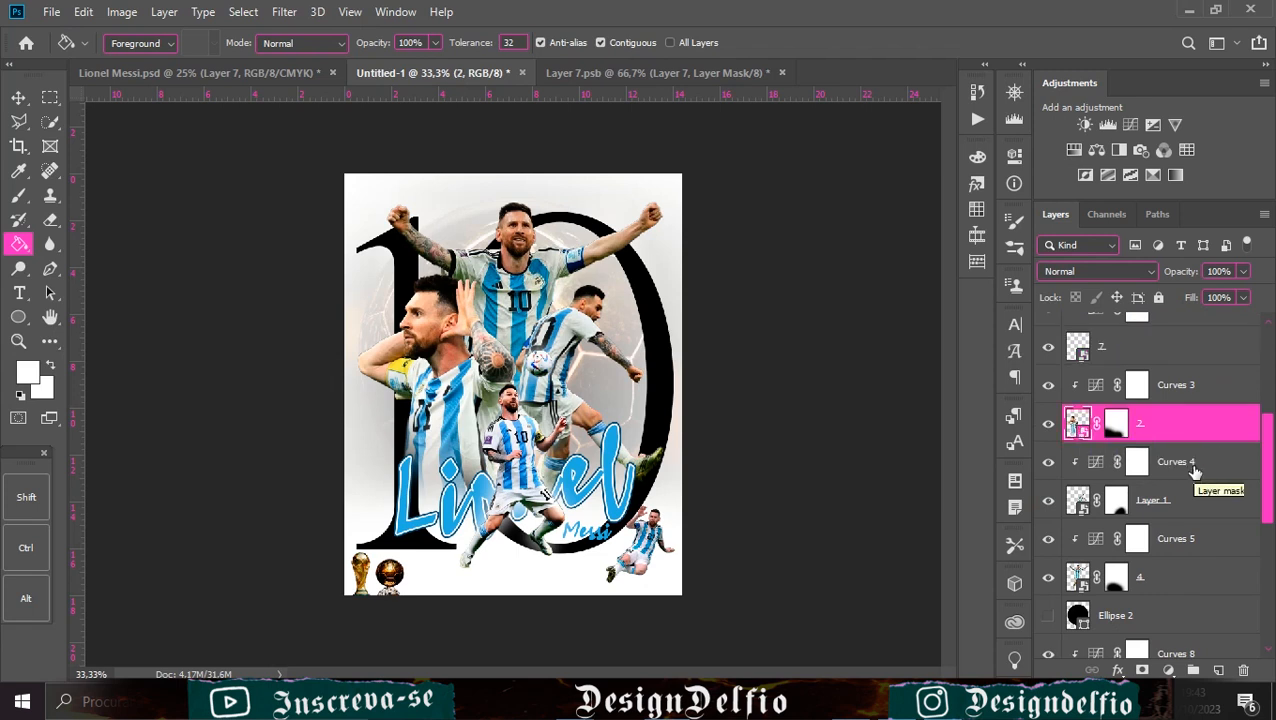
left_click(1137, 461)
key("ctrl+shift+alt+n")
left_click(1077, 423, "ctrl")
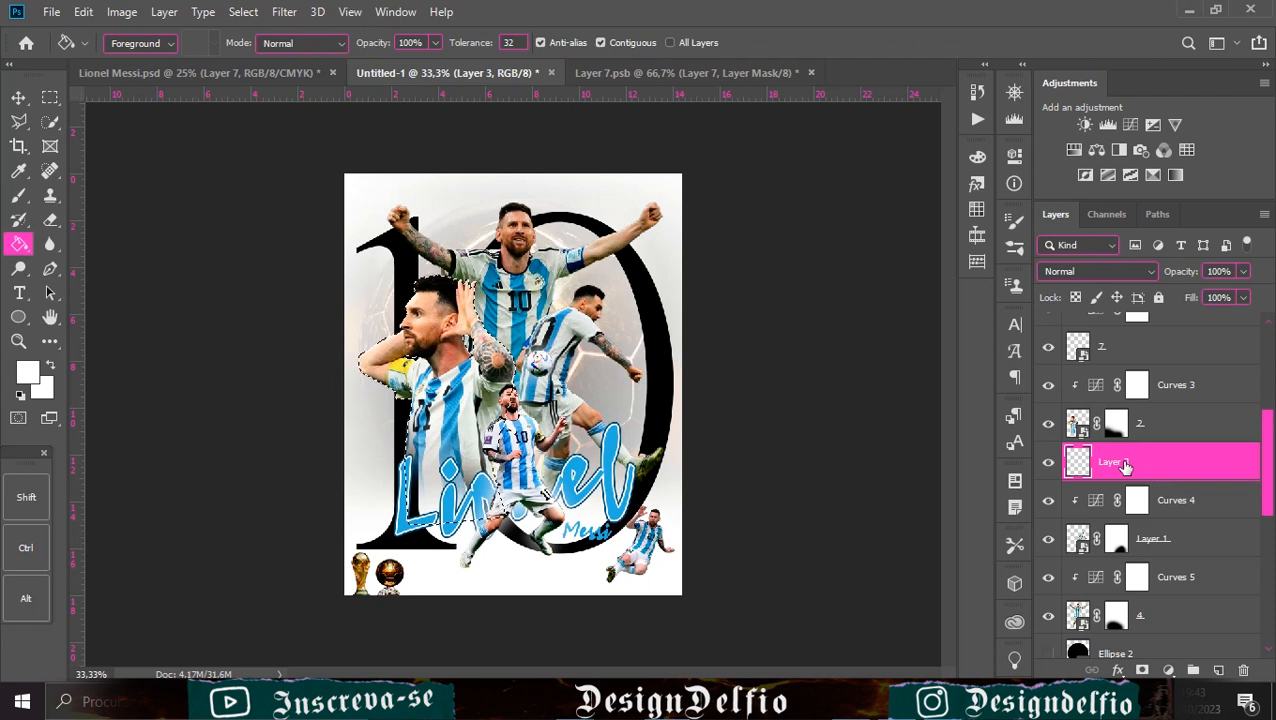
Fill the portrait-shaped selection with white on the new layer and deselect it
left_click(1142, 670)
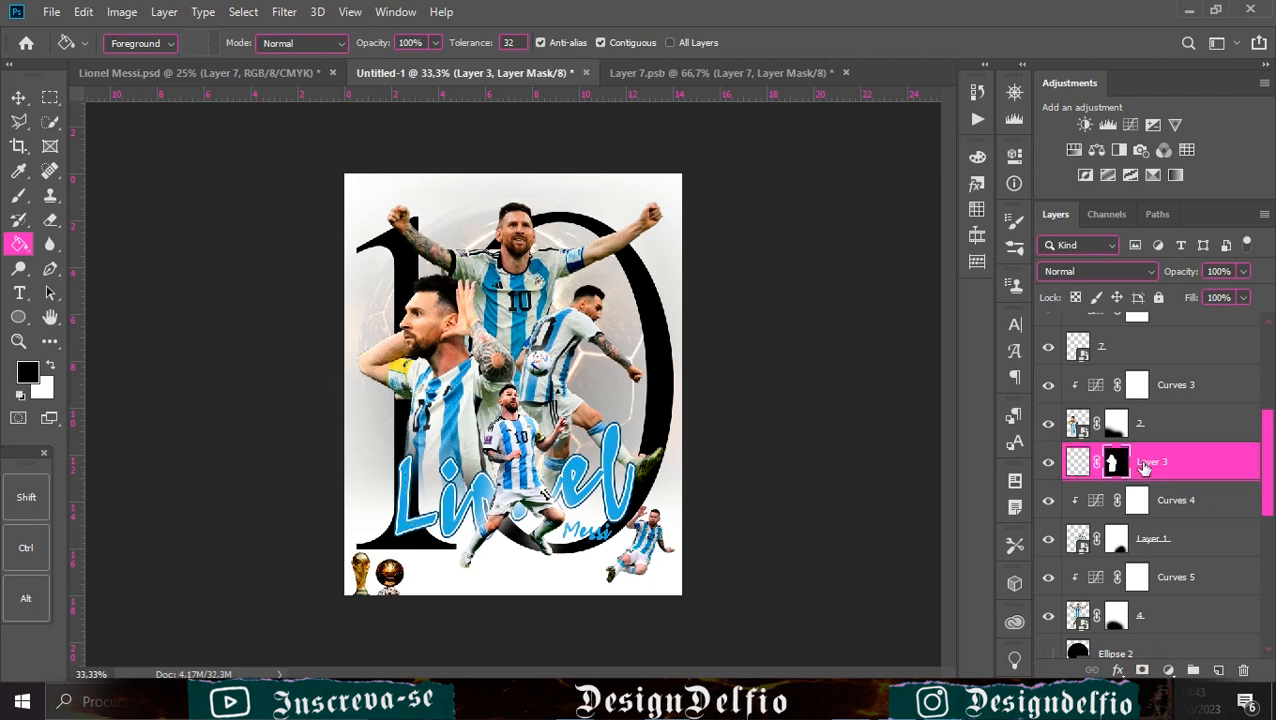
key("ctrl+z")
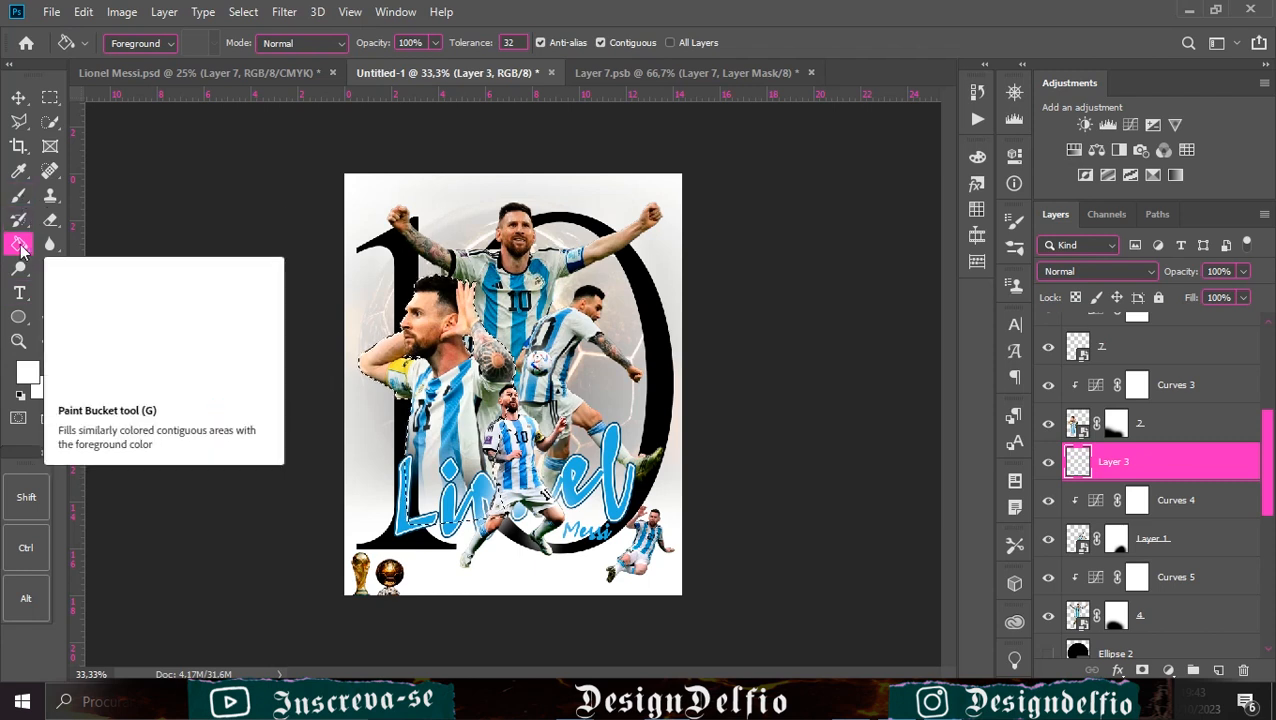
left_click(18, 98)
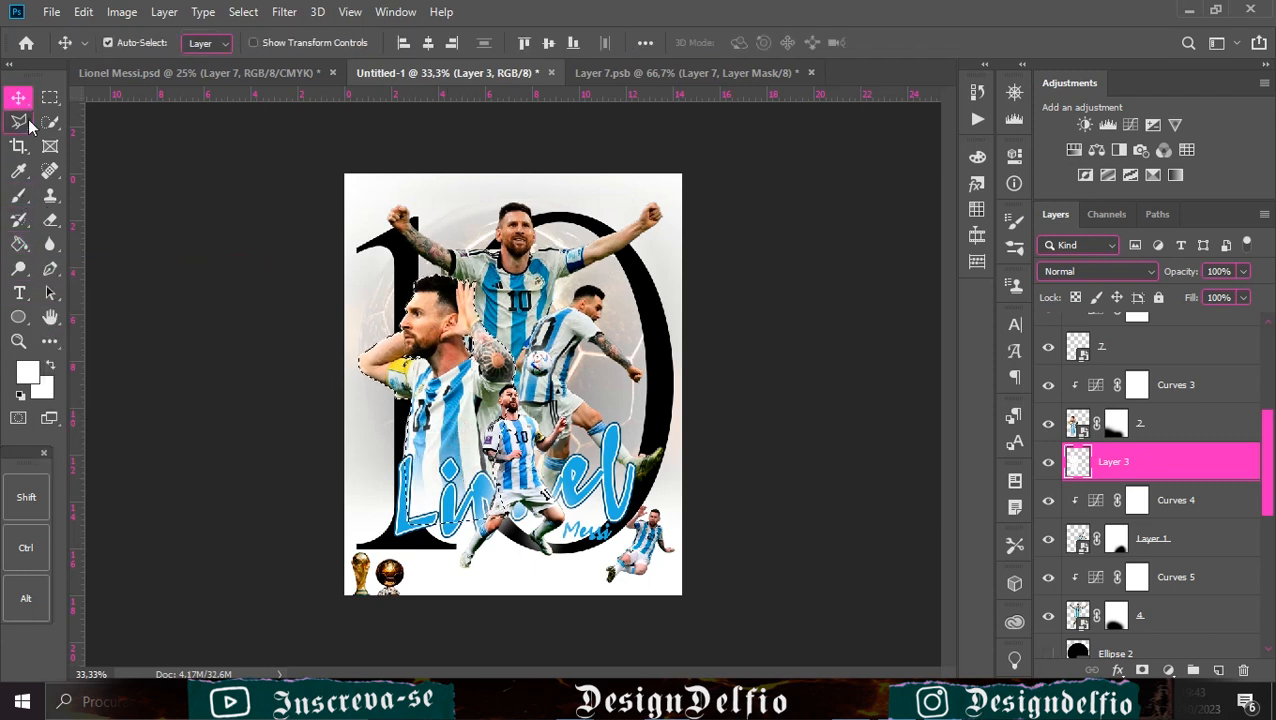
key("ctrl+d")
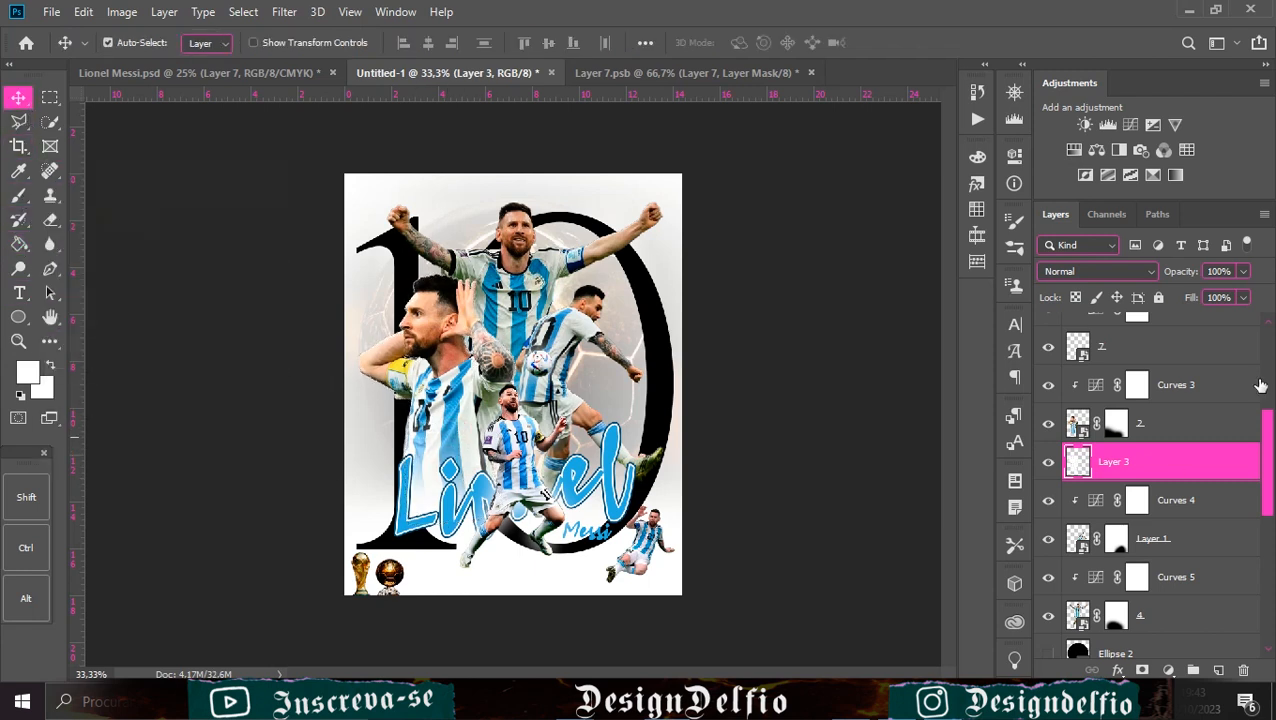
Convert the portrait's white silhouette layer to a smart object and apply a 27,7 px Gaussian Blur
right_click(1176, 469)
left_click(1088, 313)
left_click(284, 11)
mouse_move(390, 224)
left_click(590, 295)
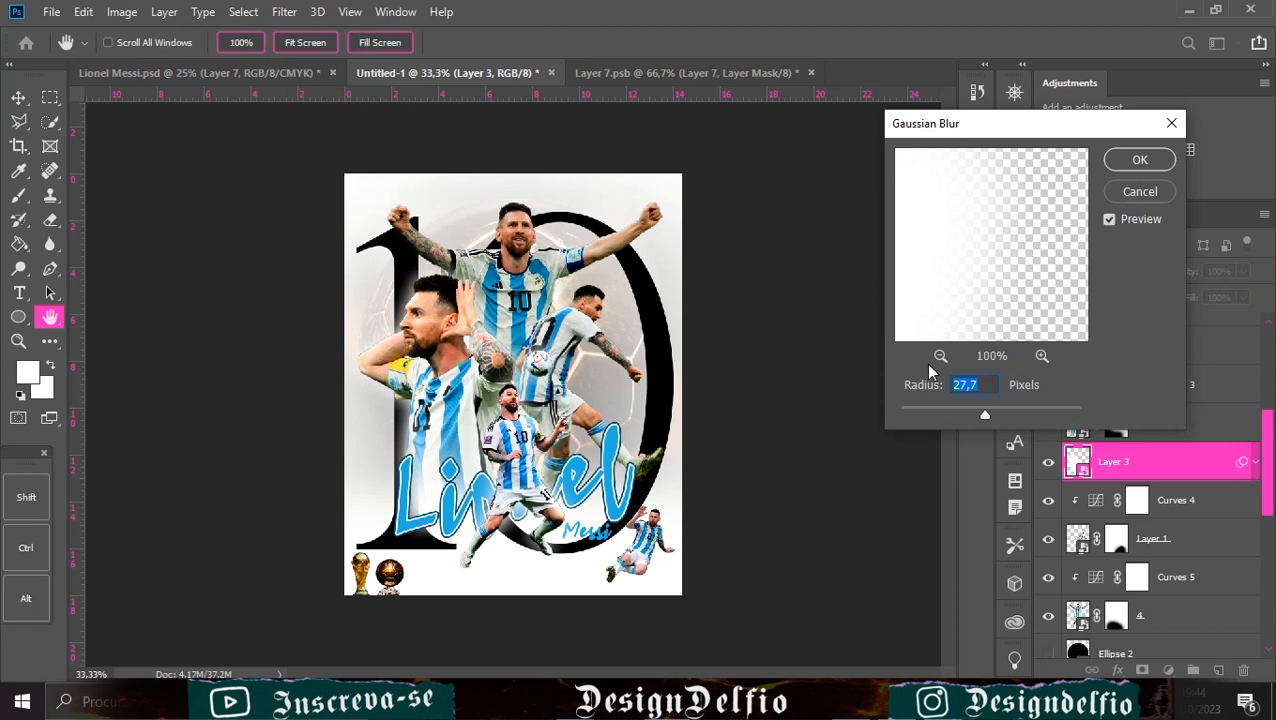
left_click(1140, 160)
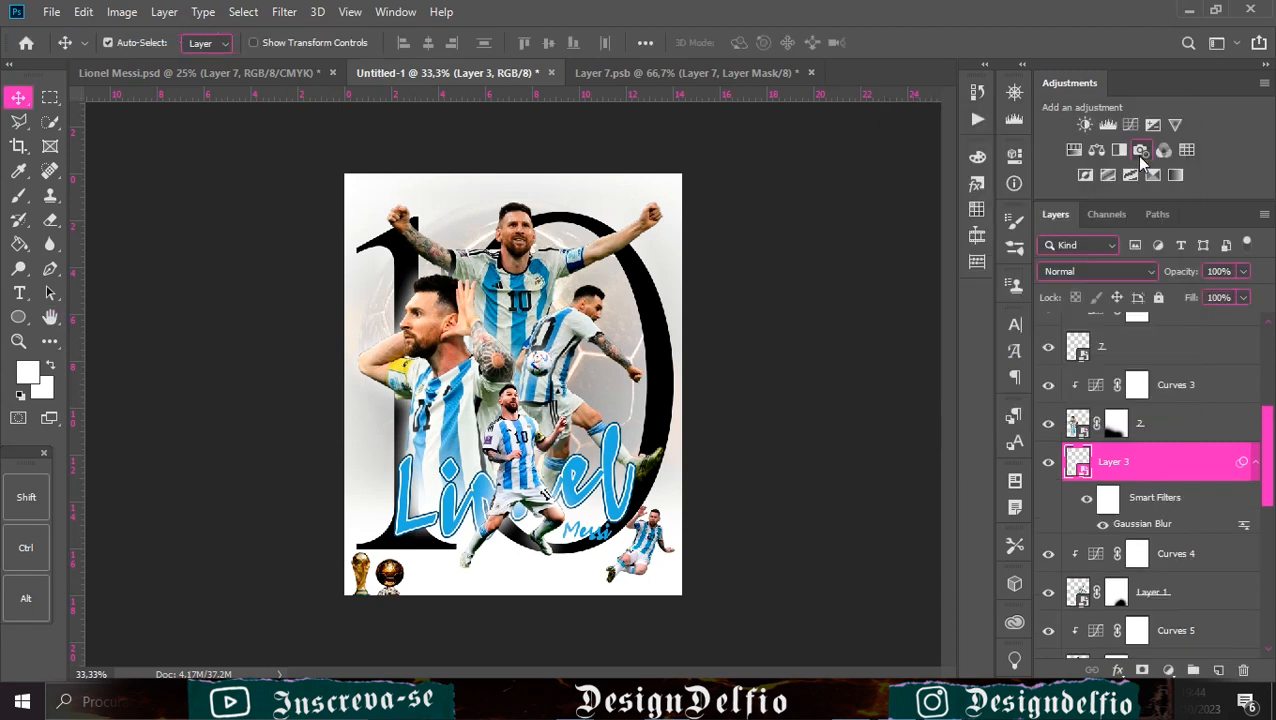
Nudge the small kneeling player cutout right and down toward the poster's corner
left_click(649, 551)
key("Right")
key("Right")
key("Right")
key("Right")
key("Right")
key("Right")
key("Right")
key("Right")
key("Right")
key("Right")
key("Right")
key("Right")
key("Right")
key("Right")
key("Right")
key("Right")
key("Right")
key("Right")
key("Right")
key("Right")
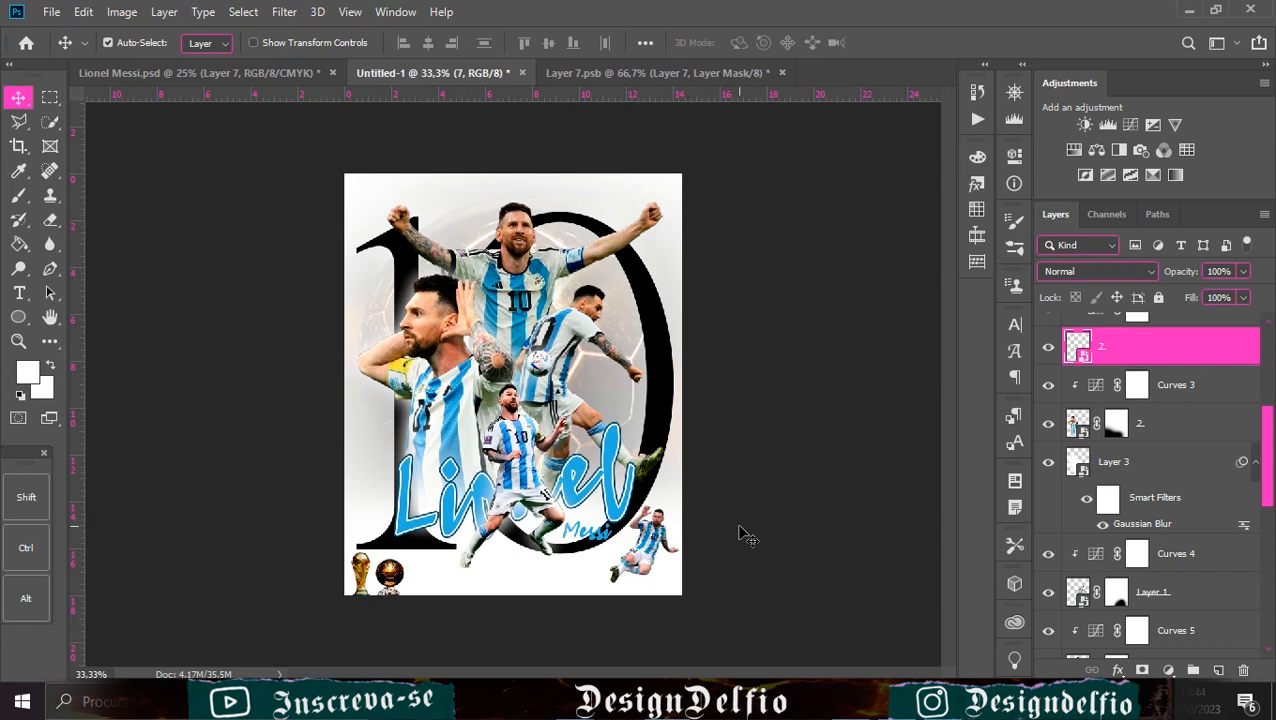
key("Down")
key("Down")
key("Down")
key("Down")
key("Down")
key("Down")
key("Down")
key("Down")
key("Down")
key("Down")
key("Down")
key("Down")
key("Down")
key("Down")
key("Down")
key("Down")
key("Down")
key("Down")
key("Down")
key("Down")
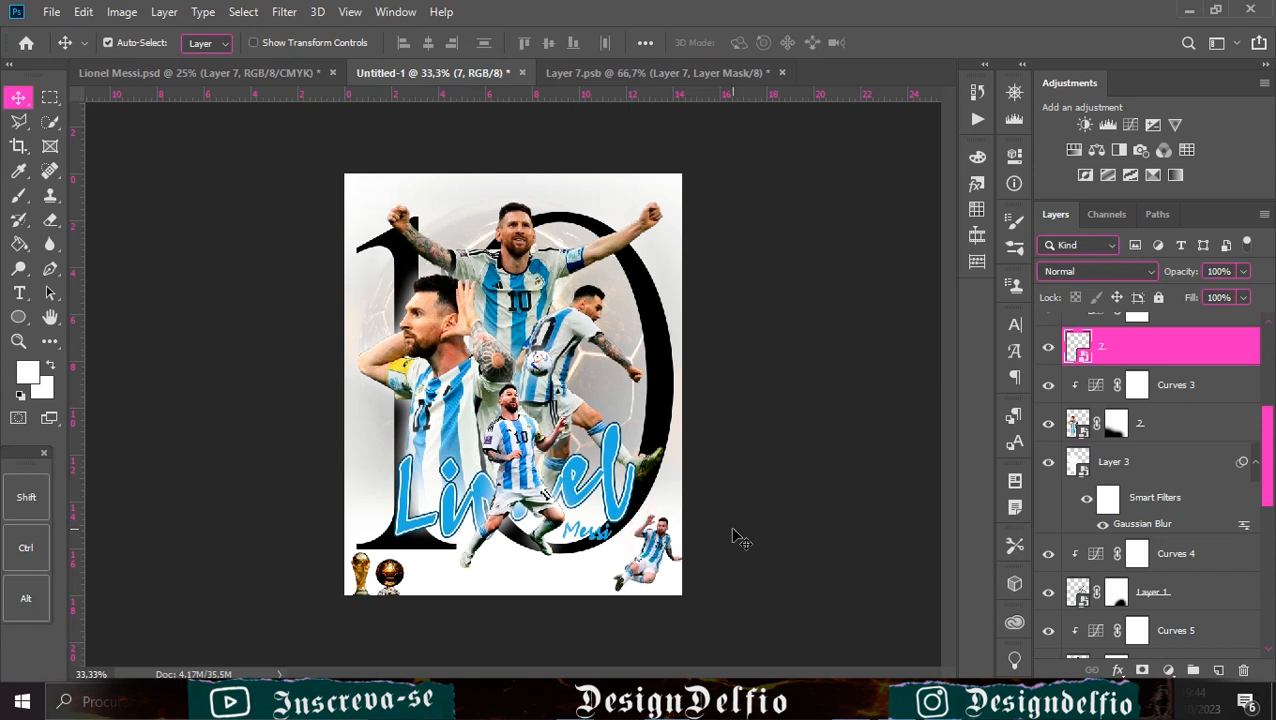
Add a new layer beneath the running player cutout, fill that cutout's outline with white and deselect it
left_click(584, 348)
scroll(1155, 595, "down", 2)
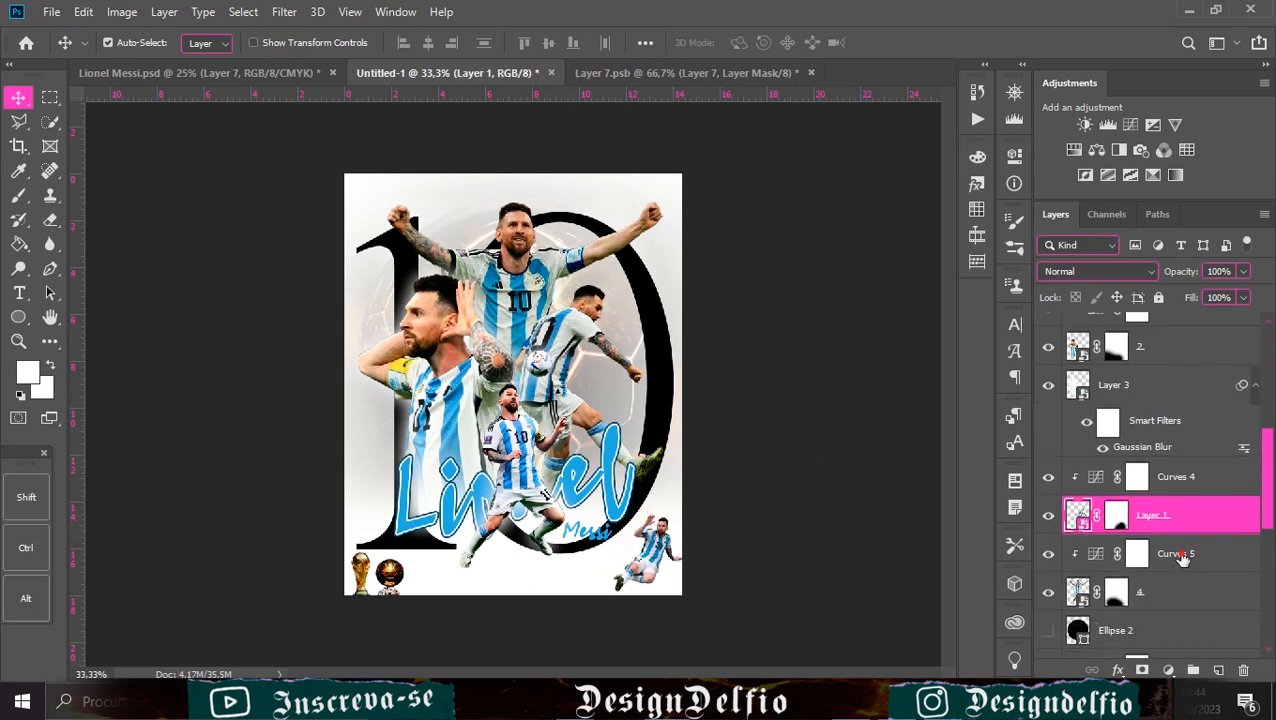
left_click(1182, 560)
left_click(1218, 670)
left_click(1090, 522, "ctrl")
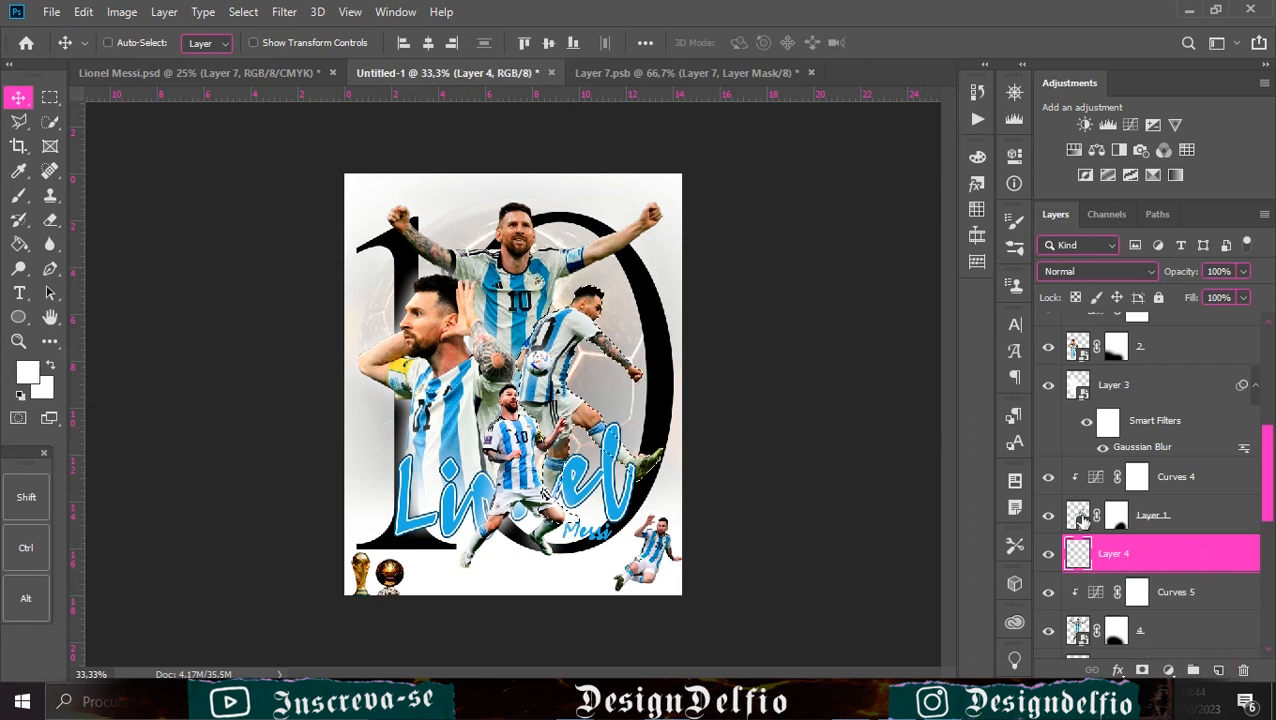
key("g")
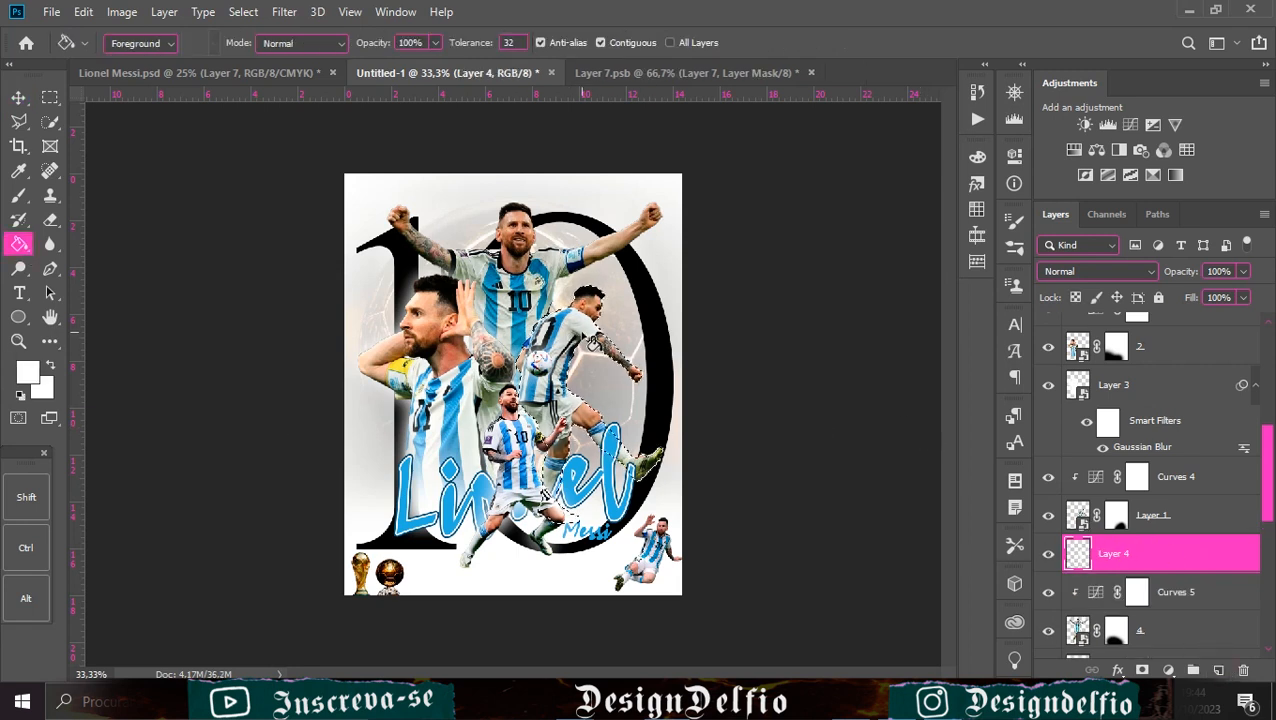
key("v")
key("ctrl+d")
Convert the running player's white silhouette layer to a smart object and apply a 27,7 px Gaussian Blur
right_click(1207, 558)
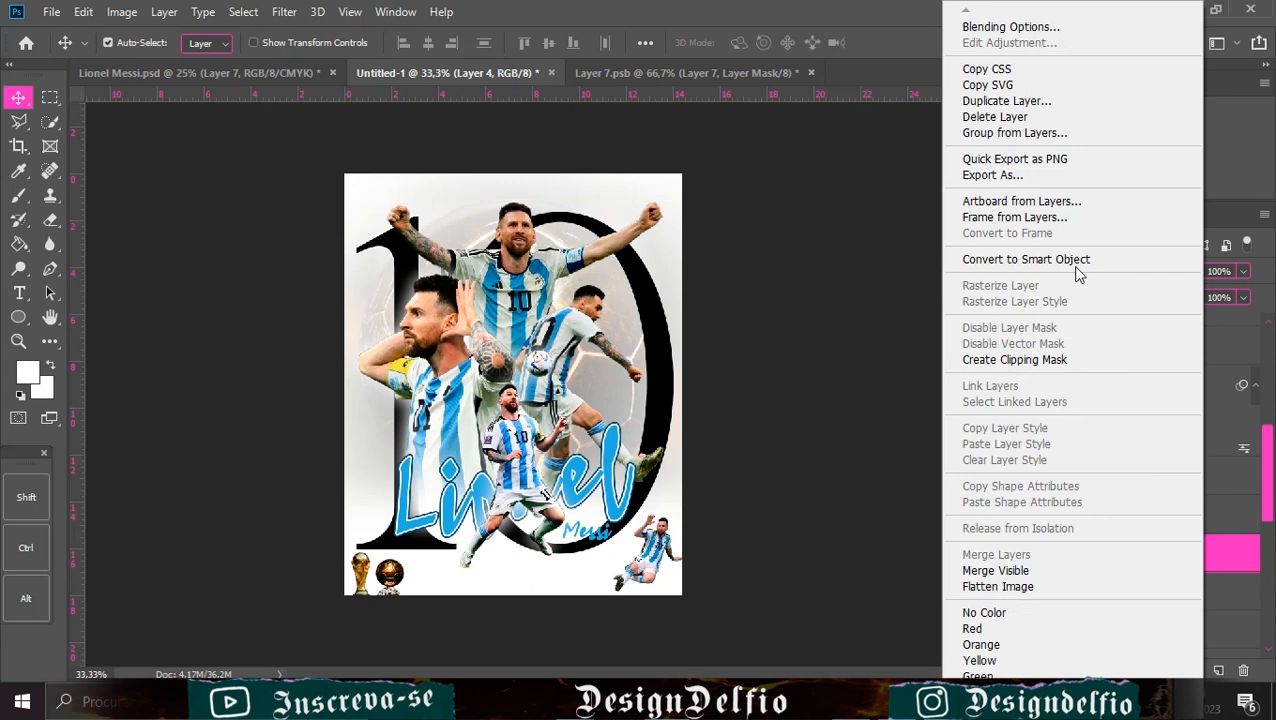
left_click(1113, 264)
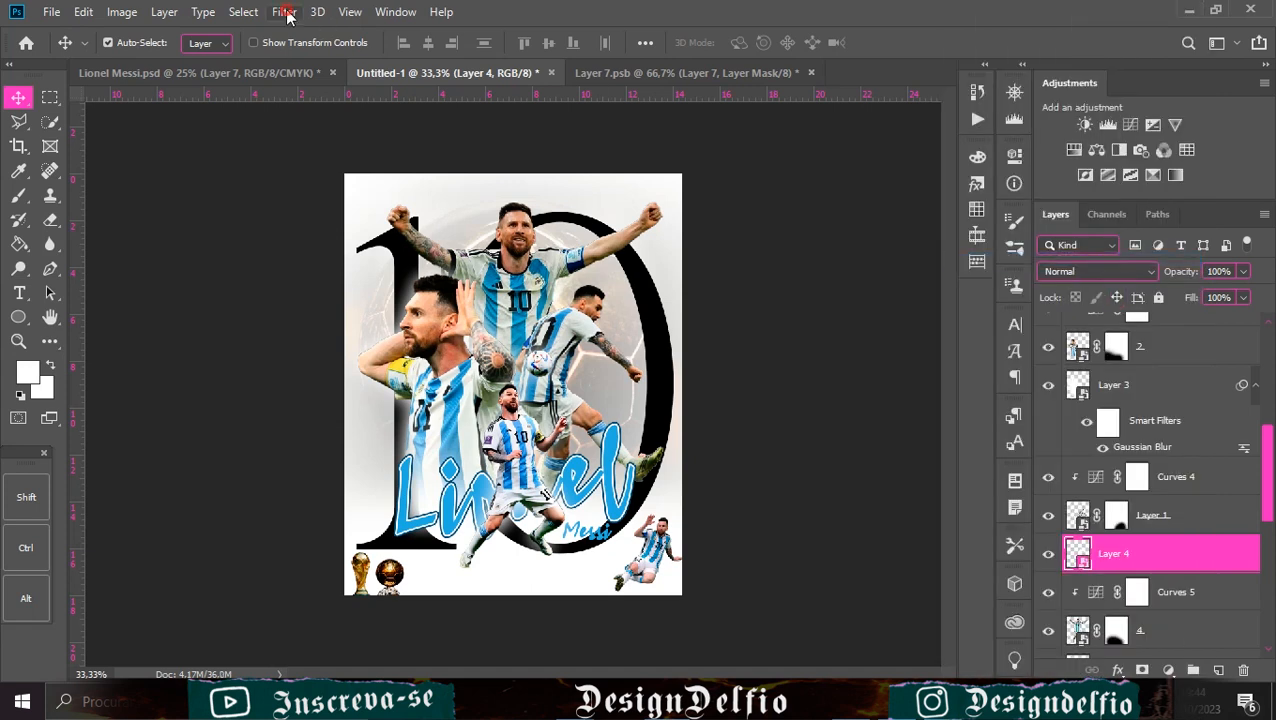
left_click(285, 12)
mouse_move(427, 230)
left_click(556, 291)
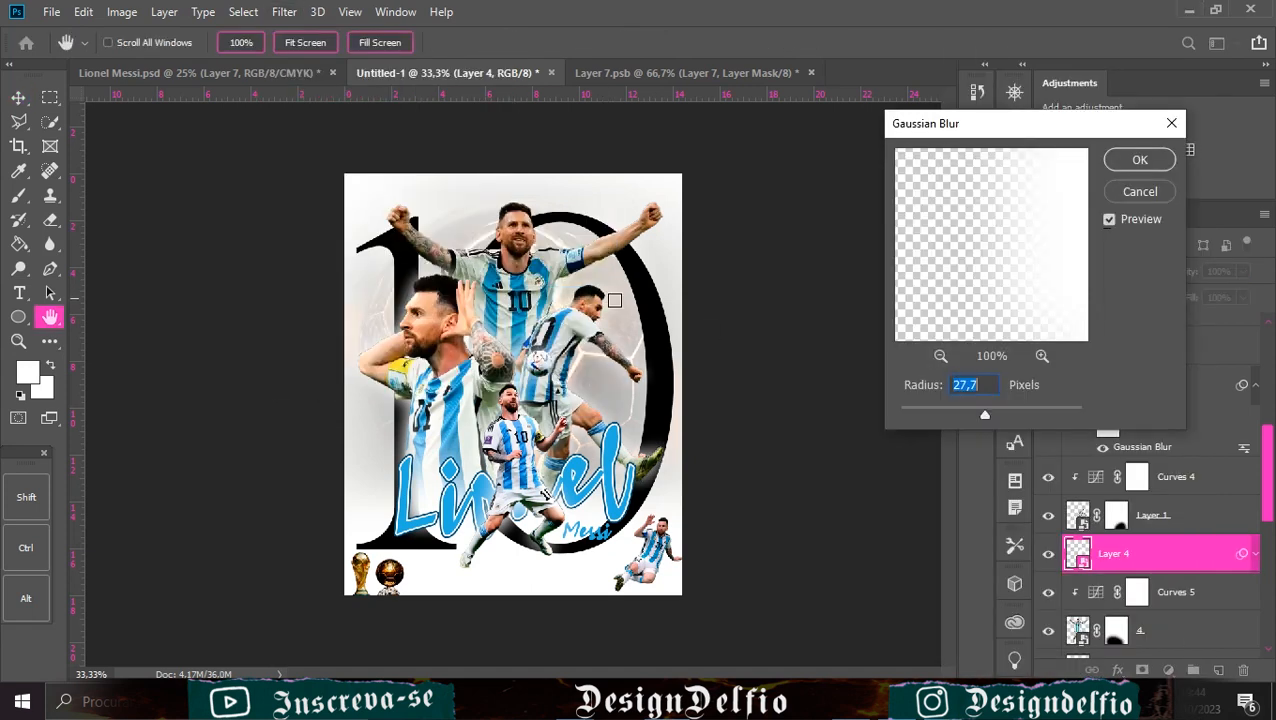
left_click(941, 357)
left_click_drag(1014, 262, 1014, 285)
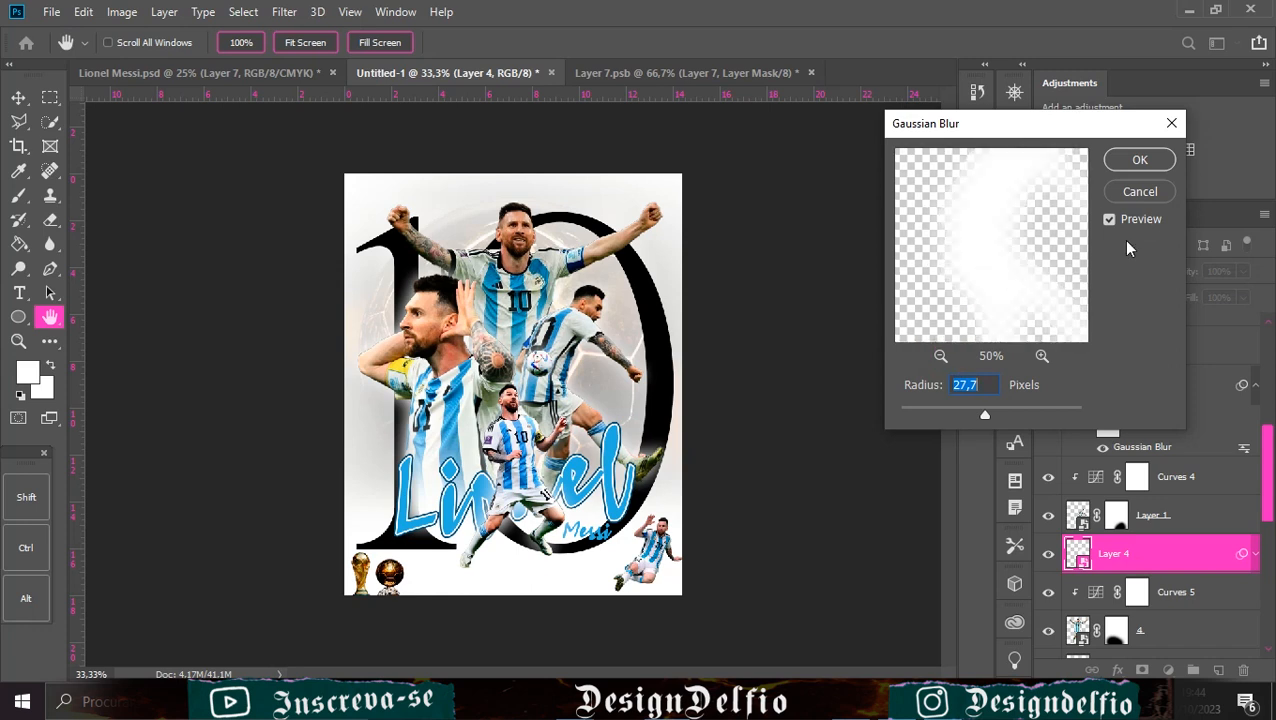
left_click(1138, 160)
Add a new layer beneath the open-armed player cutout, fill that cutout's outline with white and deselect it
scroll(1143, 524, "down", 2)
left_click(1077, 492)
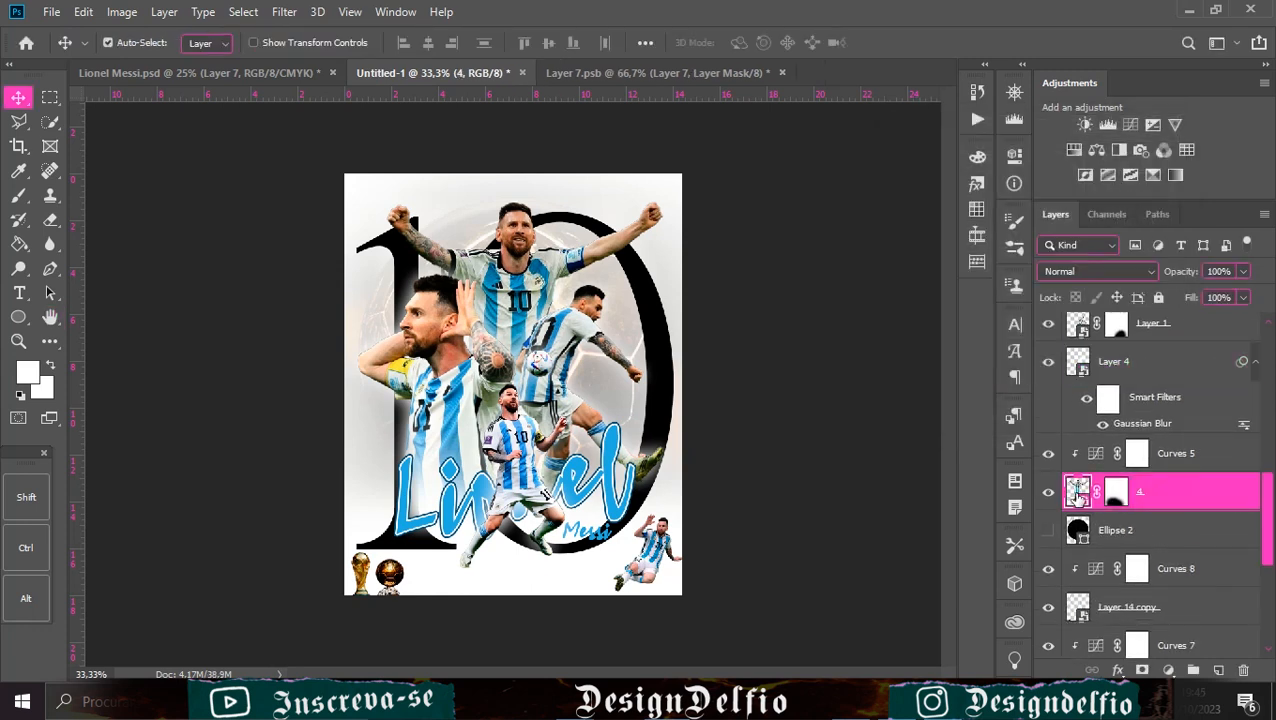
left_click(1077, 492, "ctrl")
left_click(1140, 530)
left_click(1218, 670)
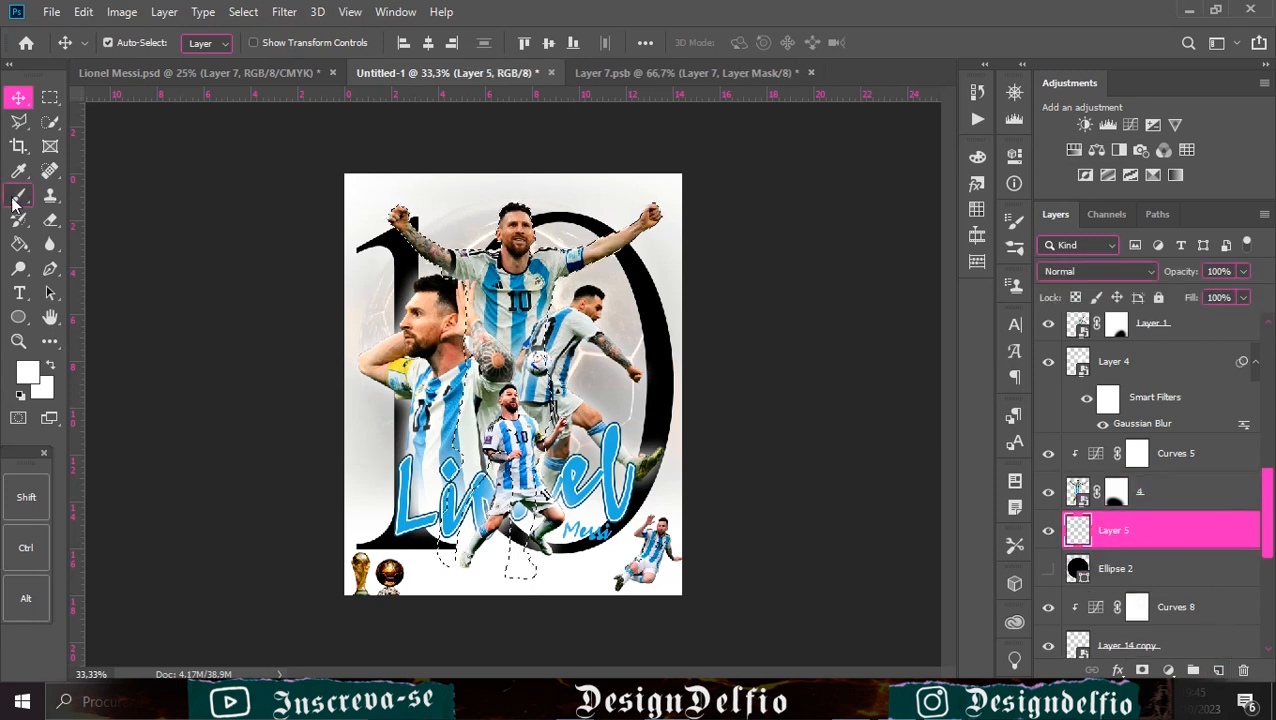
left_click(18, 244)
left_click(495, 285)
left_click(18, 99)
key("ctrl+d")
Turn the open-armed player's white silhouette layer into a smart object and apply a 27,7 px Gaussian Blur
left_click(284, 11)
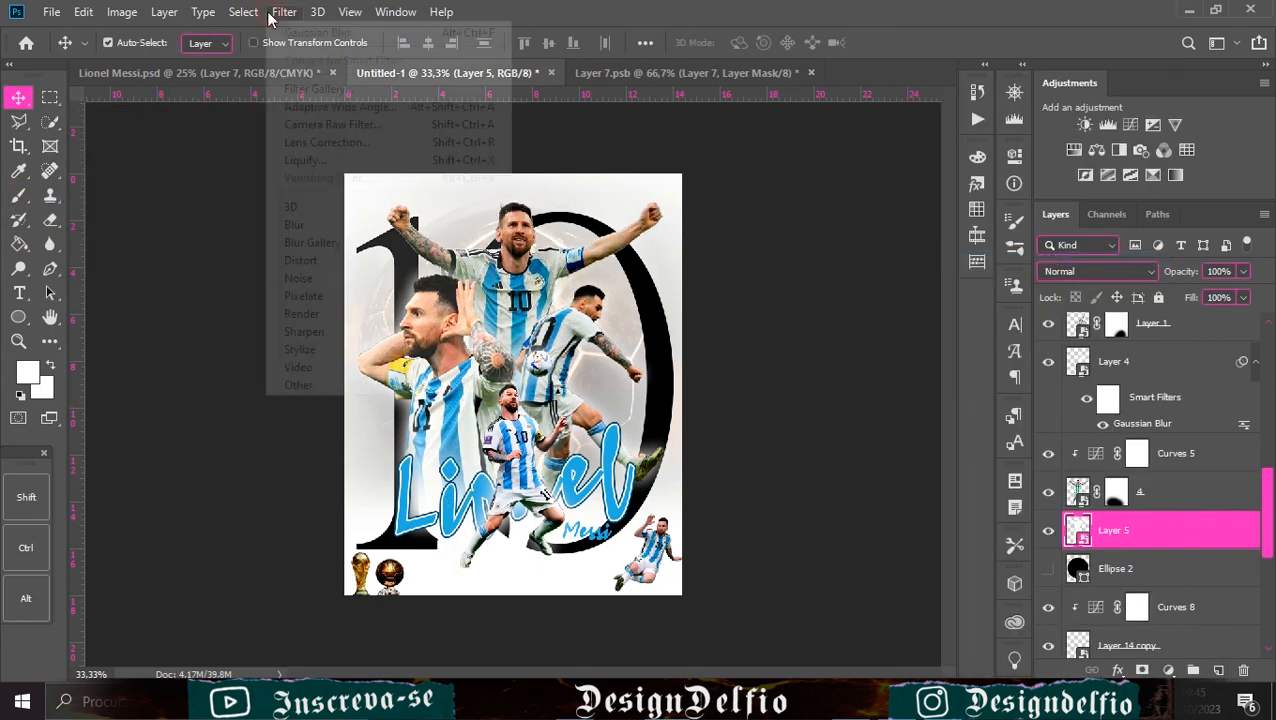
mouse_move(453, 226)
left_click(597, 305)
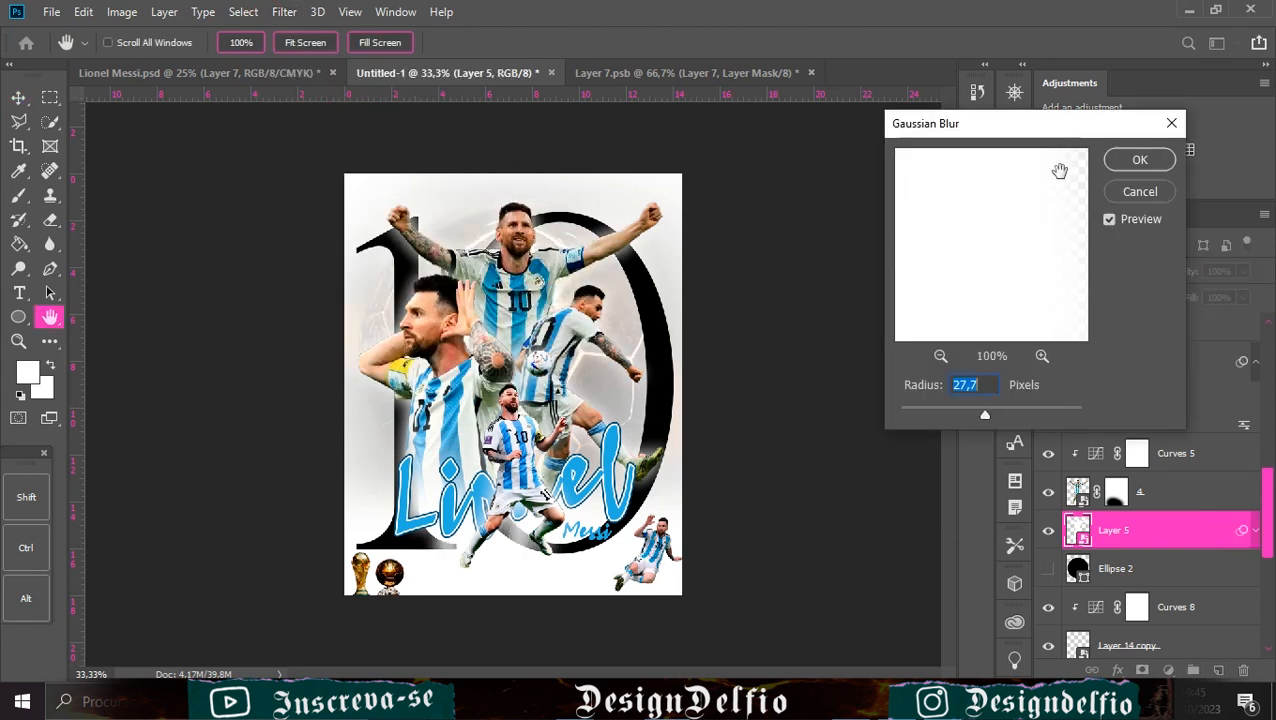
left_click(1139, 159)
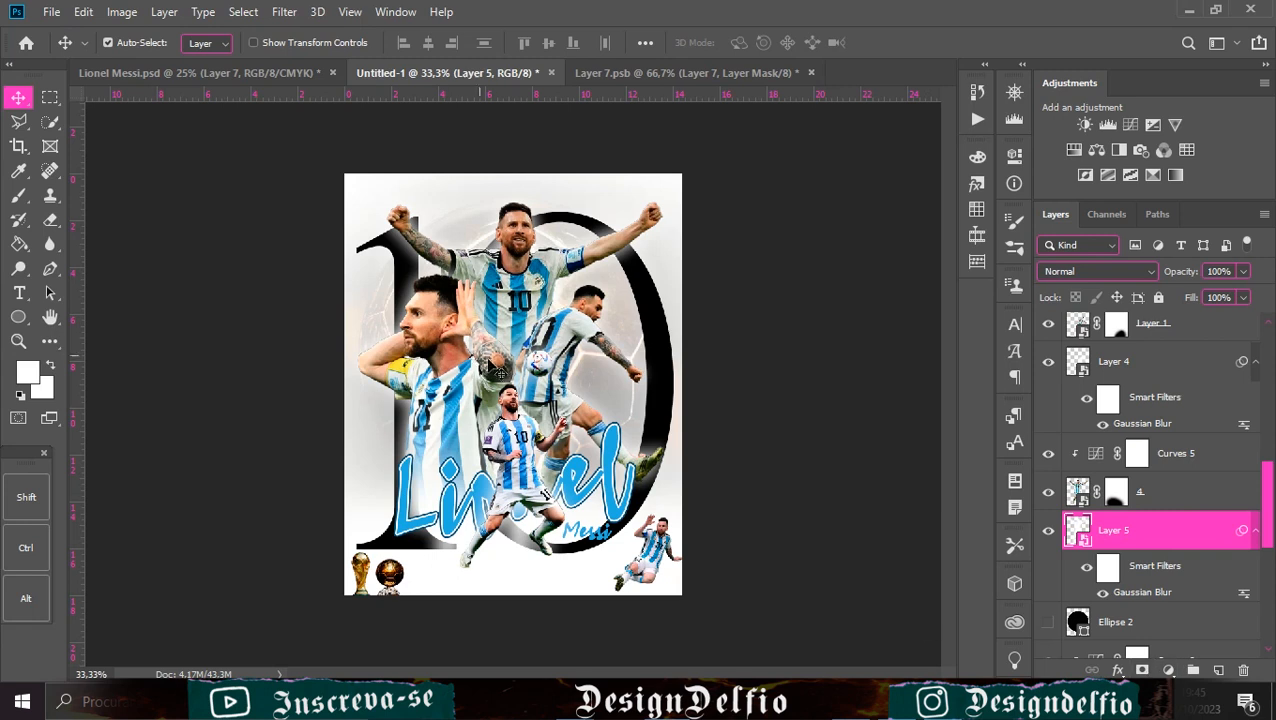
Add a layer mask to Layer 3, the portrait's glow, and hide part of it with a soft black brush
scroll(1150, 450, "up", 3)
left_click(1130, 340)
left_click(1104, 376)
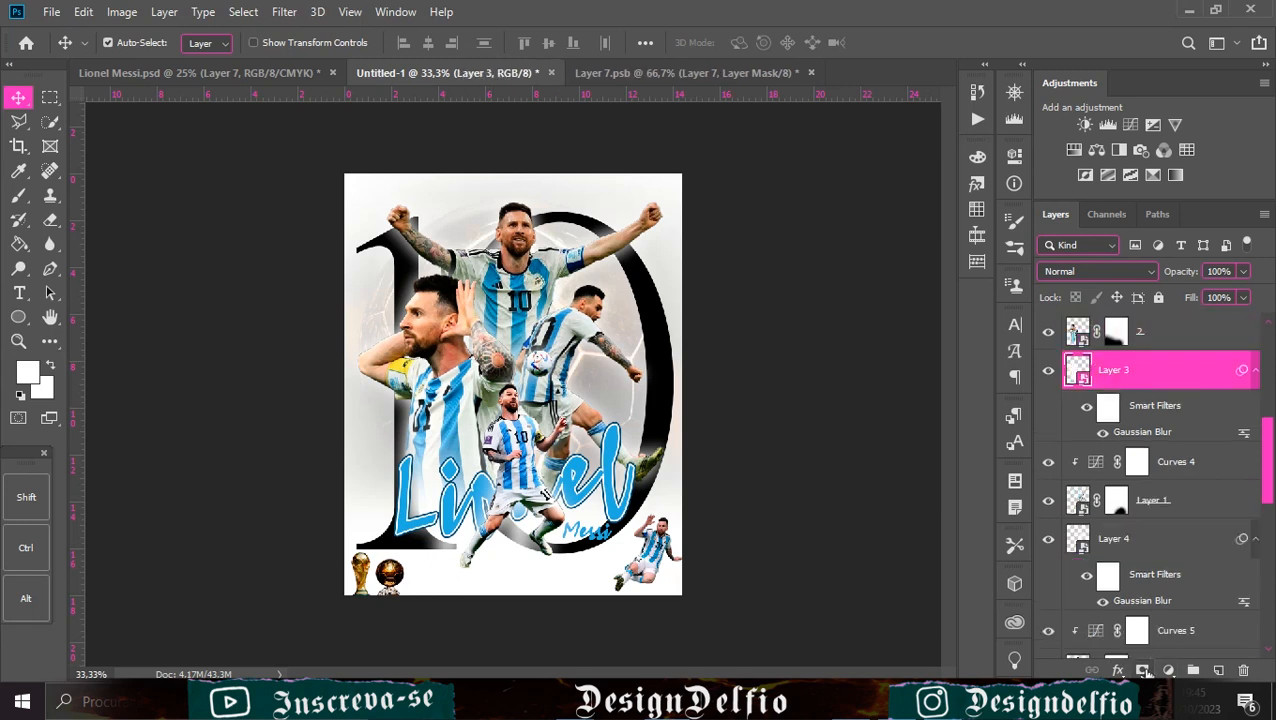
left_click(1142, 670)
key("b")
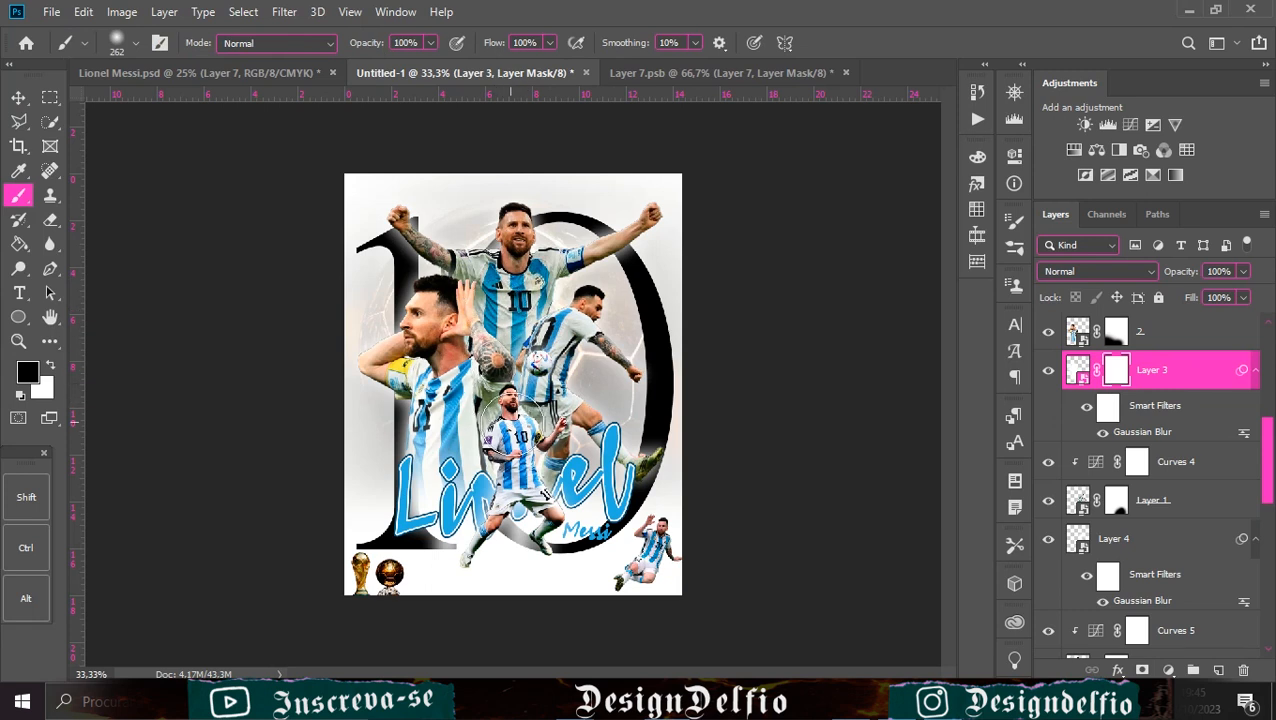
key("v")
Add a layer mask to Layer 4, the running player's glow, and hide part of it with a soft black brush
left_click(1140, 500)
left_click(1134, 540)
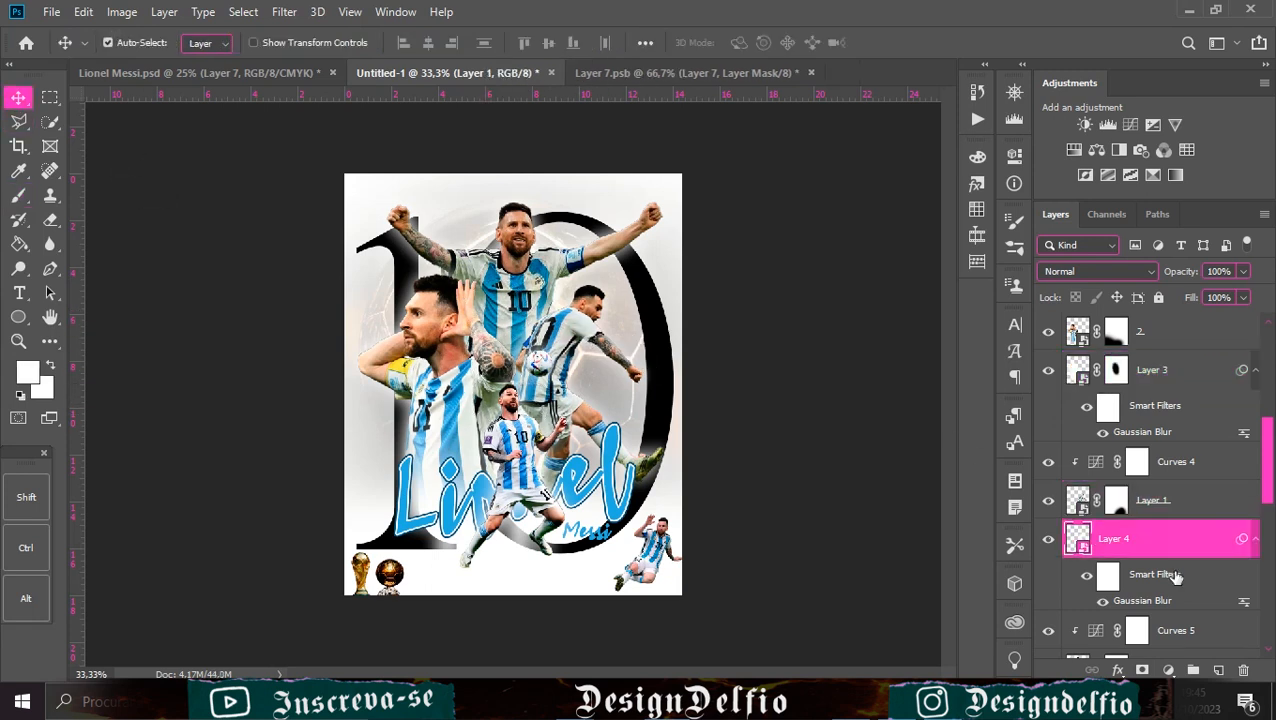
left_click(26, 199)
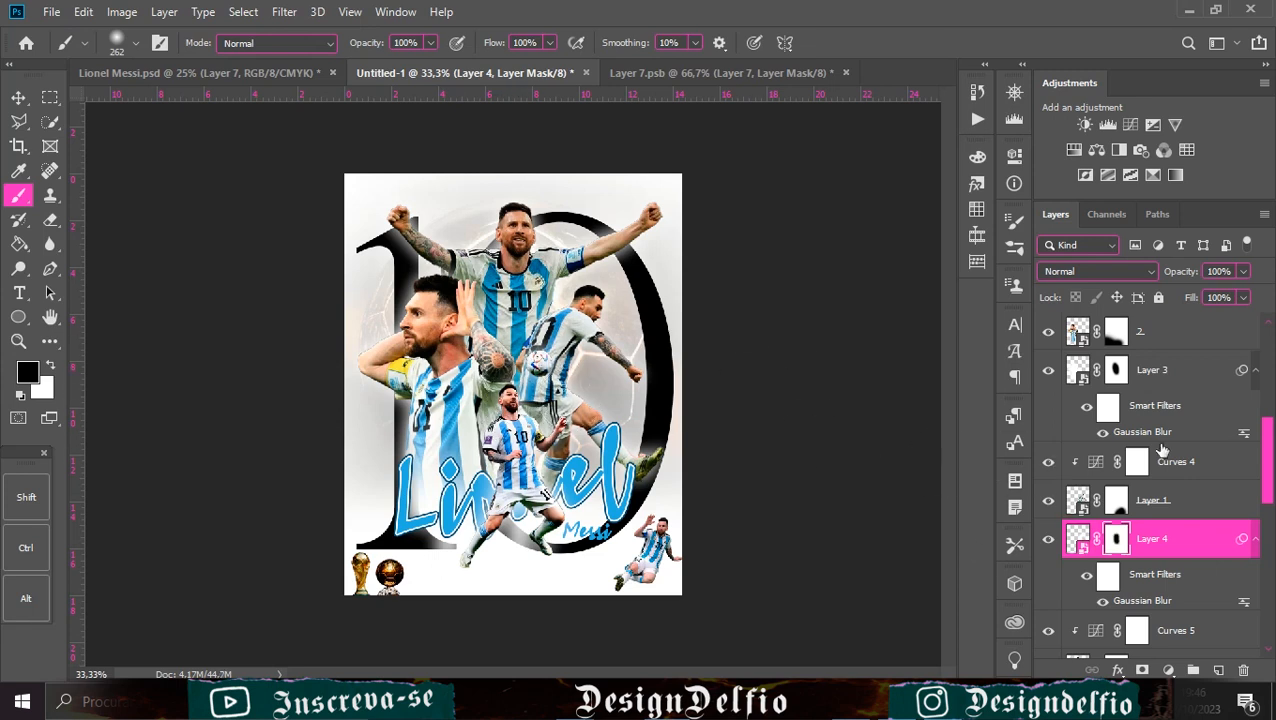
left_click(12, 100)
Add a layer mask to Layer 2, the front cutout's glow, and paint out its upper middle with a 382 px soft black brush
left_click(516, 434)
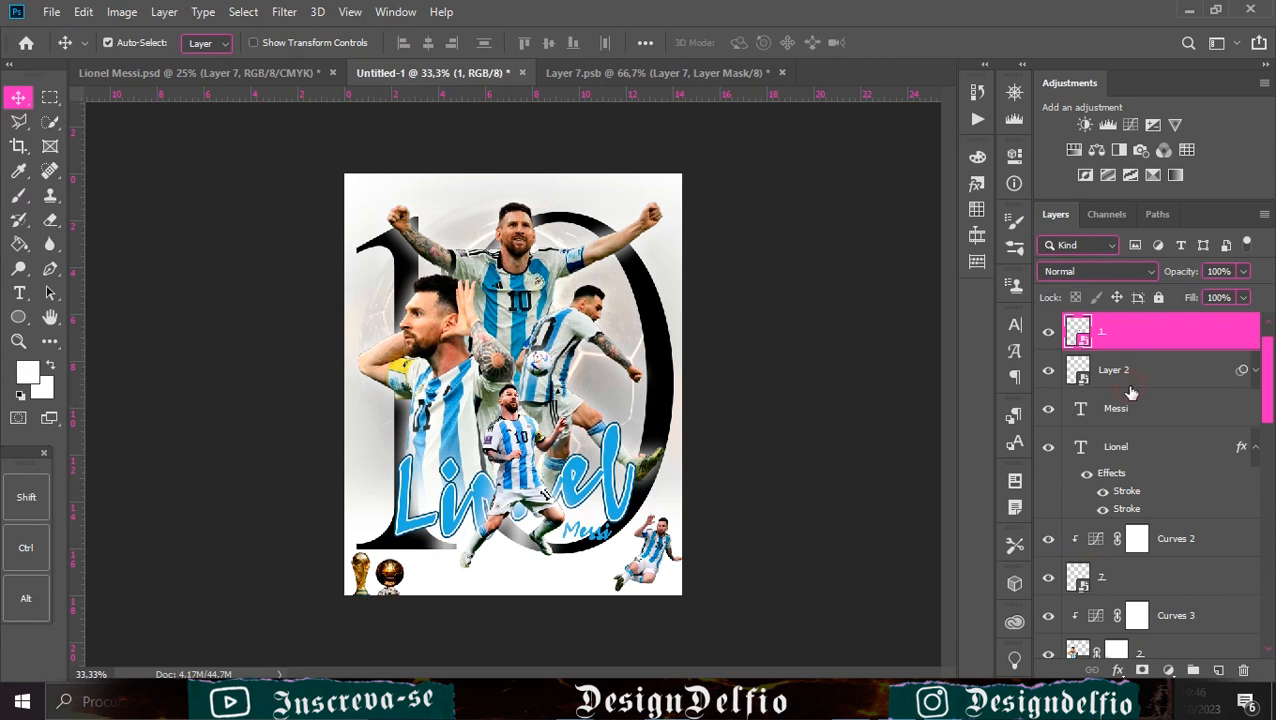
left_click(1130, 386)
left_click(1255, 371)
left_click(1146, 671)
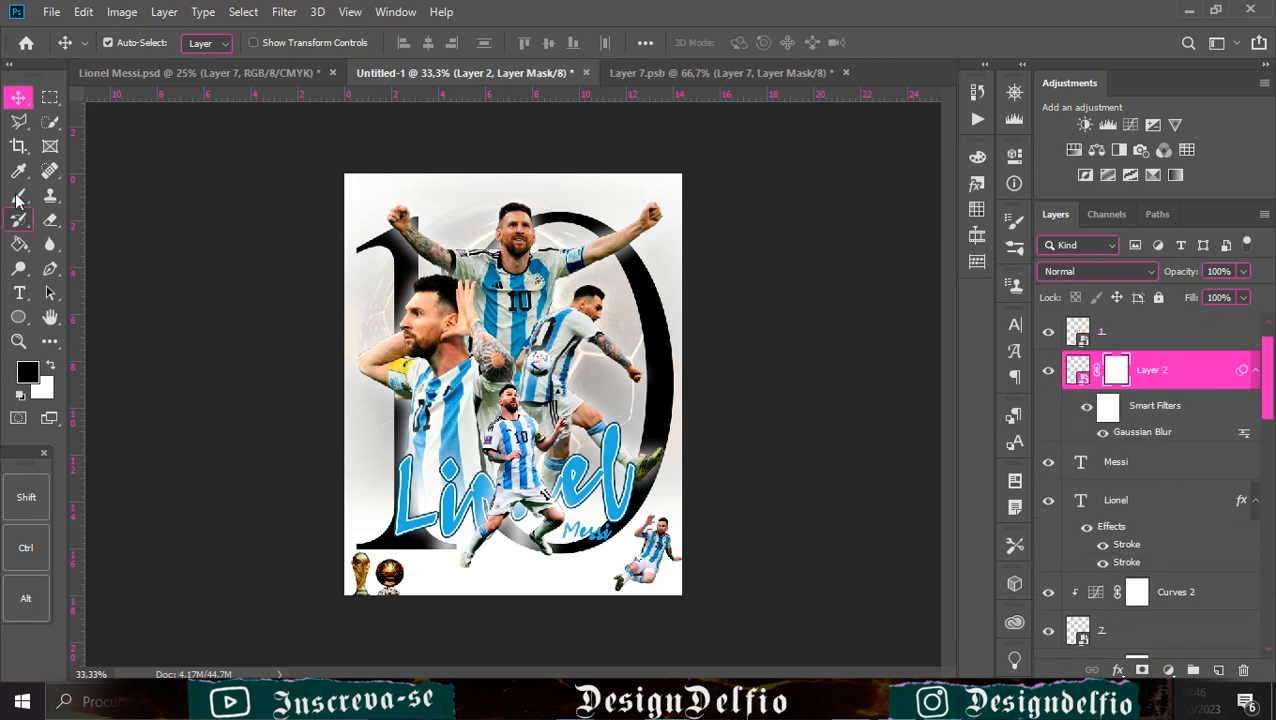
left_click(18, 195)
left_click_drag(513, 410, 526, 410)
left_click(497, 410)
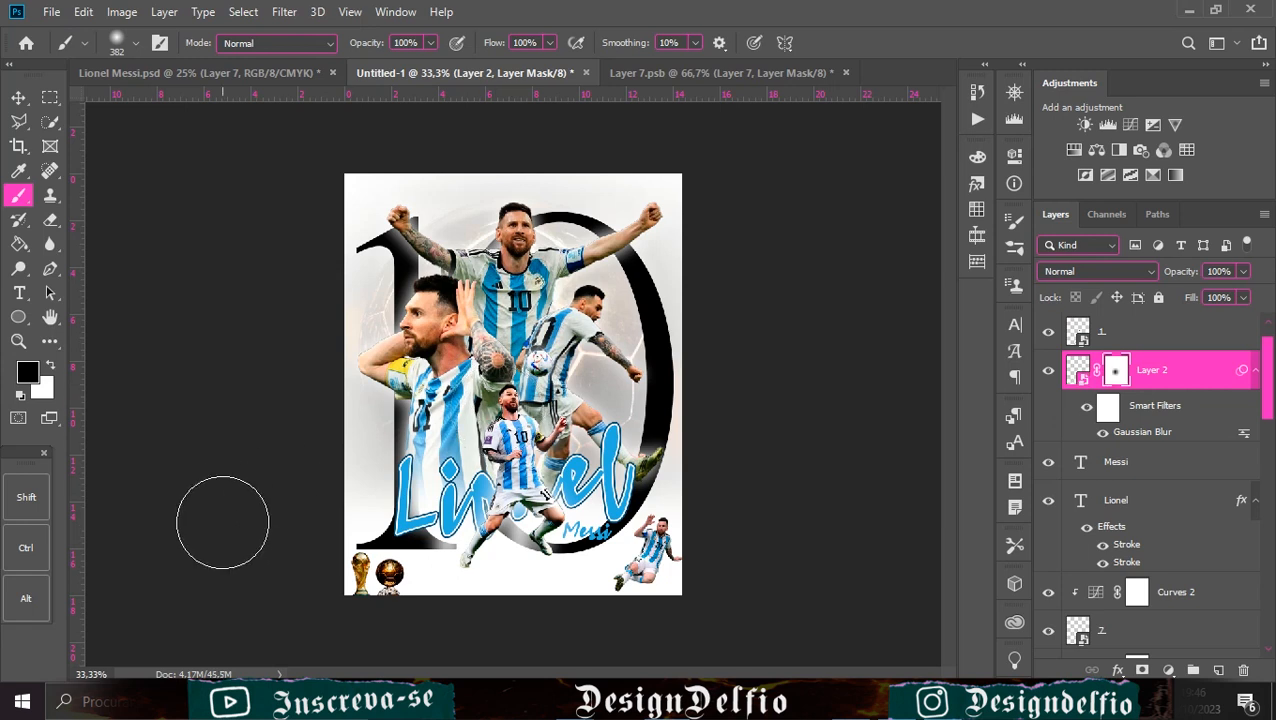
key("v")
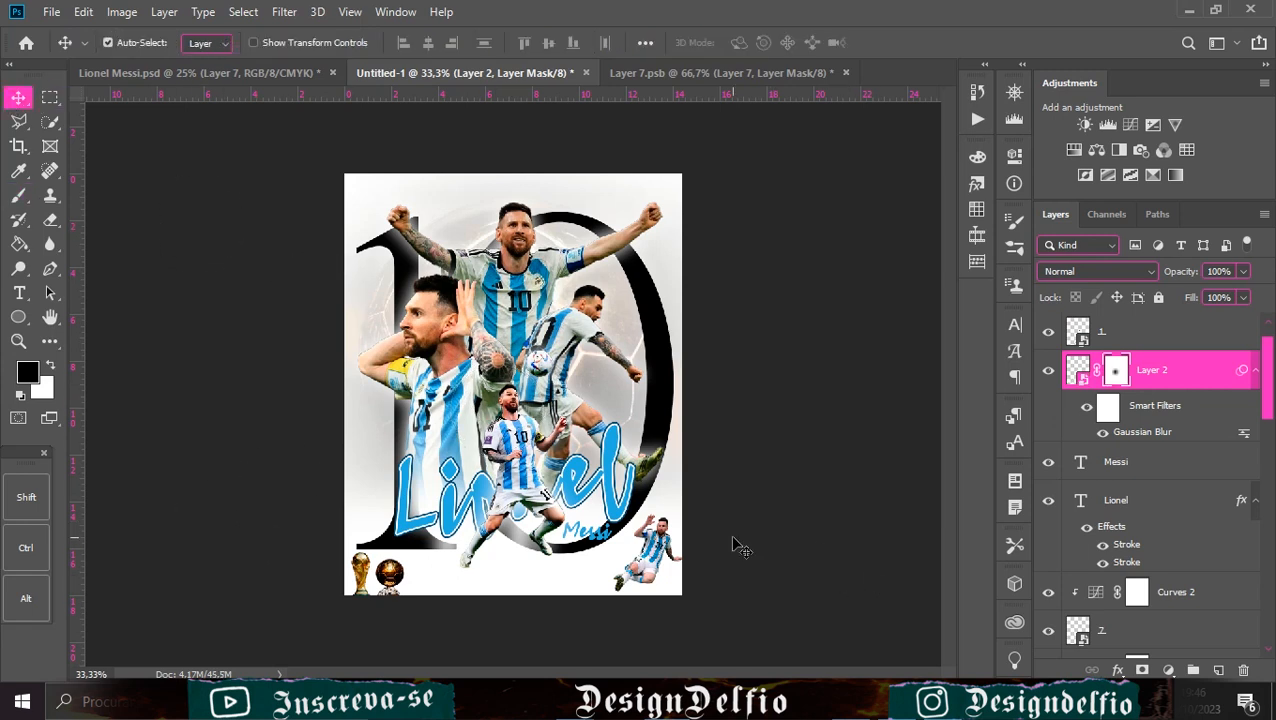
Add an empty layer above the Curves 1 layer and set the text colour to black
key("x")
left_click(1207, 338)
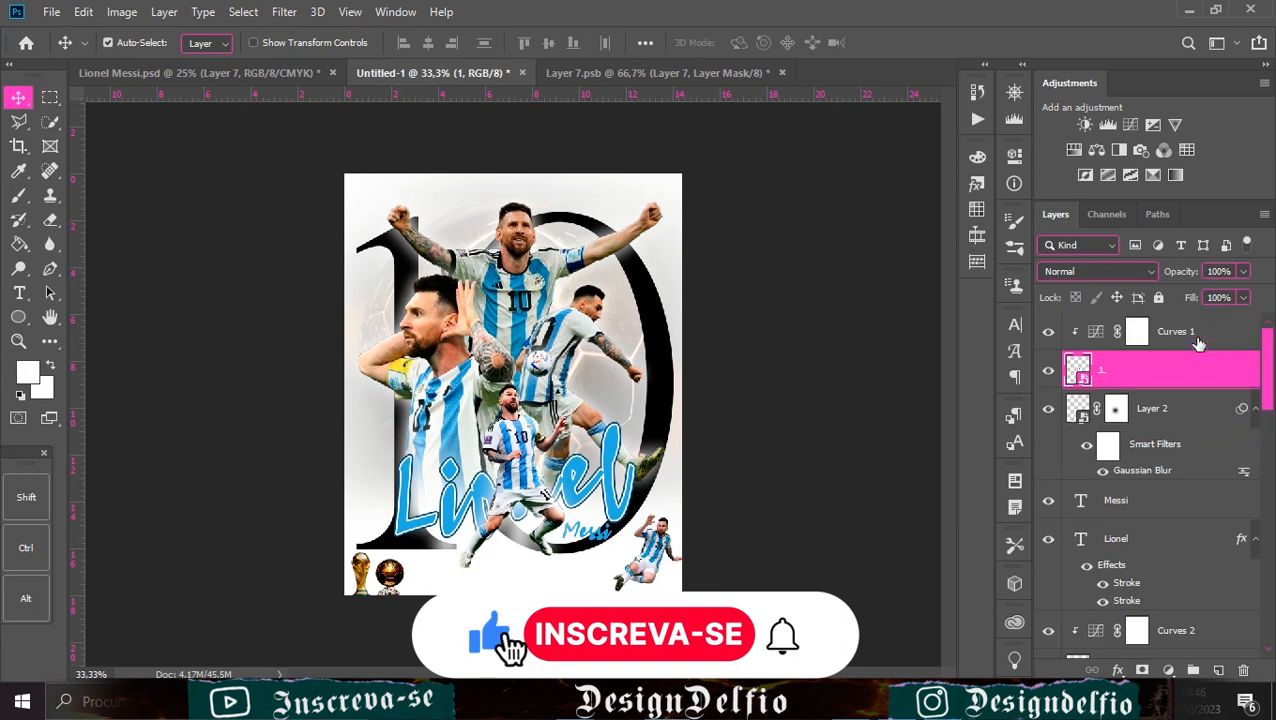
key("ctrl+shift+alt+n")
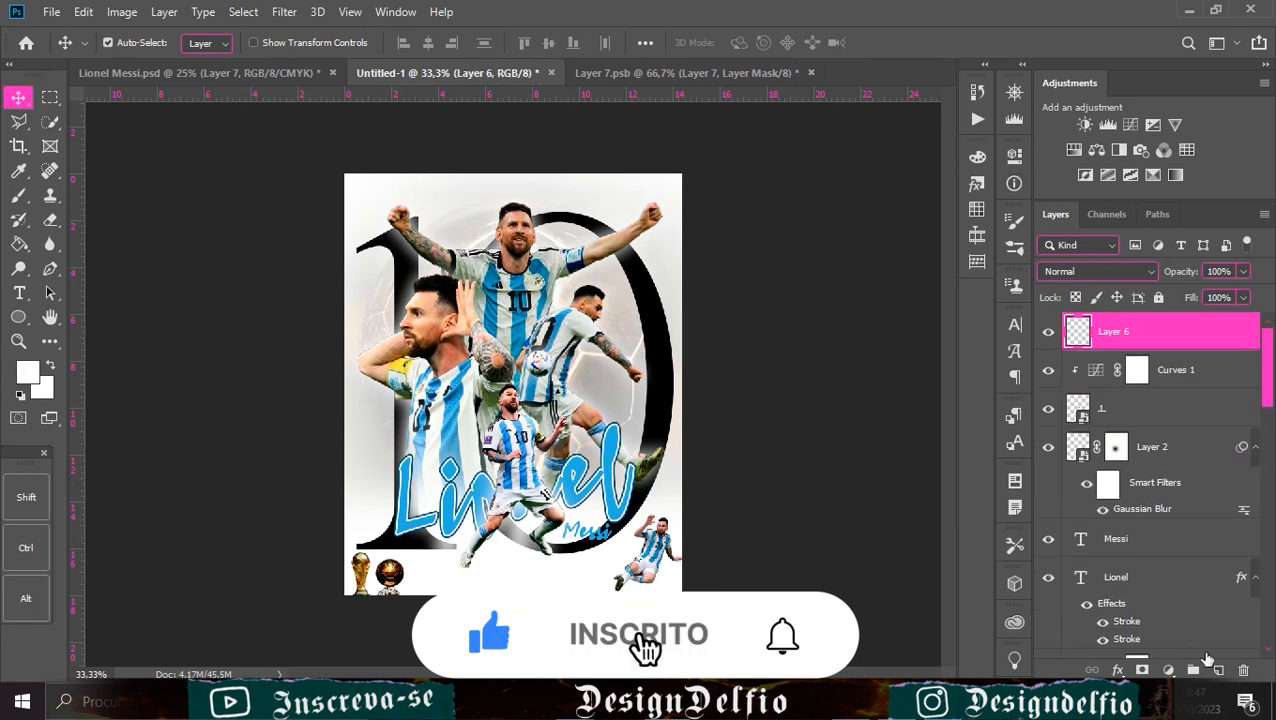
key("t")
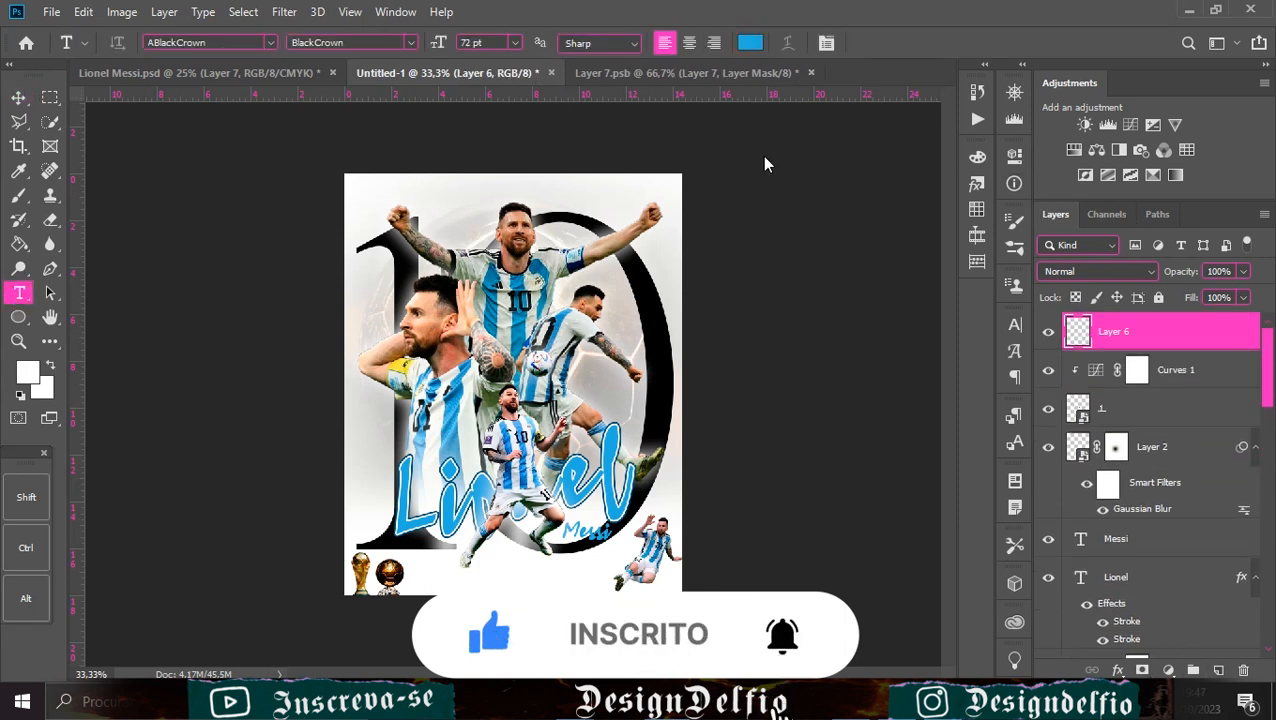
left_click(750, 43)
left_click(762, 411)
left_click(1209, 167)
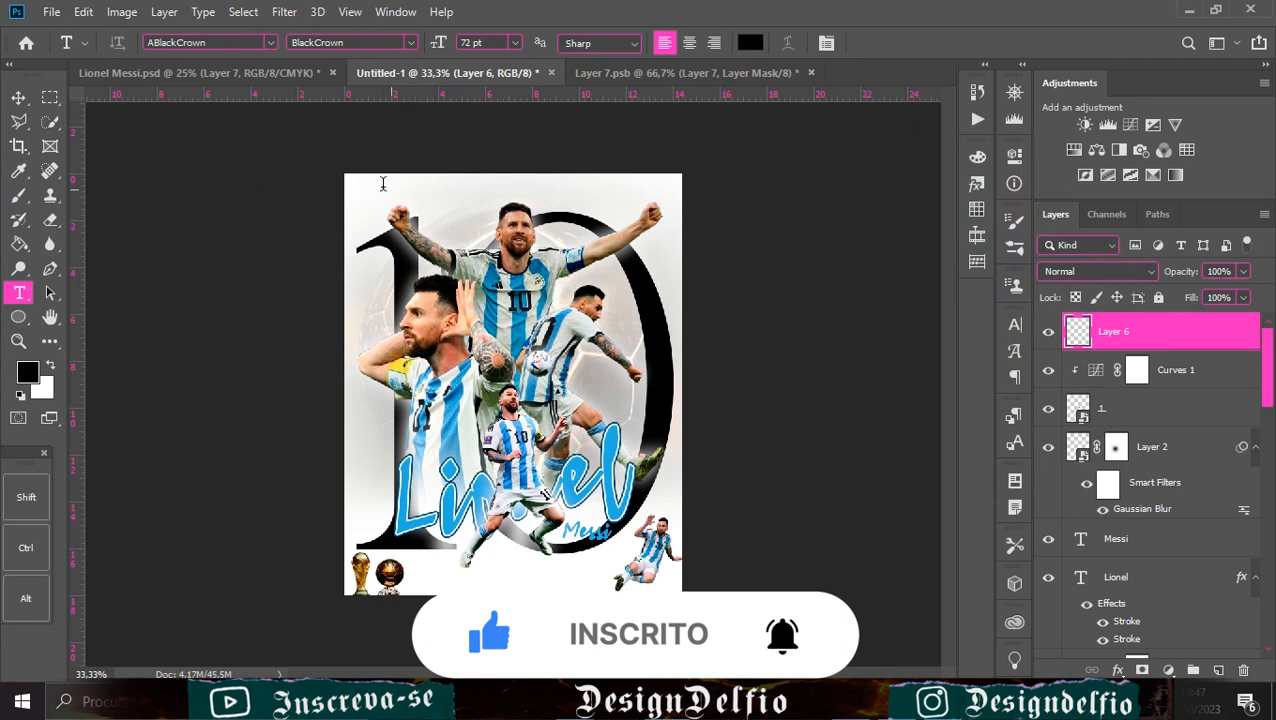
Hide the large "10" text and paste the Lionel Messi biography as a new text layer along the poster's upper edge
left_click(335, 190)
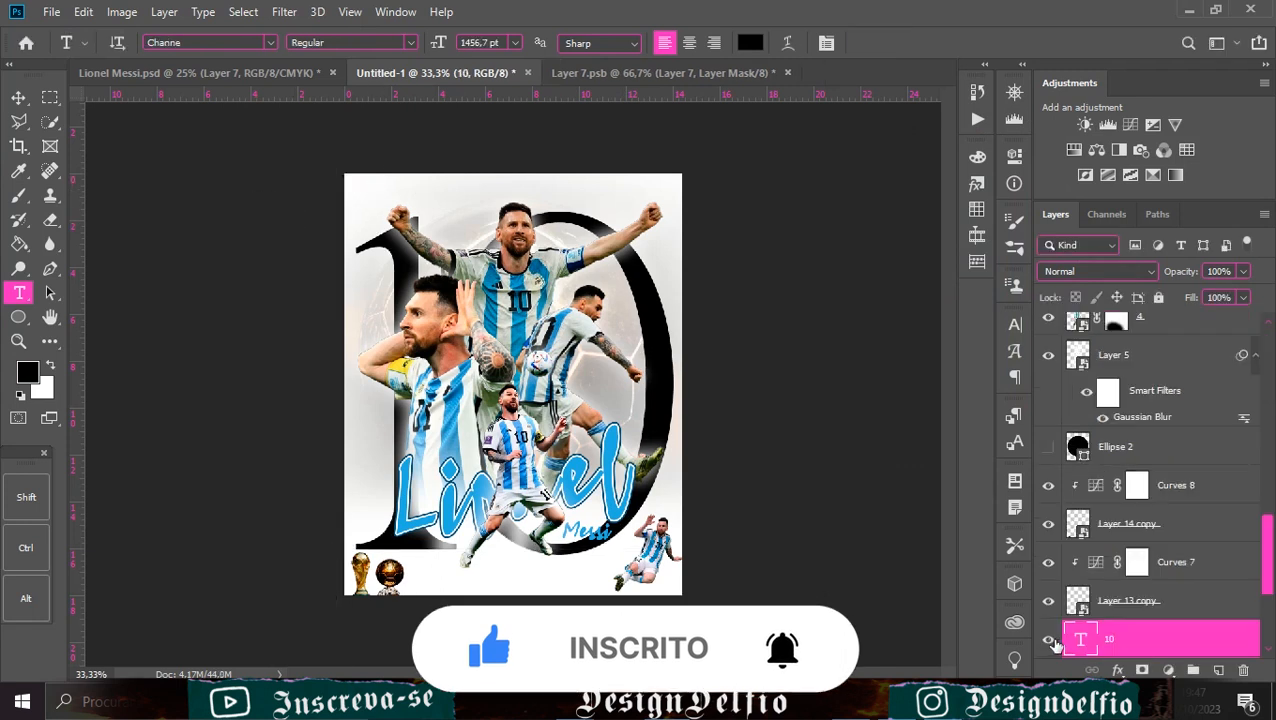
left_click(378, 197)
key("BackSpace")
key("ctrl+v")
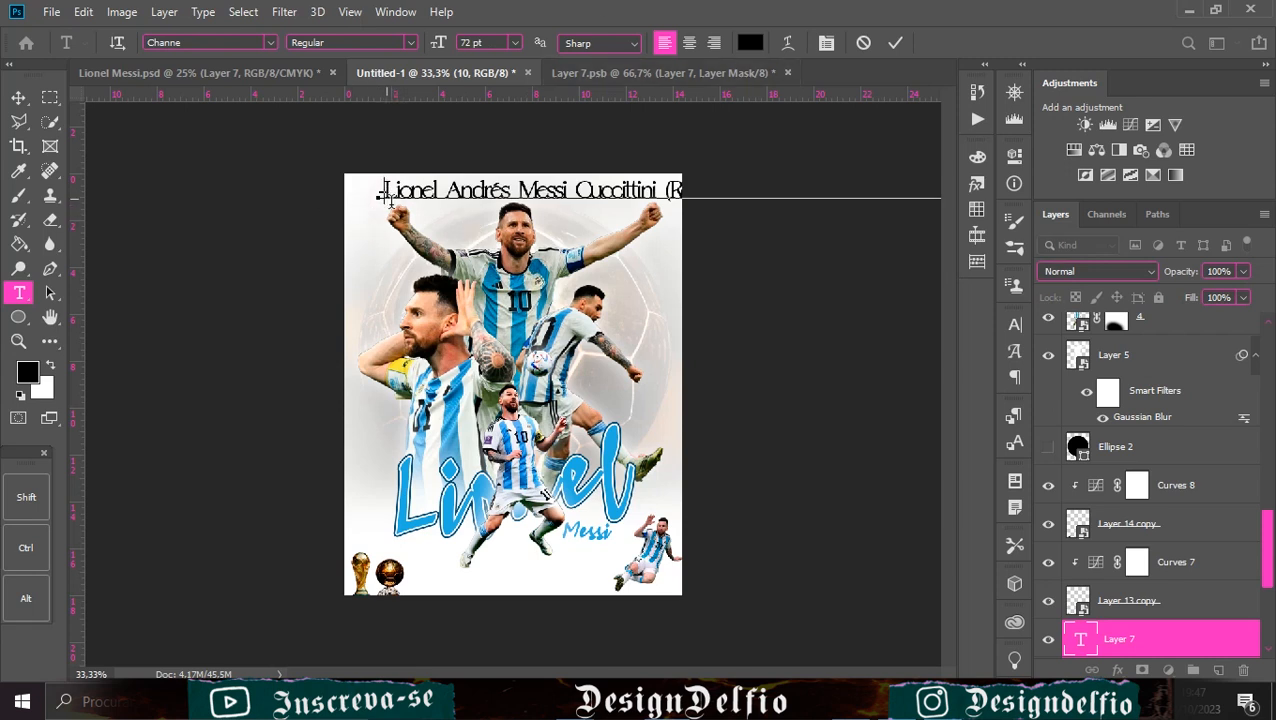
left_click(895, 42)
Format the biography text in Roboto Light at 24 pt with tracking 0
left_click(1015, 325)
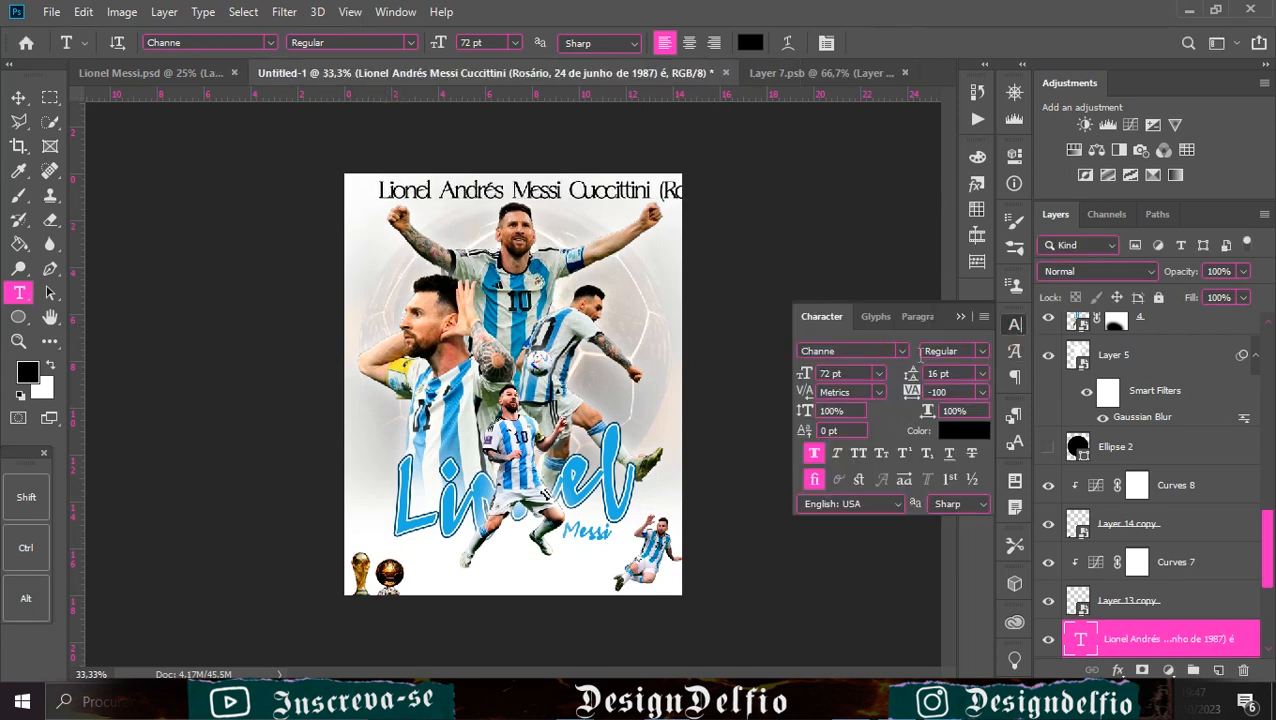
left_click(903, 352)
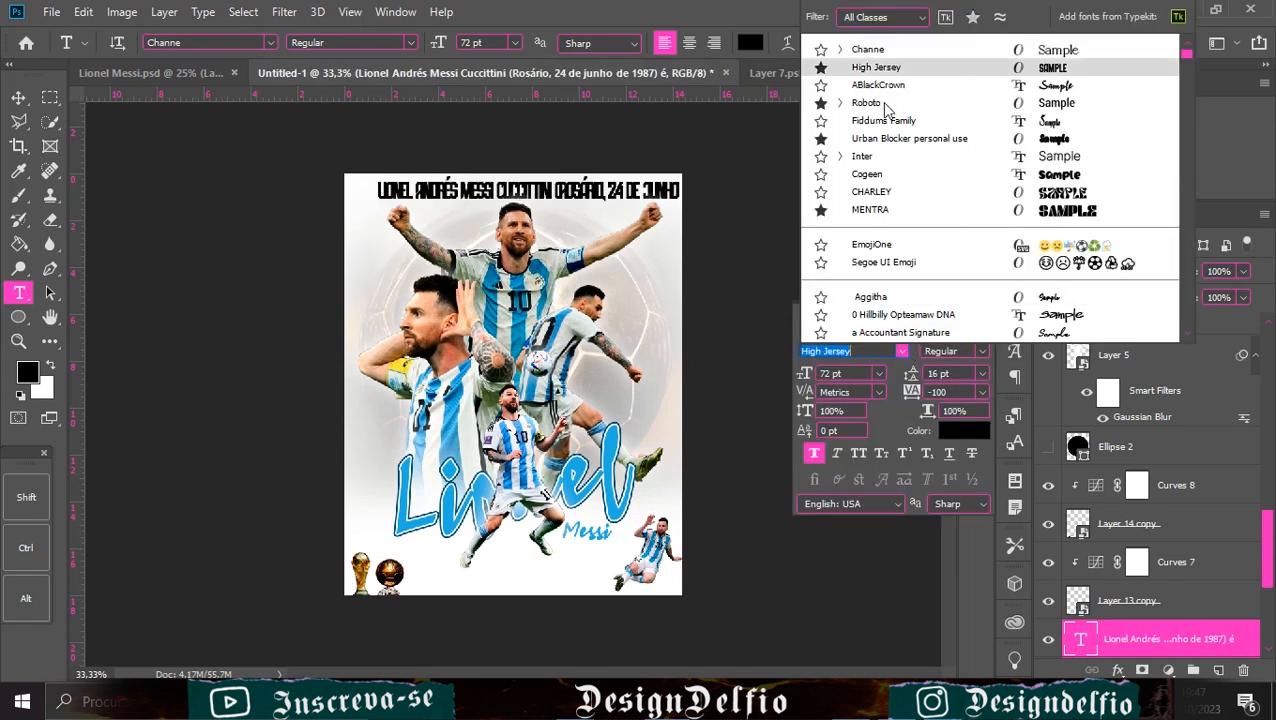
left_click(885, 104)
left_click(980, 351)
left_click(940, 406)
left_click(878, 373)
left_click(883, 543)
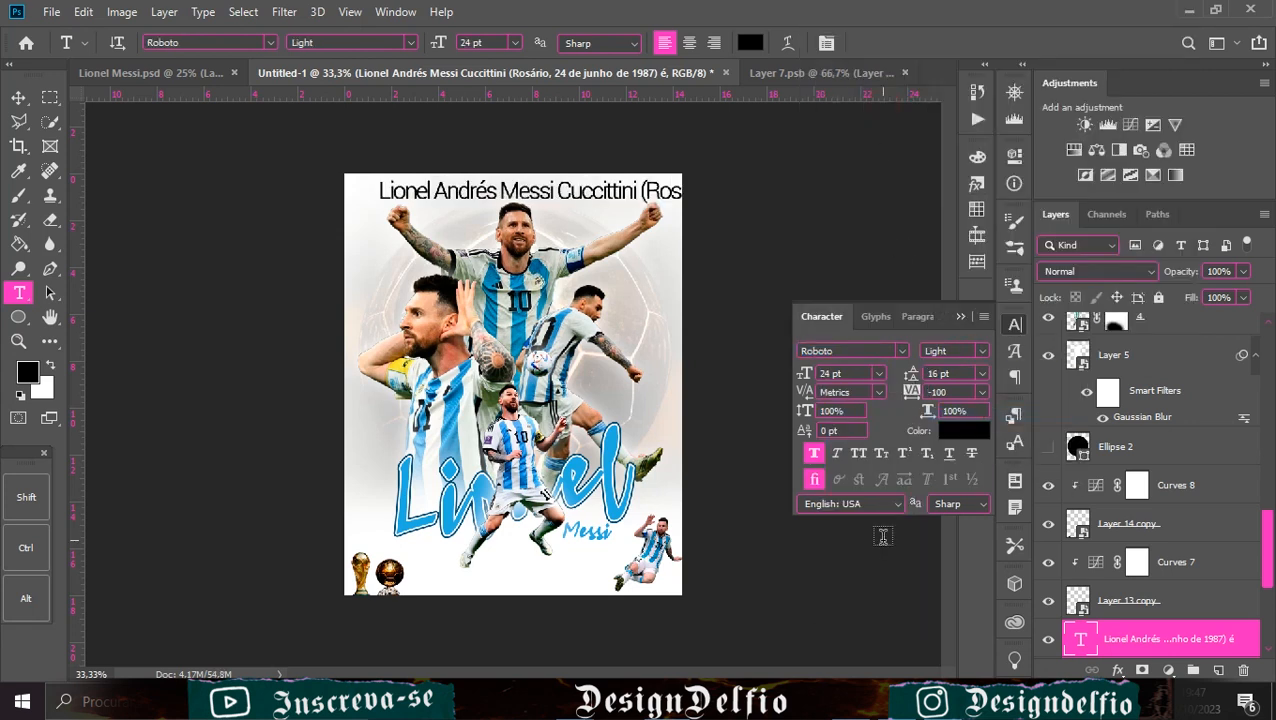
left_click(983, 392)
left_click(946, 504)
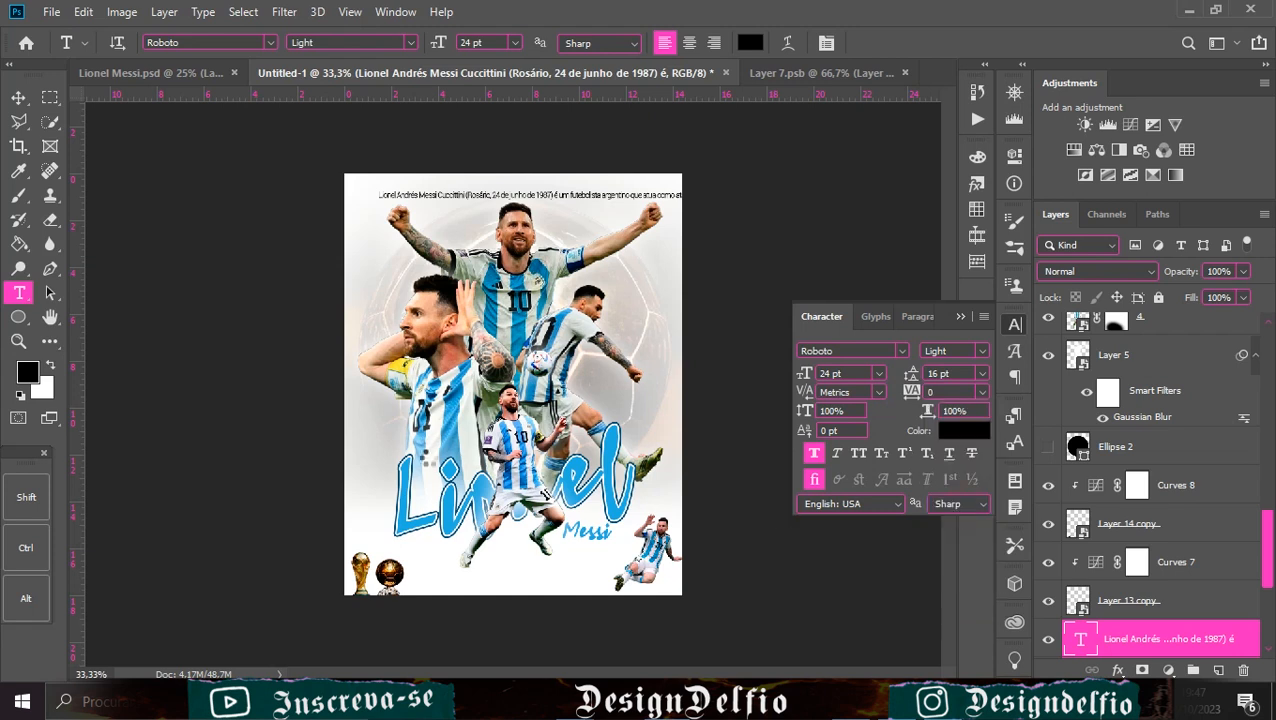
Set the biography text's size to 16 pt
key("ctrl+plus")
key("ctrl+plus")
key("ctrl+plus")
key("ctrl+plus")
left_click_drag(478, 259, 551, 489)
key("ctrl+minus")
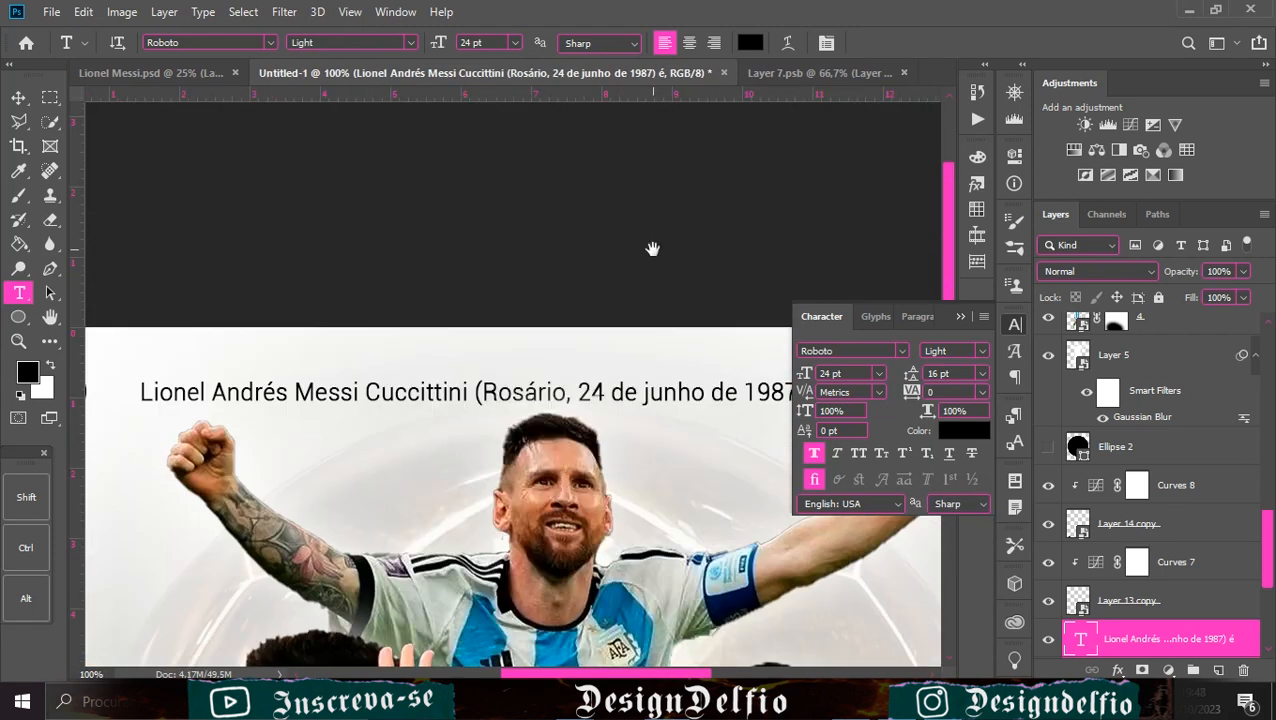
left_click_drag(550, 336, 527, 254)
left_click(878, 373)
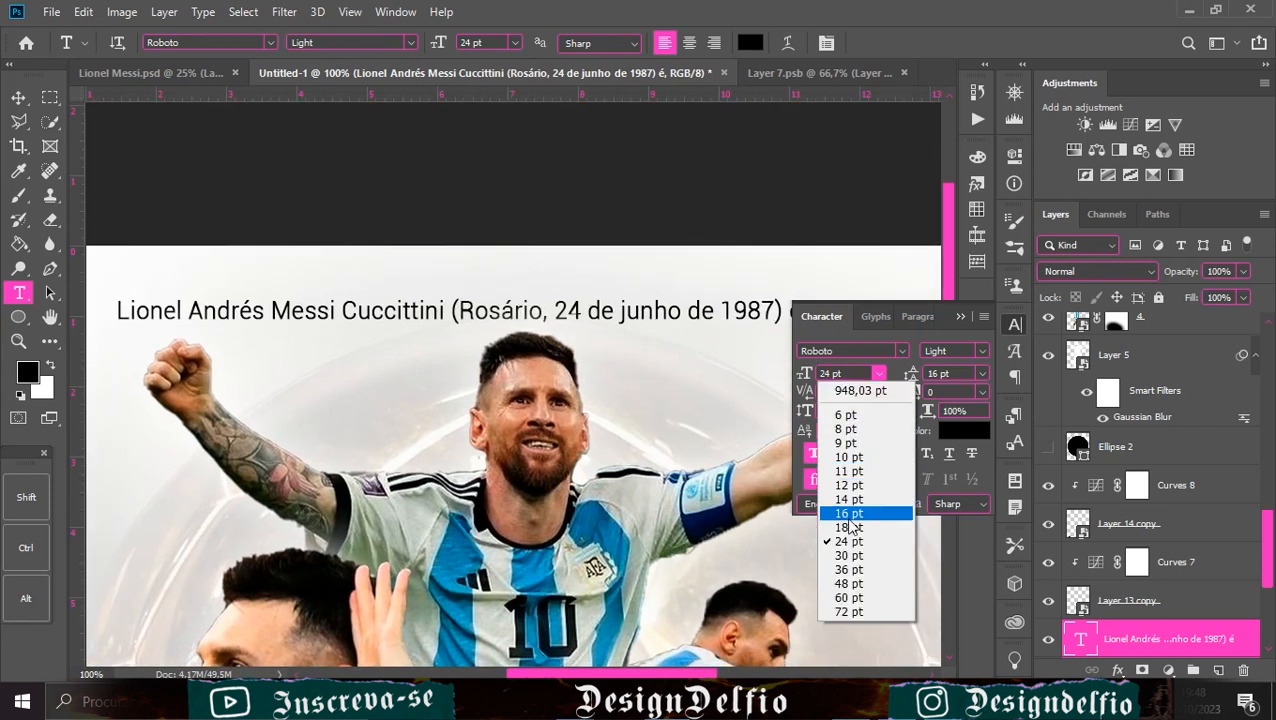
left_click(849, 513)
Break the biography text into three lines and move it into the empty space above the open-armed player's head
left_click_drag(704, 312, 611, 291)
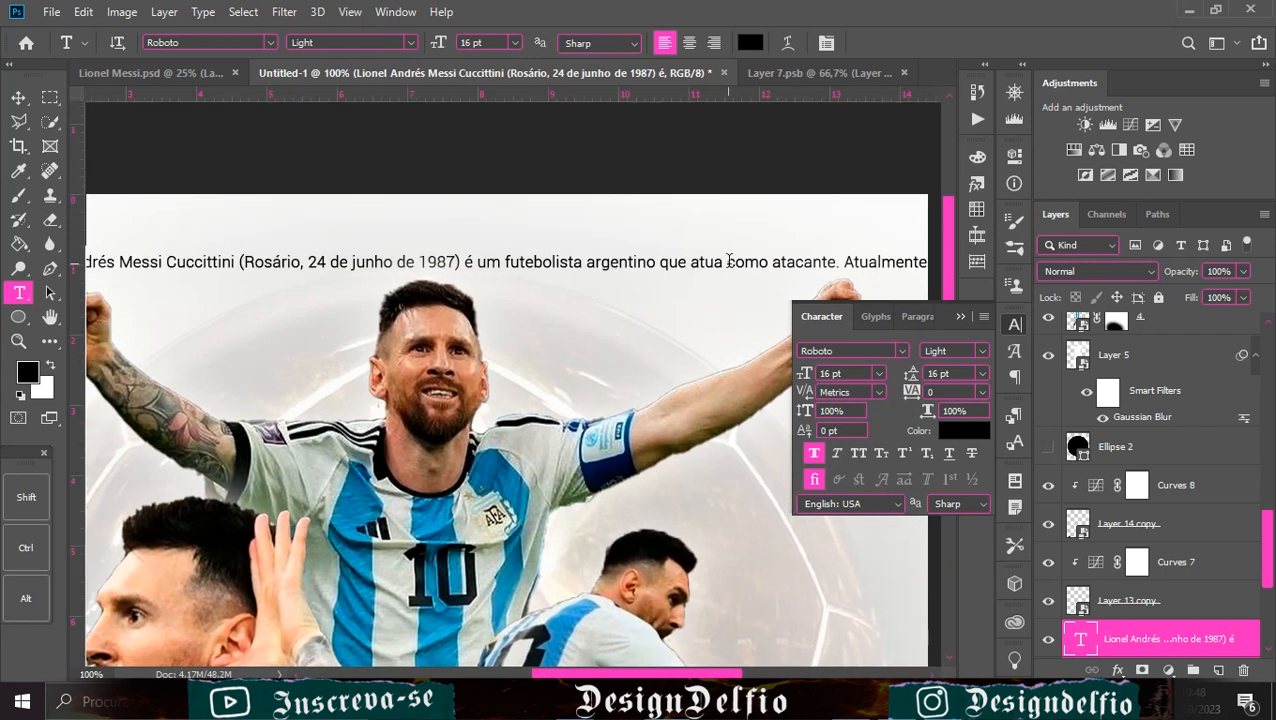
left_click(694, 263)
key("Return")
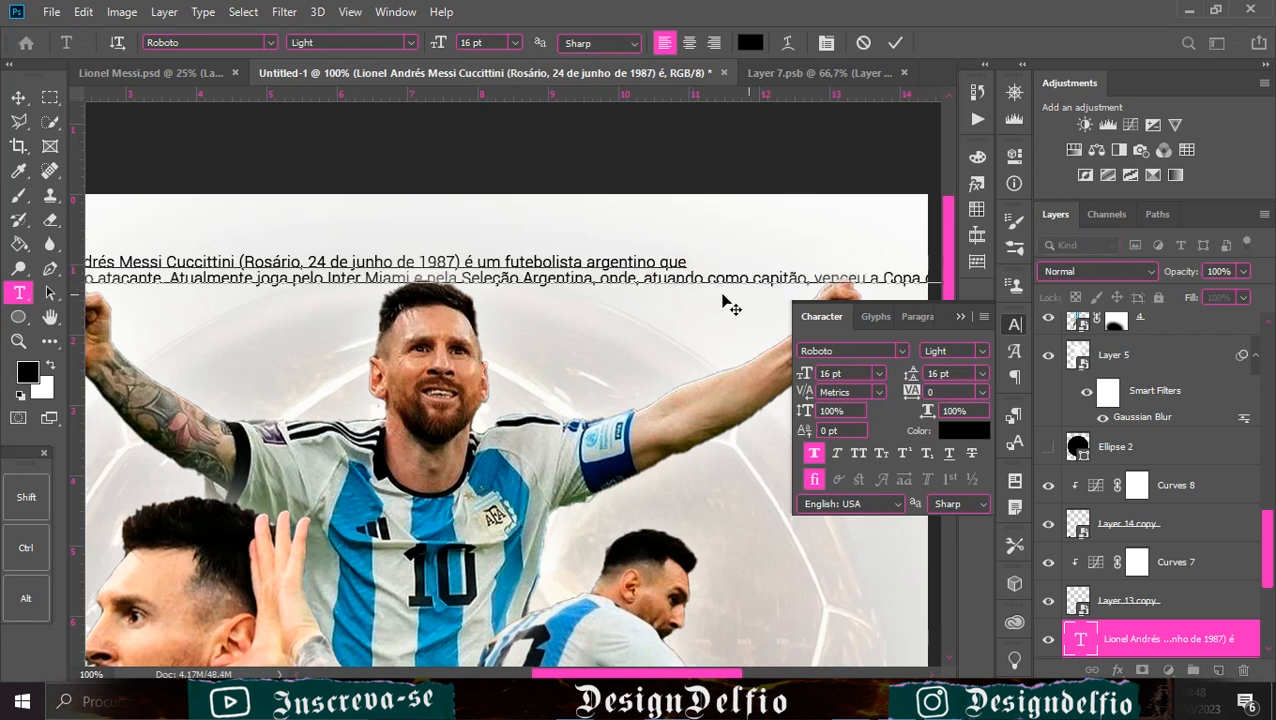
key("Return")
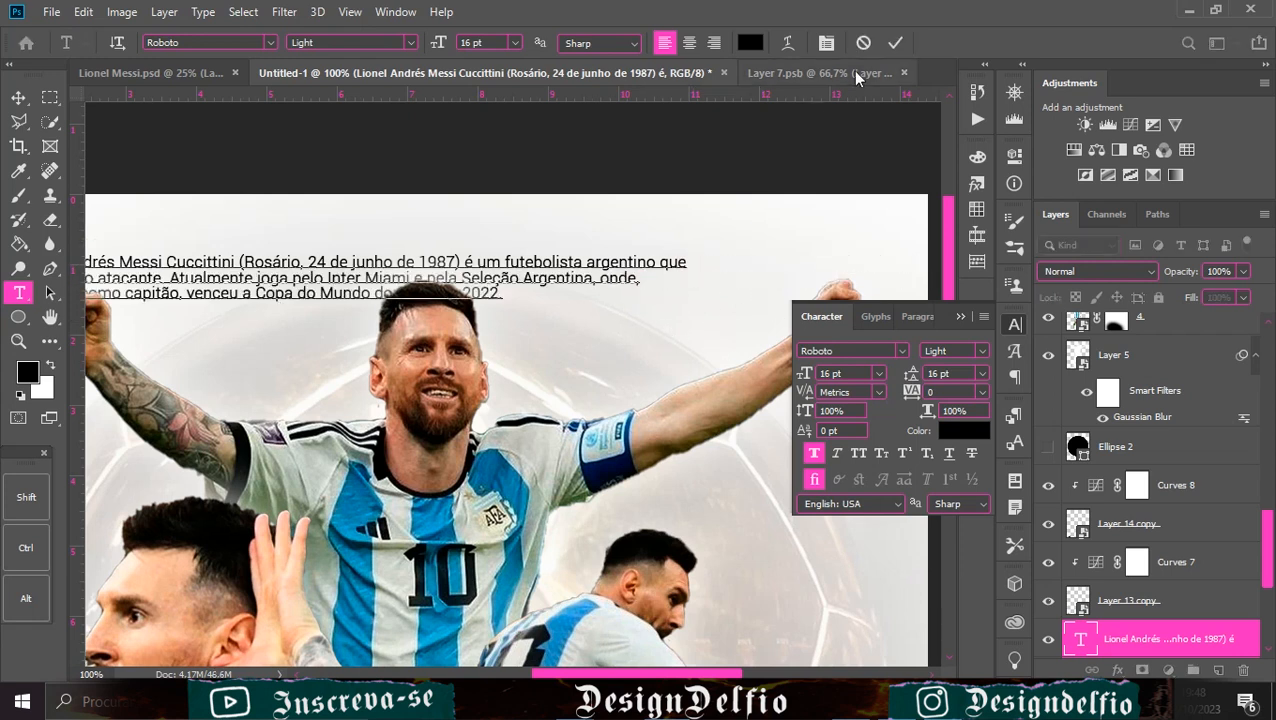
left_click(18, 98)
left_click_drag(501, 280, 687, 268)
Centre-align the lines of the biography text and set its size to 11 pt
left_click(19, 293)
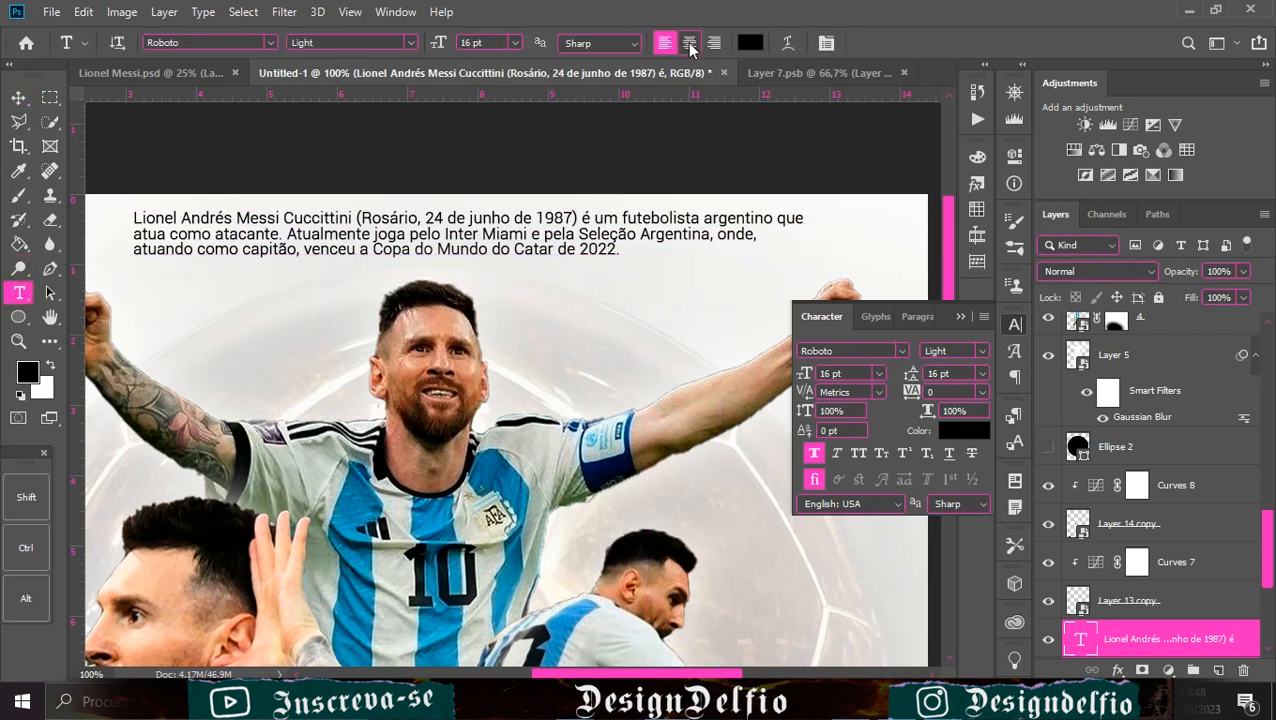
left_click(690, 43)
left_click(19, 97)
left_click_drag(421, 251, 731, 251)
left_click(876, 379)
left_click(848, 484)
Centre the biography text horizontally on the canvas and clear the selection
left_click_drag(511, 250, 462, 251)
key("ctrl+a")
left_click(428, 43)
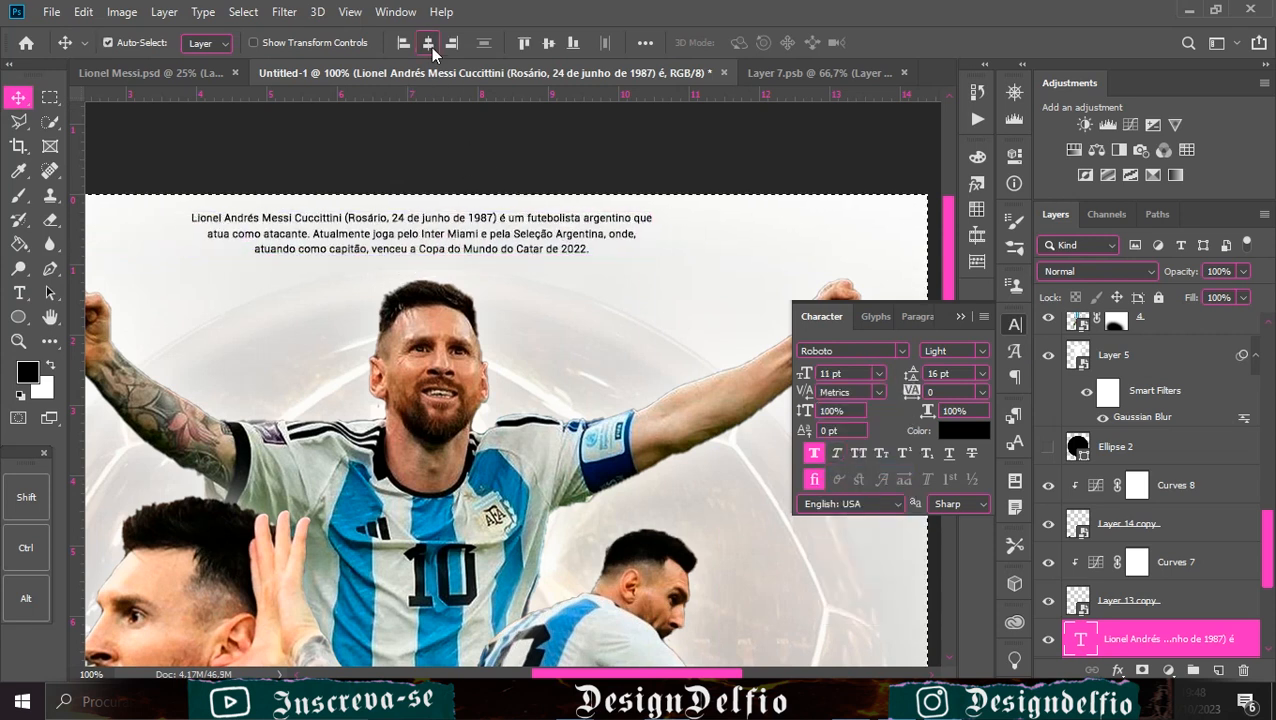
key("ctrl+shift+s")
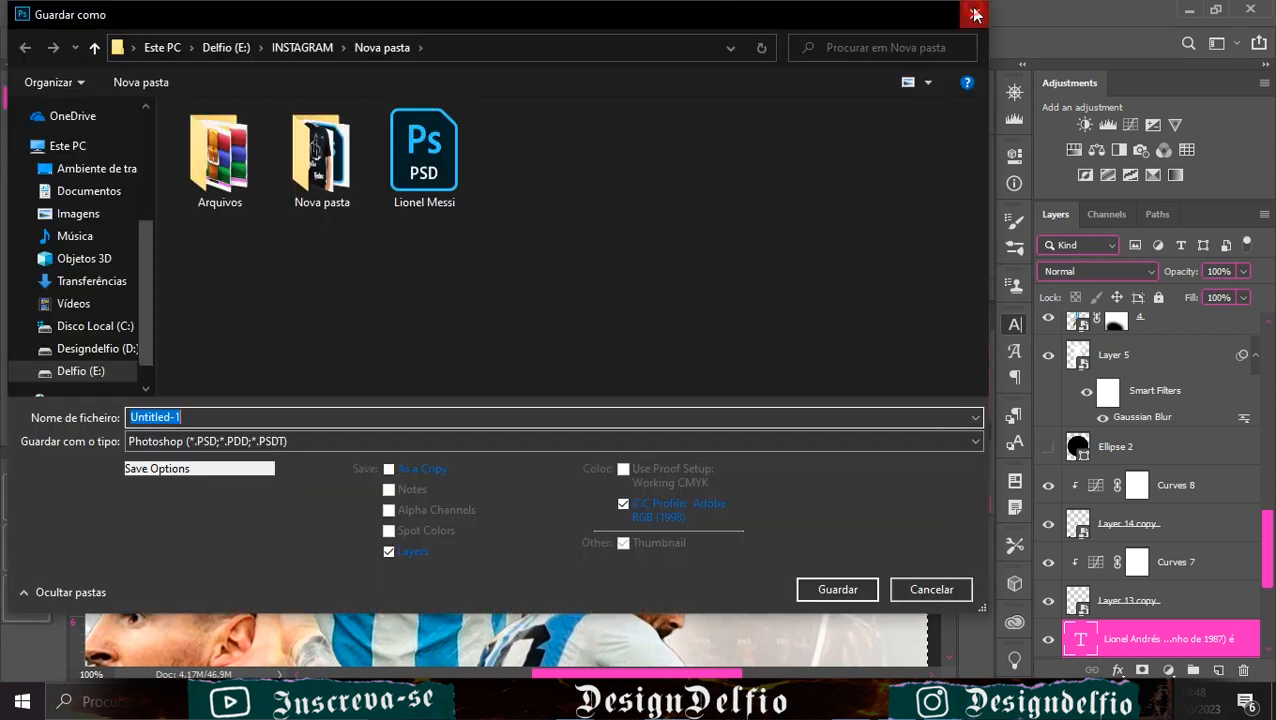
key("Escape")
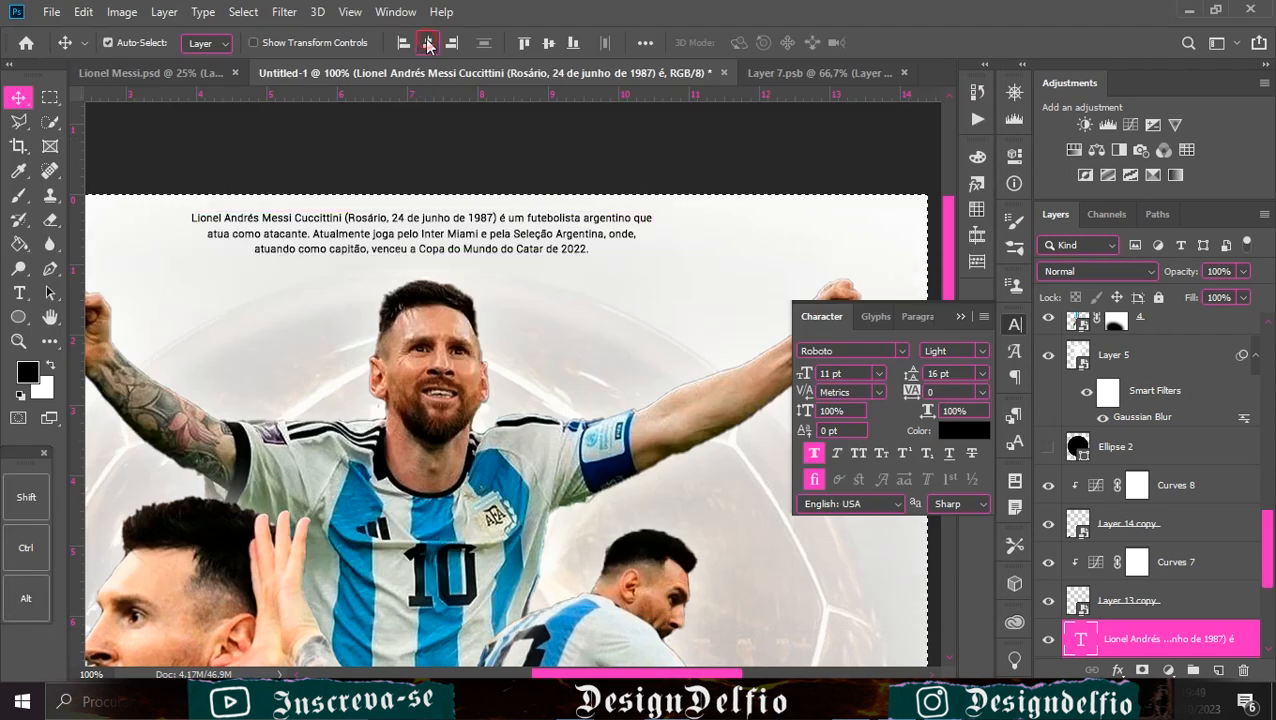
key("ctrl+d")
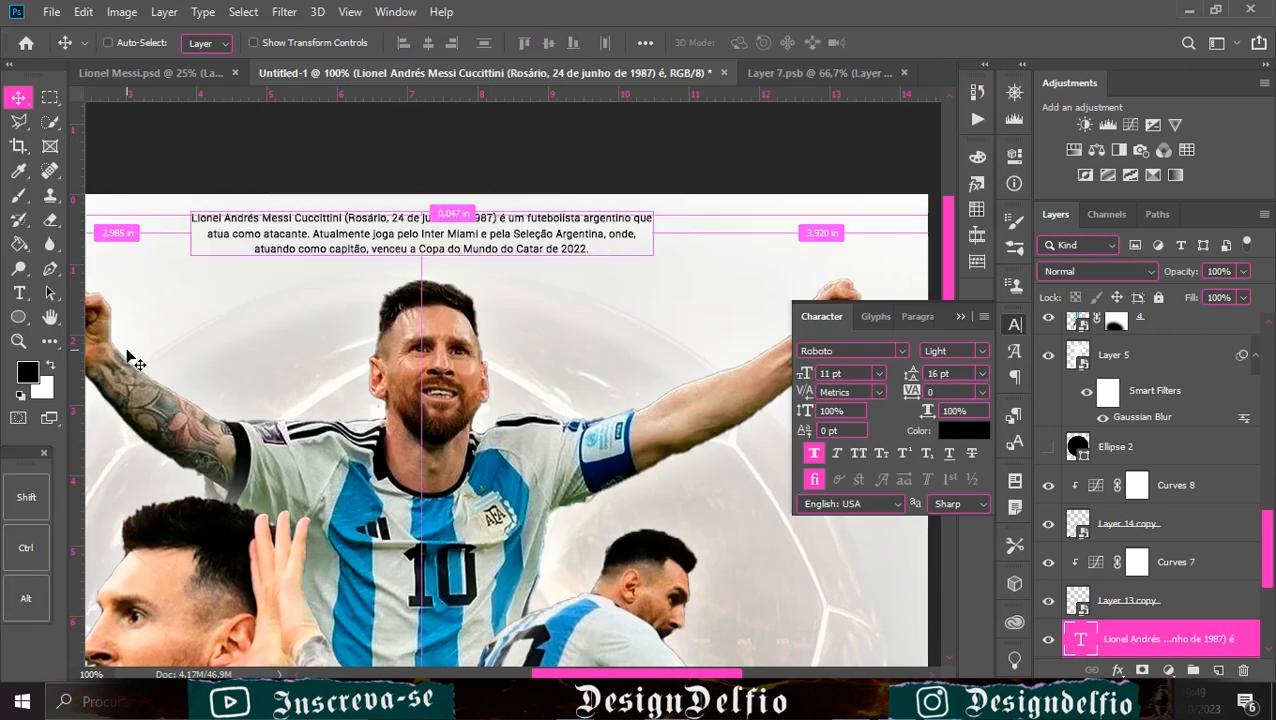
Close the text formatting settings and make the large "10" layer visible again
key("ctrl+minus")
key("ctrl+minus")
key("ctrl+minus")
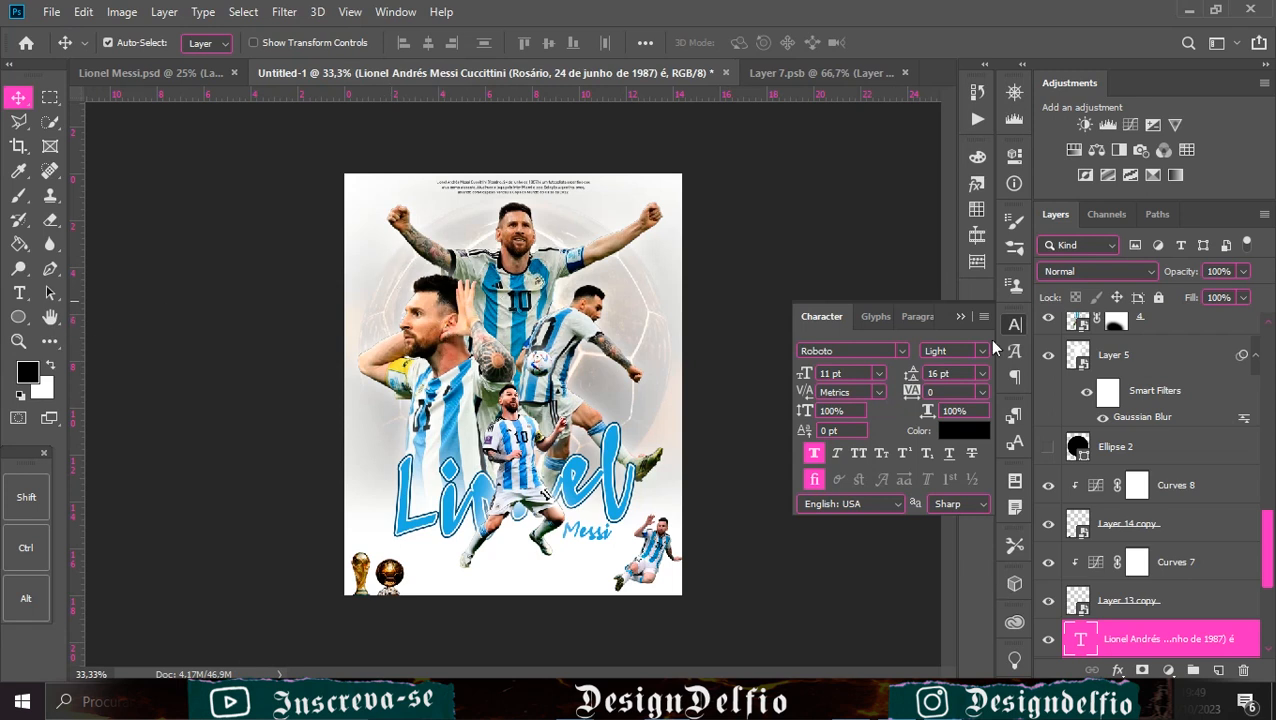
left_click(963, 318)
scroll(1150, 480, "down", 5)
left_click(1050, 487)
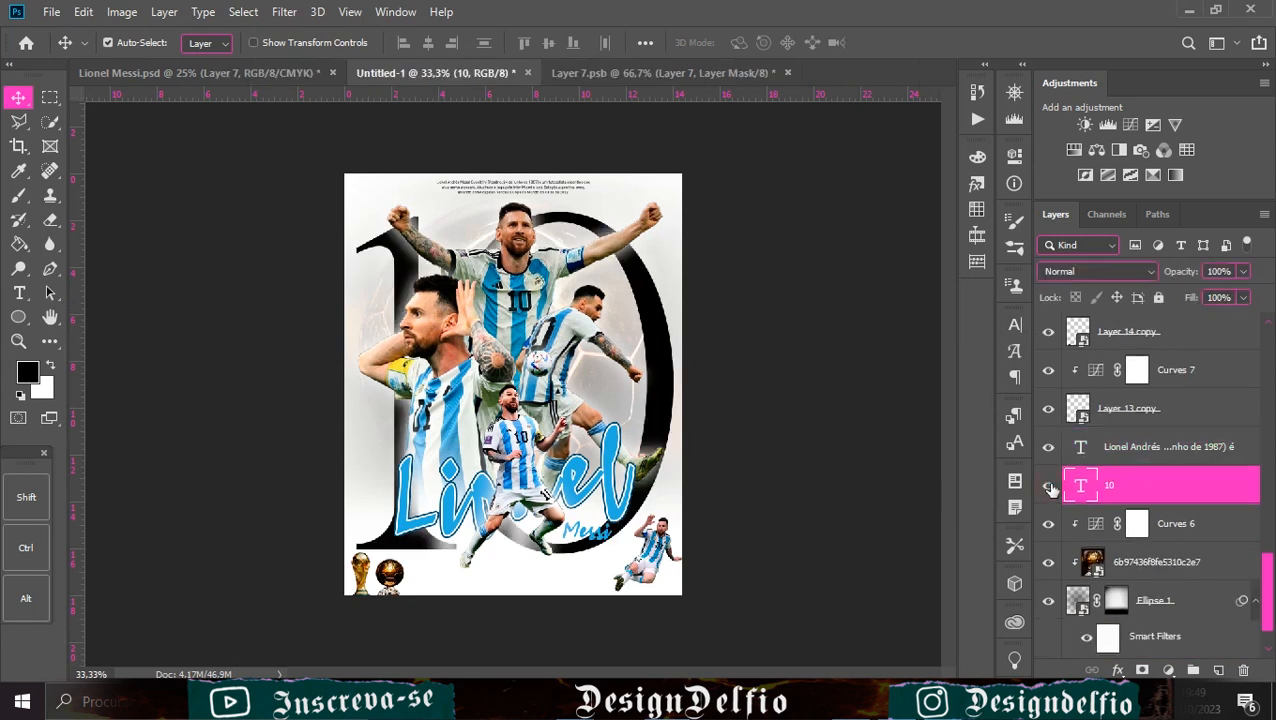
Scale the large "10" down slightly so that it sits inside the poster's side edges
scroll(1213, 490, "up", 4)
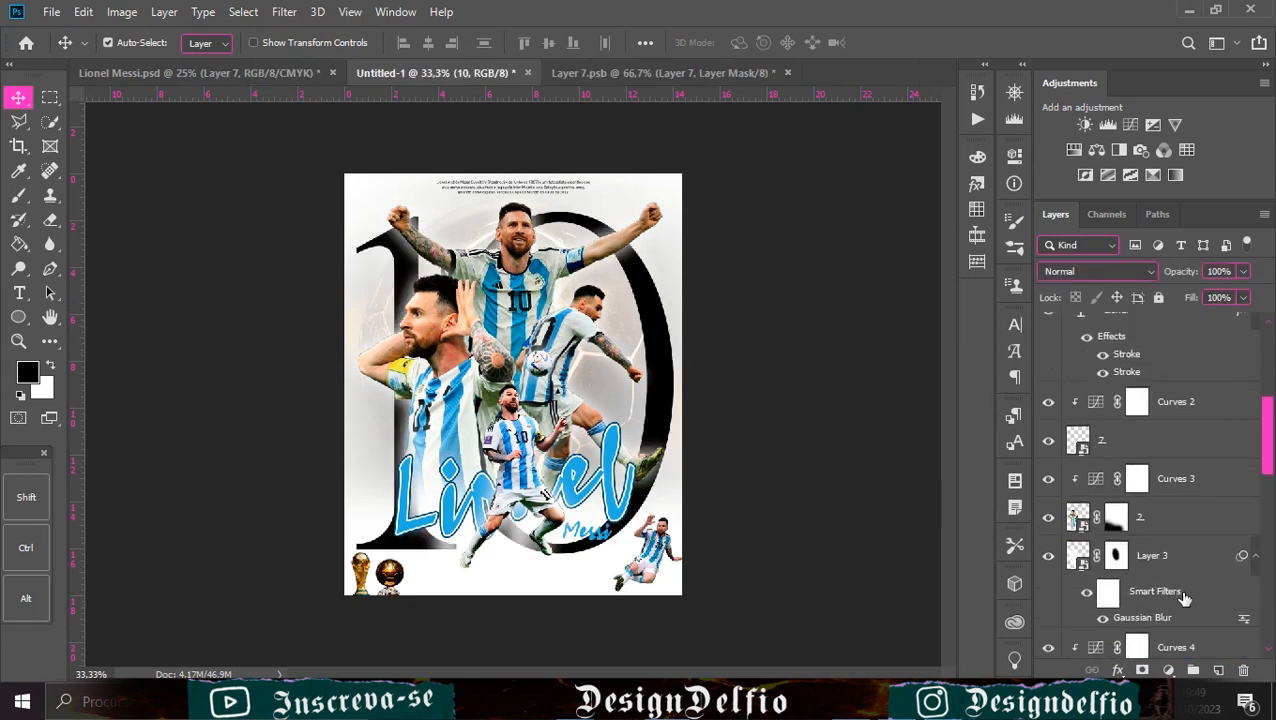
scroll(1175, 592, "down", 2)
key("ctrl+t")
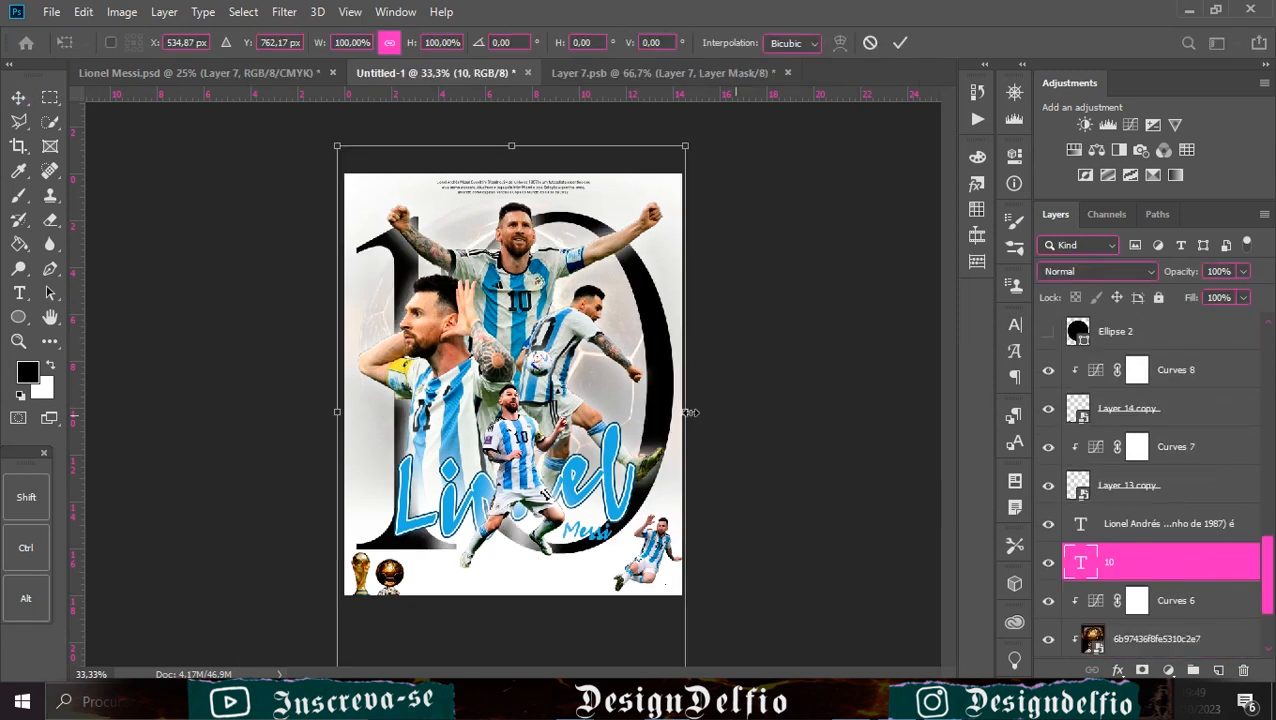
left_click_drag(690, 413, 667, 438)
left_click_drag(571, 461, 578, 451)
left_click(900, 42)
Centre the large "10" horizontally and vertically on the canvas
key("ctrl+a")
left_click(432, 43)
left_click(550, 43)
key("ctrl+d")
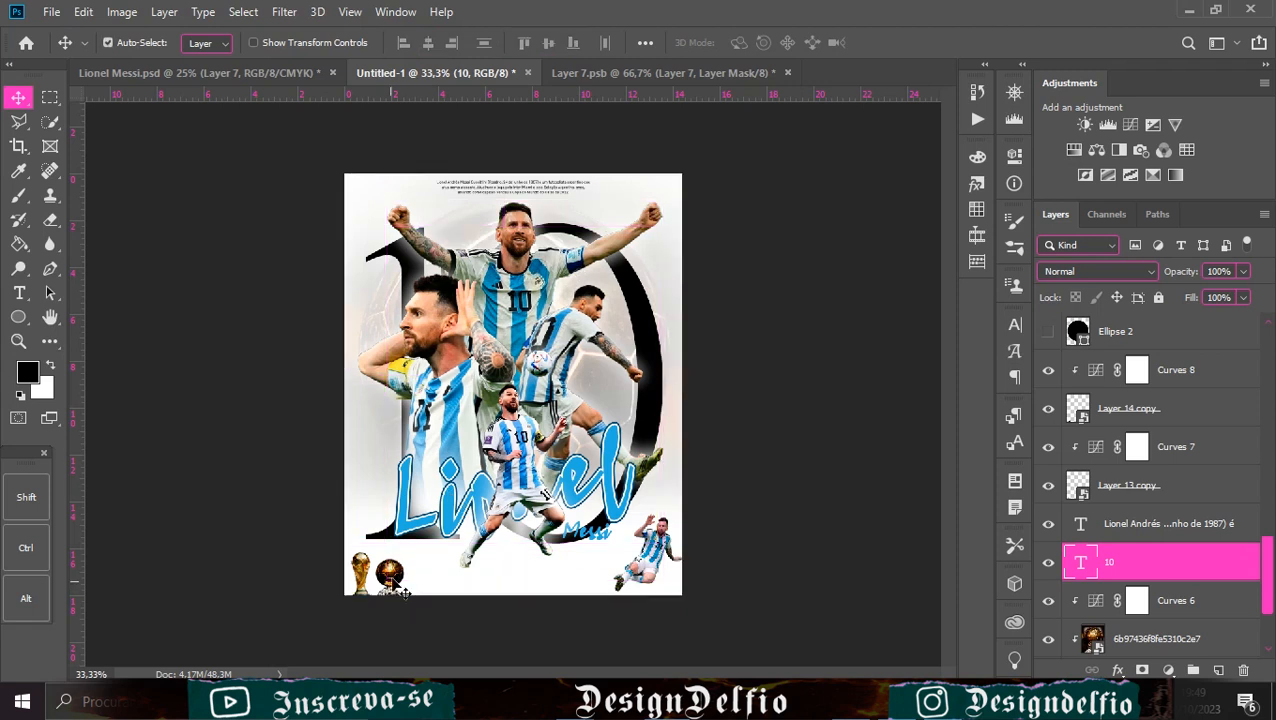
Select both trophy layers with their Curves adjustments and nudge them up until their bases clear the poster's lower edge
left_click(1136, 487)
left_click(1163, 365, "shift")
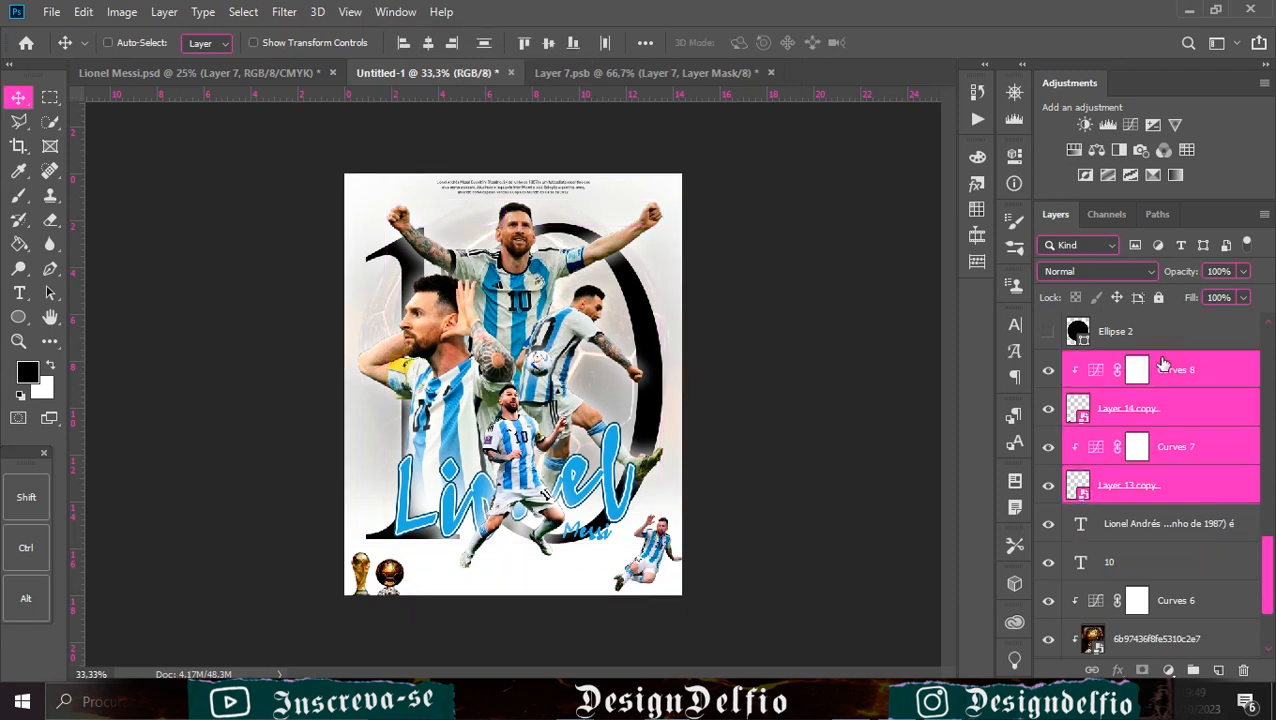
key("Up")
key("Up")
key("Up")
key("Up")
key("Up")
key("Up")
key("Up")
key("Up")
key("Up")
key("Up")
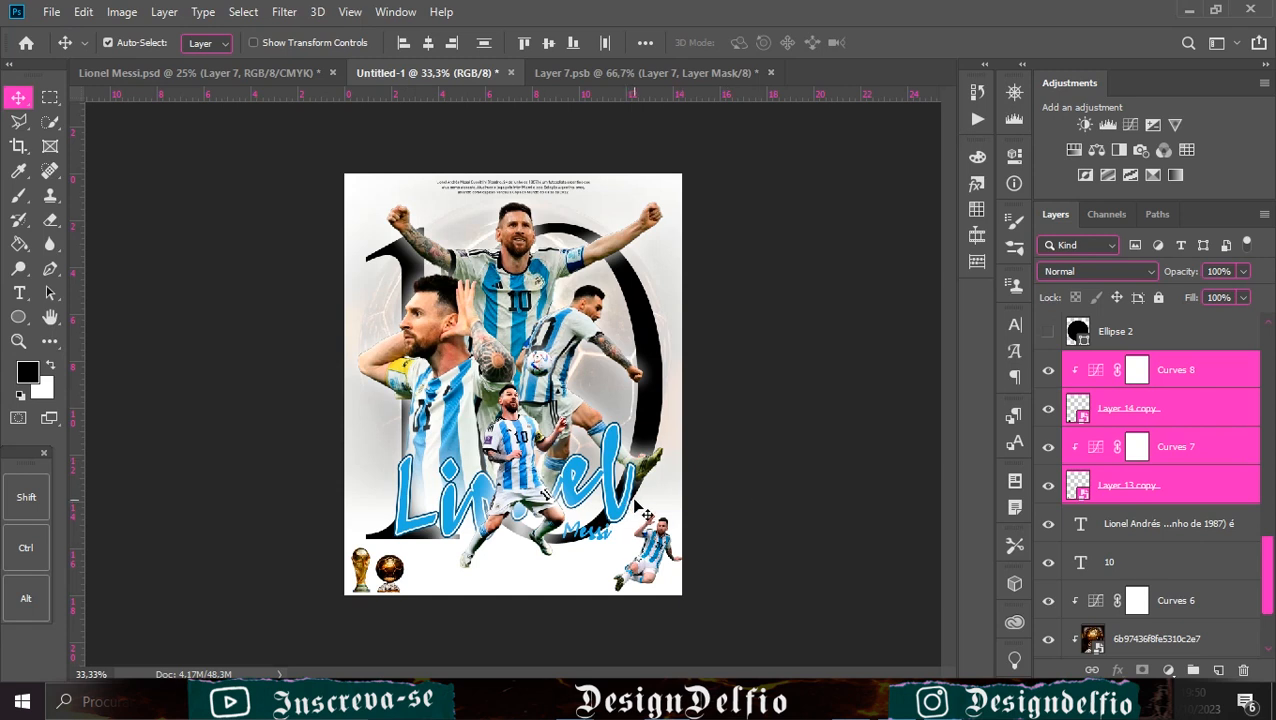
Add a Color Lookup adjustment above Layer 6, choosing another 3DLUT after trying Fuji REALA 500D Kodak 2393
left_click(1220, 338)
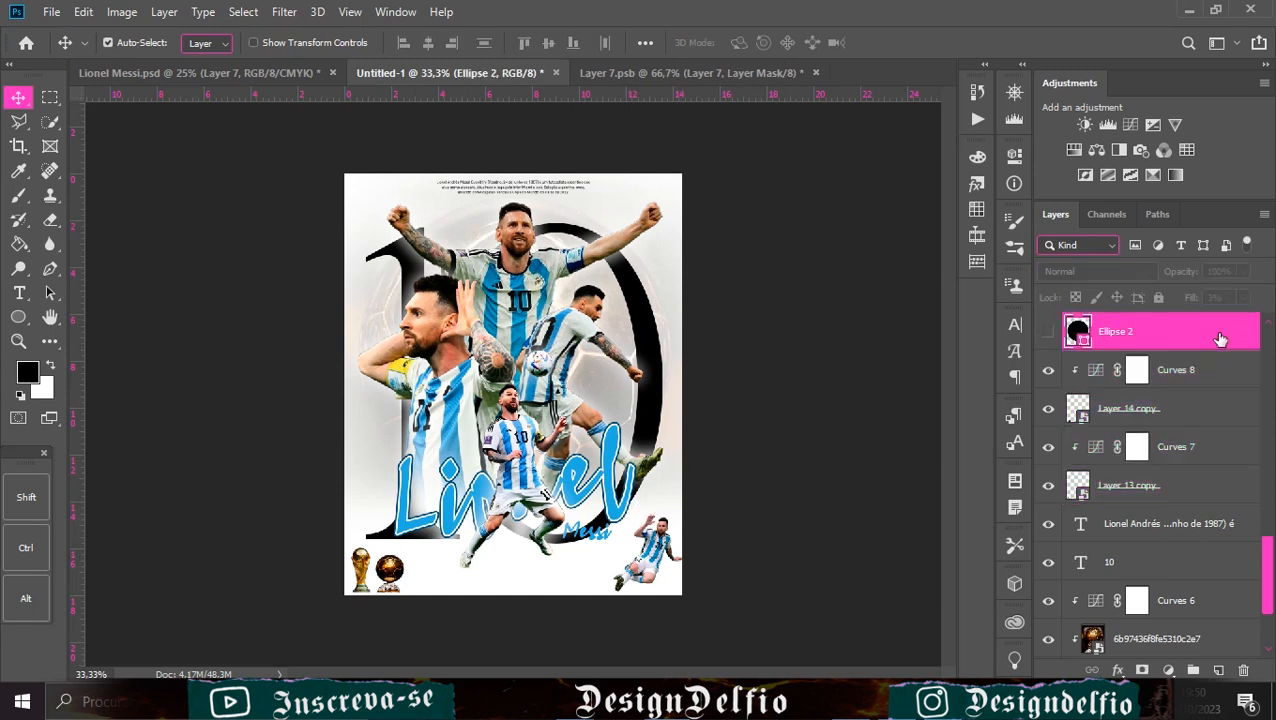
scroll(1220, 338, "up", 10)
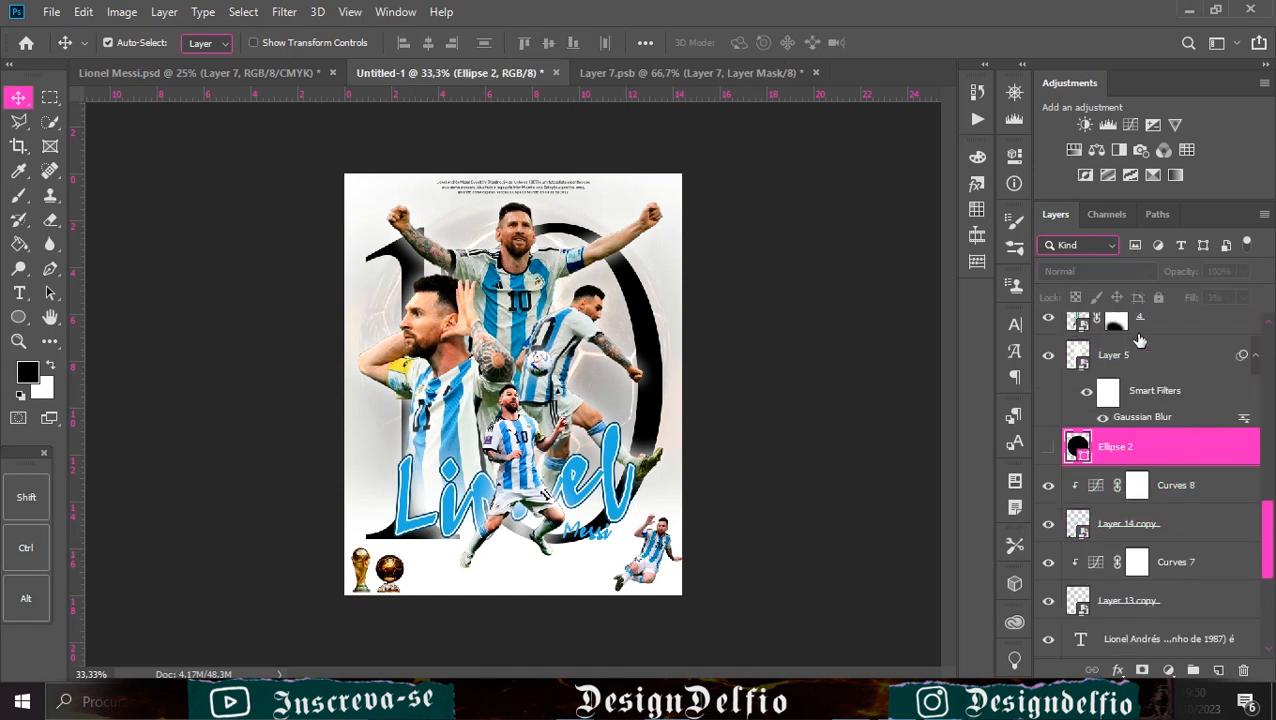
left_click(1174, 336)
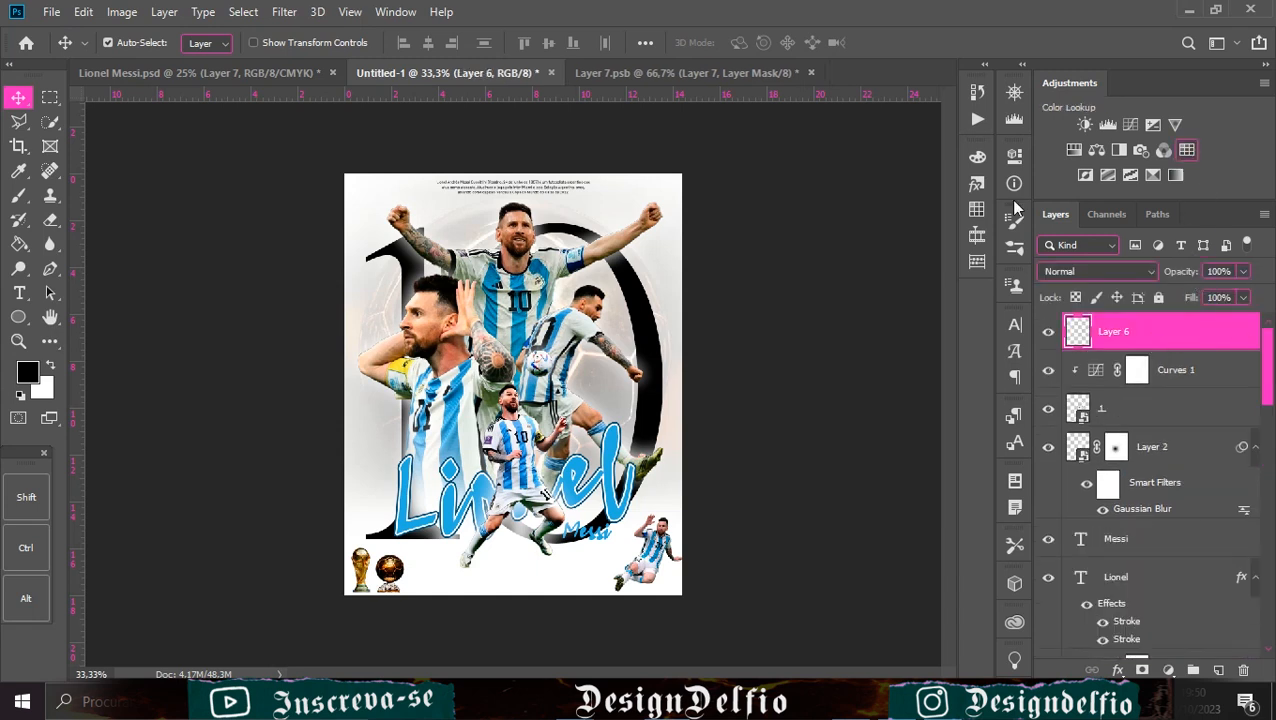
left_click(1180, 154)
left_click(947, 211)
left_click(921, 331)
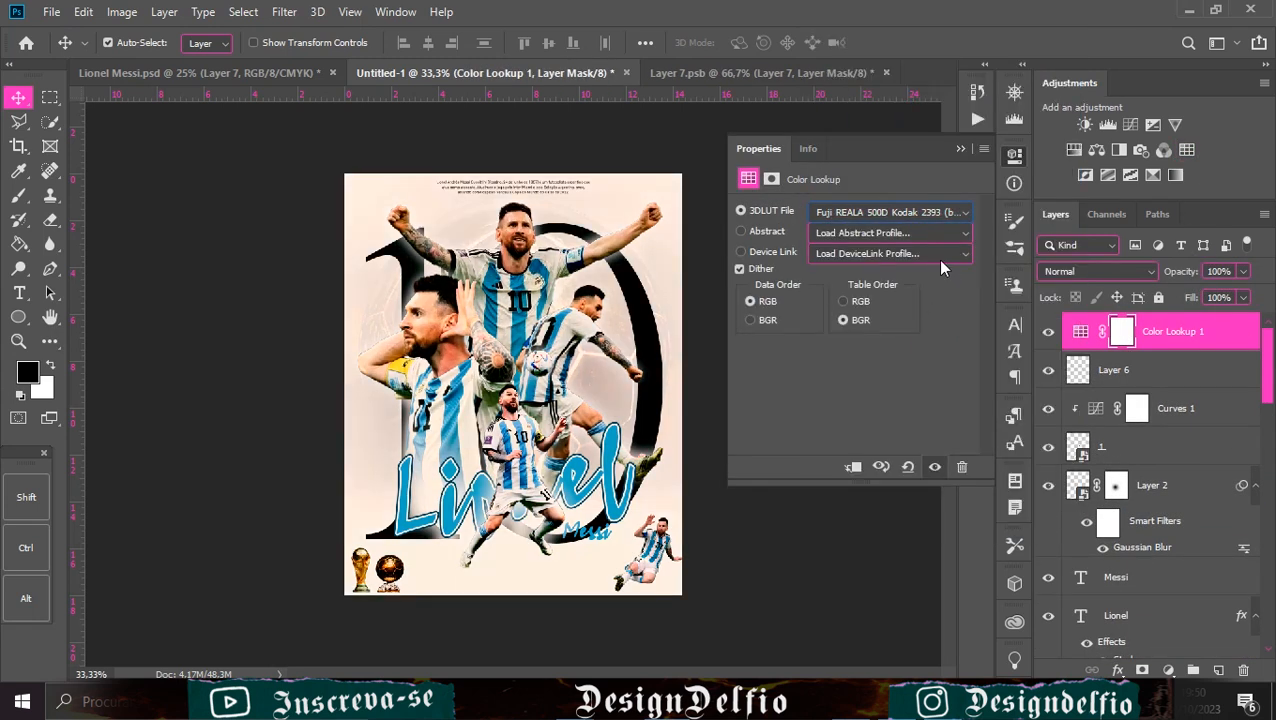
left_click(950, 212)
left_click(897, 424)
Add a Curves adjustment at the top of the layer stack and shape its shadow and highlight points for slightly more contrast
left_click(1130, 124)
mouse_move(818, 401)
left_mouse_down()
mouse_move(815, 420)
mouse_move(807, 406)
left_mouse_up()
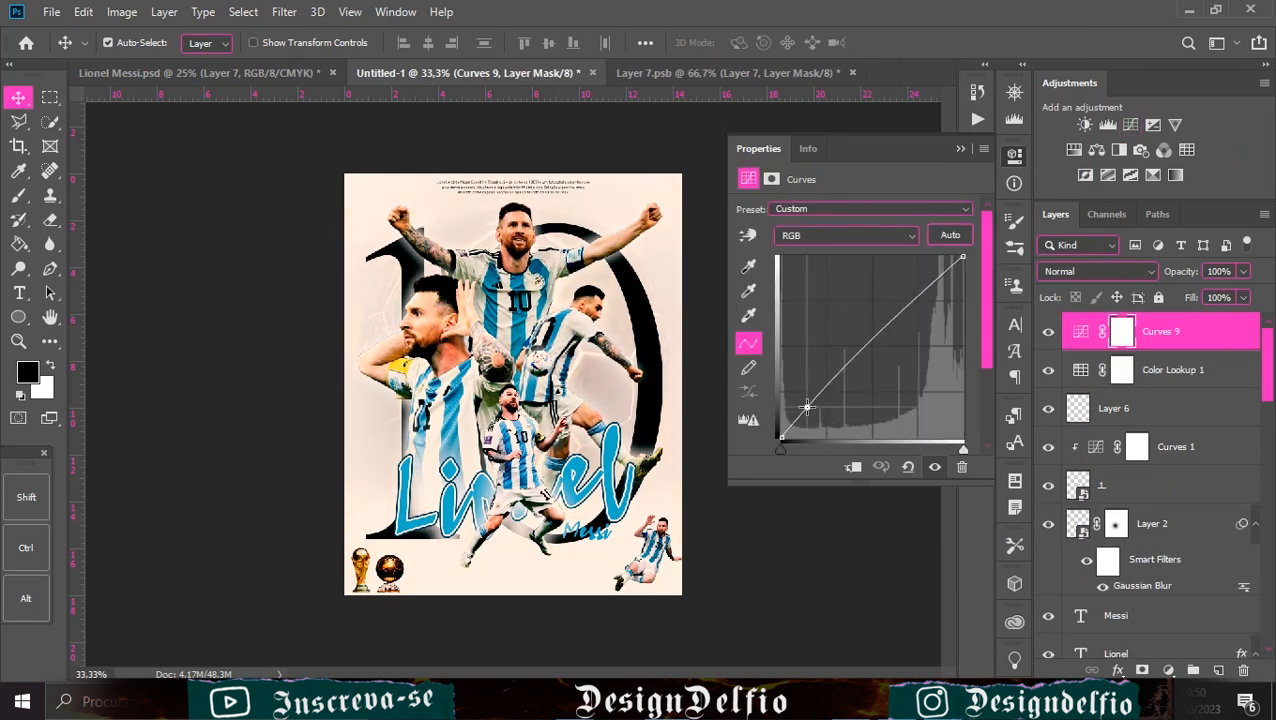
left_click_drag(915, 303, 922, 287)
left_click_drag(811, 411, 817, 409)
Set the Color Lookup 1 layer's fill to 37%
left_click(1180, 370)
left_click_drag(1243, 297, 1189, 319)
left_click(1207, 388)
Raise the fill of Ellipse 1 to 82% and of the image clipped to it to 93%
scroll(1162, 588, "down", 5)
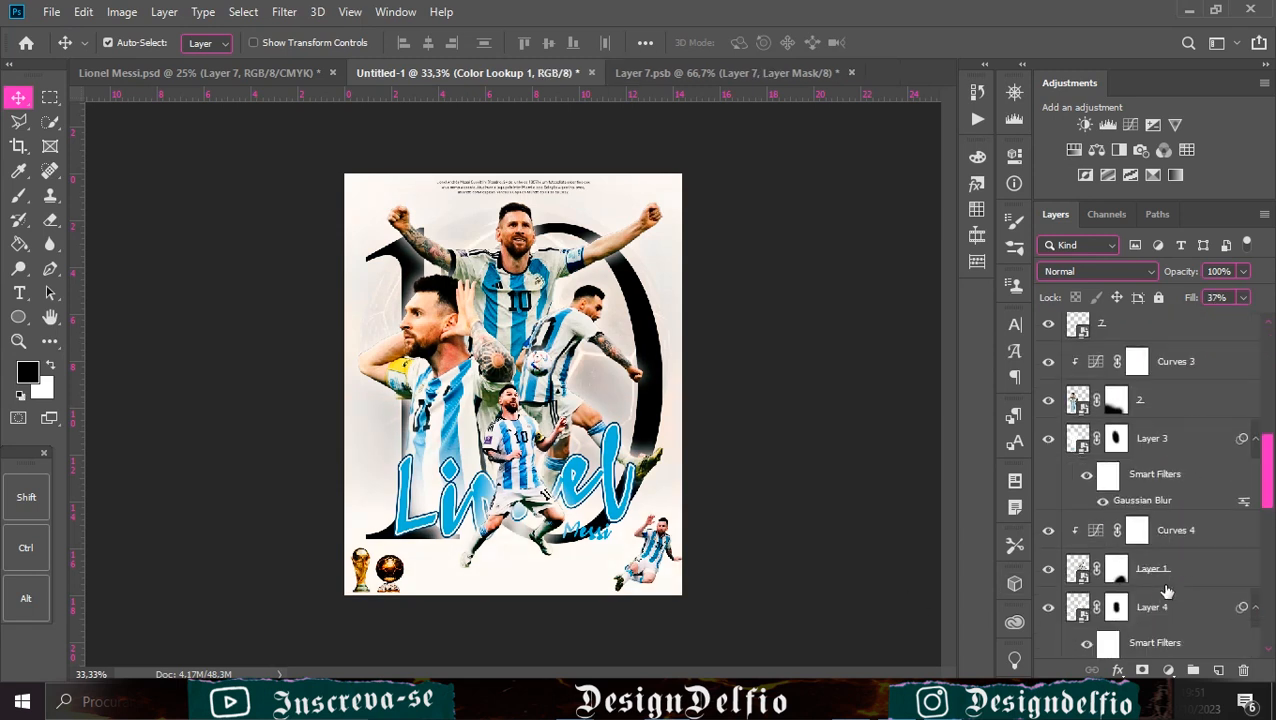
scroll(1150, 550, "down", 5)
left_click(1150, 600)
left_click(1150, 637)
scroll(1150, 600, "down", 1)
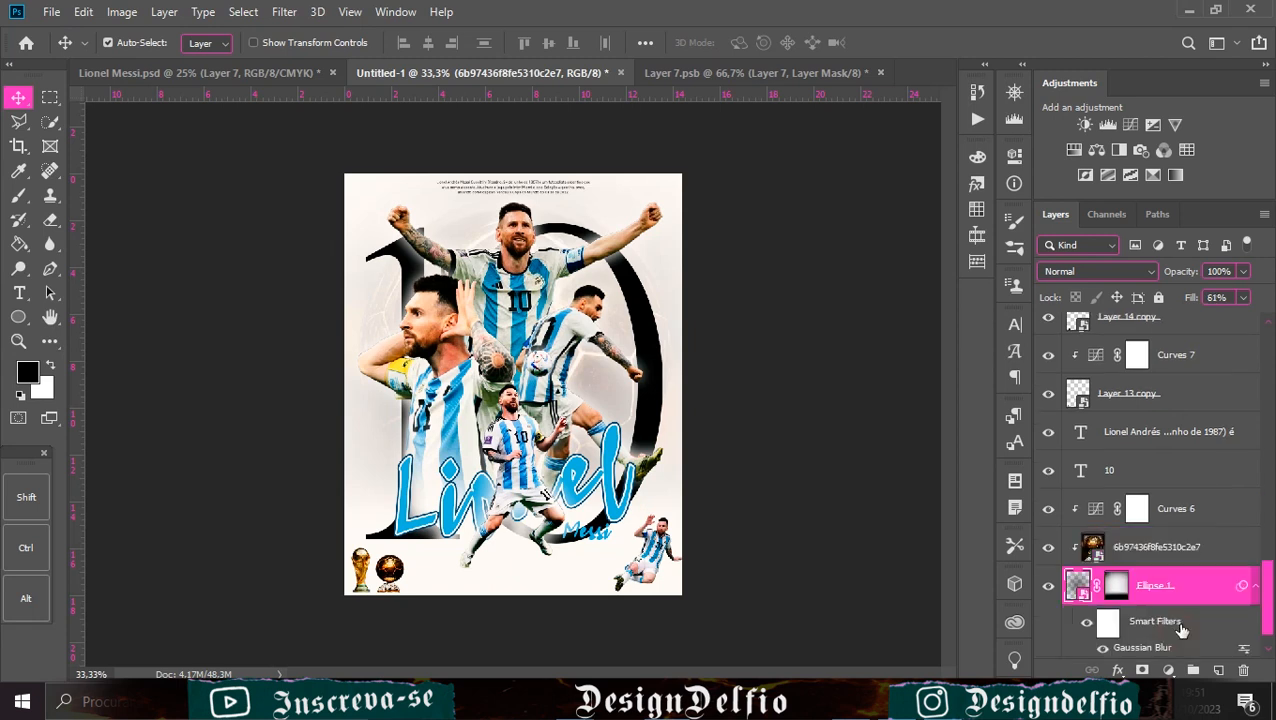
left_click(1243, 298)
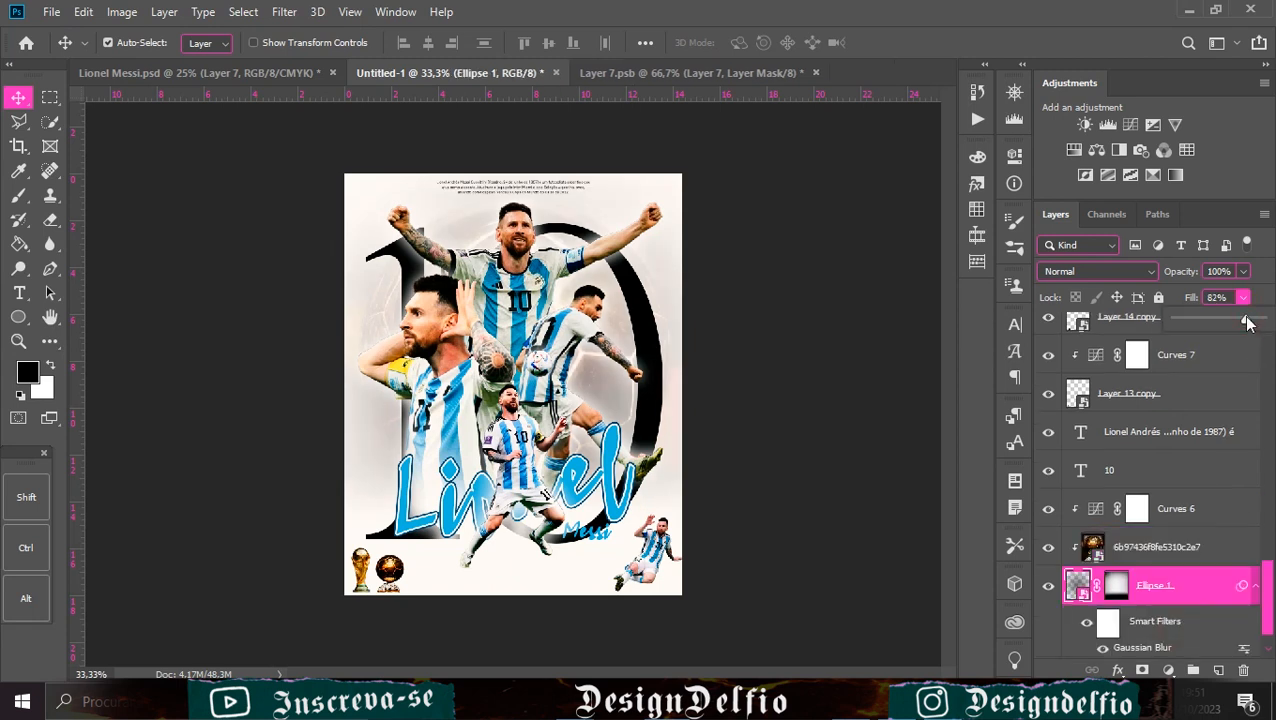
left_click(1190, 547)
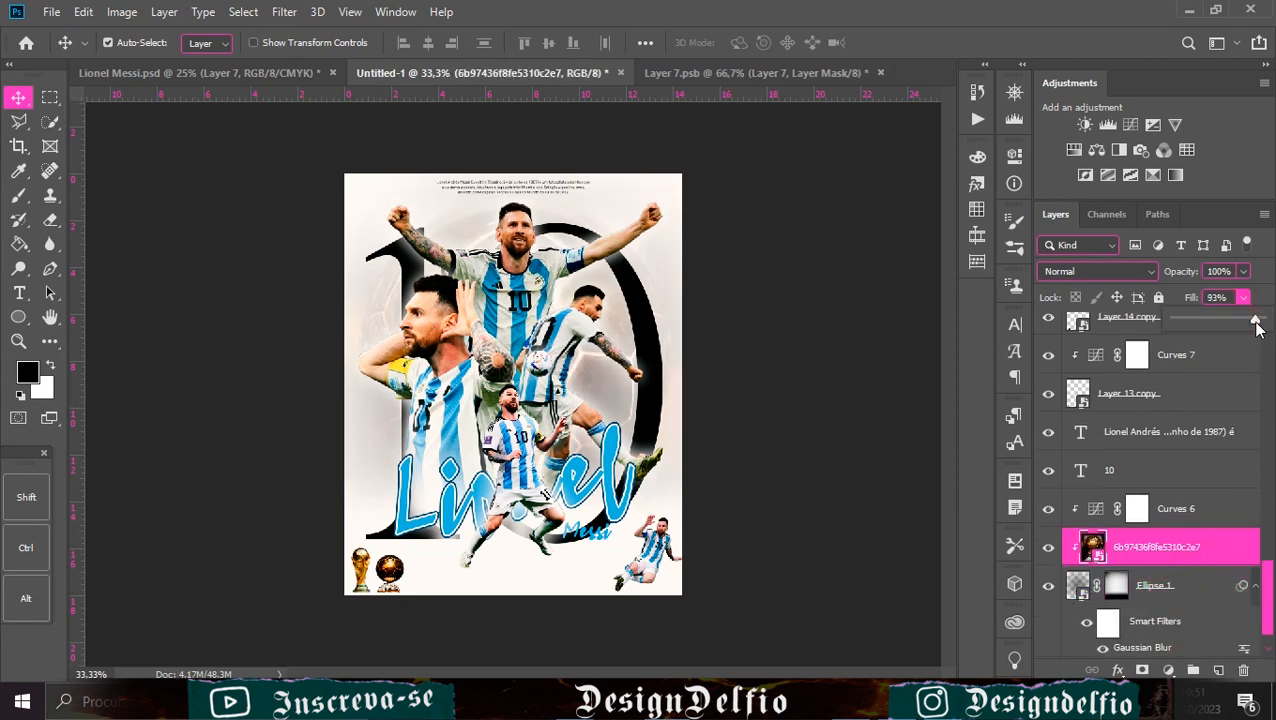
key("alt+bracketright")
left_click(1243, 297)
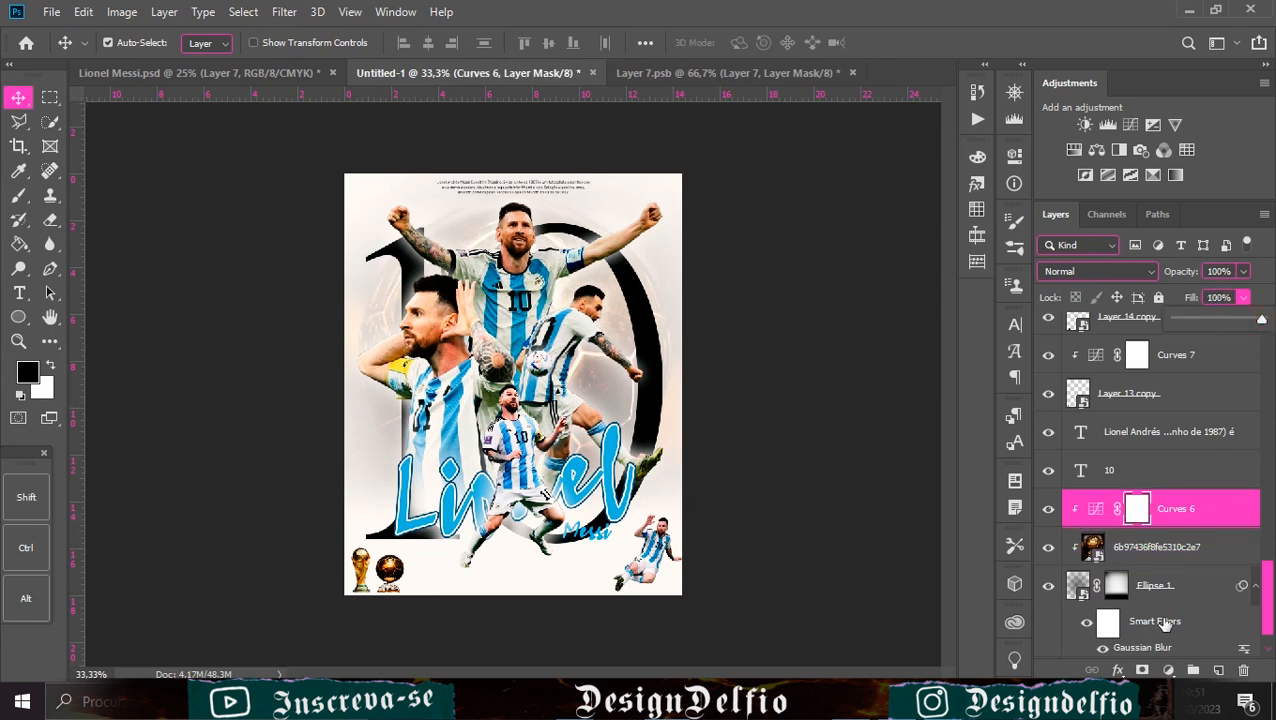
Set the Ellipse 1 layer's fill to 98%
scroll(1163, 623, "down", 1)
left_click(1190, 550)
left_click_drag(1259, 325, 1259, 324)
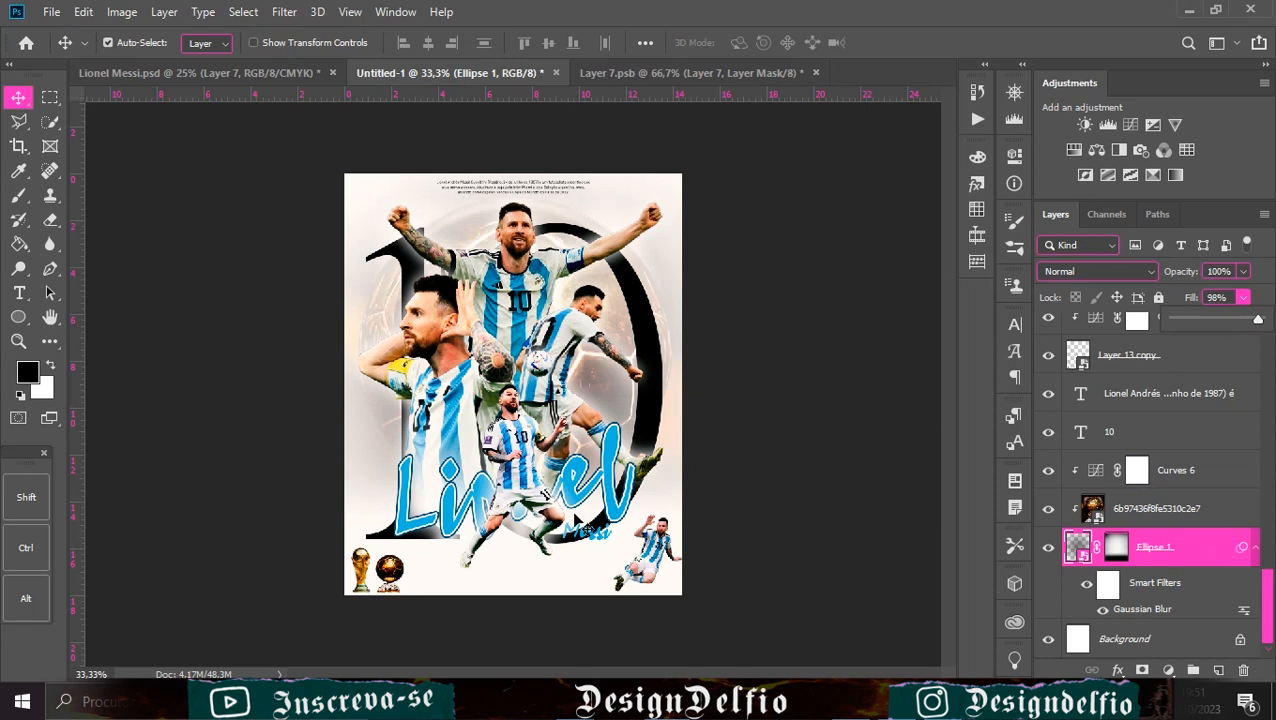
Try Regular weight with 100 tracking on the biography text, and undo the changes
left_click(1165, 393)
left_click(1015, 325)
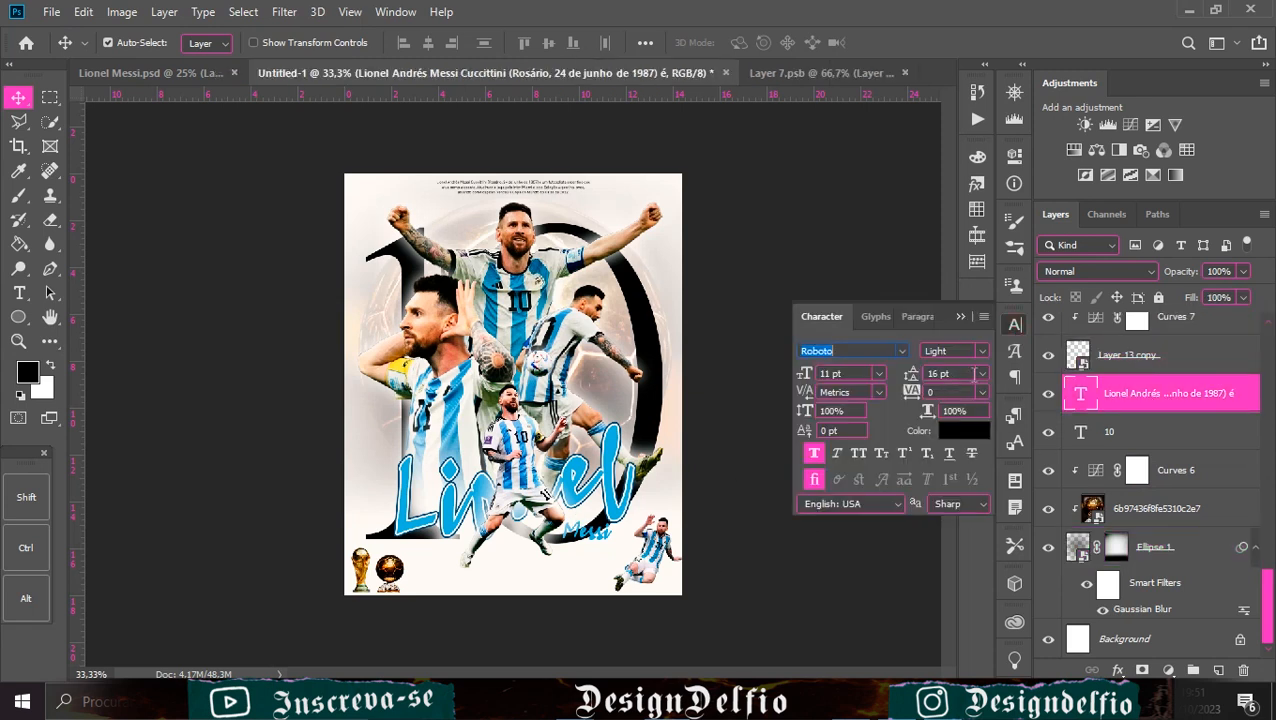
left_click(982, 392)
left_click(965, 584)
left_click(972, 392)
left_click(966, 598)
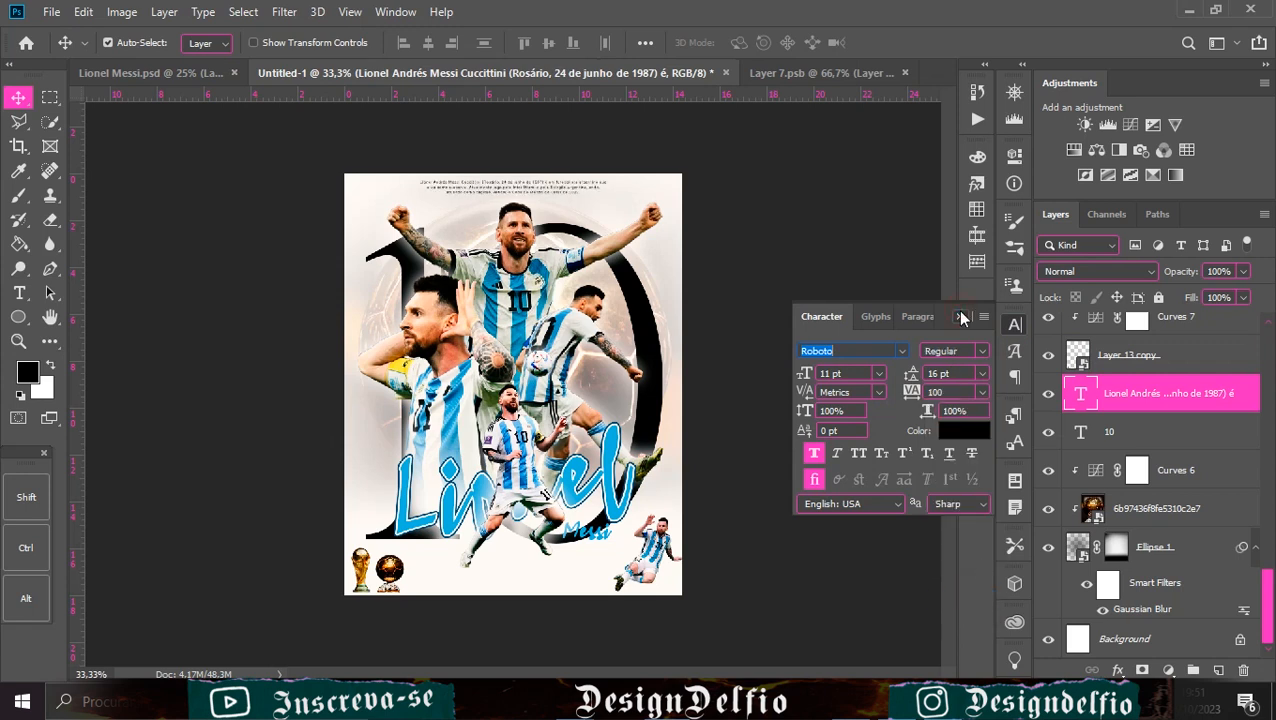
left_click(961, 316)
key("ctrl+z")
key("ctrl+z")
Set the biography text's tracking to 100 in Light weight and center it horizontally on the canvas
left_click(1015, 326)
left_click(982, 392)
left_click(966, 598)
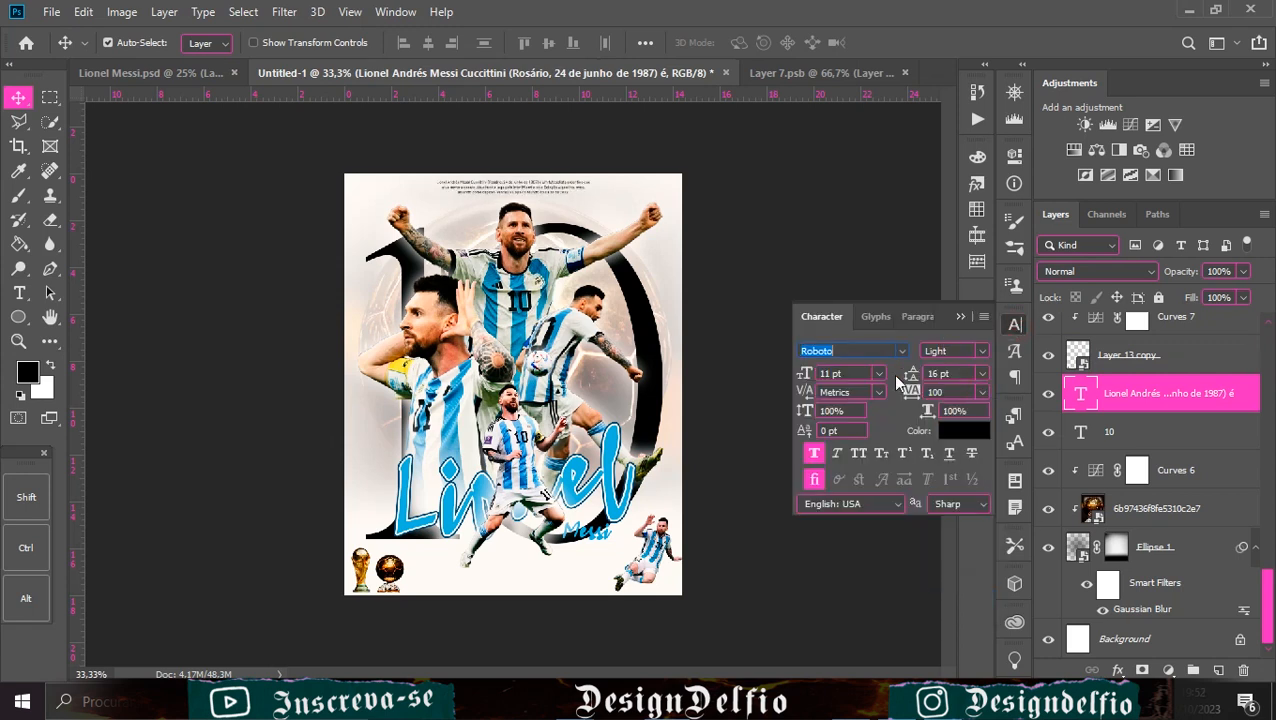
left_click(733, 452)
left_click(961, 316)
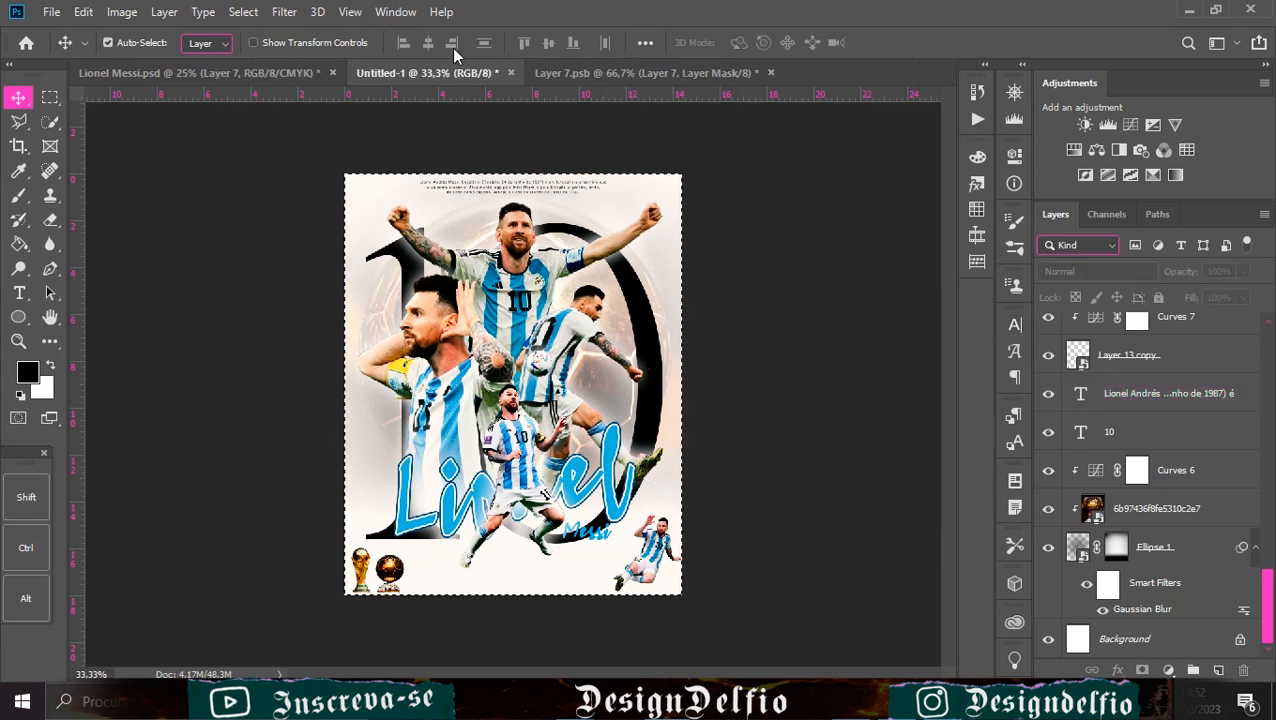
left_click(1157, 400)
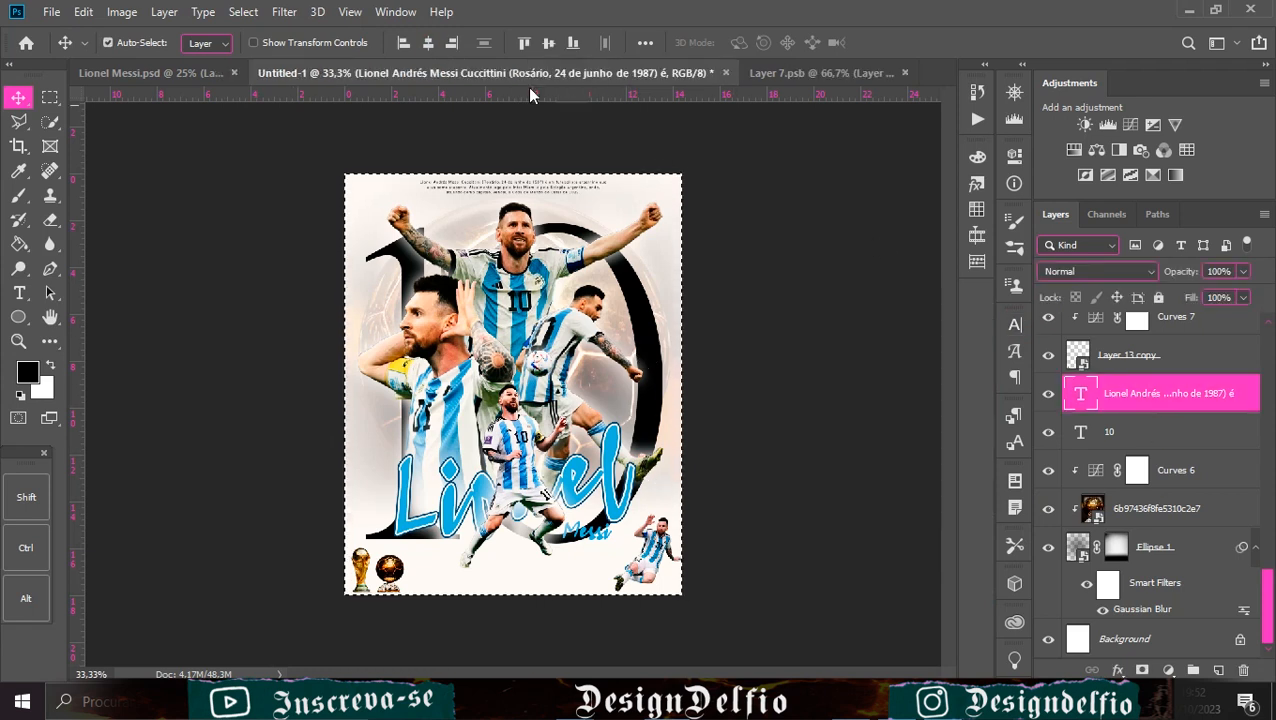
key("ctrl+d")
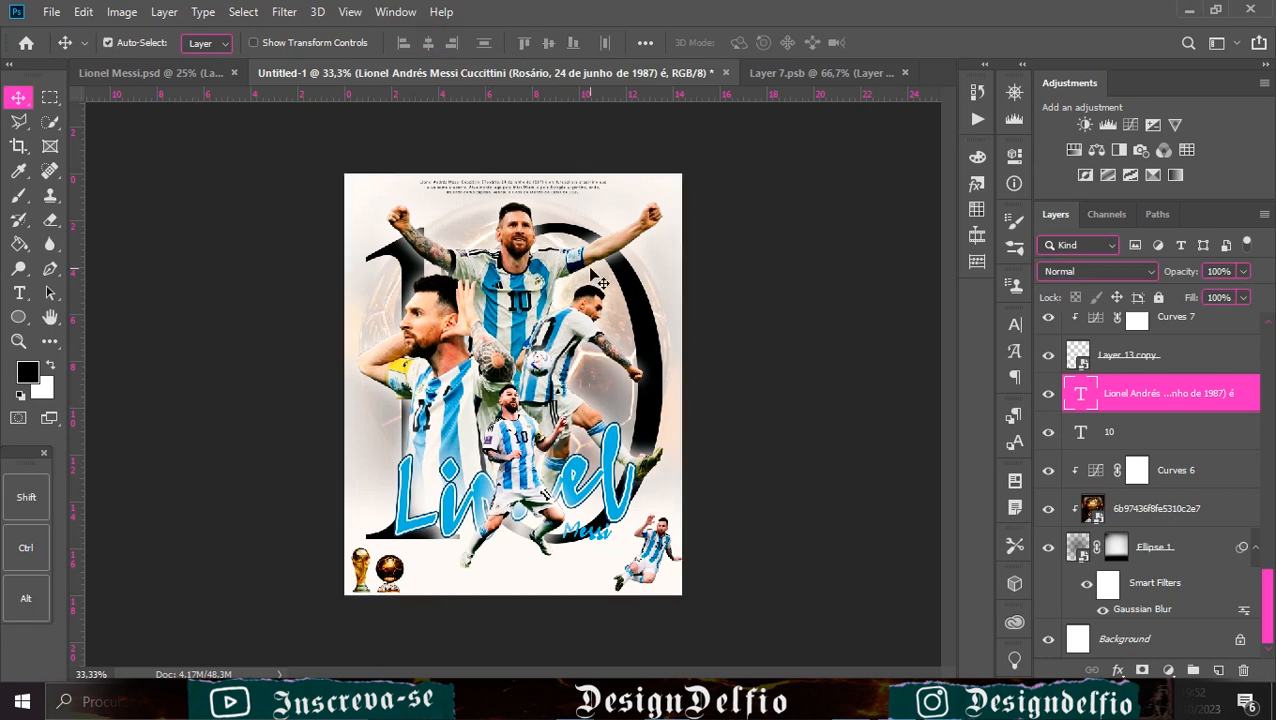
Add the abstract texture image above Curves 9, scale it to 45.22% to cover the poster, and set its blend mode to Lighten
scroll(1145, 356, "up", 15)
left_click(1156, 346)
left_click_drag(513, 214, 513, 165)
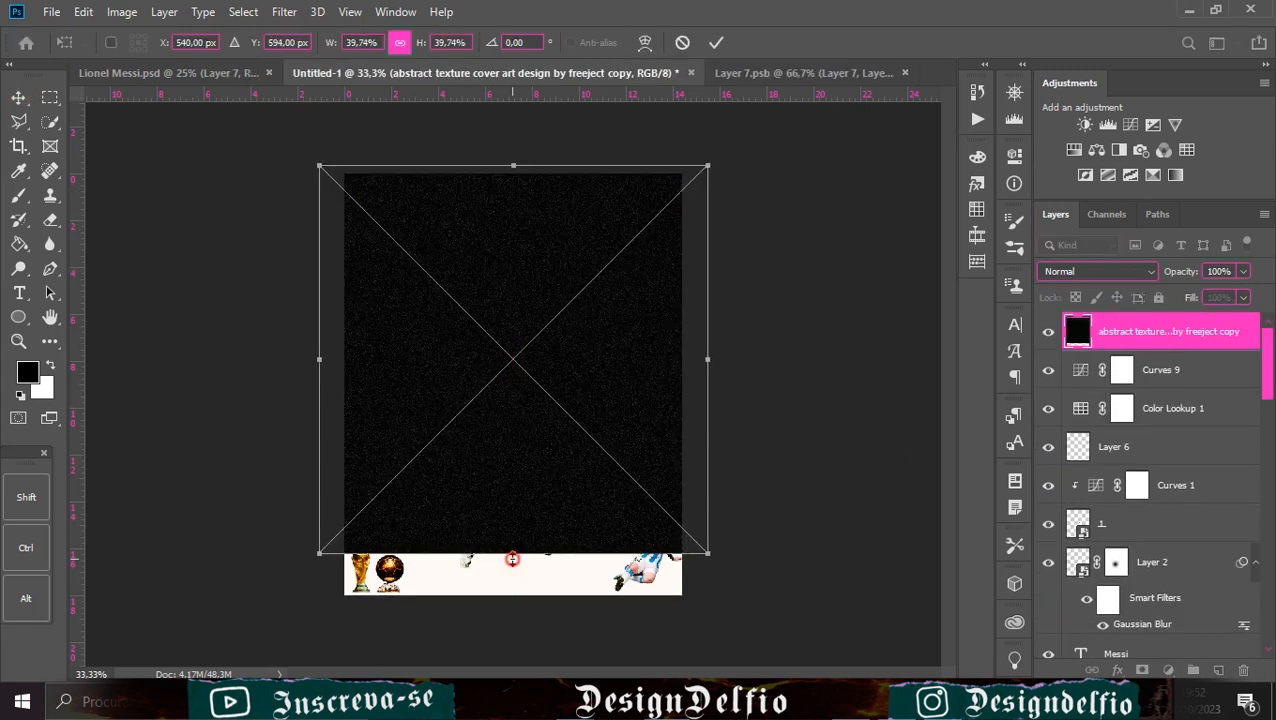
left_click_drag(512, 559, 513, 606)
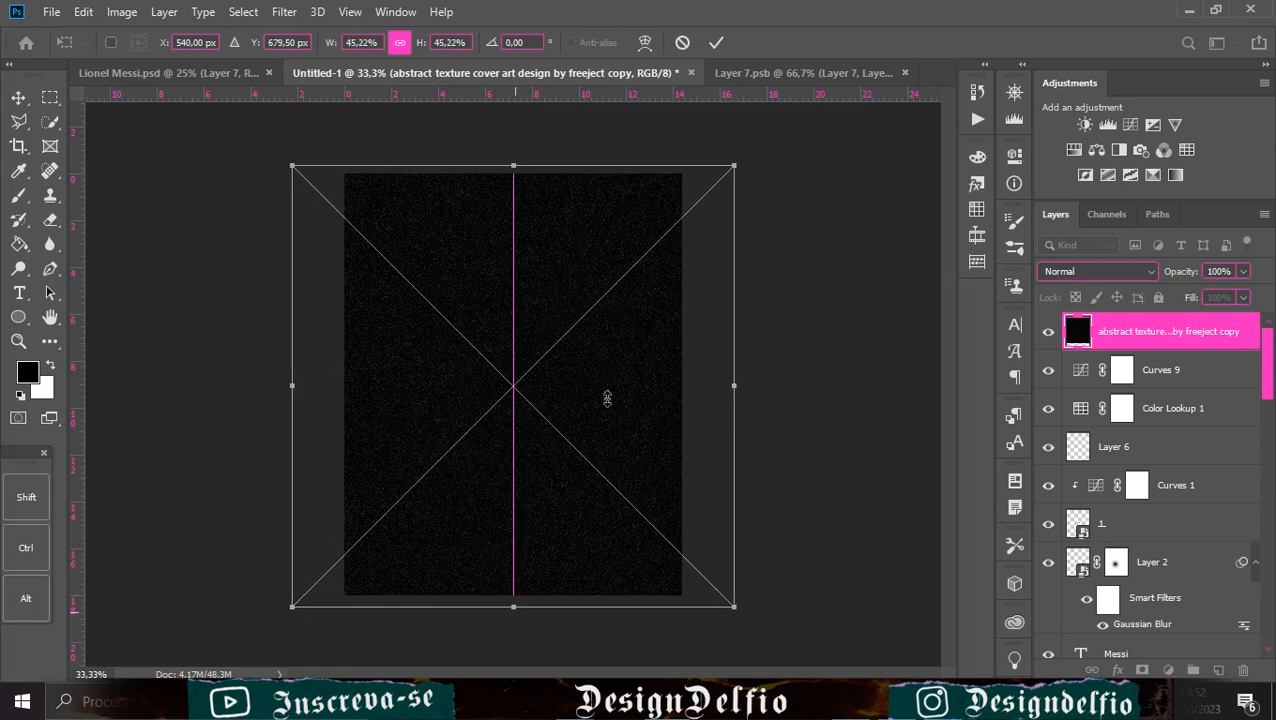
left_click(716, 42)
left_click(1097, 271)
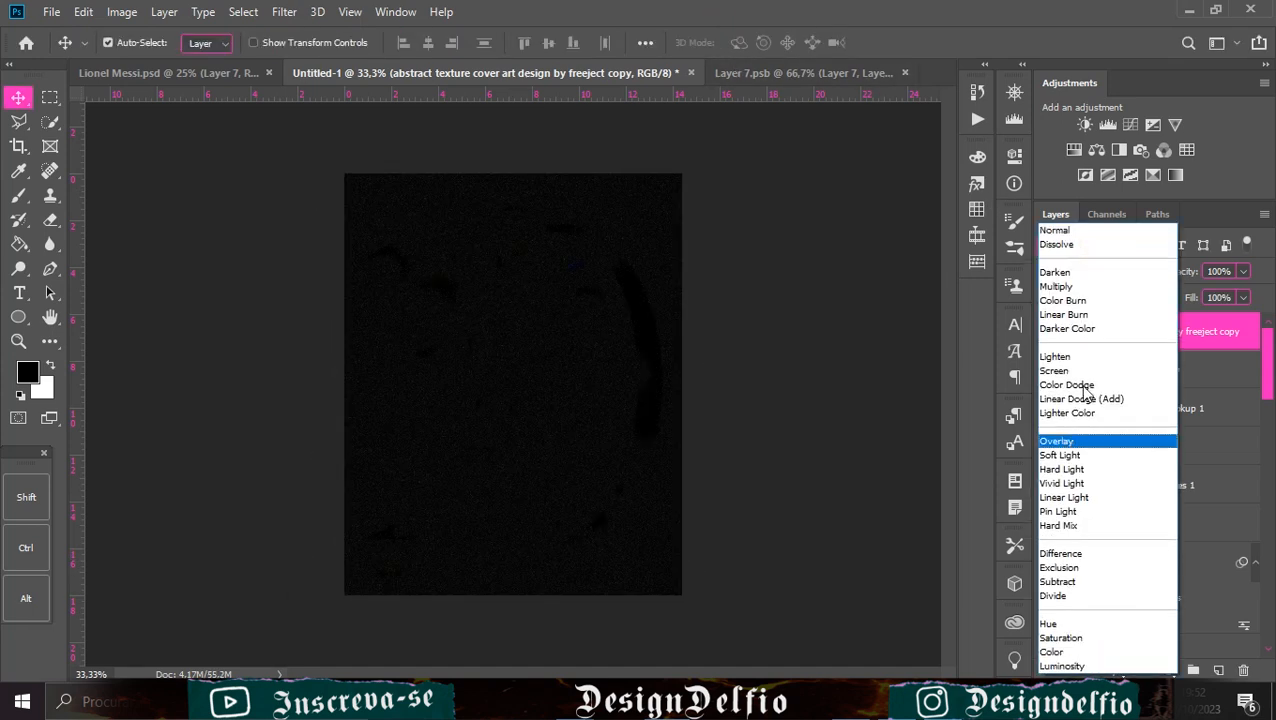
left_click(1076, 365)
Place the barcode image below Color Lookup 1, stretched to 216.57% width and 100.17% height, near the middle of the poster's lower edge
left_click(1228, 368)
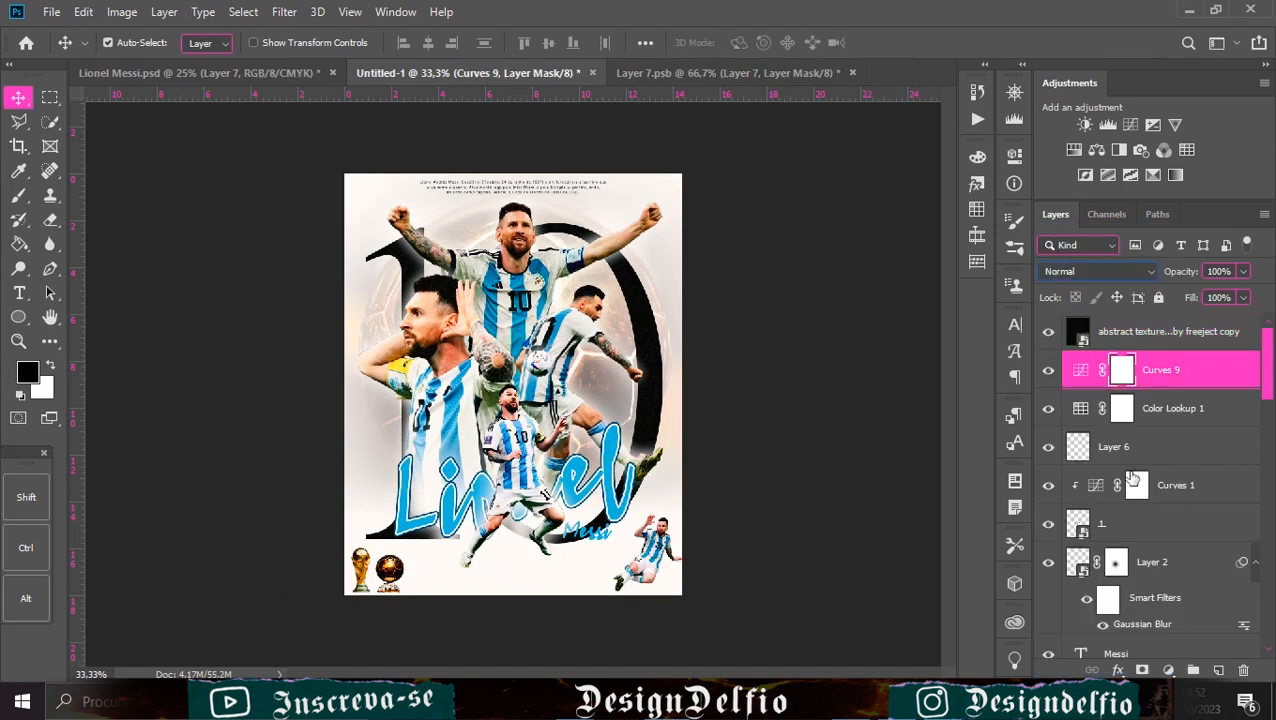
left_click(1160, 446)
key("ctrl+t")
left_click_drag(517, 385, 559, 580)
left_click_drag(482, 579, 478, 579)
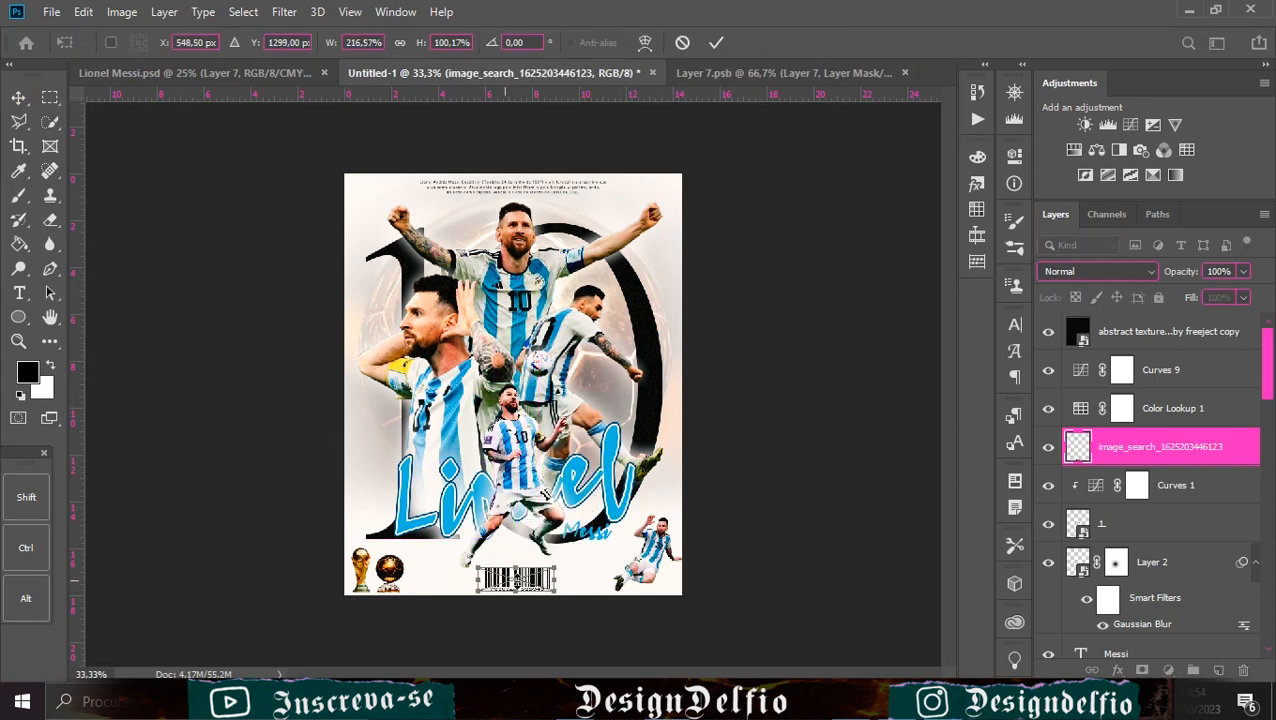
left_click(721, 44)
Add a layer mask to the barcode and hide the strip of digits beneath its bars
key("ctrl+plus")
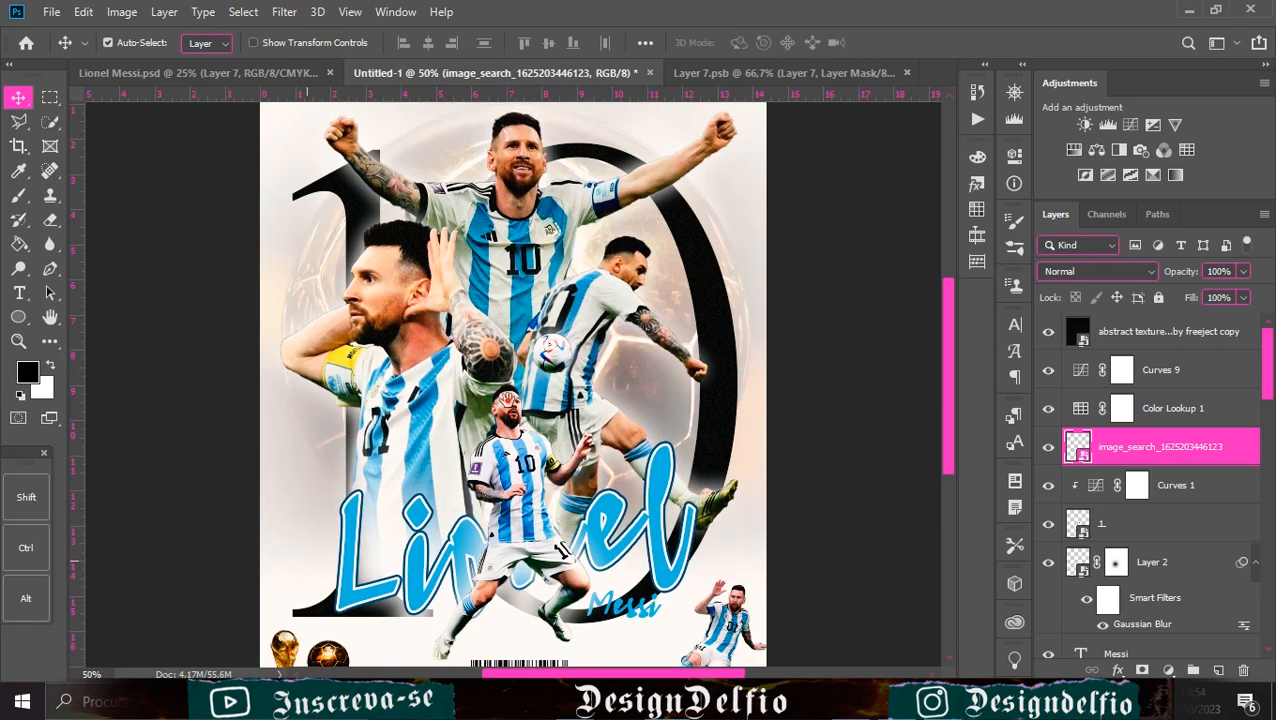
left_click_drag(531, 440, 432, 97)
key("ctrl+plus")
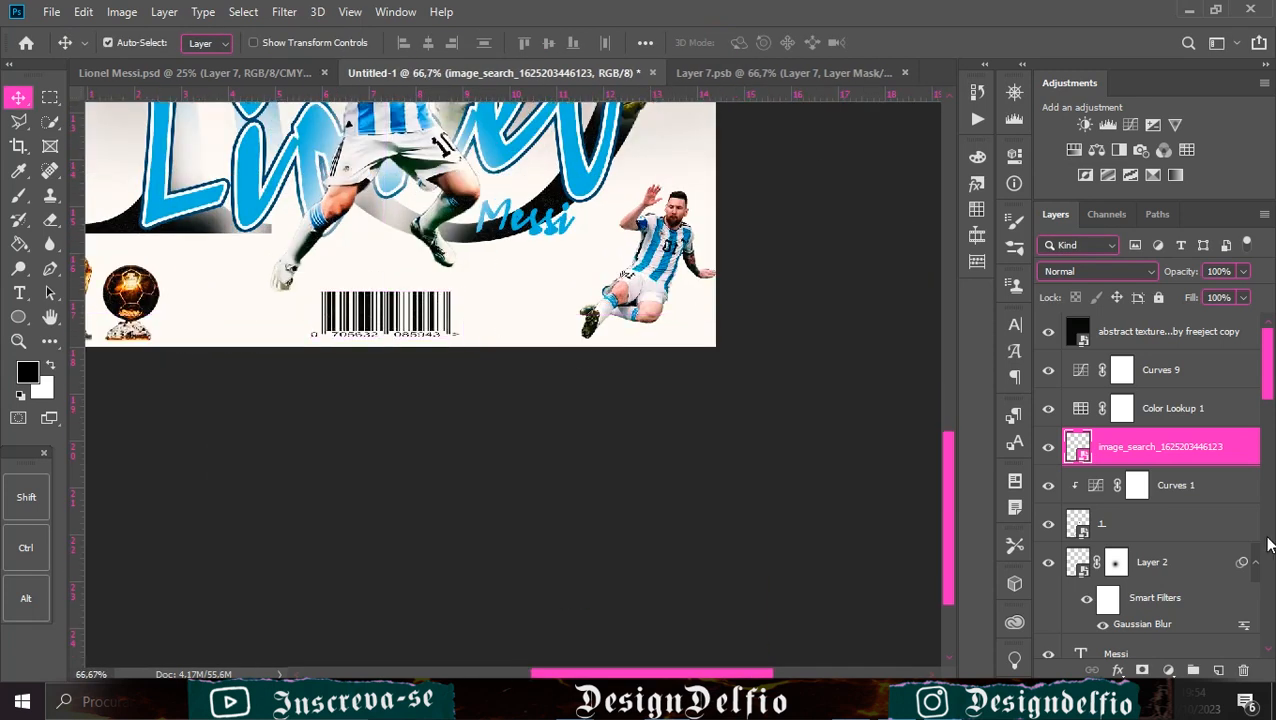
left_click(1143, 669)
key("m")
left_click_drag(519, 346, 266, 331)
key("b")
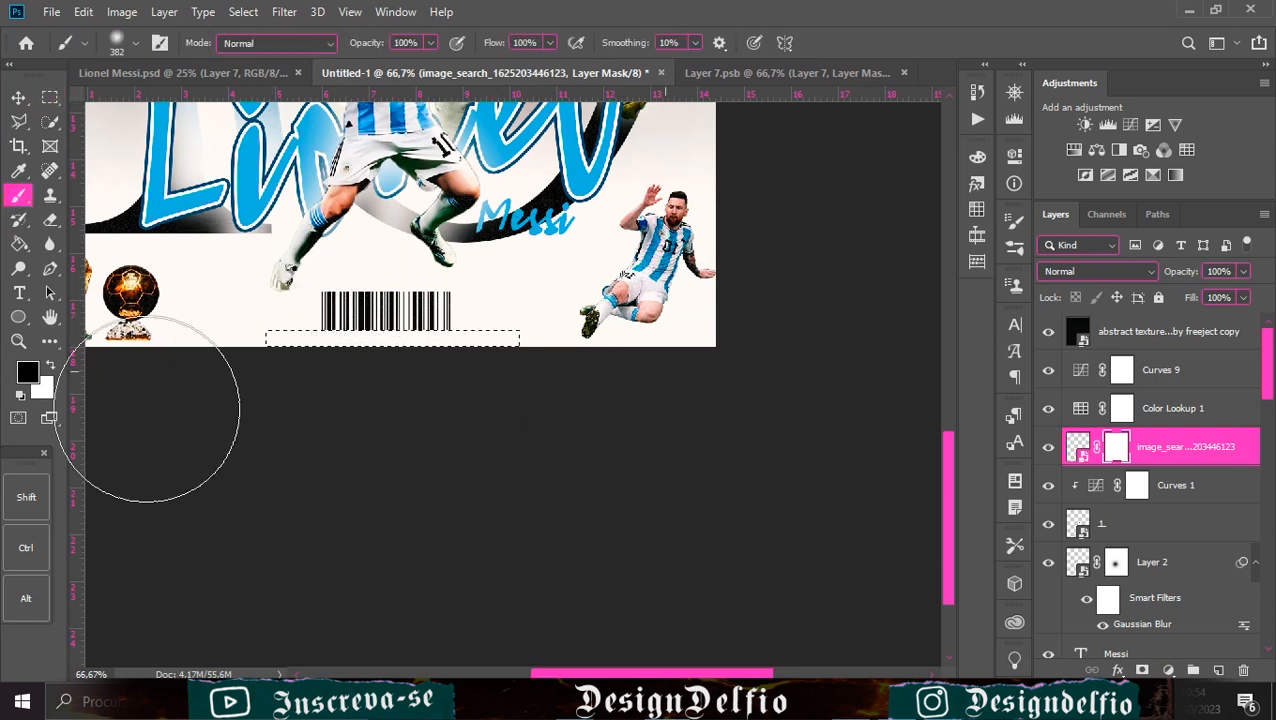
key("ctrl+d")
left_click(10, 94)
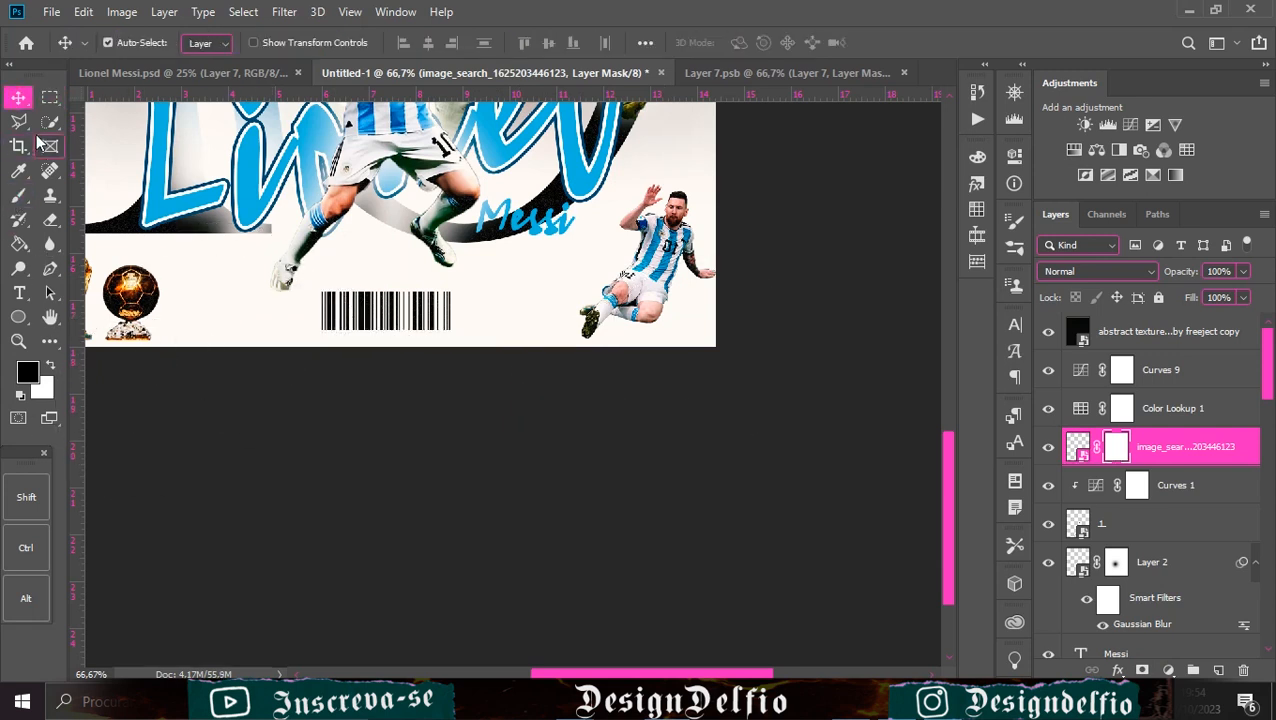
Center the barcode horizontally on the canvas
key("ctrl+minus")
key("ctrl+minus")
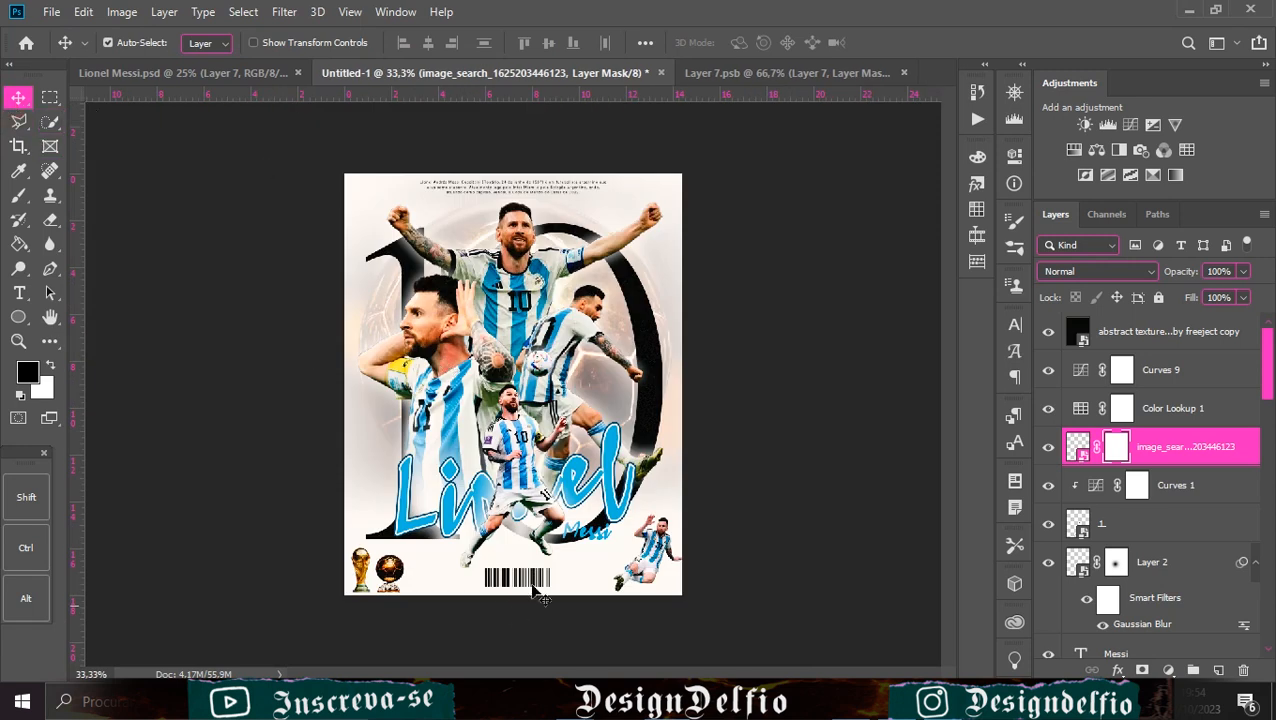
left_click(531, 583, "ctrl")
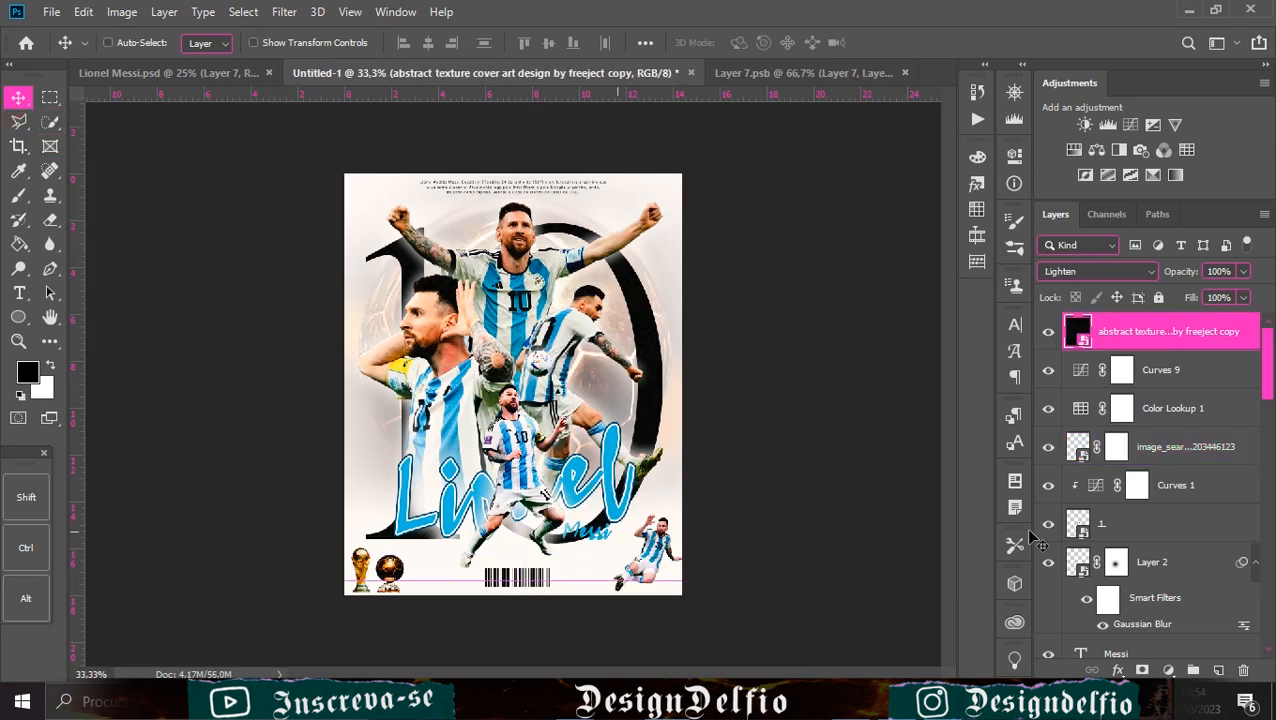
scroll(1173, 507, "down", 5)
scroll(1173, 507, "up", 5)
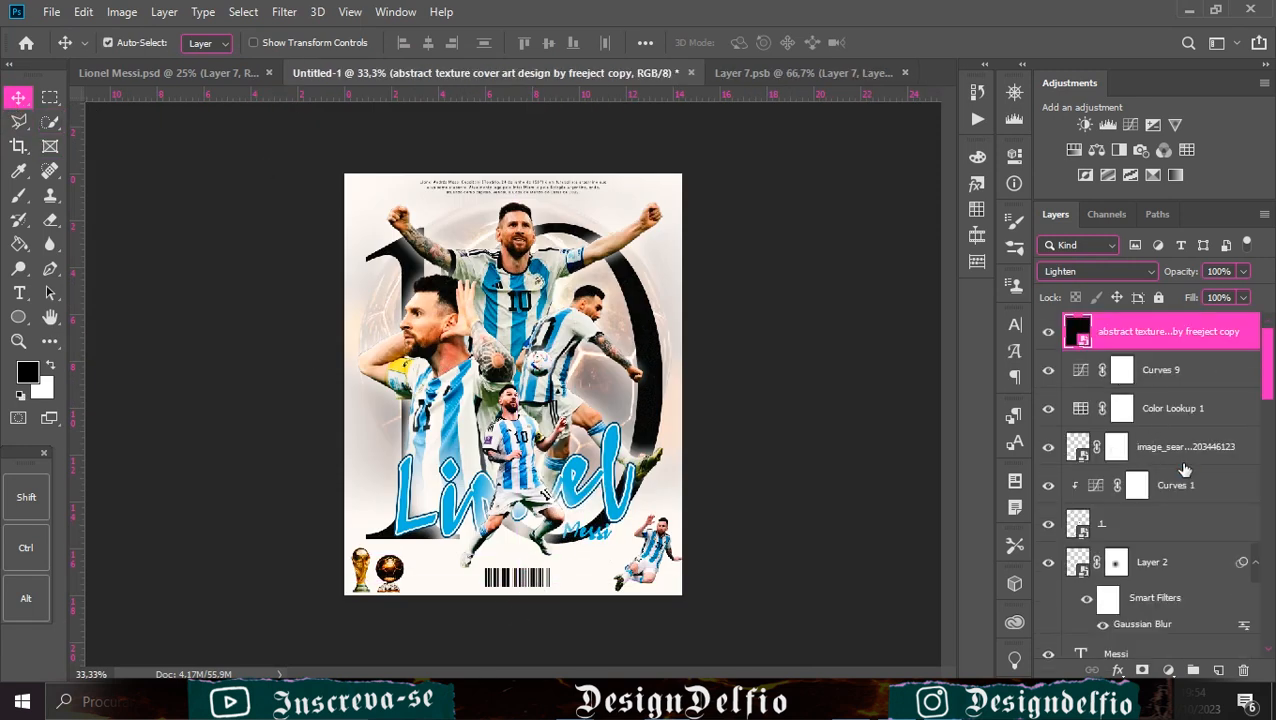
left_click(1149, 458)
left_click(428, 43)
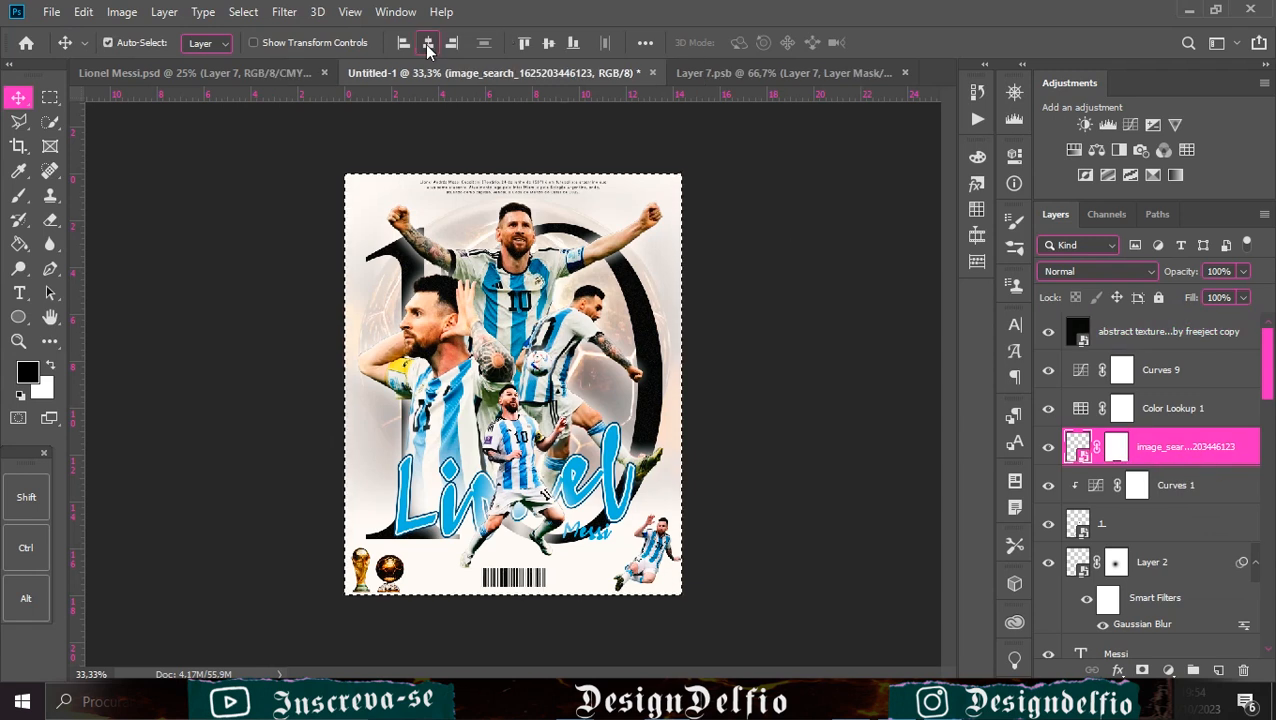
key("ctrl+d")
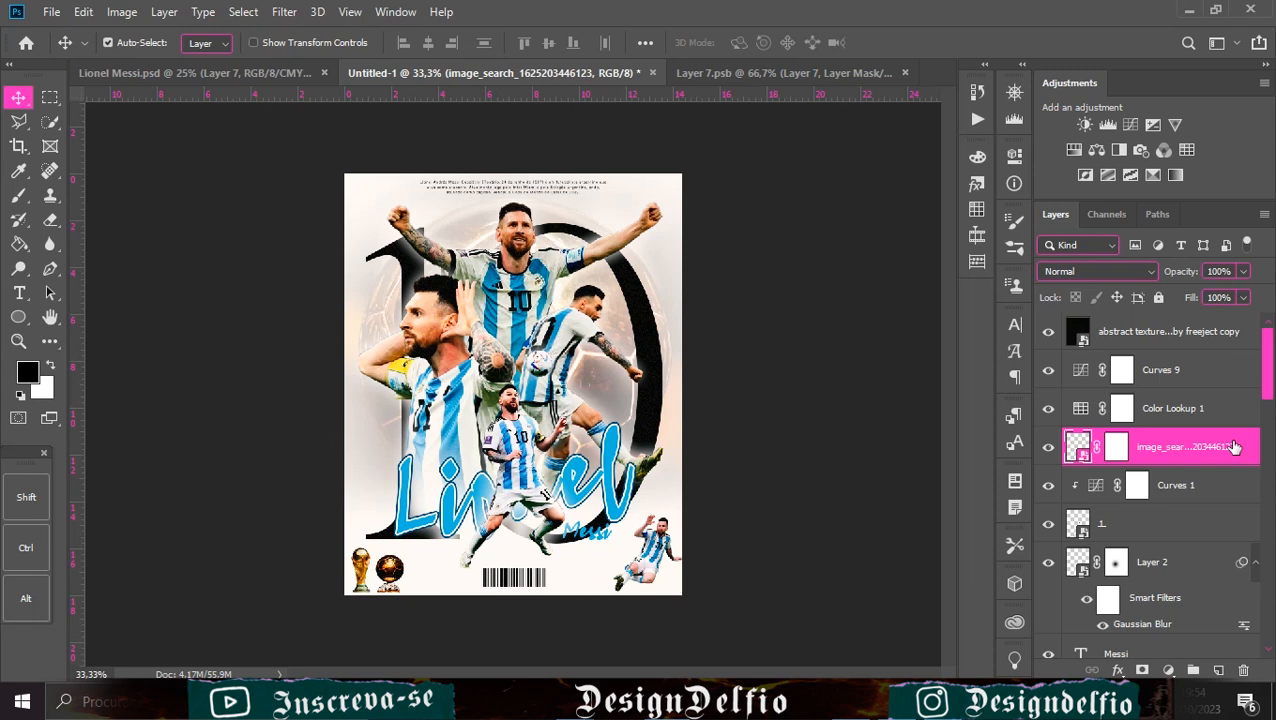
Hide the abstract texture layer and add a new empty layer directly above Layer 2
left_click(1064, 338)
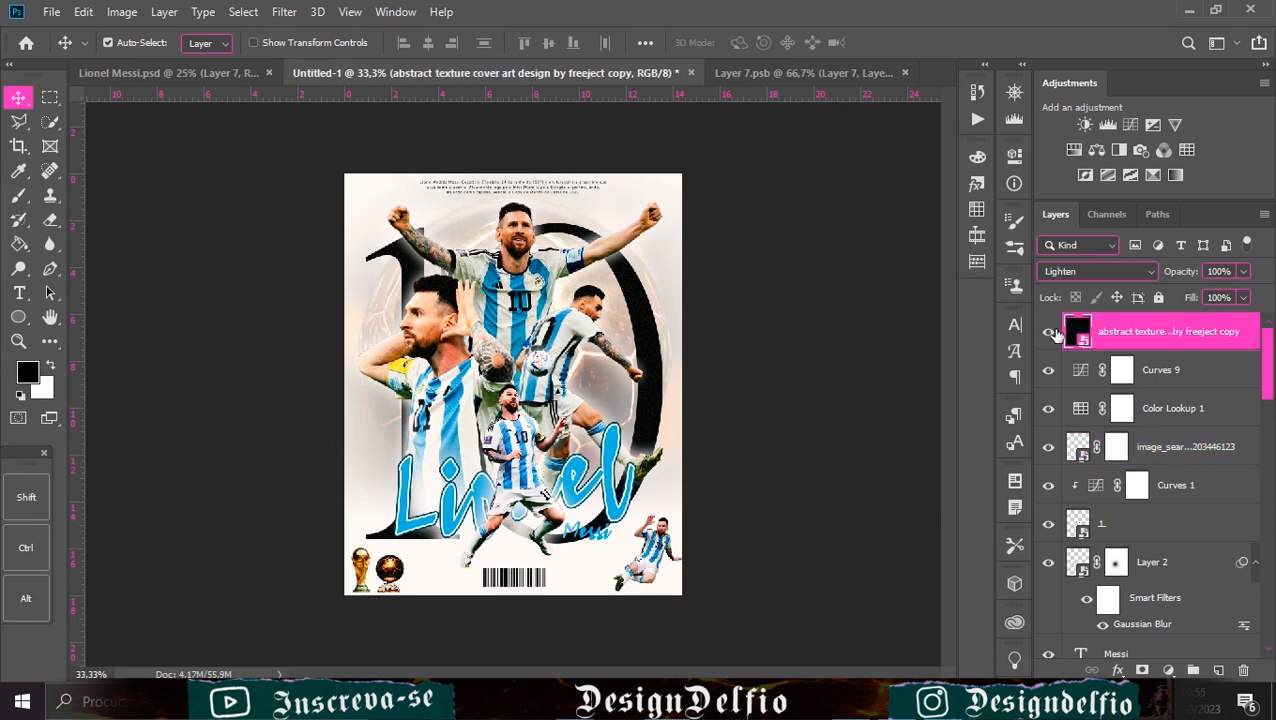
left_click(522, 456)
left_click(1147, 574)
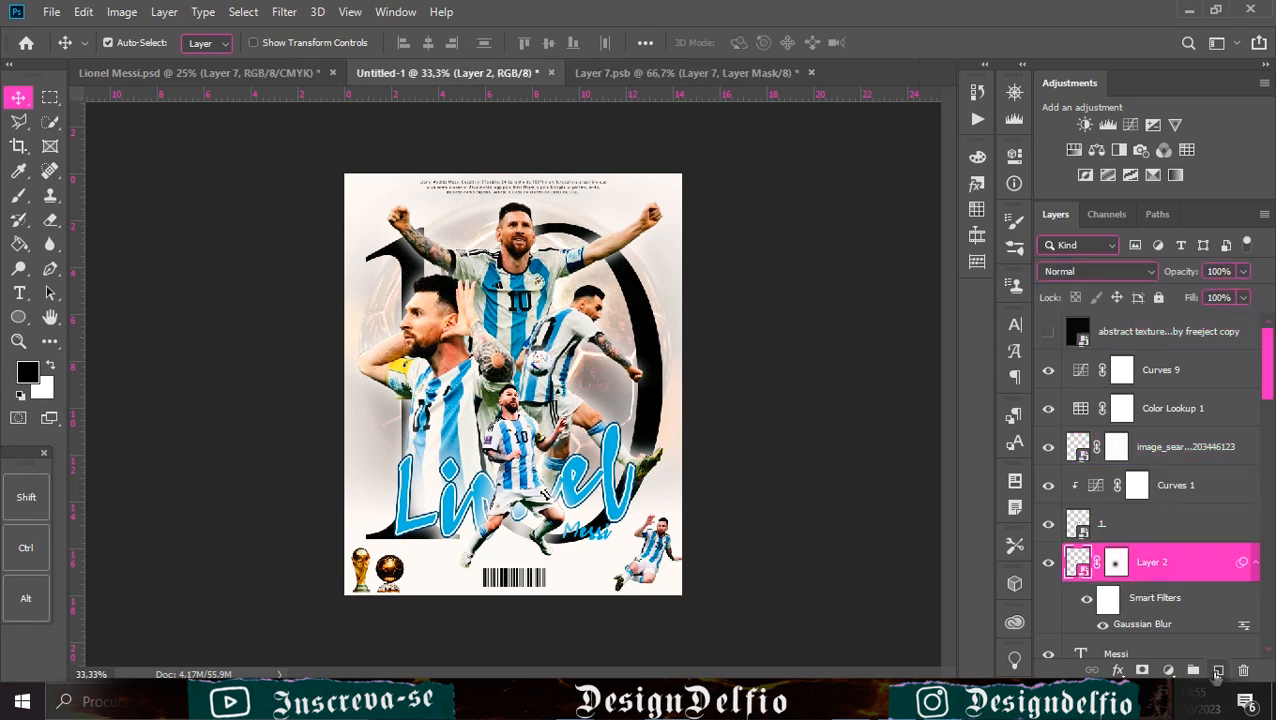
left_click(1218, 671)
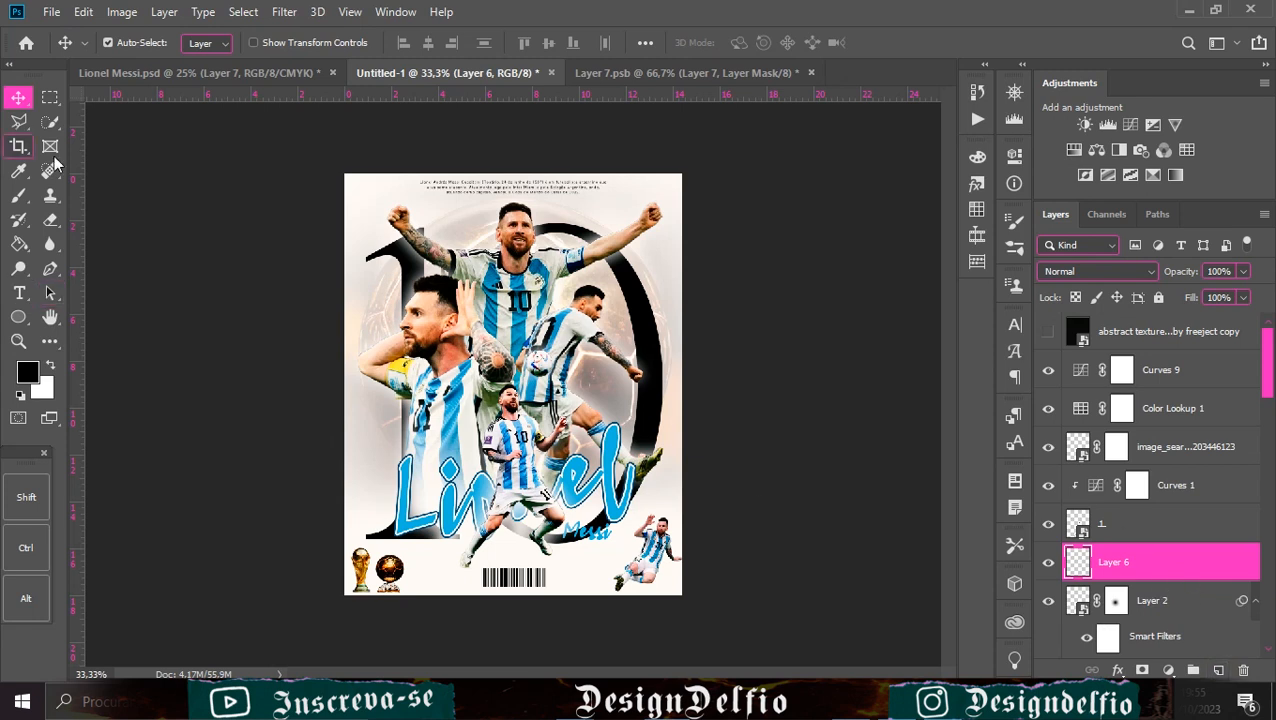
Paint one soft black brush dab on Layer 6 near the poster's center
left_click(18, 195)
right_click(400, 330)
double_click(547, 514)
left_click(17, 97)
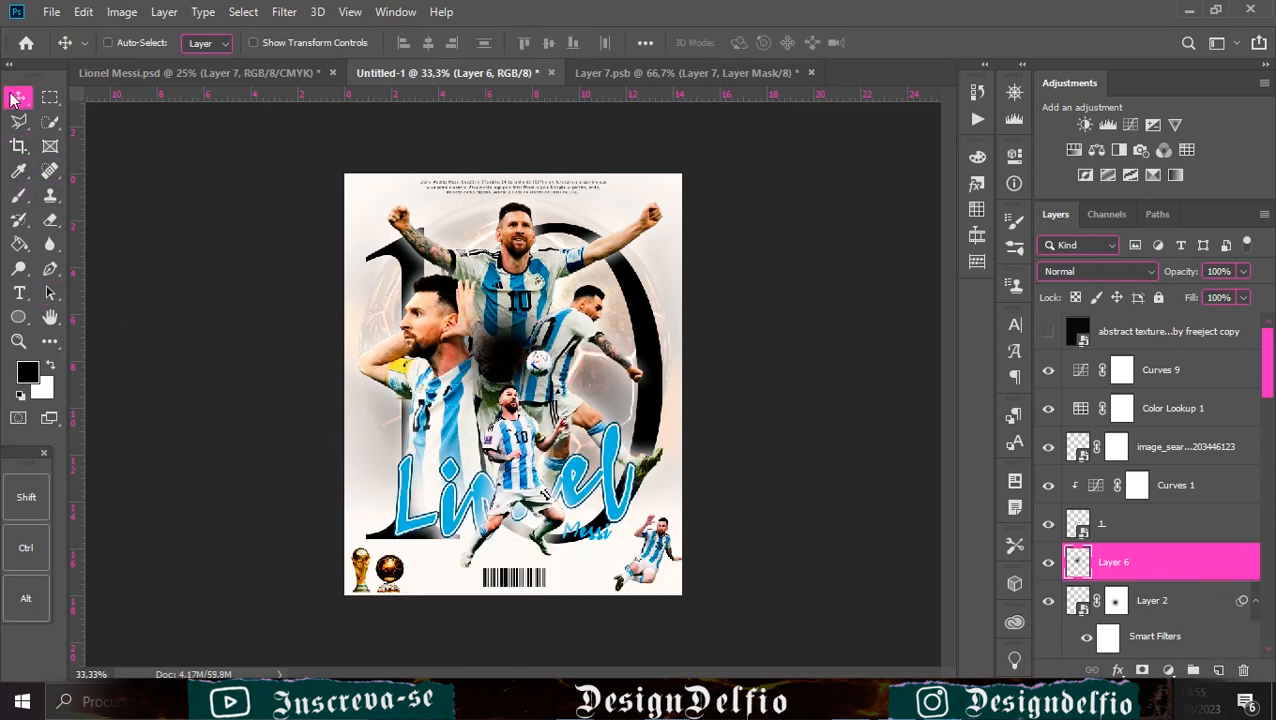
Move the black dab behind the front player's feet, stretch it to 194.17% width and 49.84% height, and rotate it -6.65°
key("ctrl+t")
left_click_drag(523, 417, 490, 556)
left_click_drag(576, 560, 709, 562)
left_click_drag(380, 560, 332, 562)
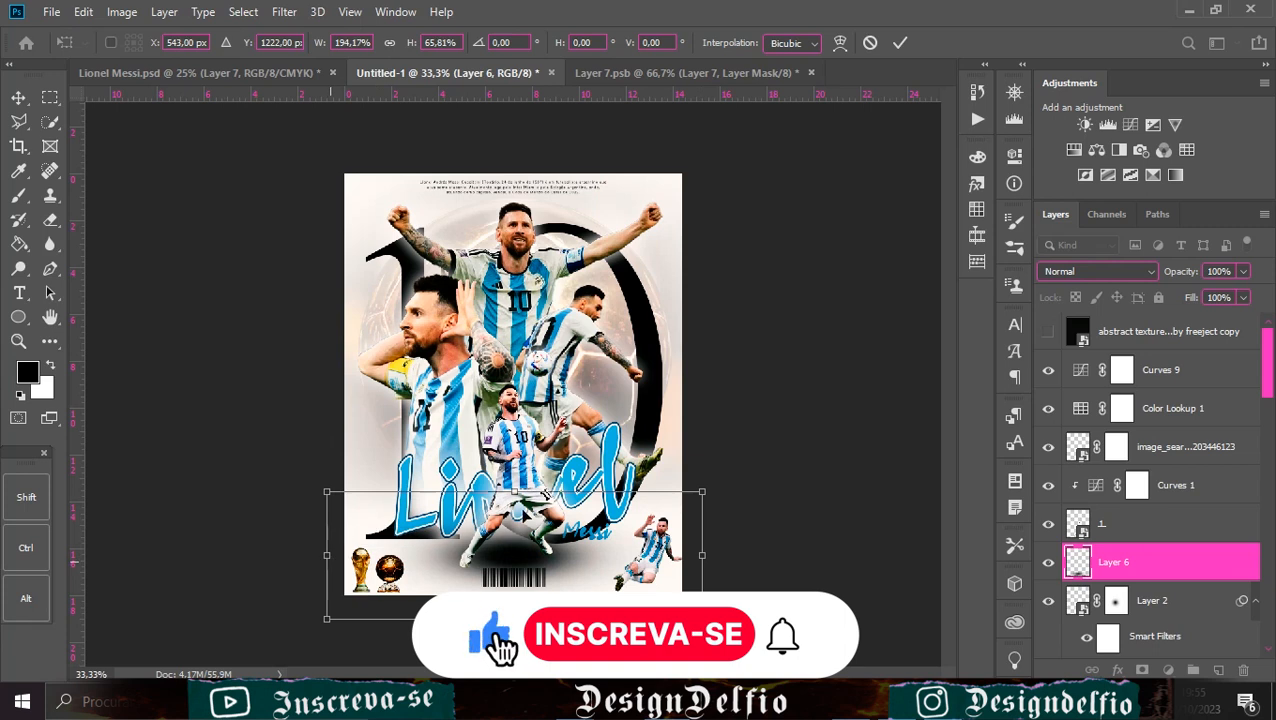
left_click_drag(515, 619, 531, 583)
left_click_drag(577, 496, 568, 487)
left_click_drag(540, 590, 550, 583)
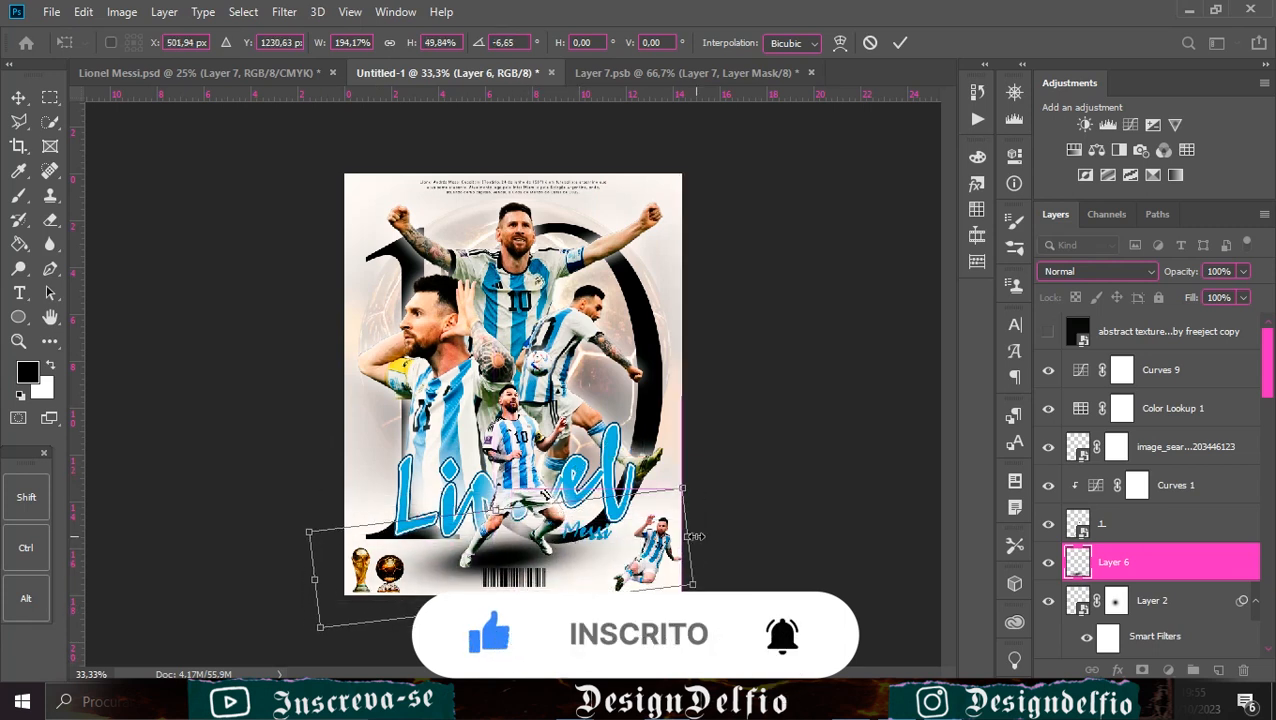
Widen the black shadow well past both side edges of the poster and apply the transform
left_click_drag(695, 536, 711, 534)
left_click_drag(317, 579, 290, 582)
left_click_drag(714, 530, 758, 527)
left_click_drag(290, 583, 249, 587)
left_click(900, 42)
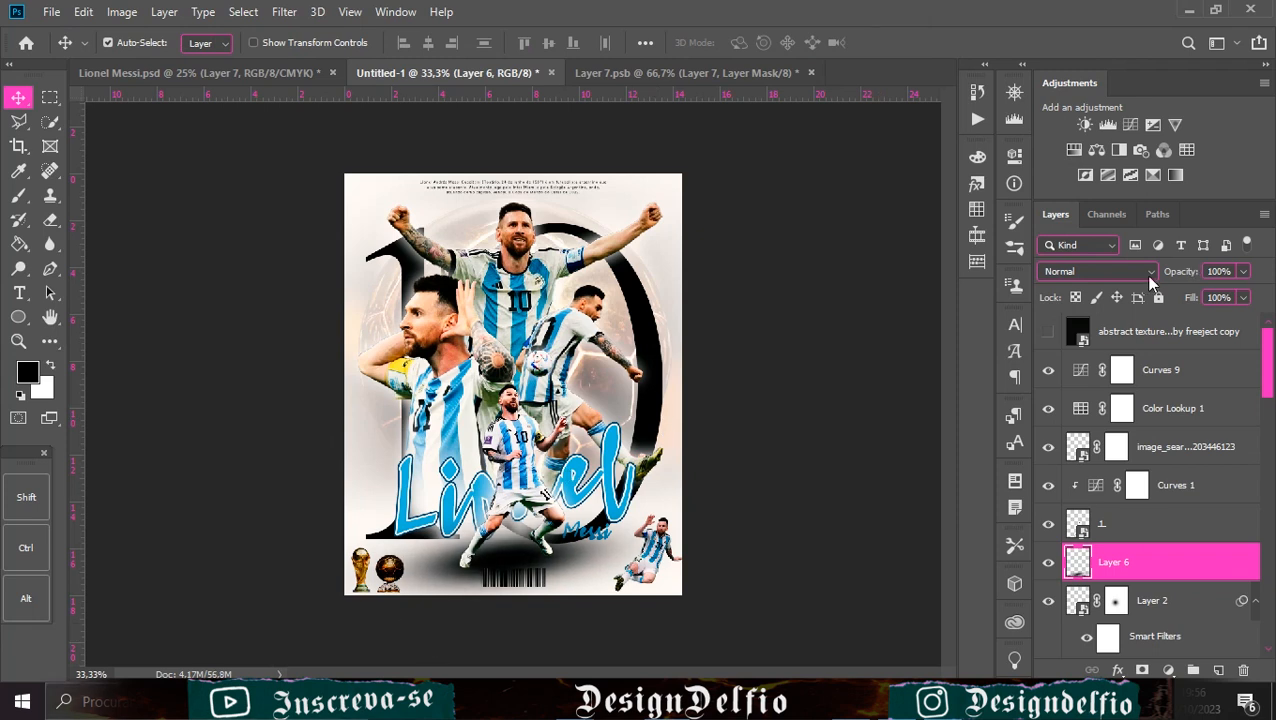
Reduce the Layer 6 shadow's fill to 76% and select the barcode layer
left_click_drag(1194, 321, 1214, 324)
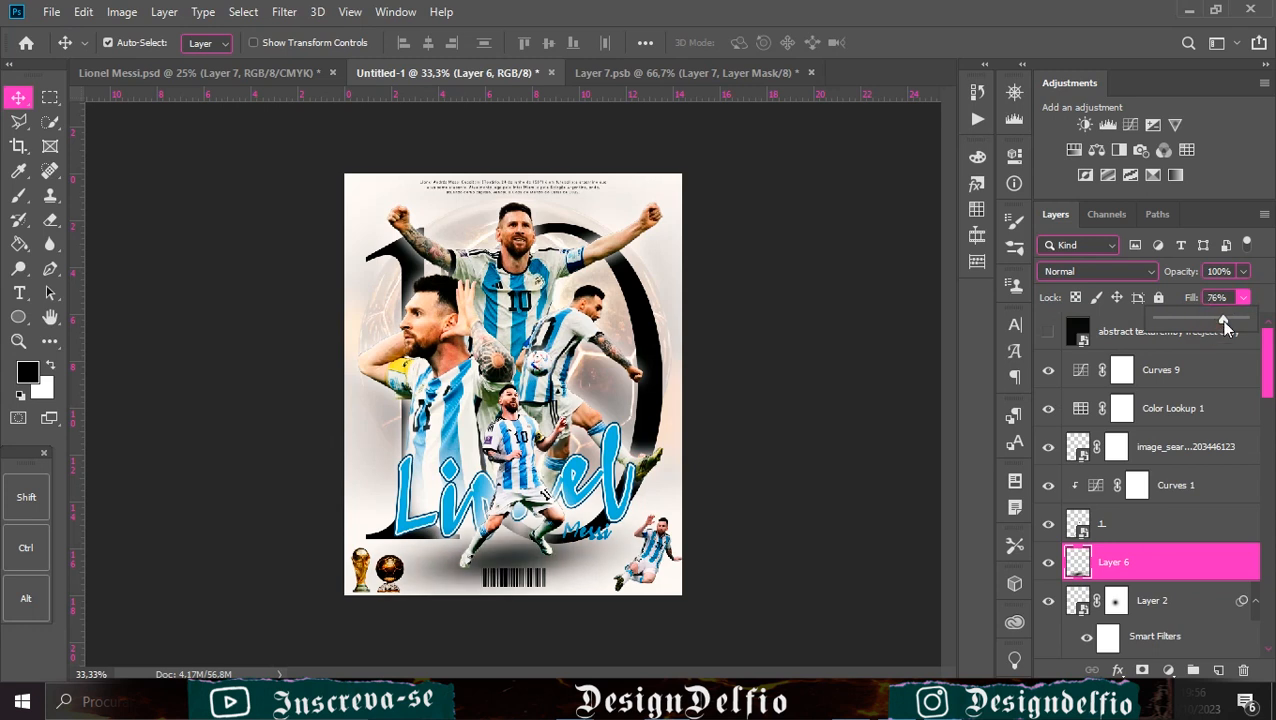
left_click(1173, 458)
left_click(1173, 452)
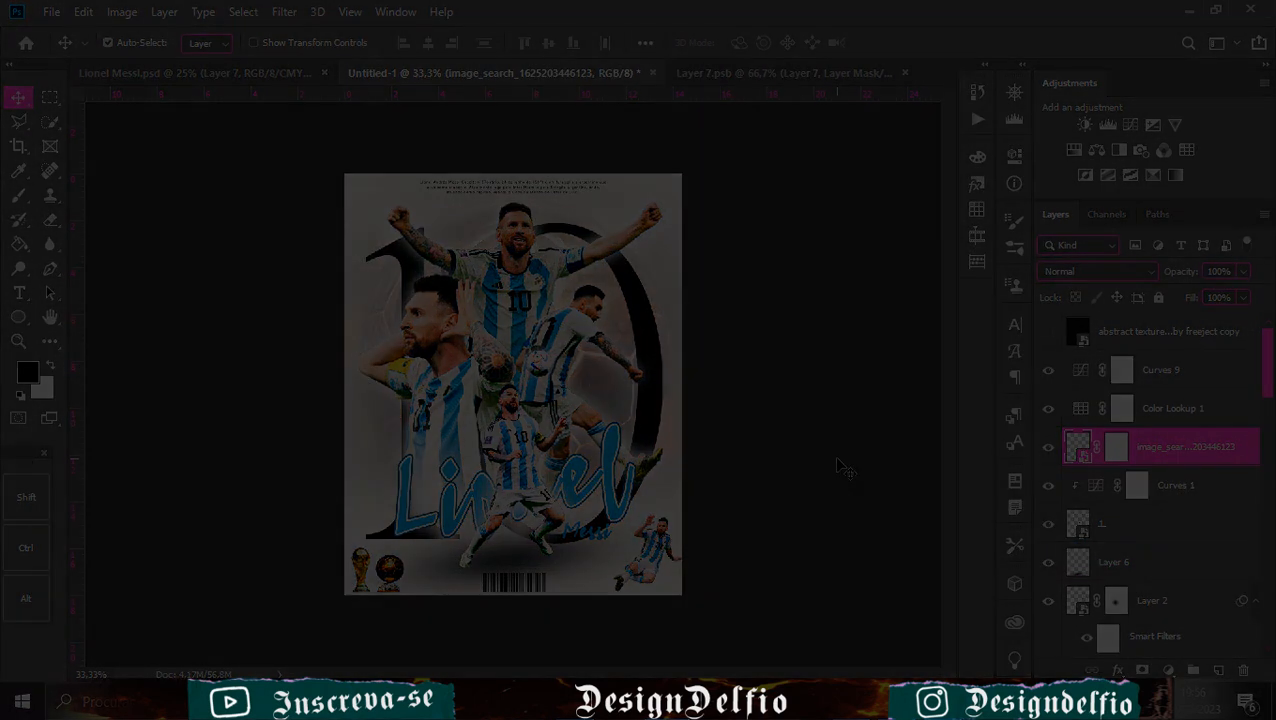